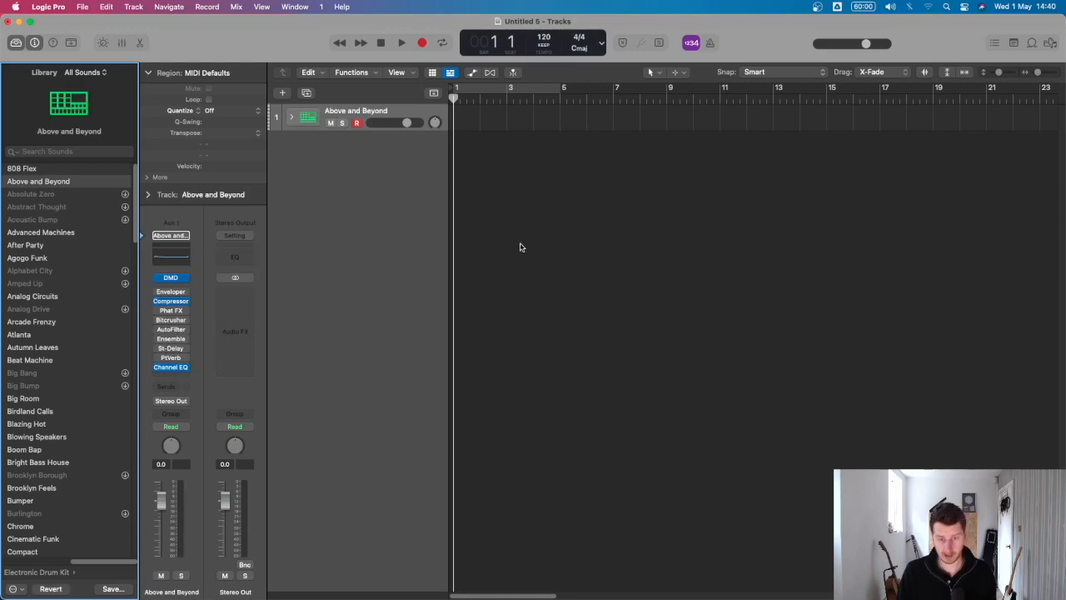
Open the Step Sequencer for the Above and Beyond drum track.
key(f)
key(f)
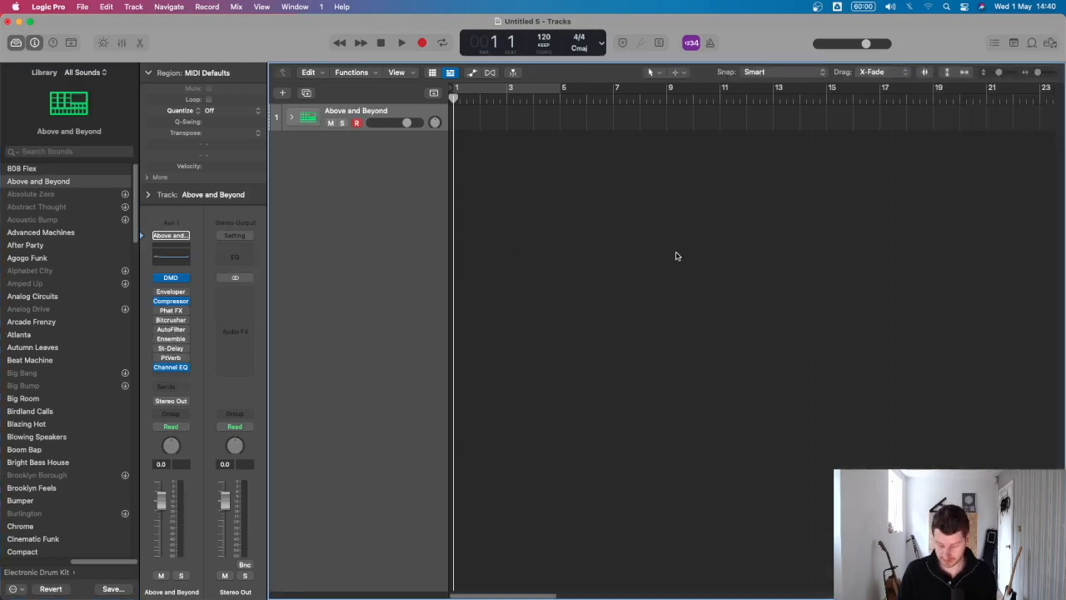
key(p)
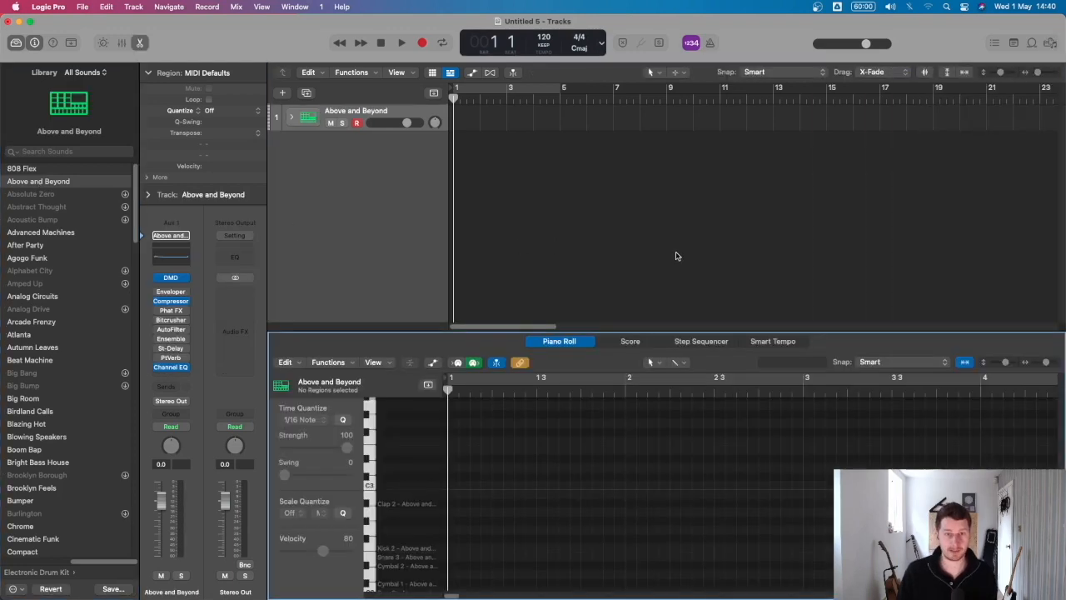
click(691, 342)
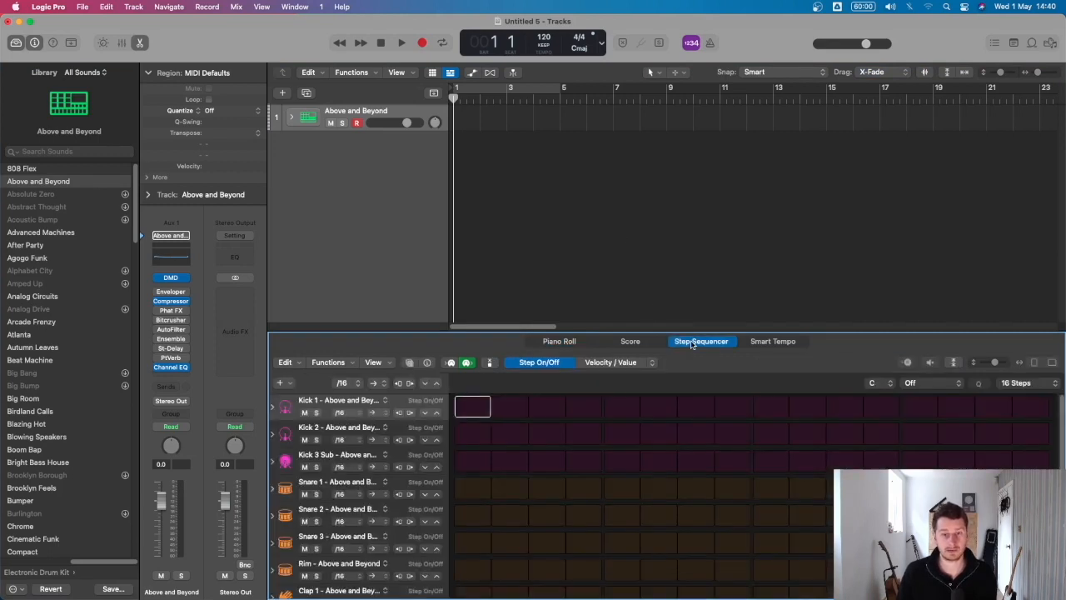
Program Kick 1 on steps 1, 5, 9 and 13 of the pattern and play it back.
click(473, 407)
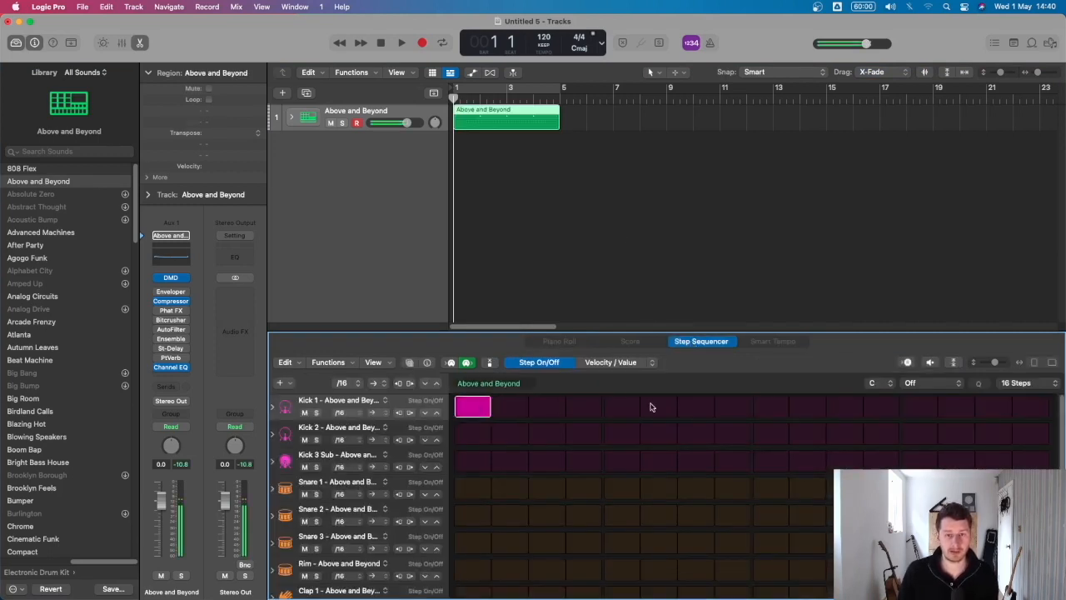
click(622, 407)
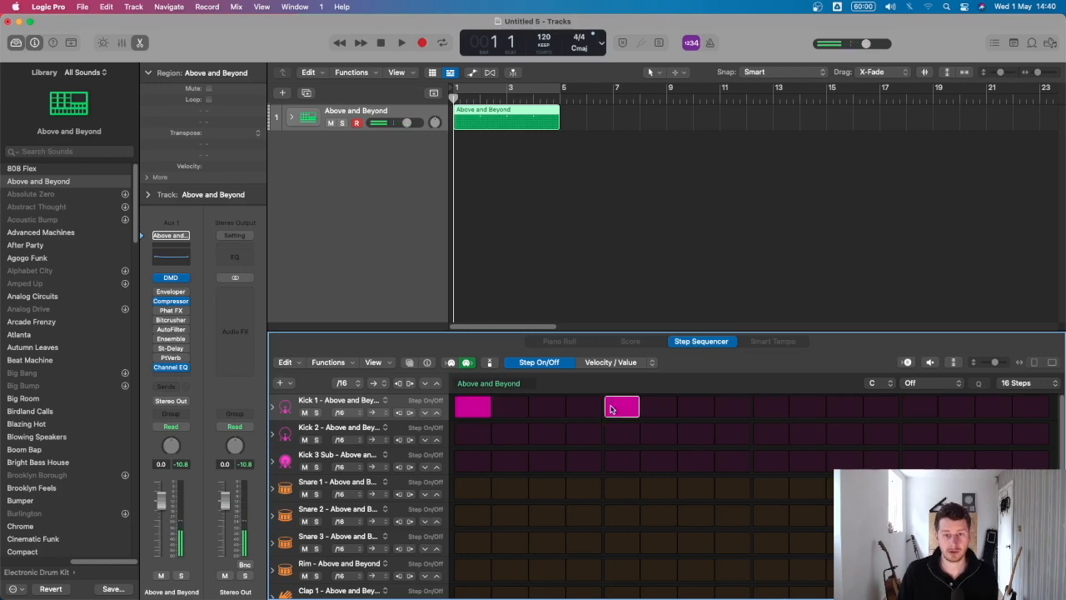
click(771, 408)
click(919, 407)
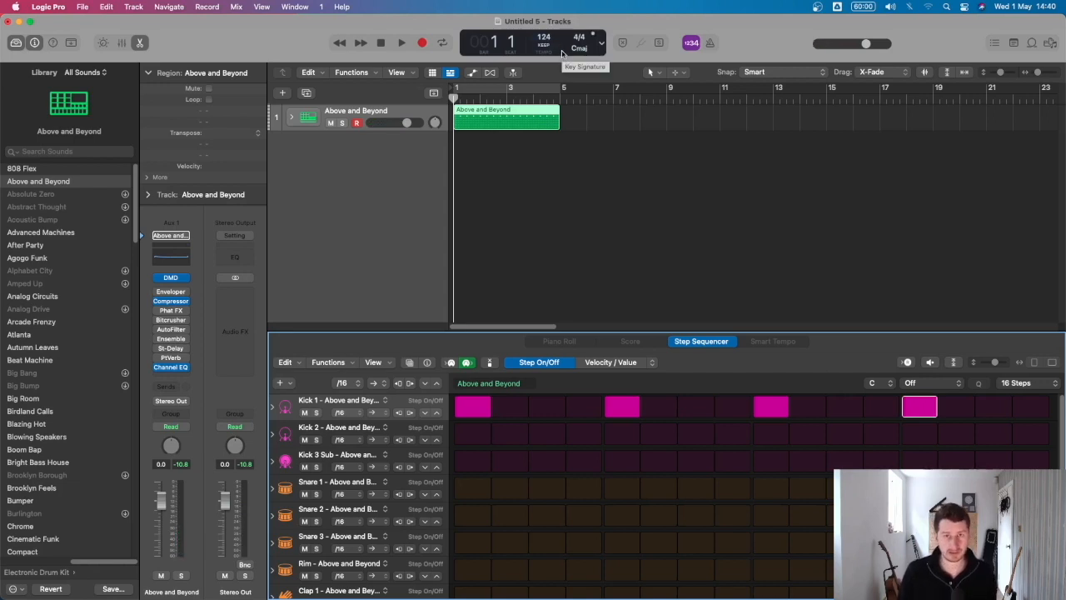
key(space)
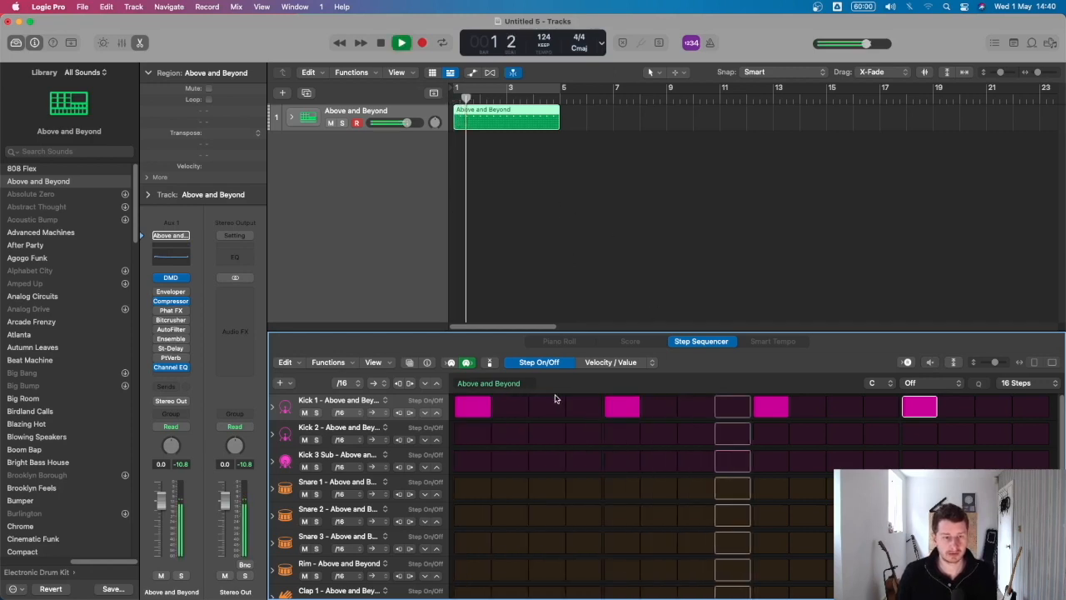
key(space)
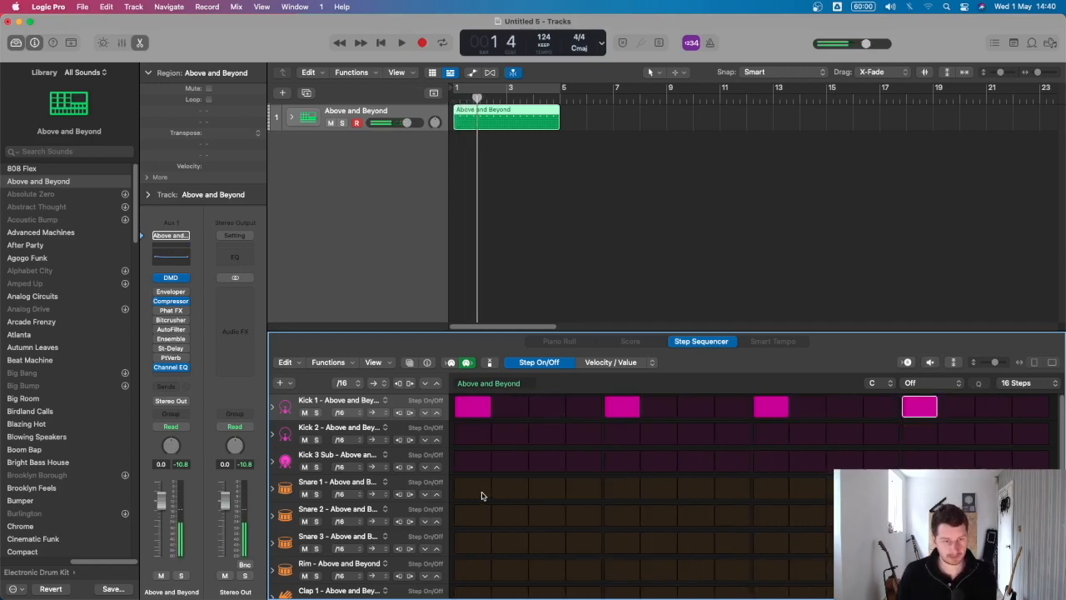
Program Kick 2 on steps 1, 5, 9 and 13 and clear all the steps in the Kick 1 row.
click(480, 436)
click(615, 433)
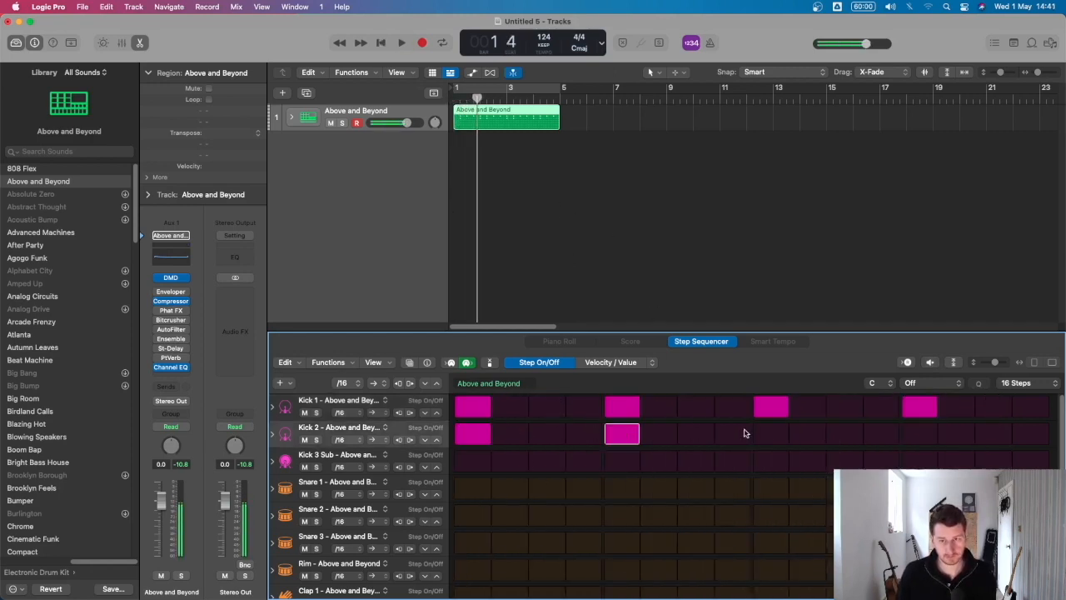
click(766, 433)
click(916, 433)
drag(919, 409, 616, 409)
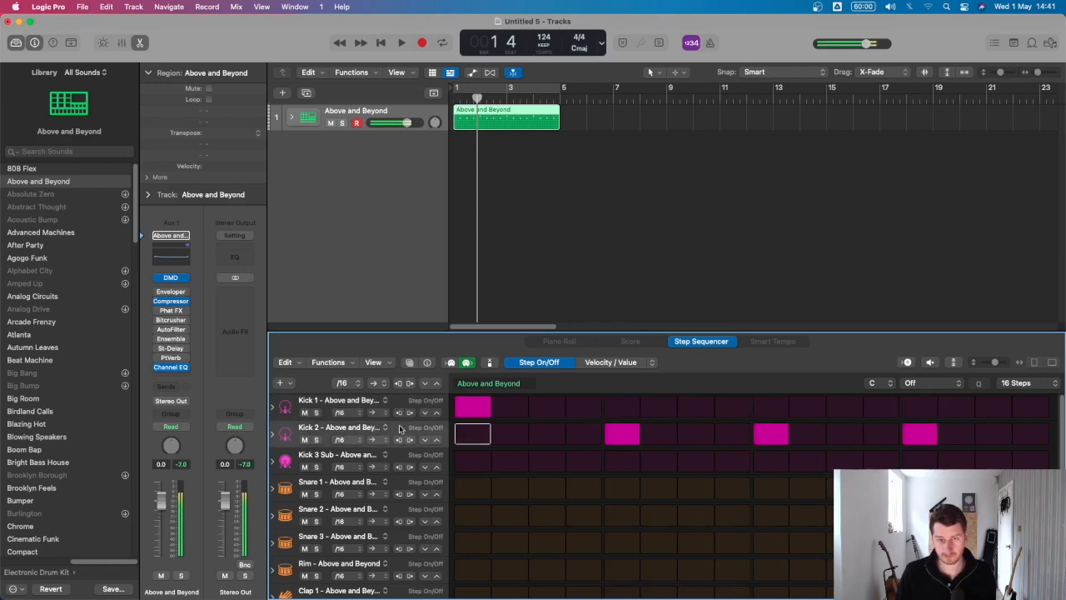
click(473, 408)
Listen to the Kick 2 pattern, including once more from the start of the project.
key(space)
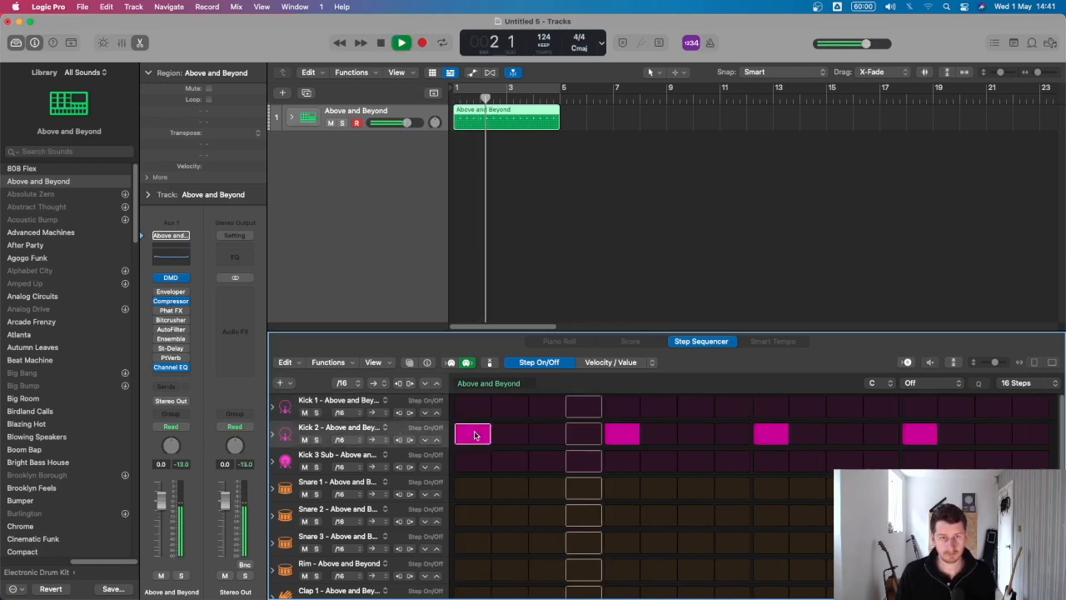
key(space)
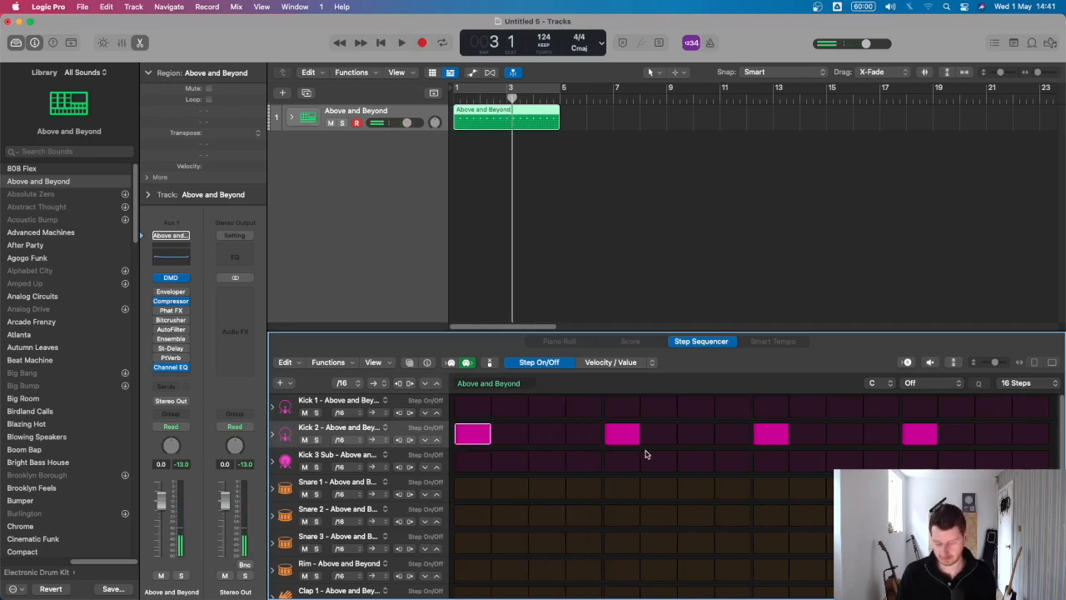
key(Return)
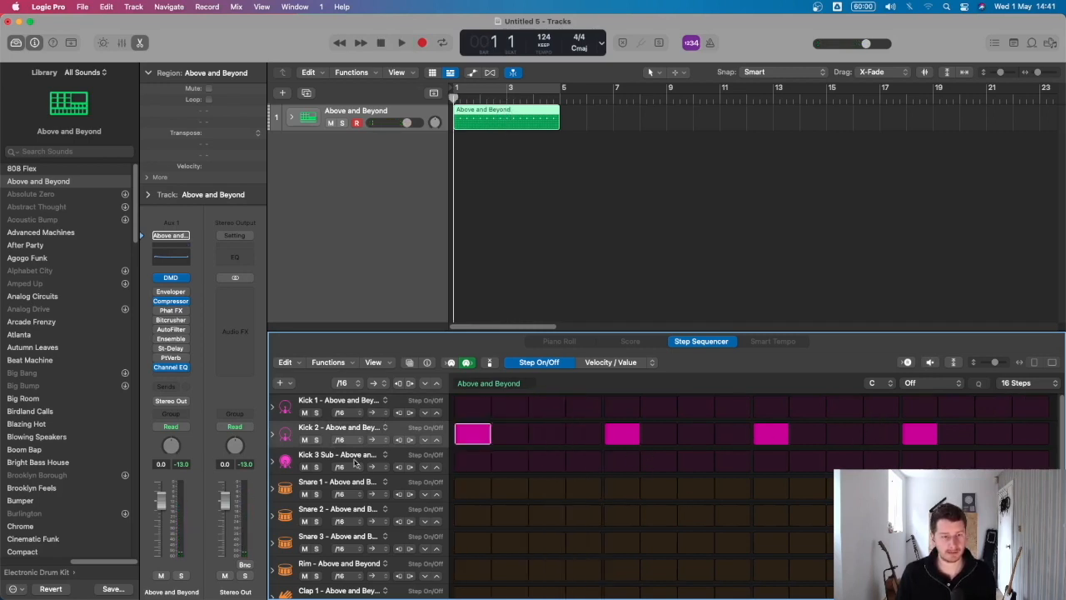
key(space)
key(space)
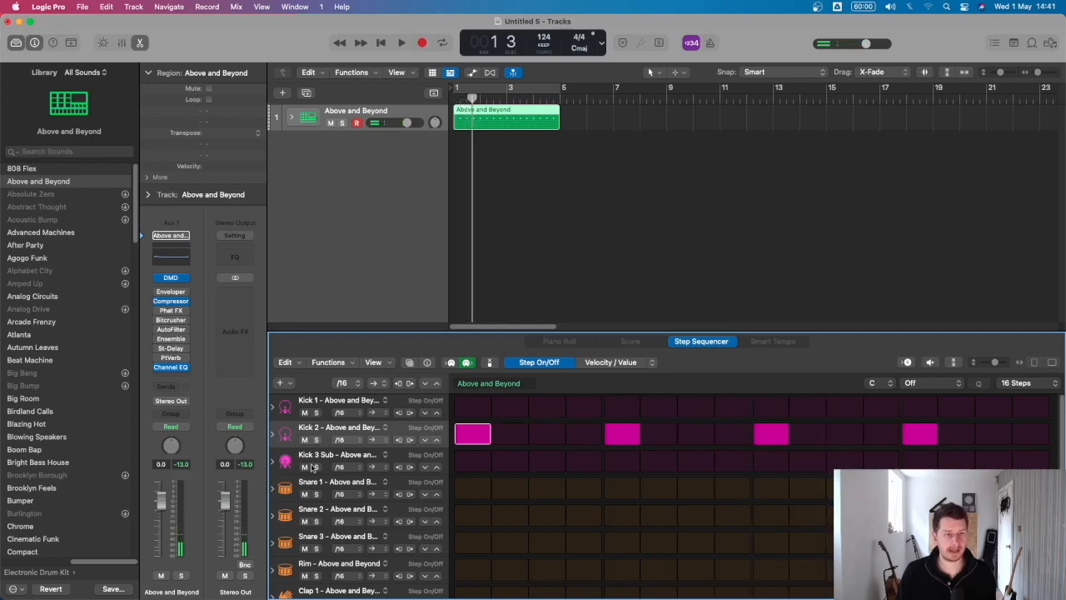
Open the kit's Drum Machine Designer and raise the Kick 2 pad's volume to 0.0 dB while checking it in playback.
click(170, 278)
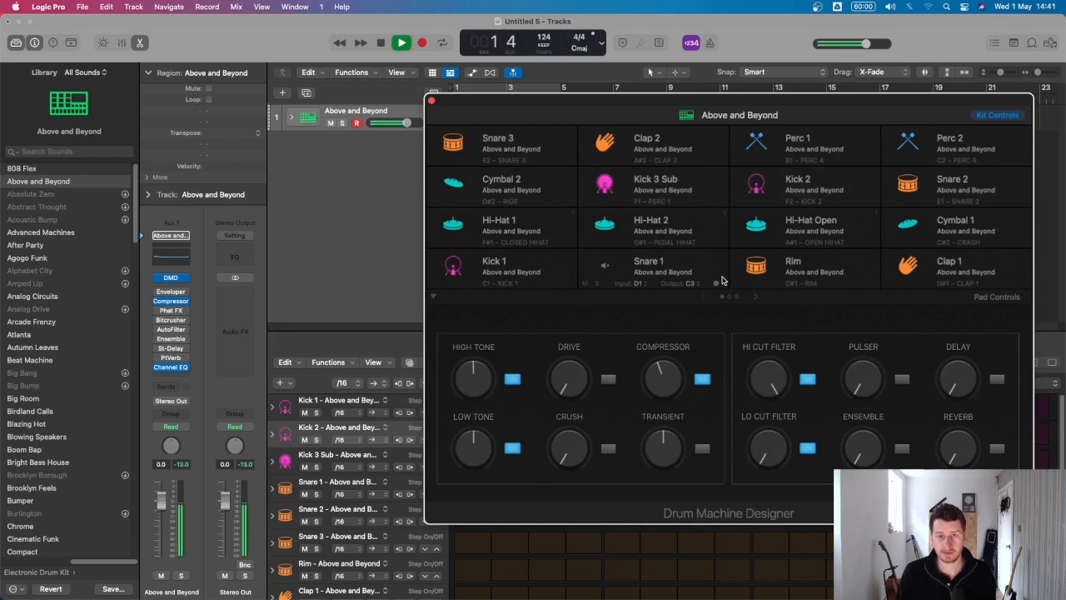
click(817, 187)
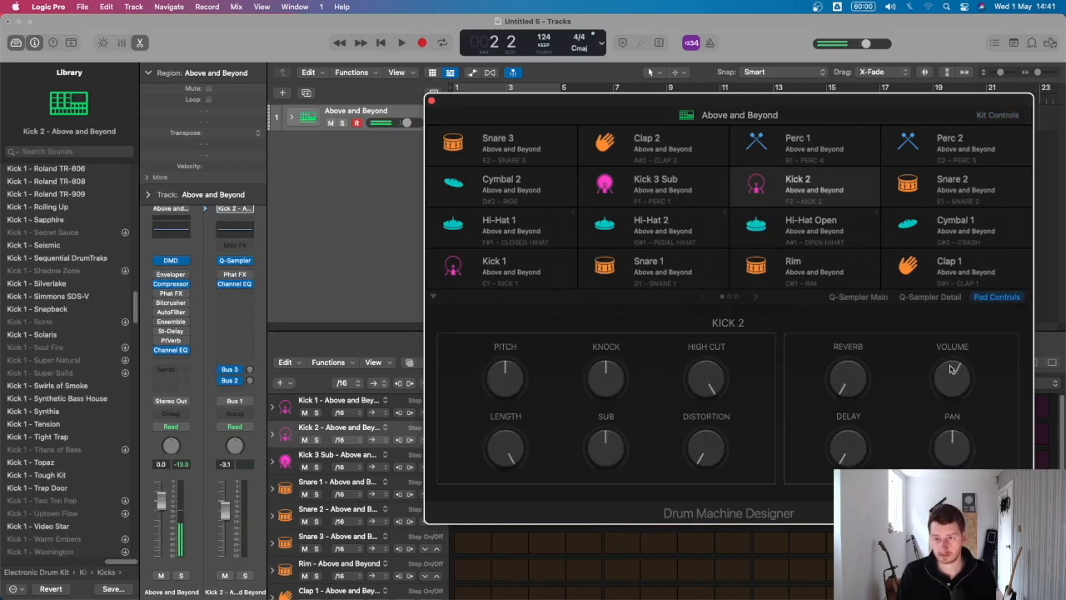
drag(952, 389, 956, 373)
key(space)
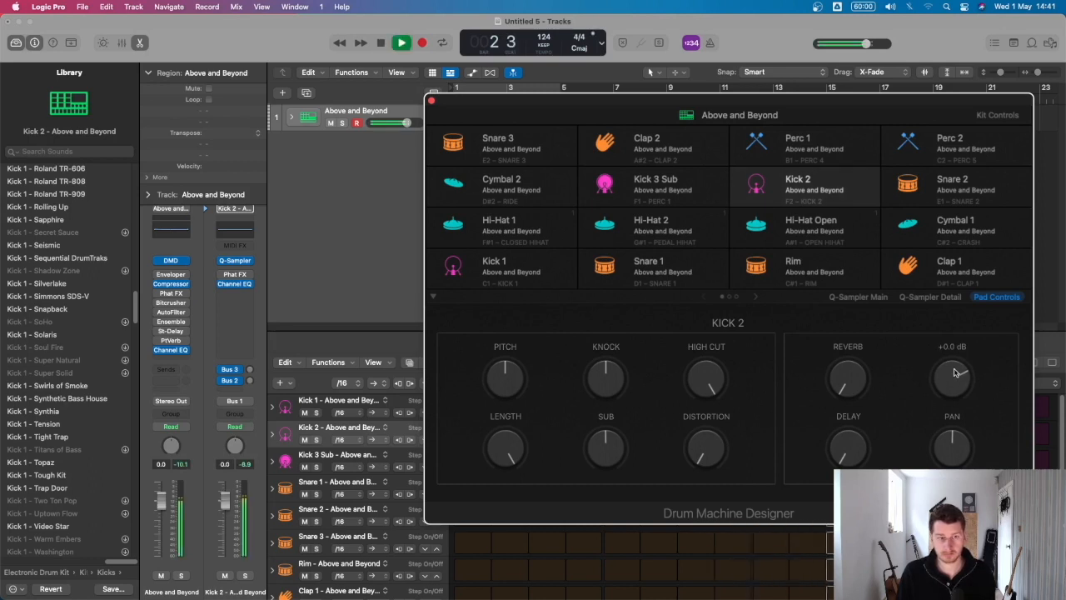
key(space)
Select the Snare 3 pad and adjust its sound in the Q-Sampler Detail view.
click(499, 145)
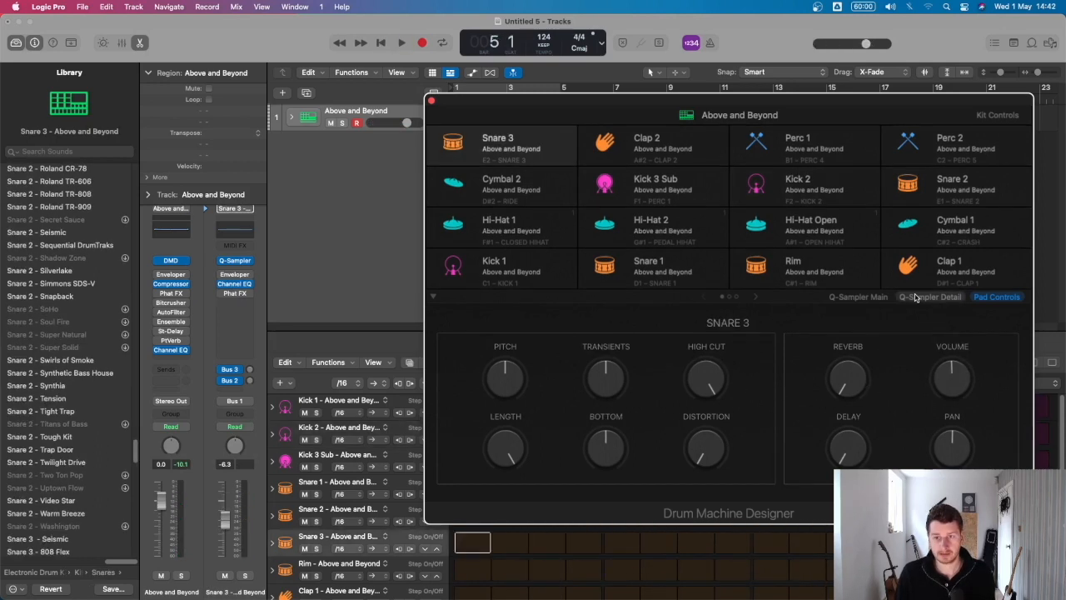
click(929, 296)
drag(968, 429, 967, 410)
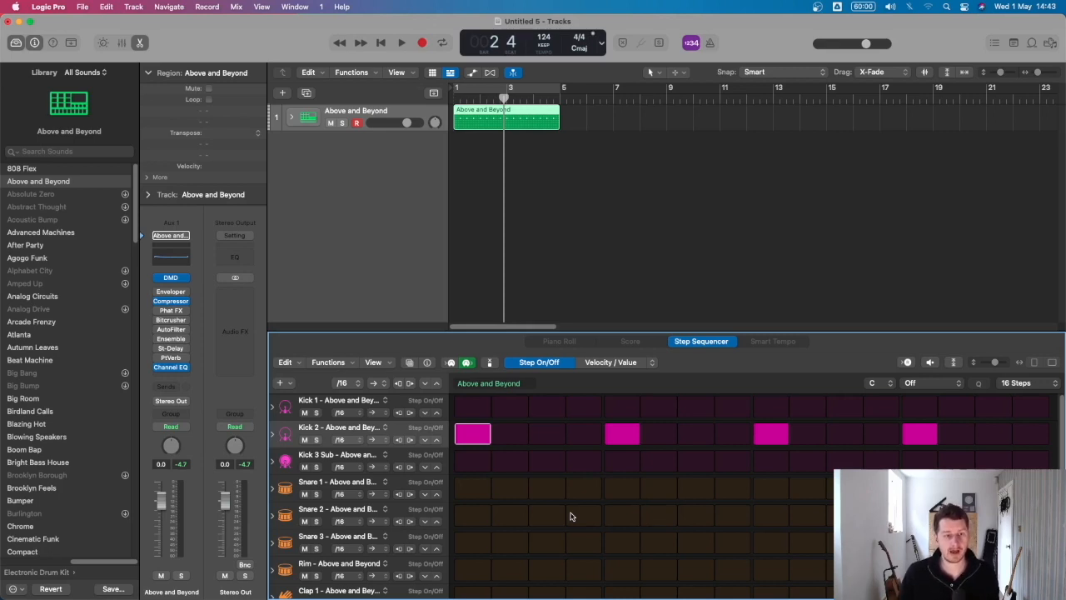
Audition Kick 3 Sub, Kick 2 and Kick 1 by toggling step 1 in each row, keeping only Kick 2 active.
click(479, 464)
click(481, 467)
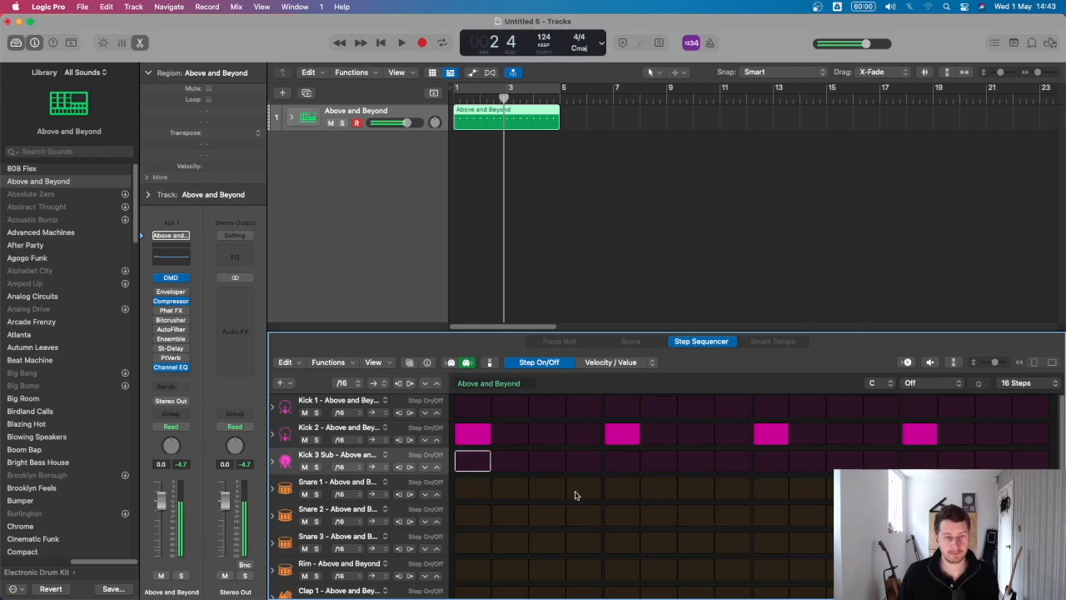
click(468, 440)
click(468, 439)
click(468, 408)
click(468, 408)
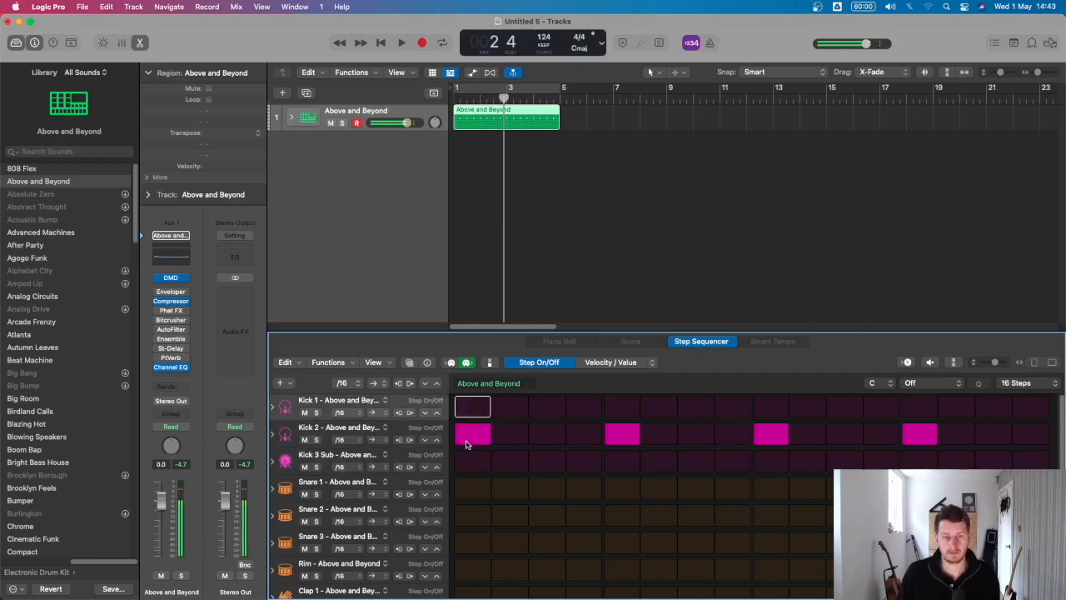
click(352, 434)
click(549, 448)
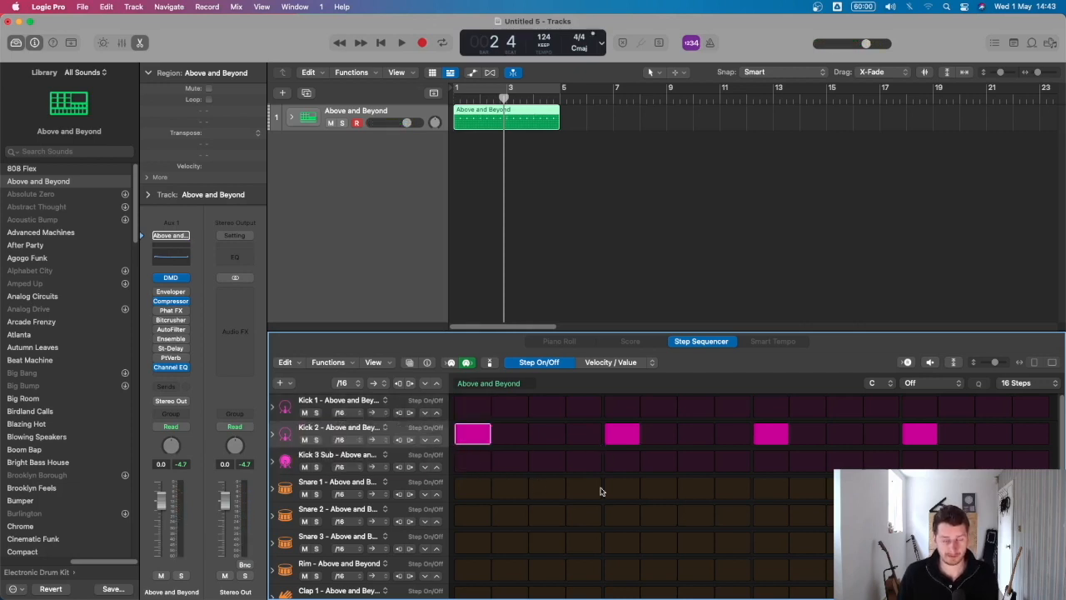
Audition Snare 1, Snare 2 and Snare 3 on step 5, leaving Snare 1 and Snare 2 active there.
click(609, 491)
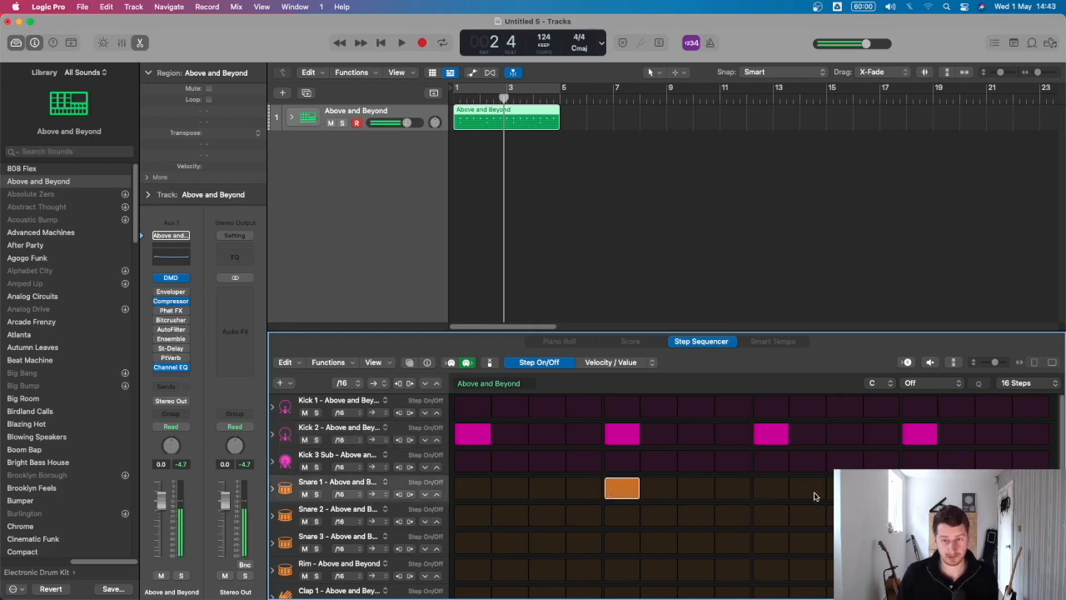
click(613, 491)
click(618, 516)
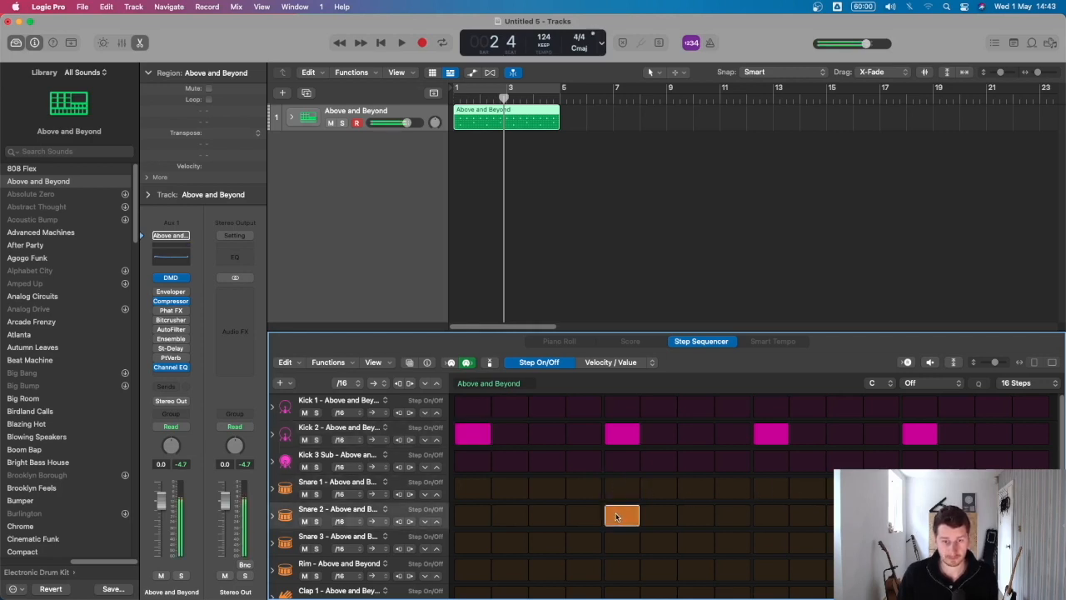
click(618, 516)
click(619, 542)
click(617, 543)
click(620, 516)
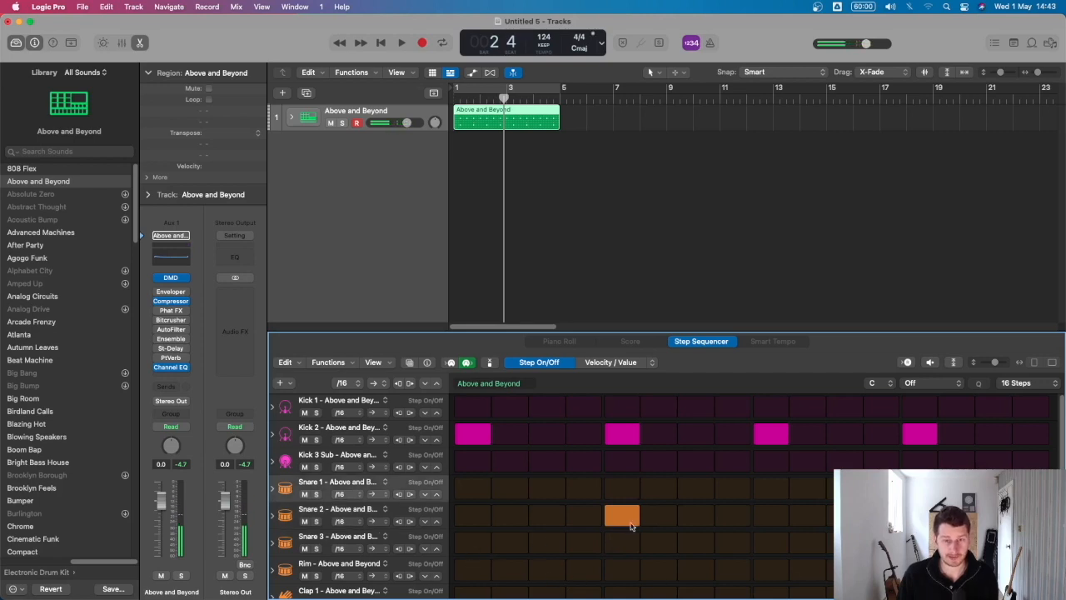
click(621, 492)
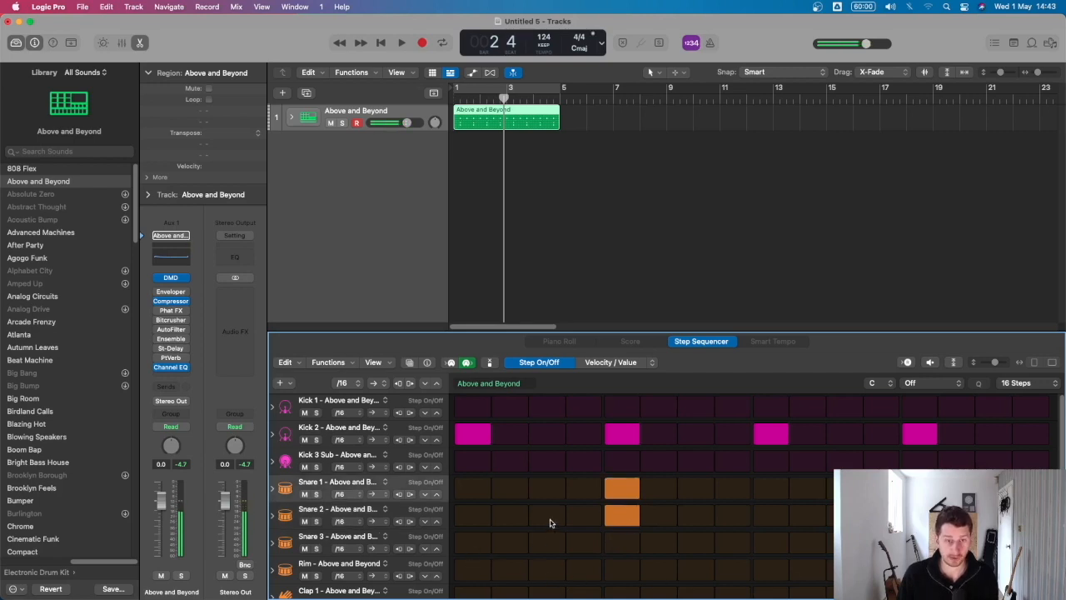
Play the combined kick and snare pattern from the start of the project.
key(Return)
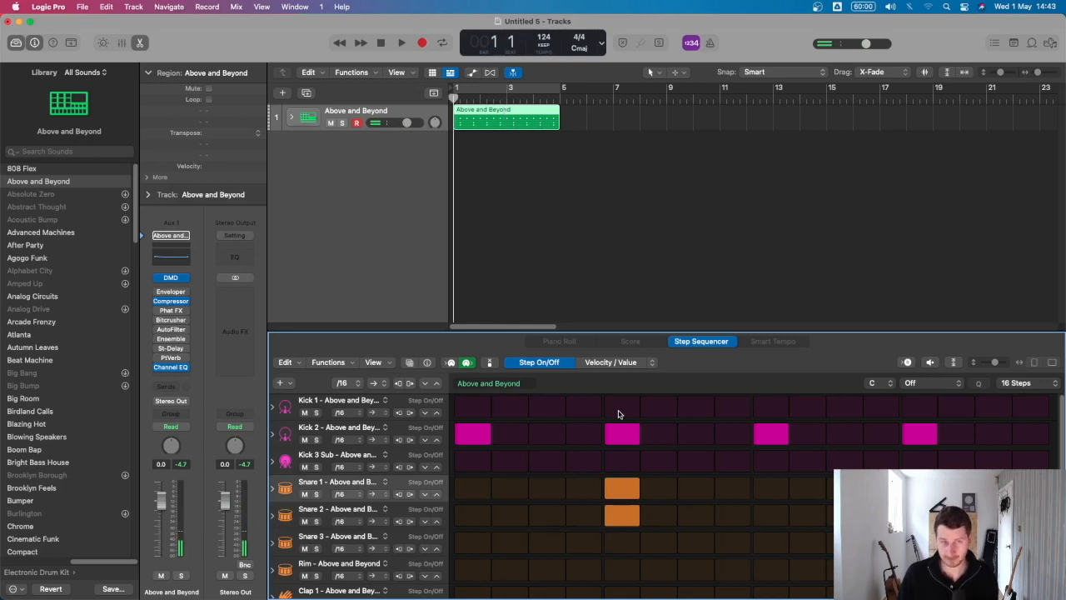
key(space)
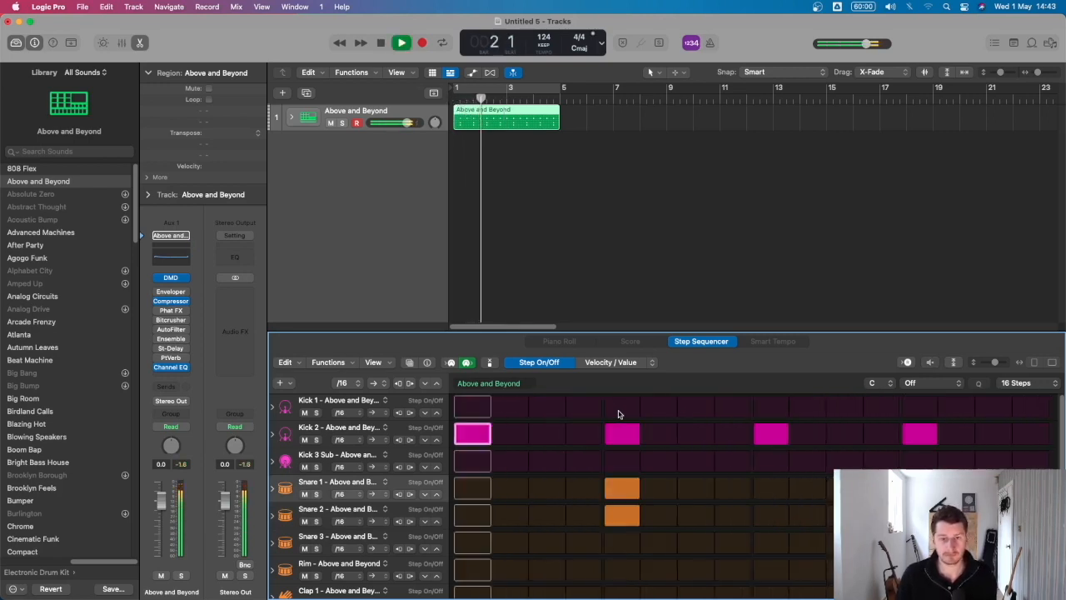
key(space)
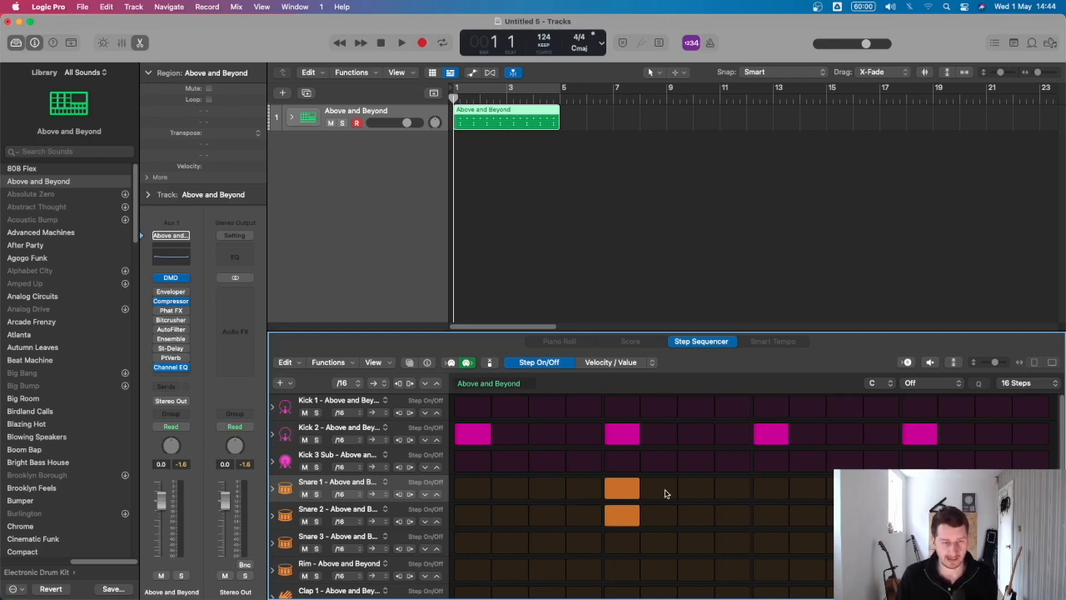
Audition Hi-Hat Open, Hi-Hat 2 and Hi-Hat 1 on step 3, leave Hi-Hat Open active there, and play the pattern.
scroll(628, 493, down, 5)
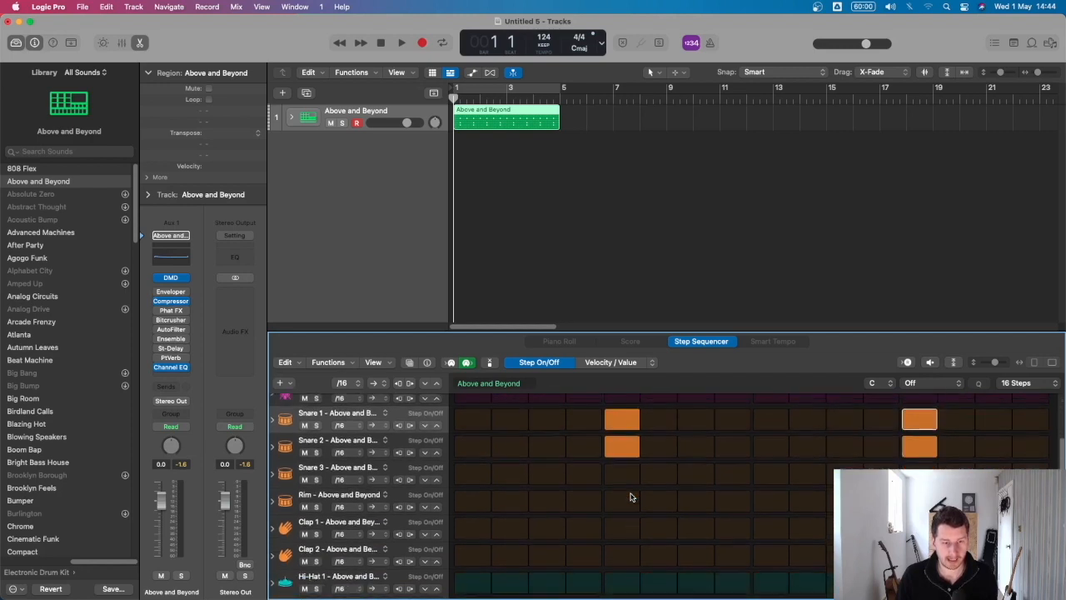
click(542, 586)
click(547, 559)
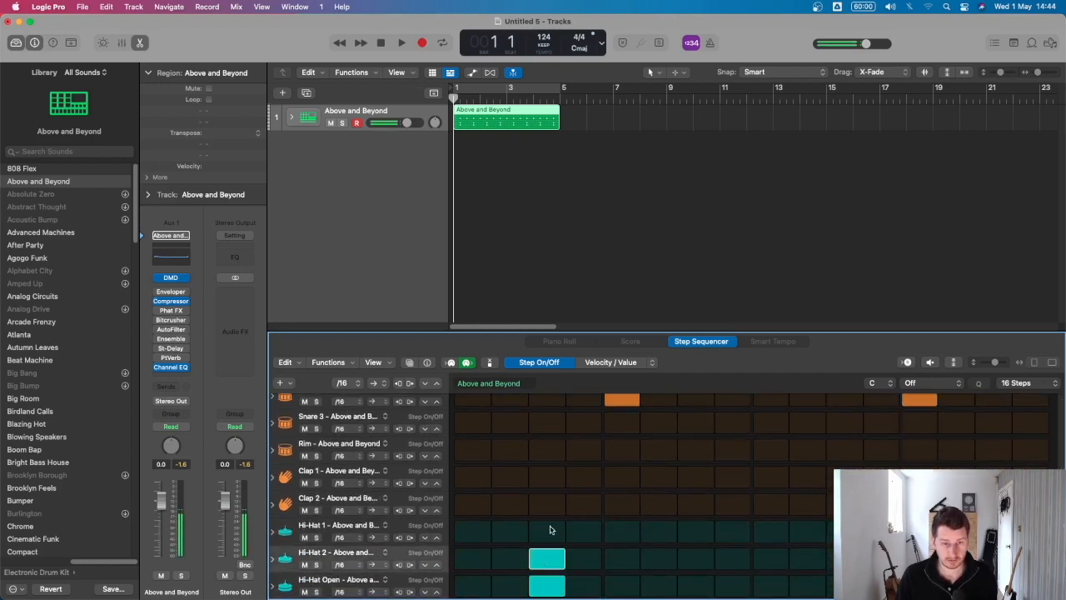
click(552, 530)
click(547, 558)
click(551, 533)
click(550, 590)
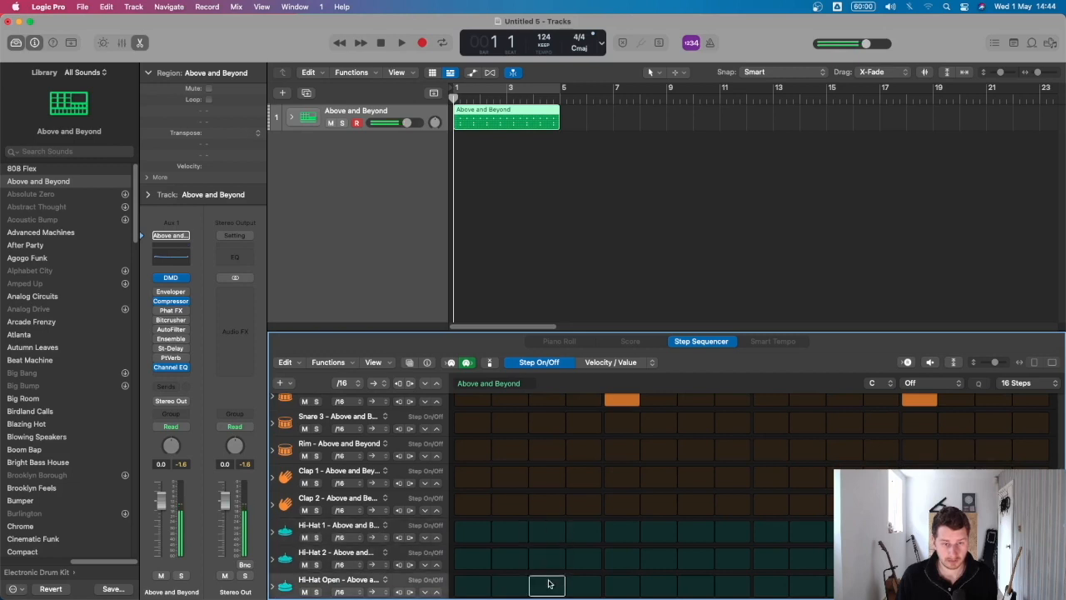
click(546, 586)
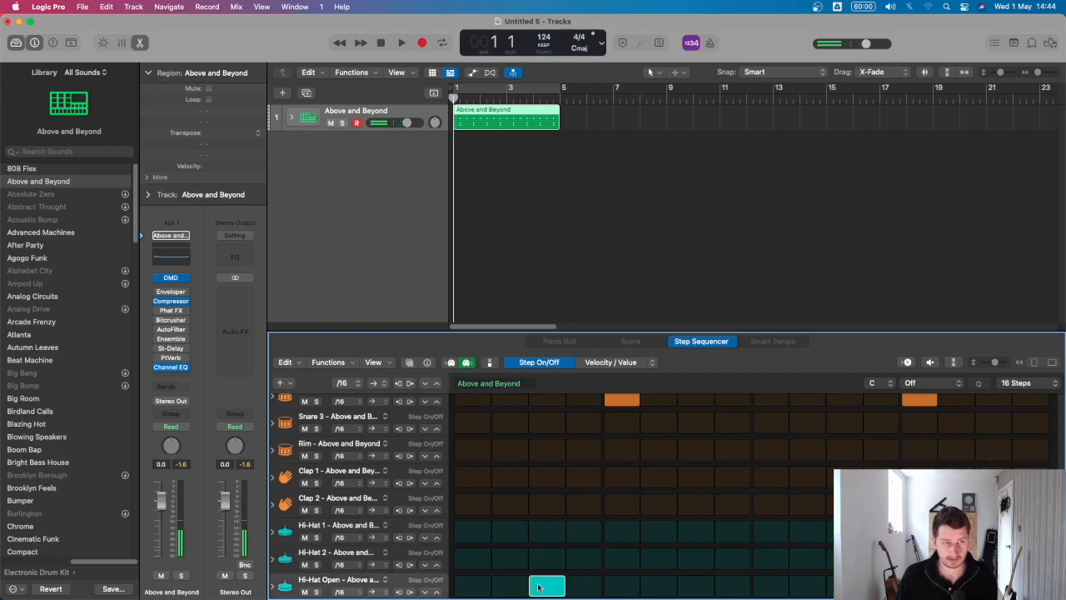
key(space)
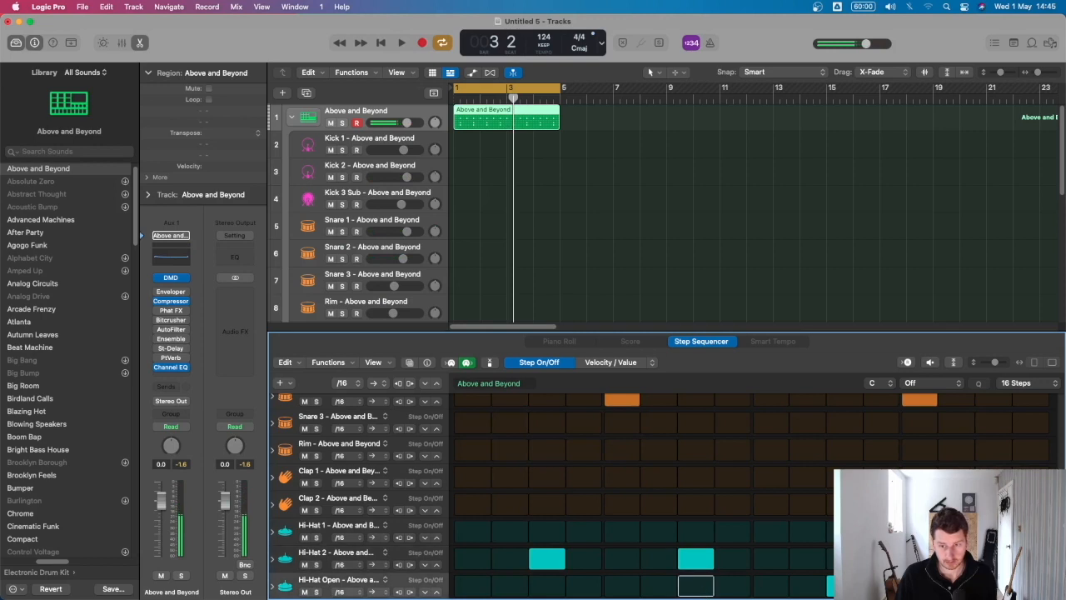
key(space)
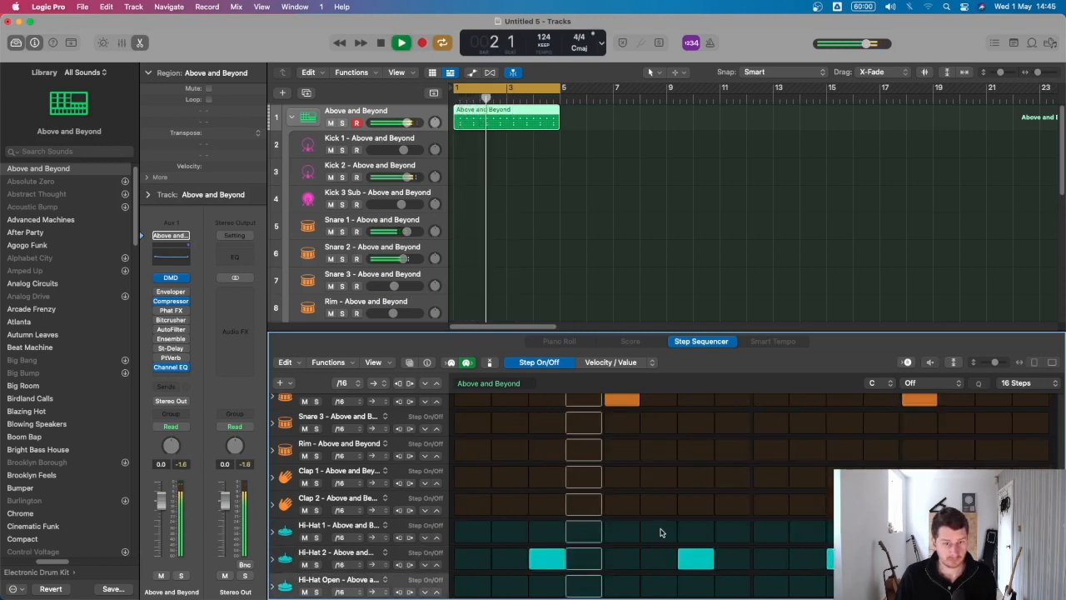
Add Clap 1 hits on steps 5 and 13 of the pattern and play it back.
key(space)
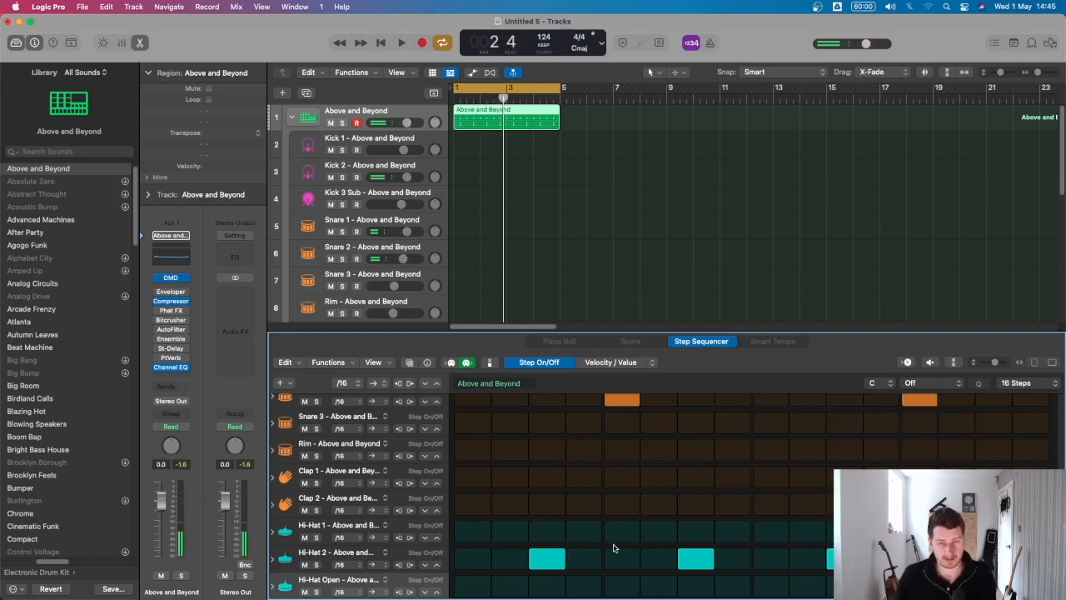
scroll(618, 477, up, 1)
click(614, 482)
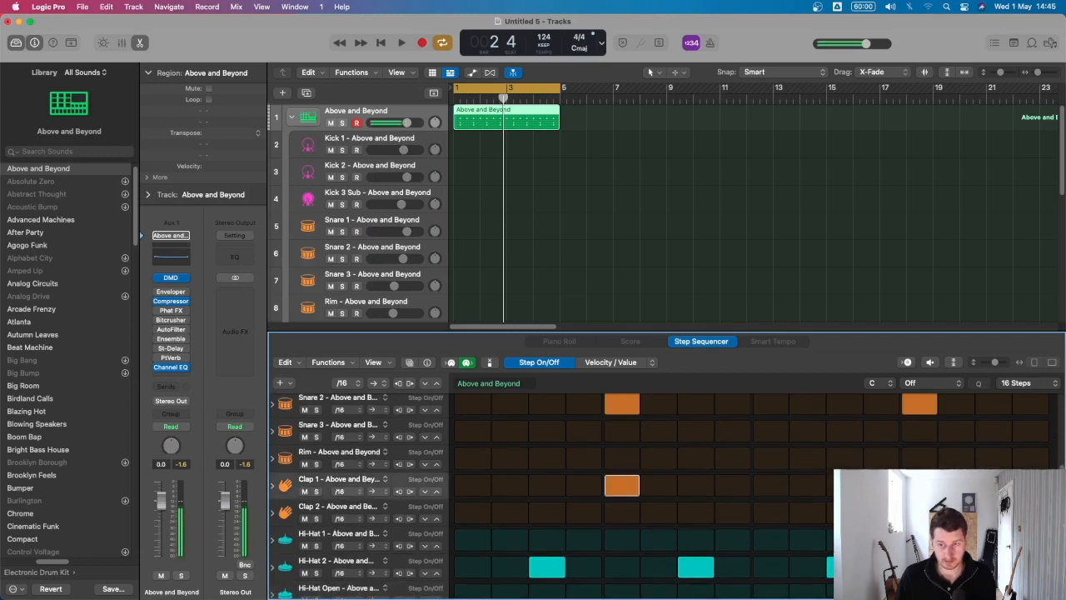
key(space)
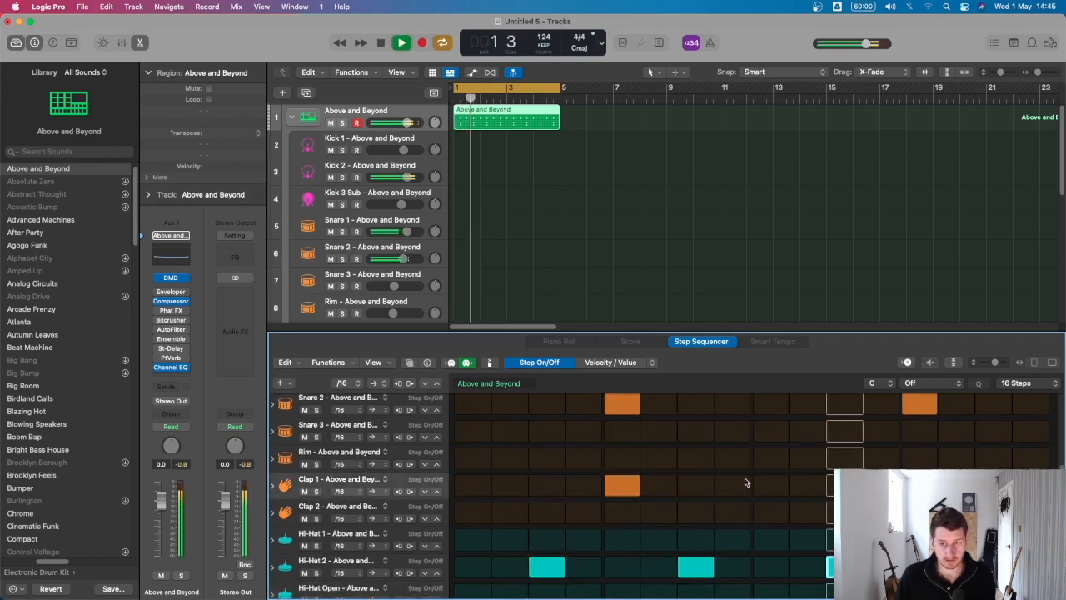
key(space)
Try Hi-Hat 1 on every odd-numbered step, play the pattern, and clear the Hi-Hat 1 row again.
scroll(694, 483, down, 1)
click(481, 540)
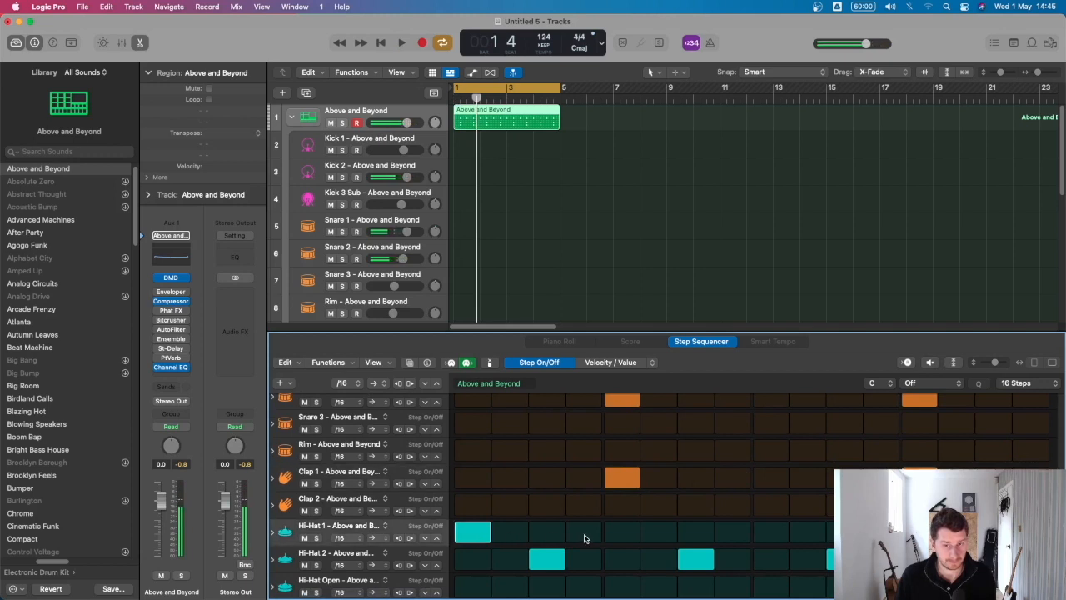
click(587, 537)
click(554, 536)
click(591, 534)
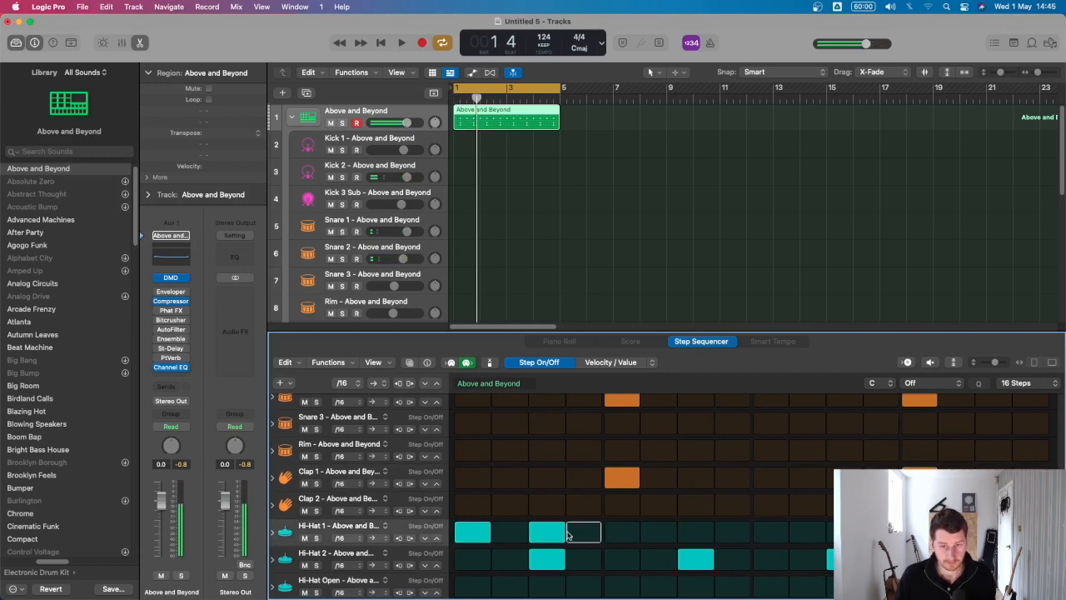
click(616, 533)
click(679, 533)
click(783, 535)
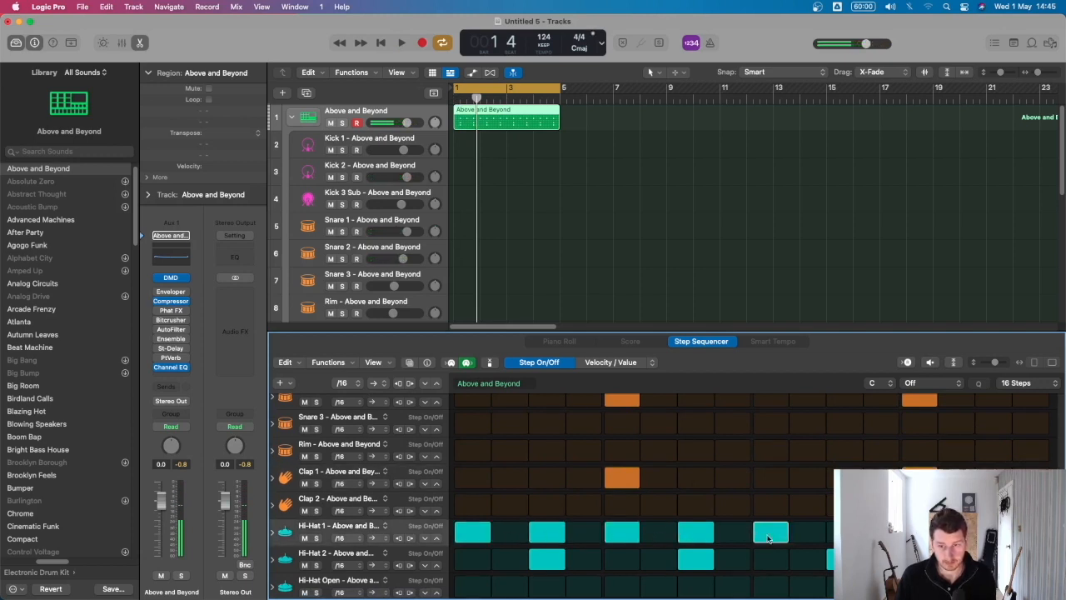
click(836, 533)
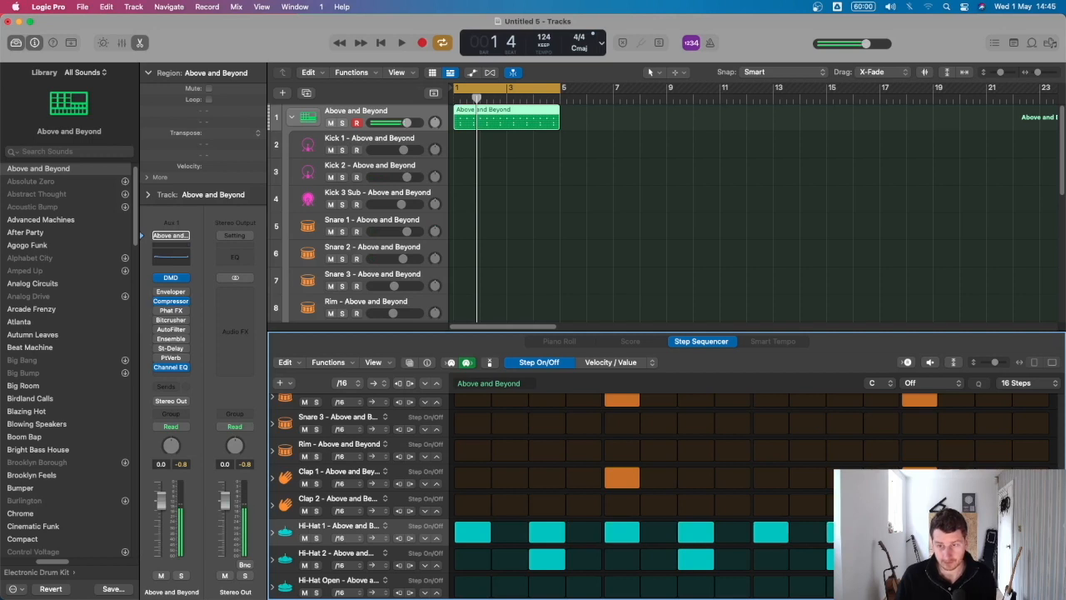
key(space)
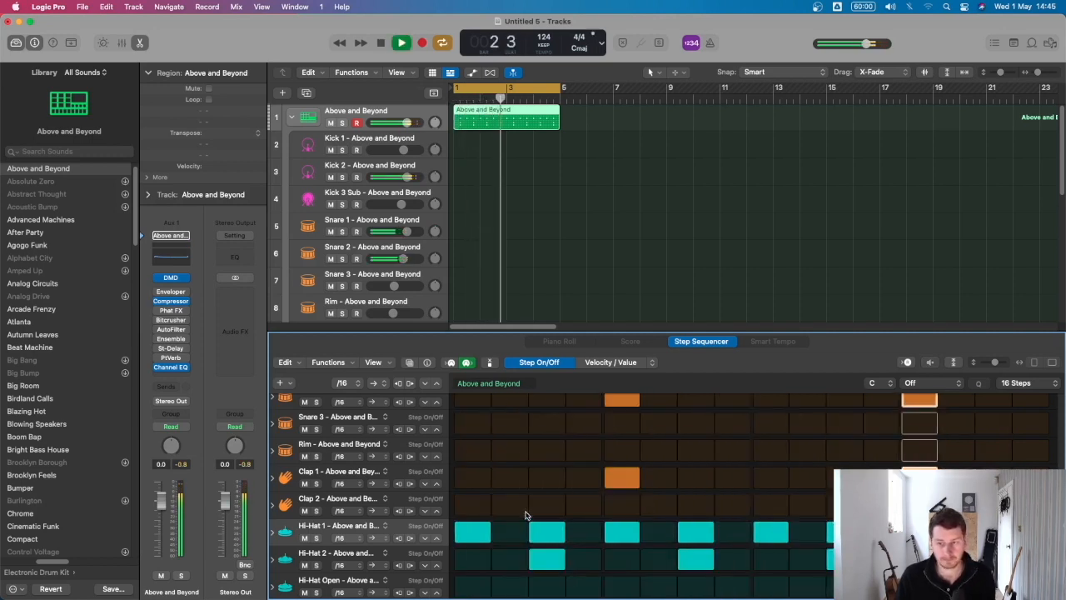
key(space)
drag(475, 533, 825, 533)
Switch the track to the Big Room electronic drum kit and play the pattern with its sounds.
scroll(79, 450, down, 10)
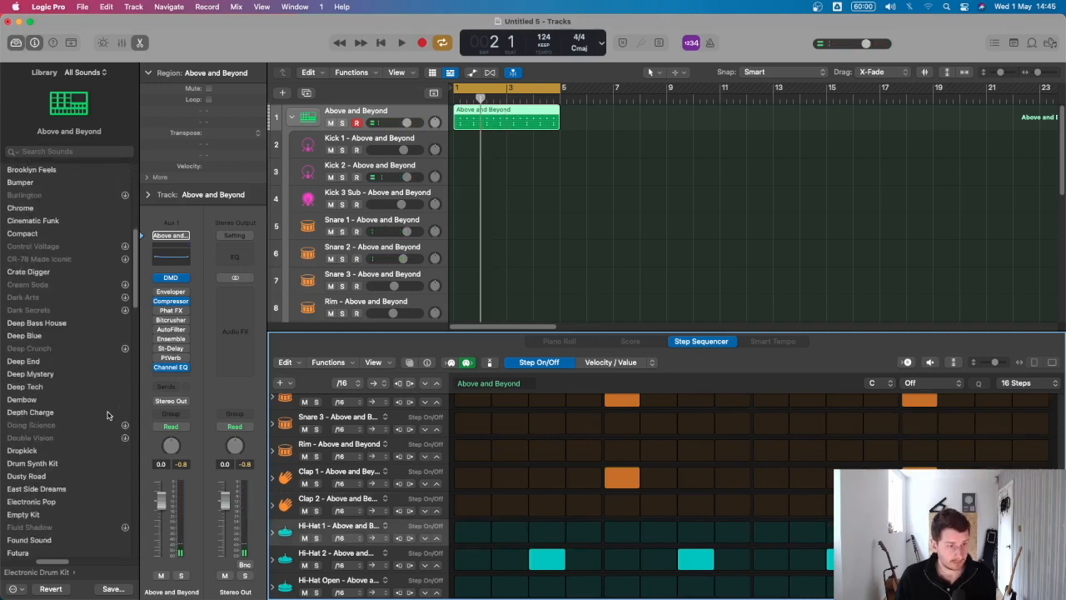
scroll(79, 452, up, 10)
click(45, 398)
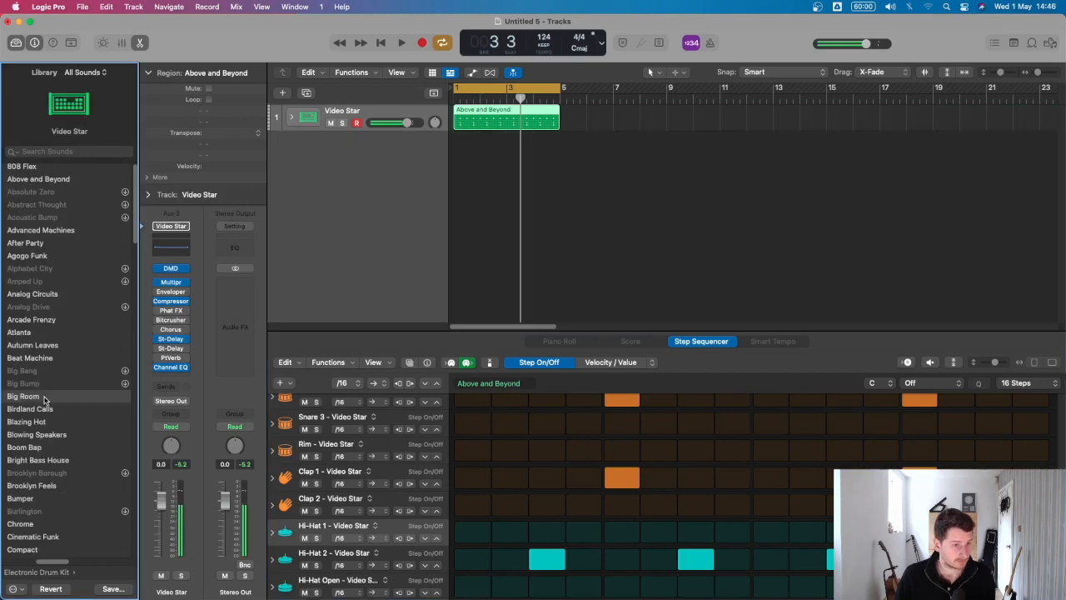
key(space)
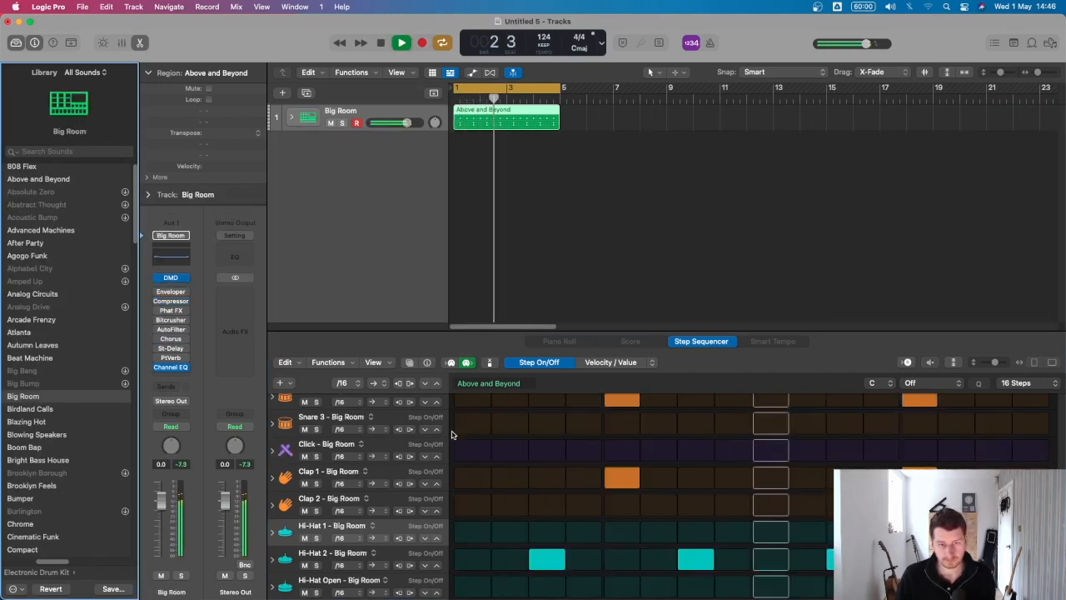
scroll(513, 432, up, 5)
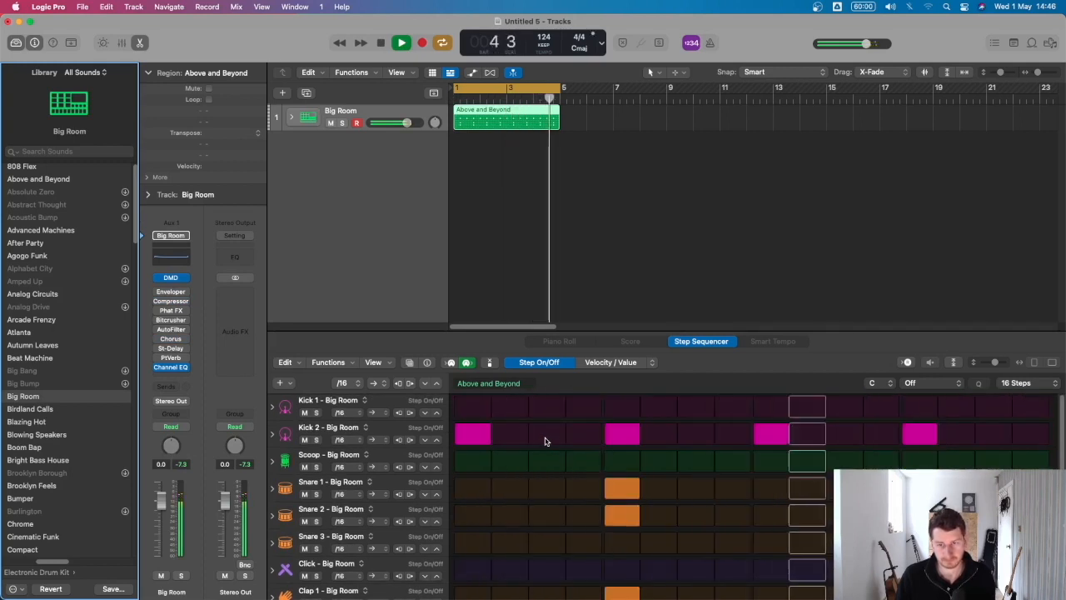
key(space)
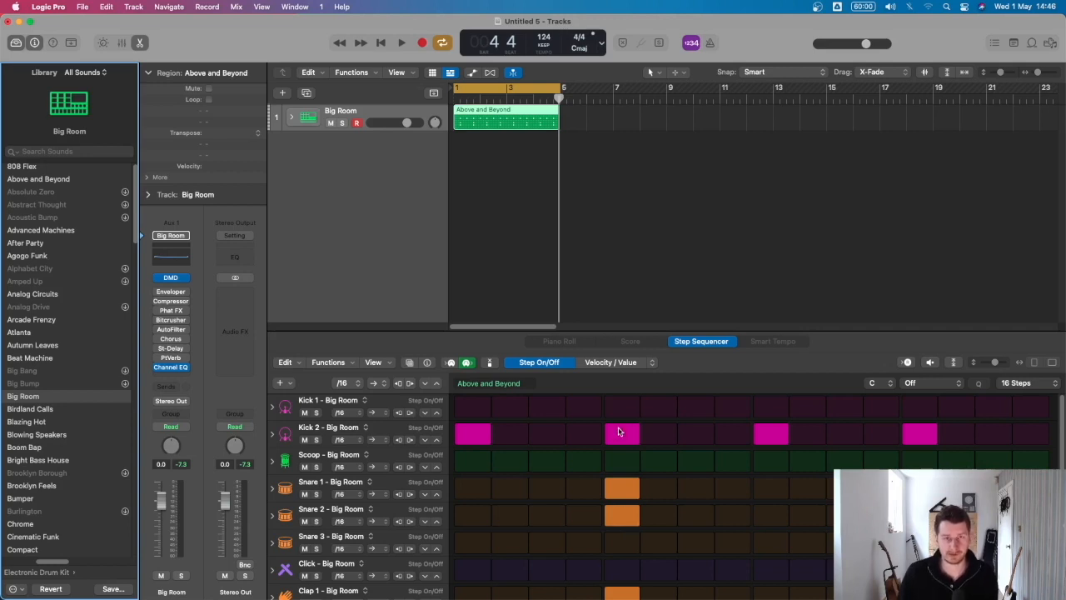
key(space)
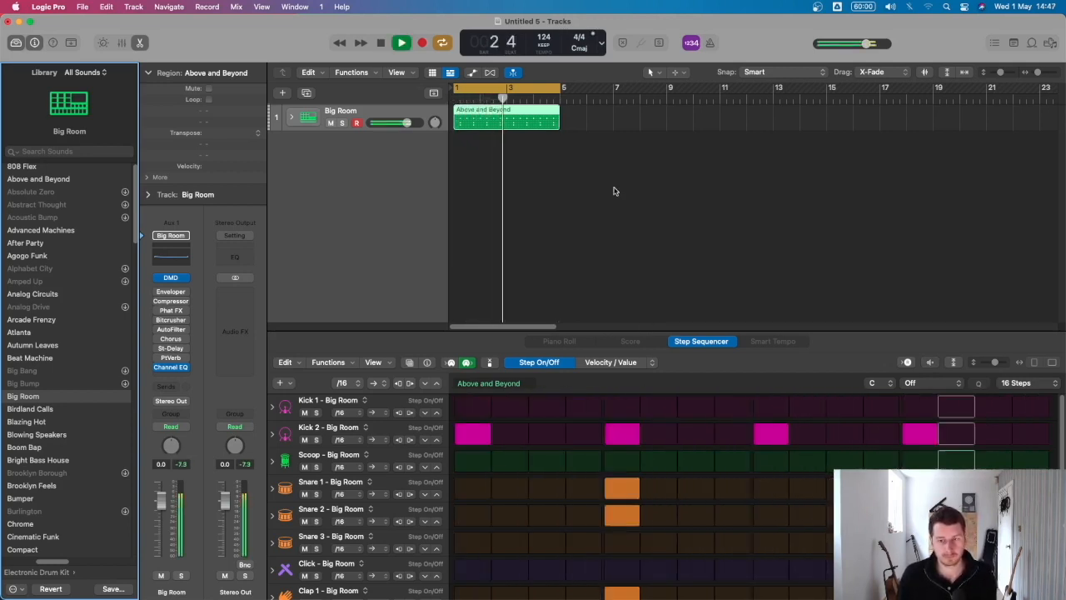
key(space)
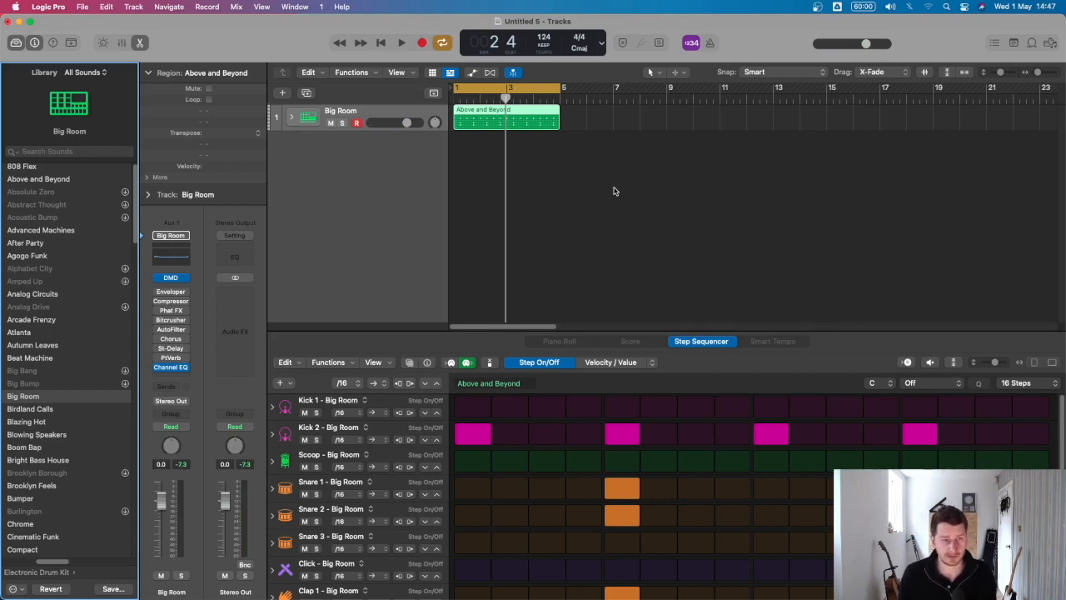
key(period)
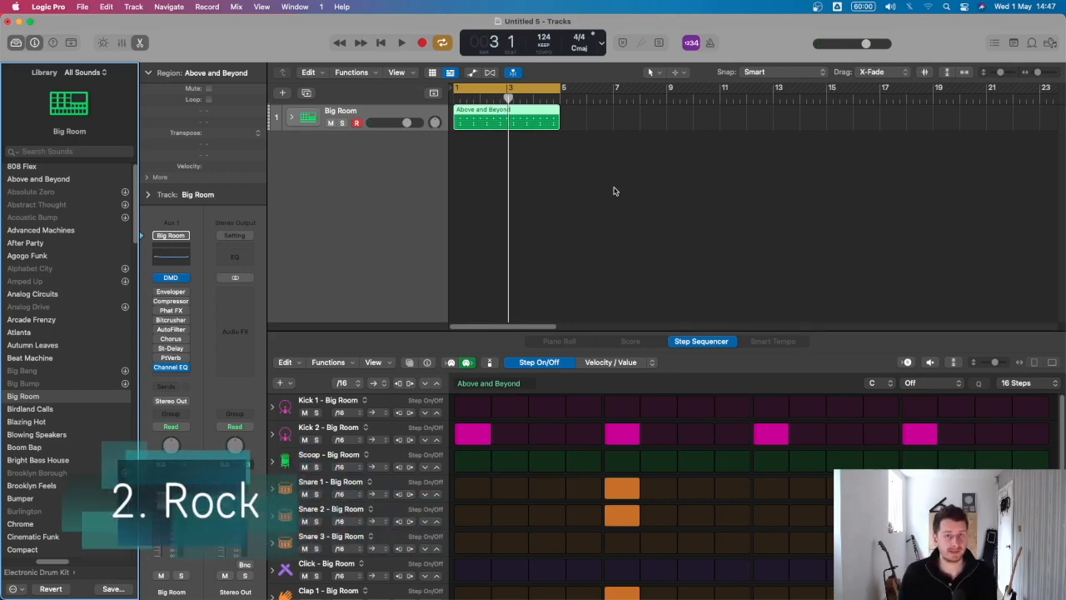
Create a software instrument track and load the Brooklyn drum kit, auditioning Blue Ridge first.
click(287, 94)
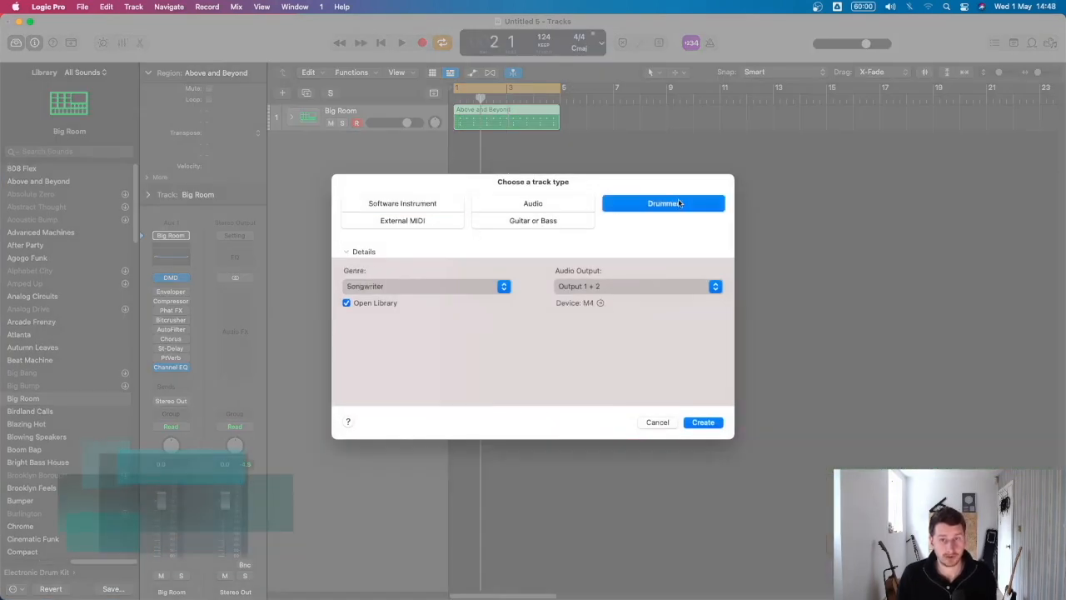
click(425, 205)
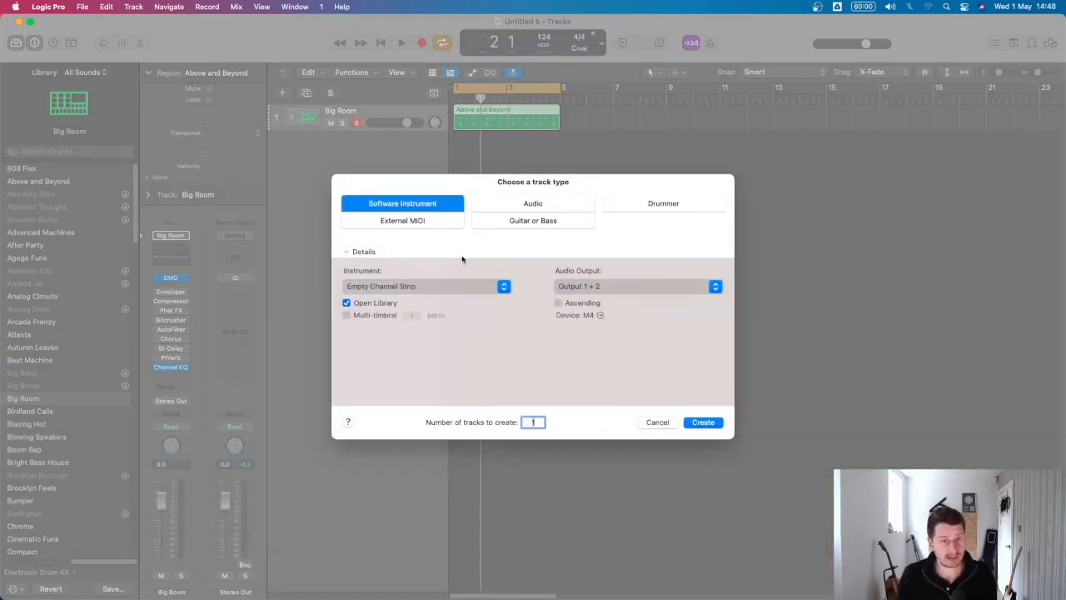
click(704, 423)
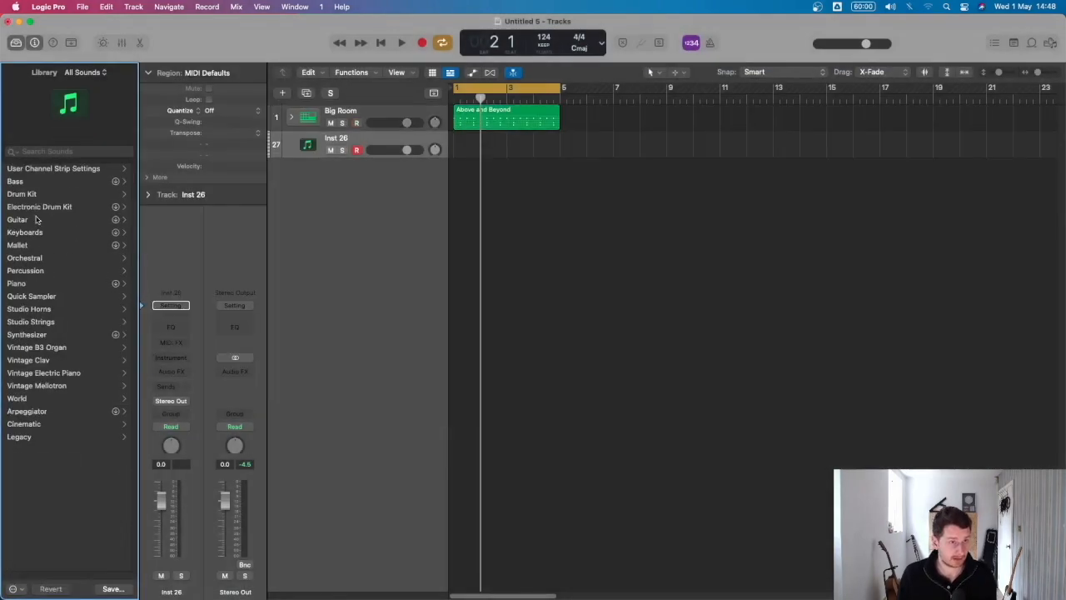
click(48, 195)
click(36, 168)
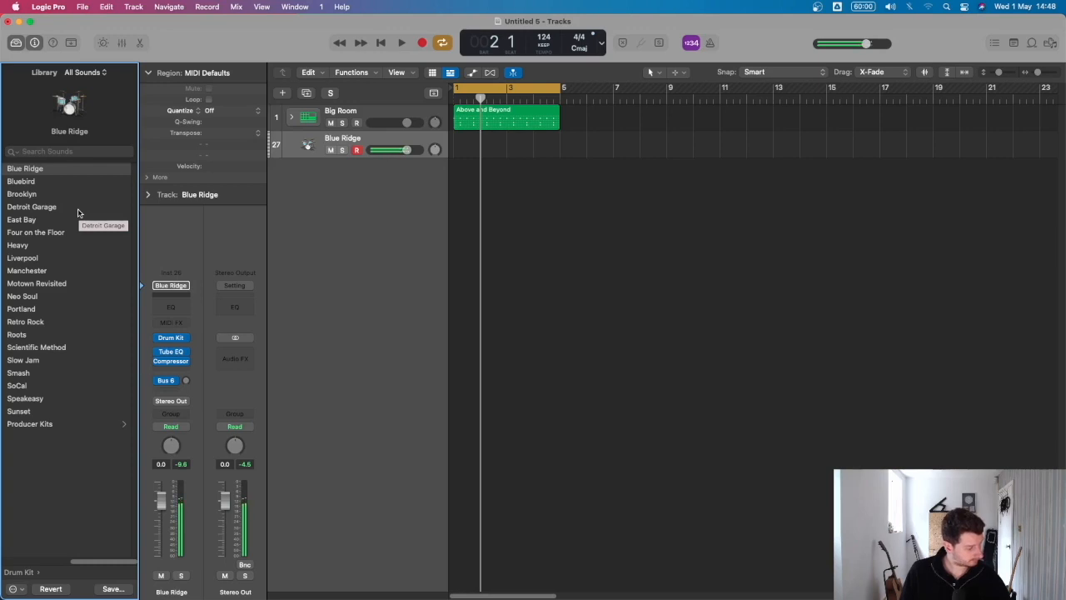
click(32, 195)
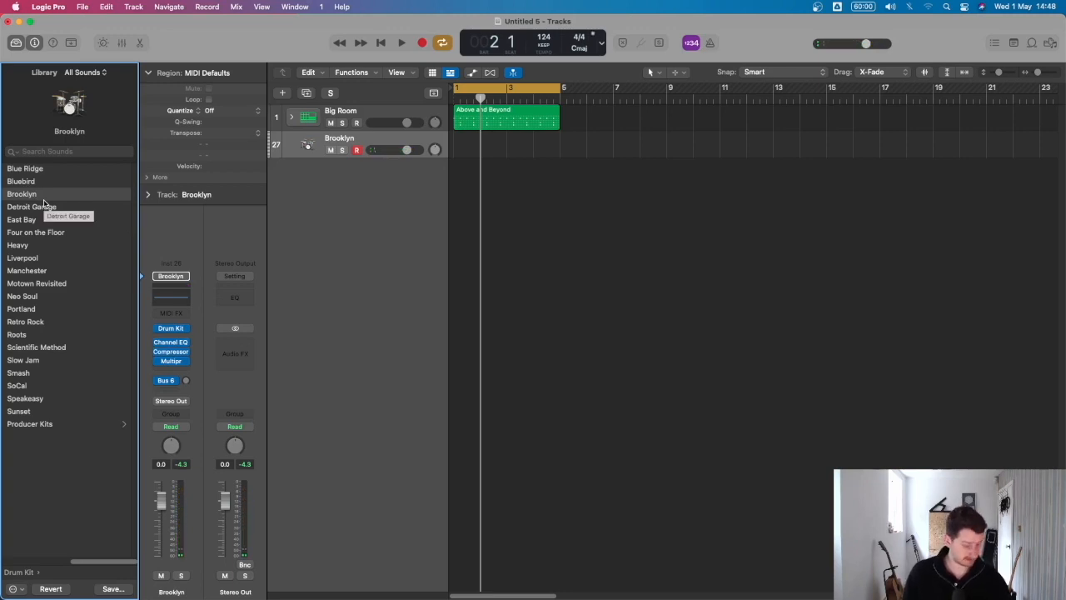
With the Big Room track muted and cycle mode off, record a four-bar beat on the Brooklyn track from bar 1.
click(338, 139)
key(c)
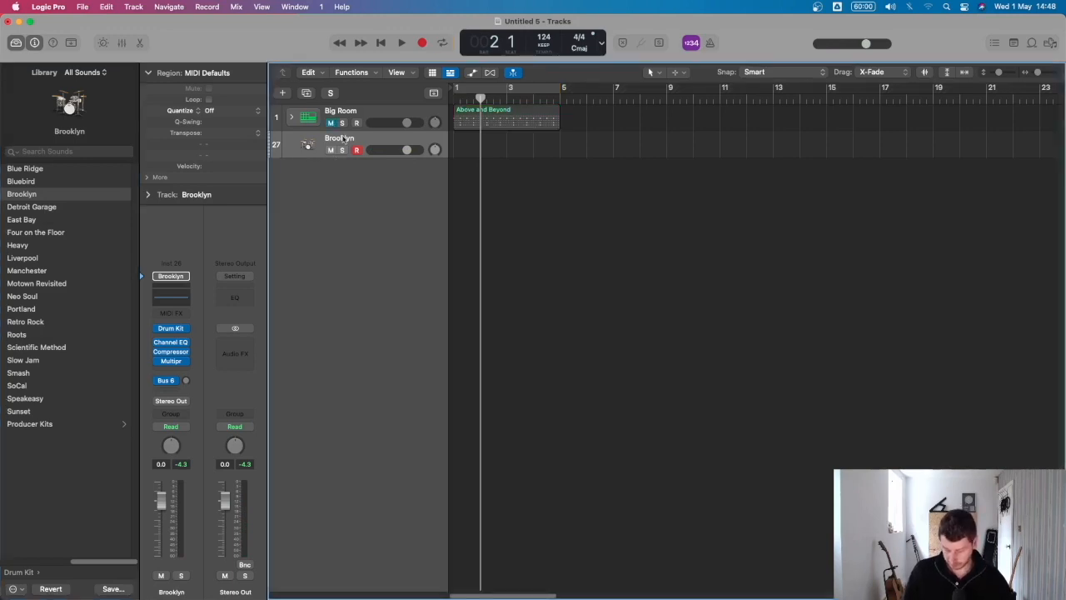
key(Return)
key(space)
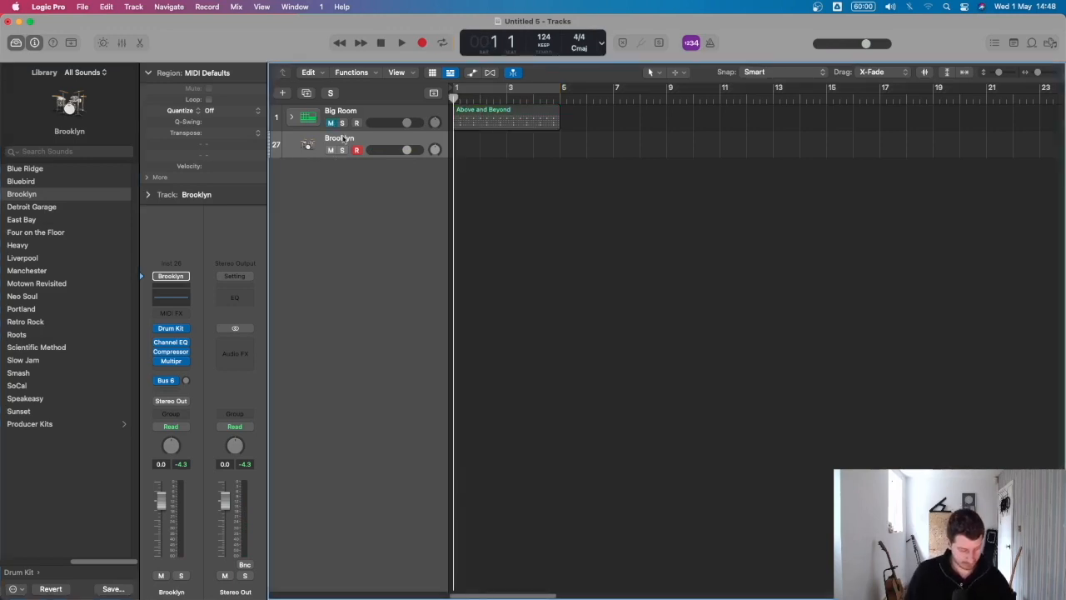
key(r)
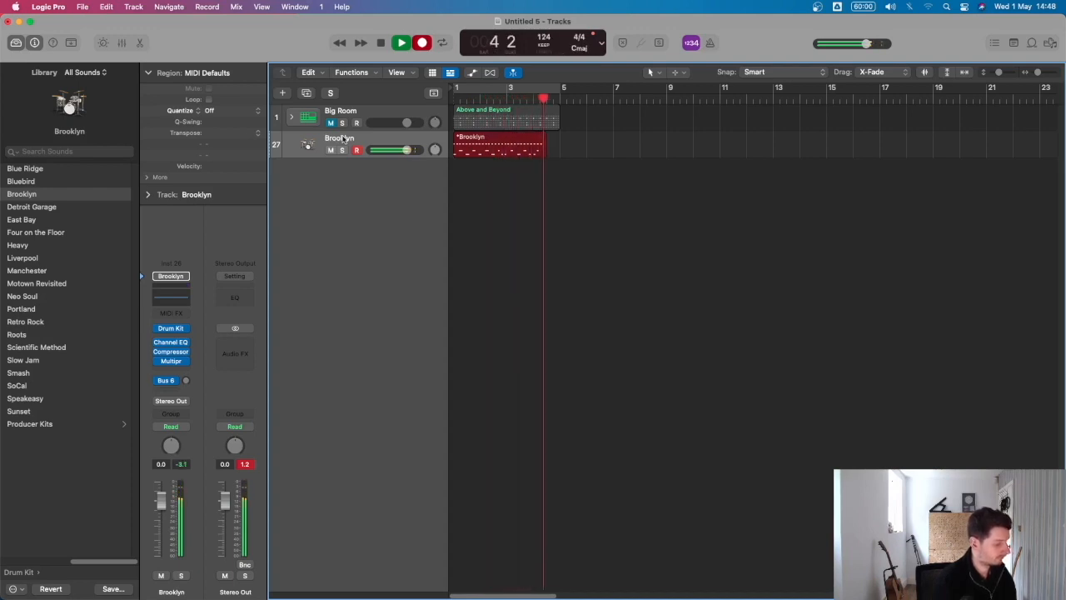
key(space)
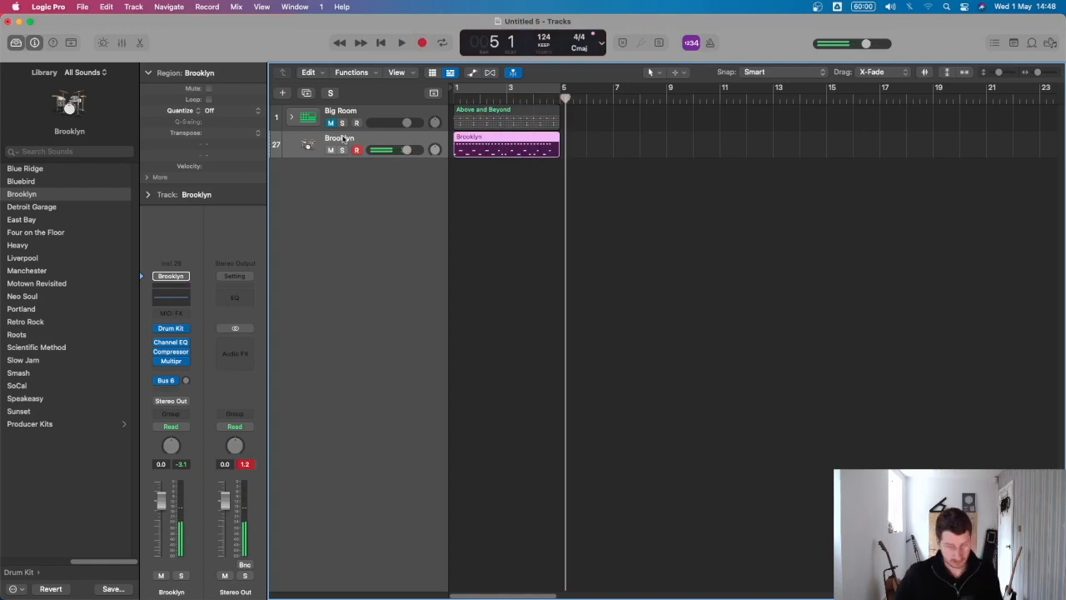
Open the recorded Brooklyn region in the Piano Roll and quantize all its notes to 1/16.
double_click(515, 154)
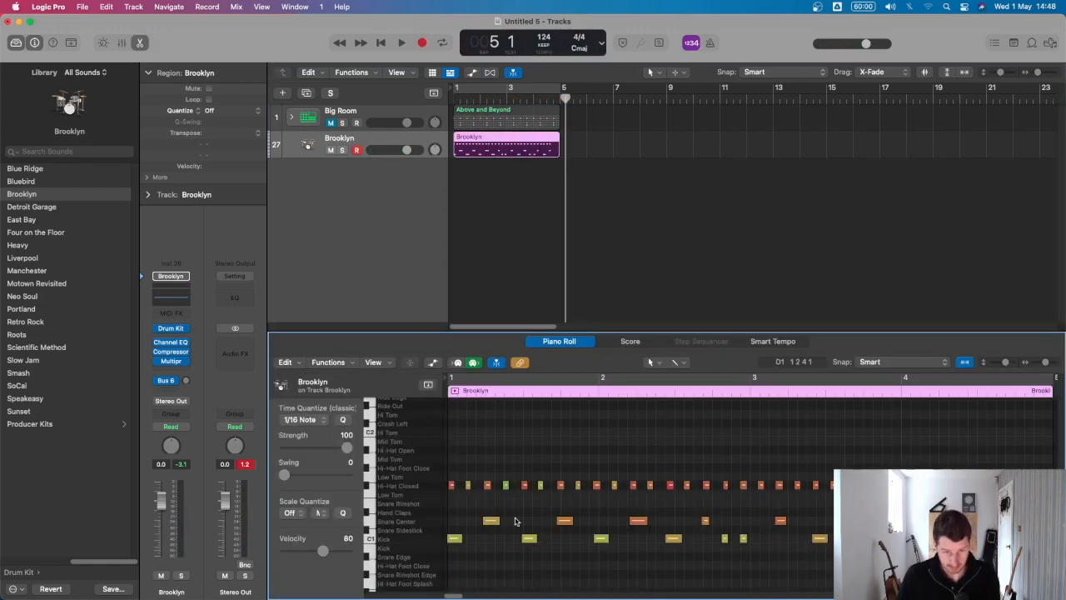
key(super+a)
key(q)
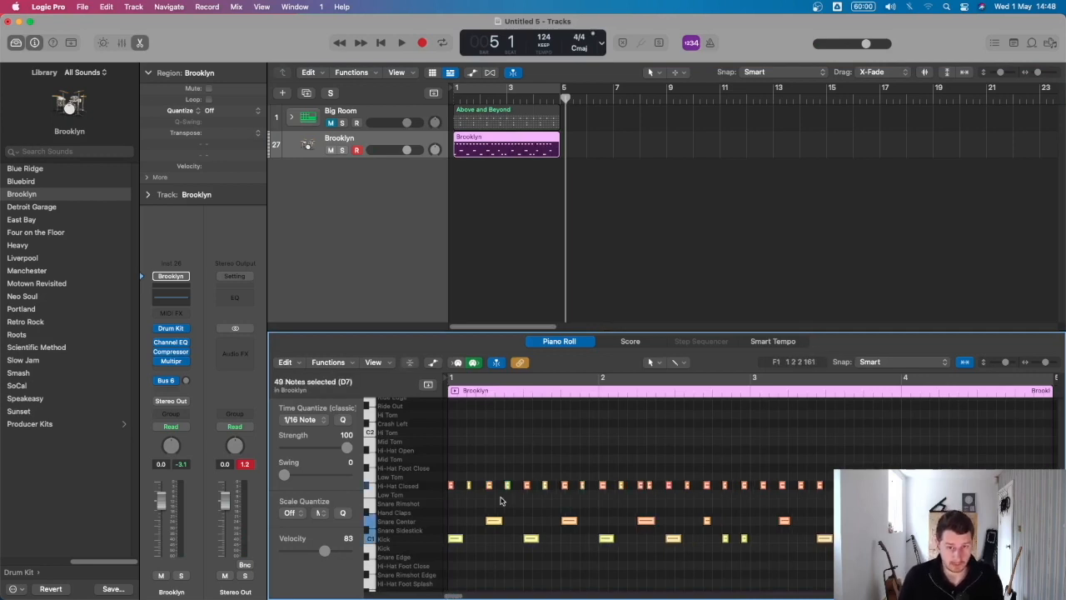
click(503, 566)
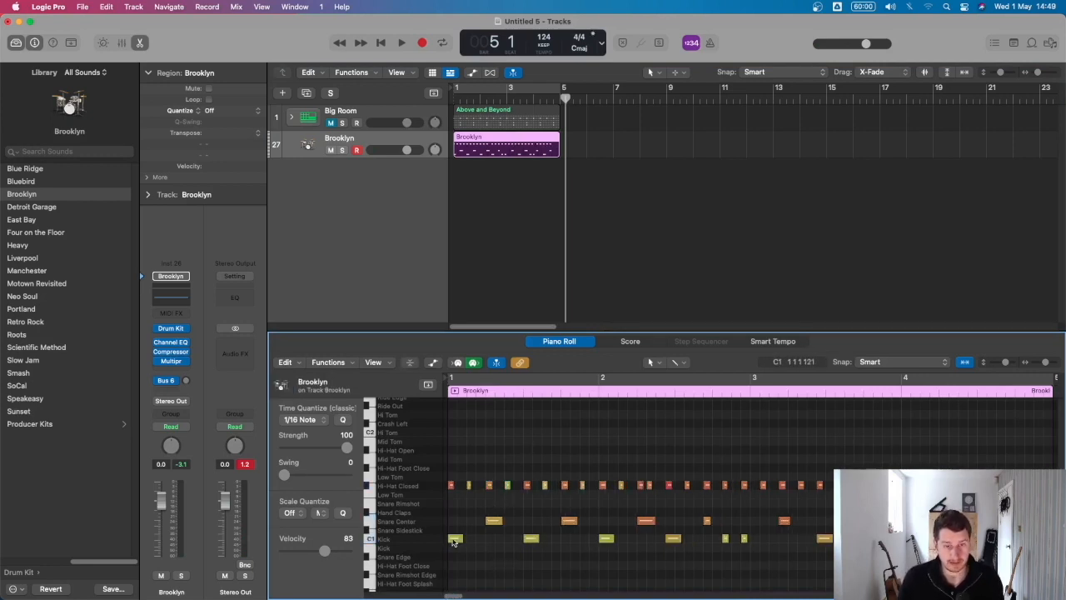
Check the first kick note and early closed hi-hat notes, and play back the quantized beat.
mouse_move(453, 541)
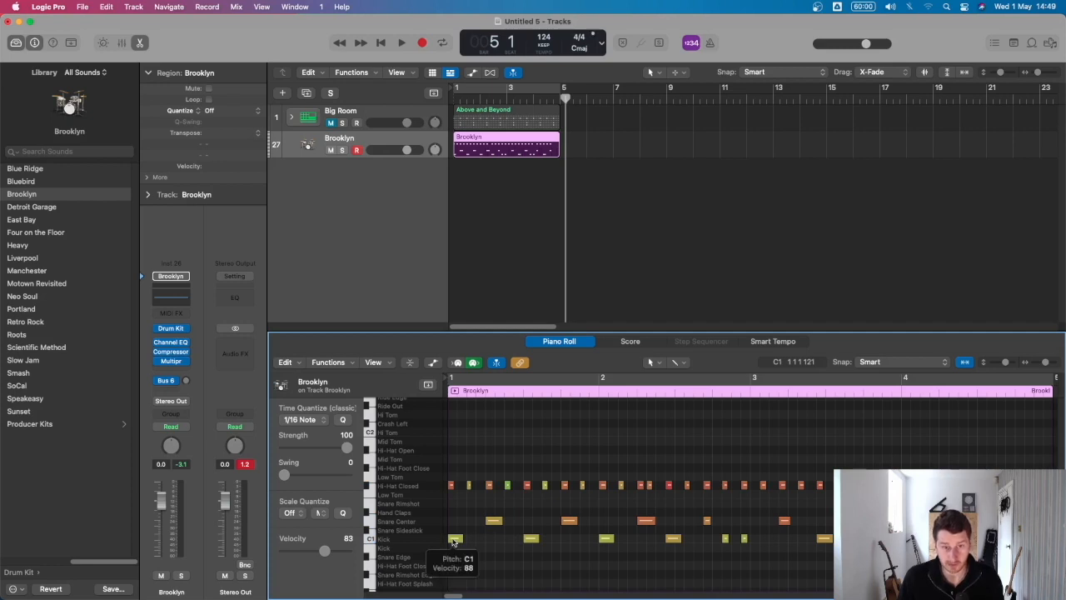
click(467, 485)
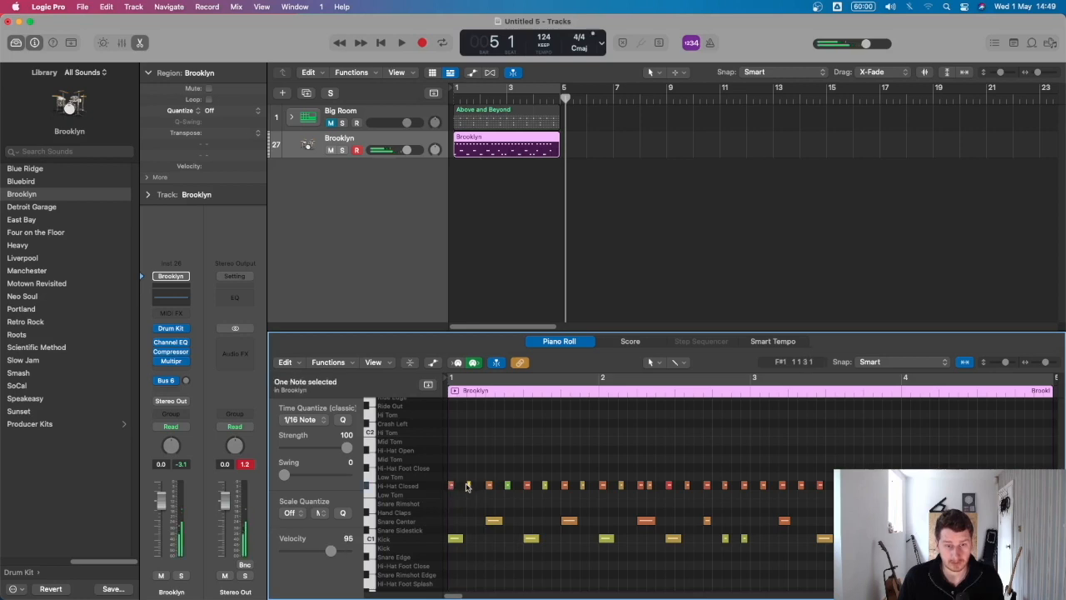
click(489, 486)
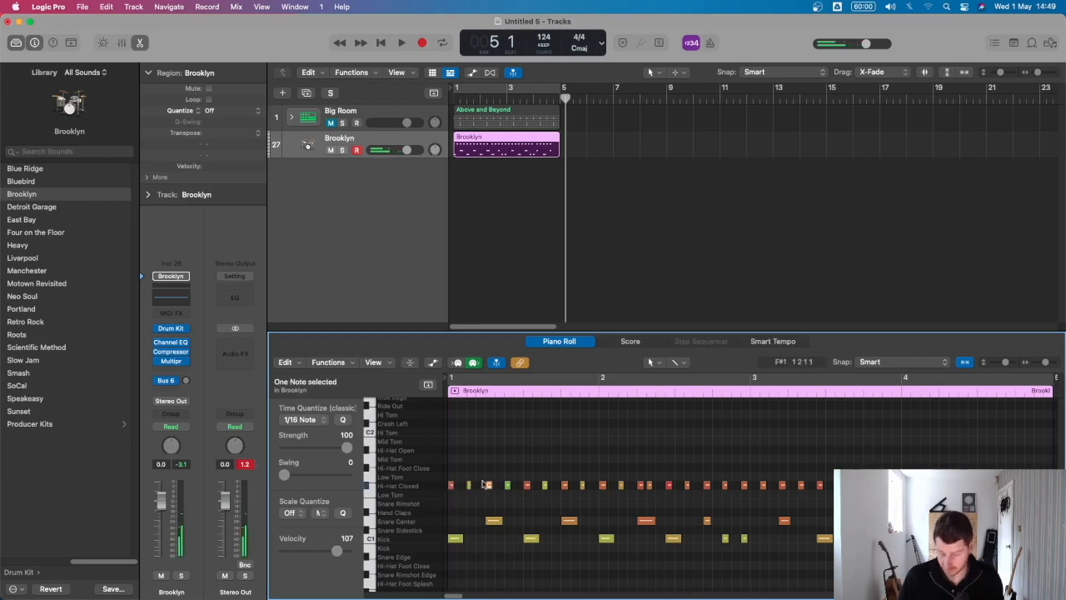
key(space)
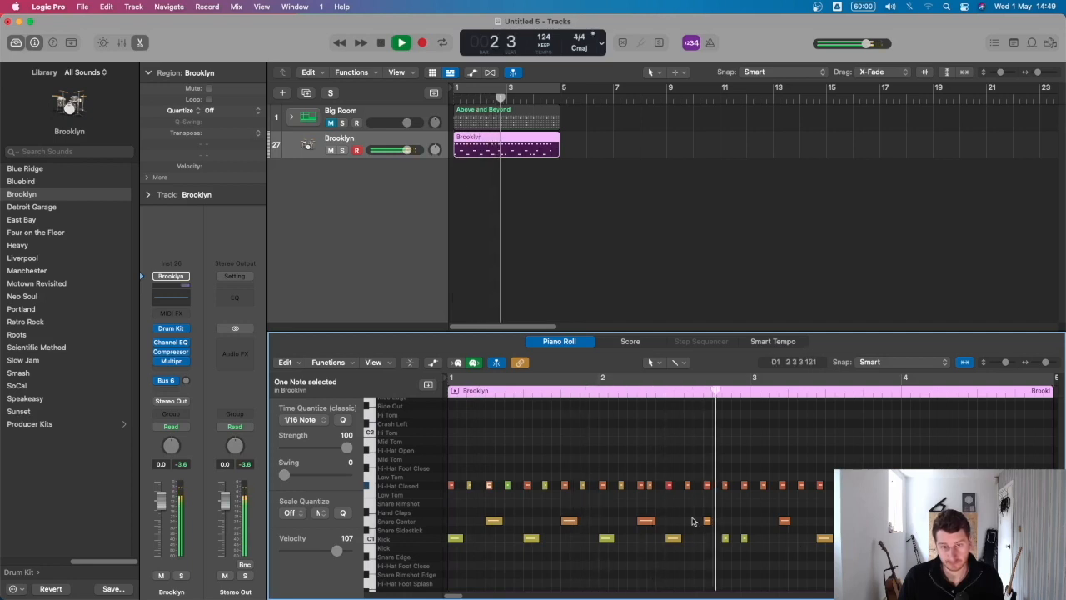
key(space)
Delete all notes after the first bar of the Brooklyn region and play the remaining bar from the start.
drag(598, 468, 1041, 570)
key(Delete)
key(Return)
key(space)
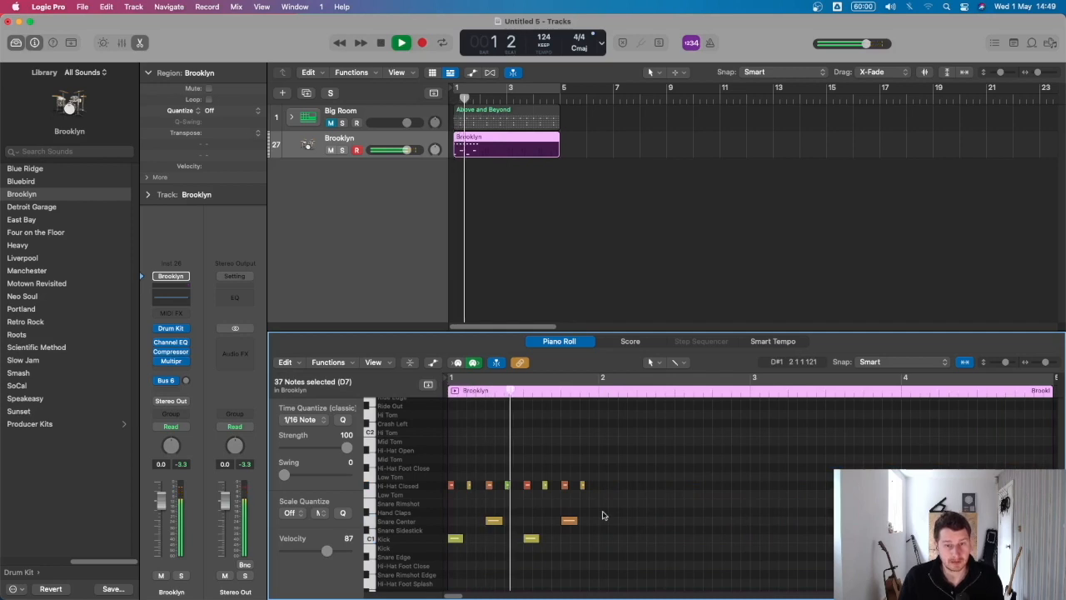
key(space)
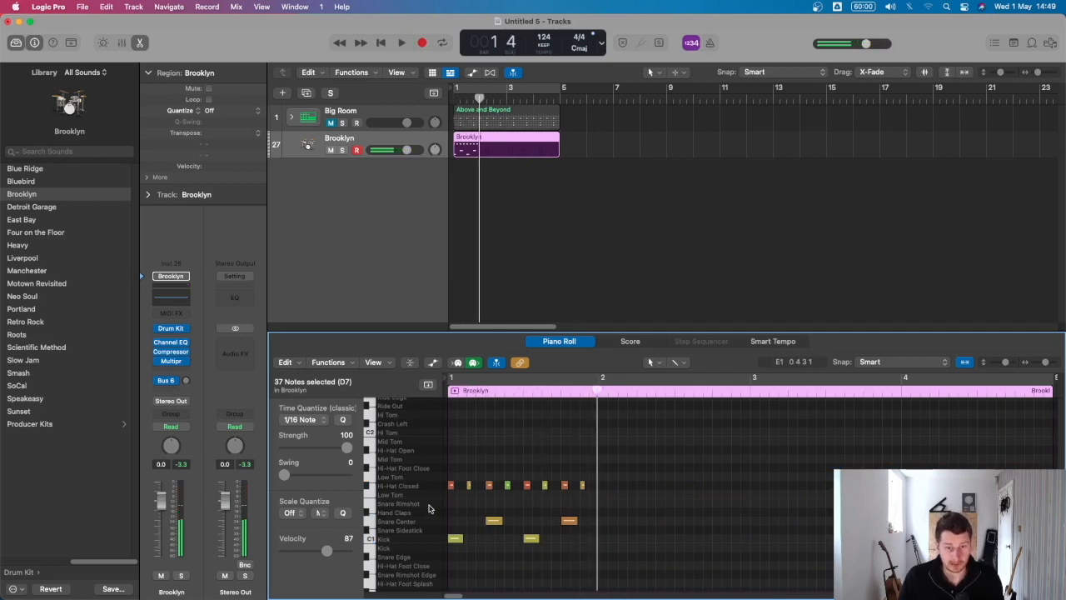
Select all closed hi-hat notes in the Brooklyn region and play back the bar from the start.
click(405, 538)
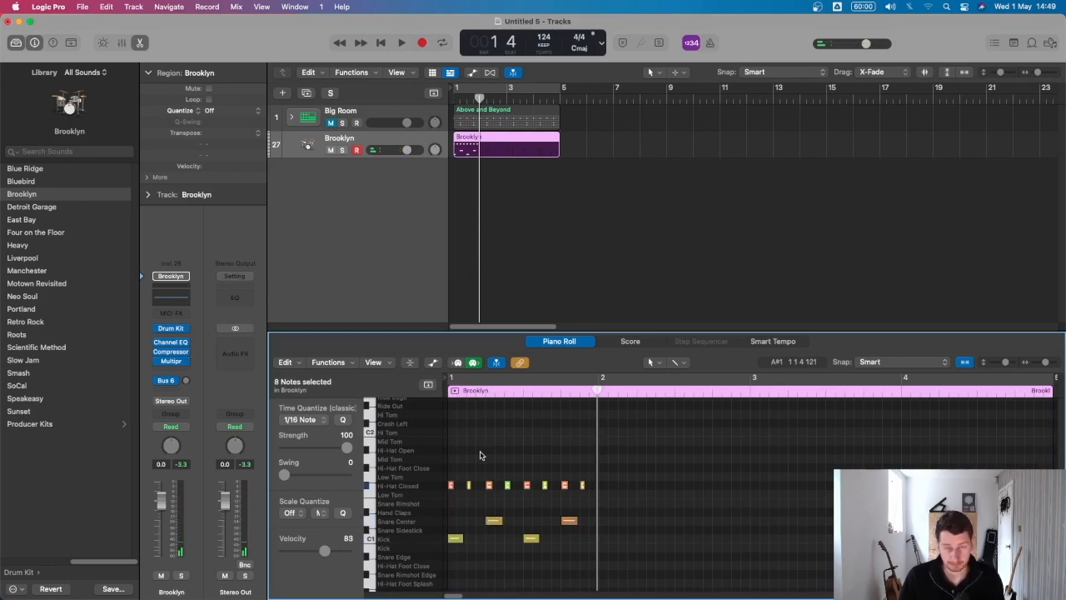
key(space)
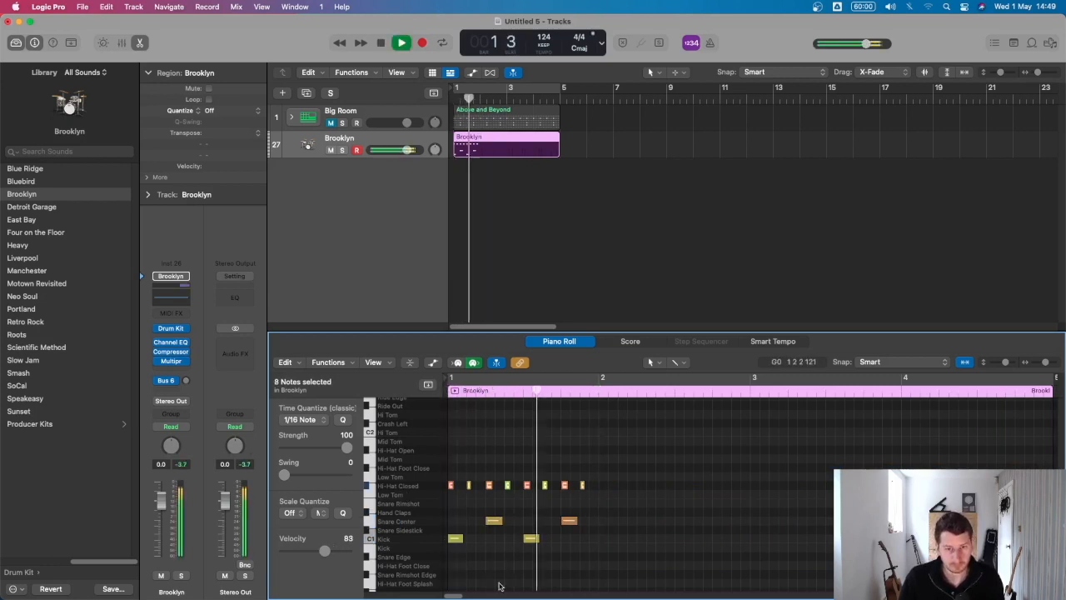
key(space)
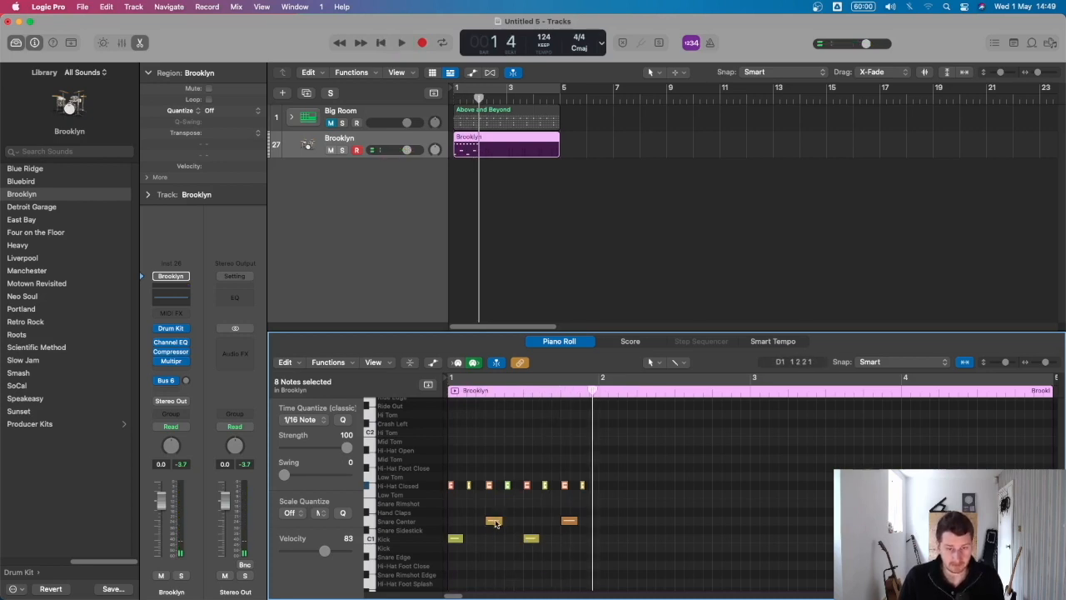
Check the velocity of the snare note on beat 2 and audition individual closed hi-hat notes across the bar.
mouse_move(494, 522)
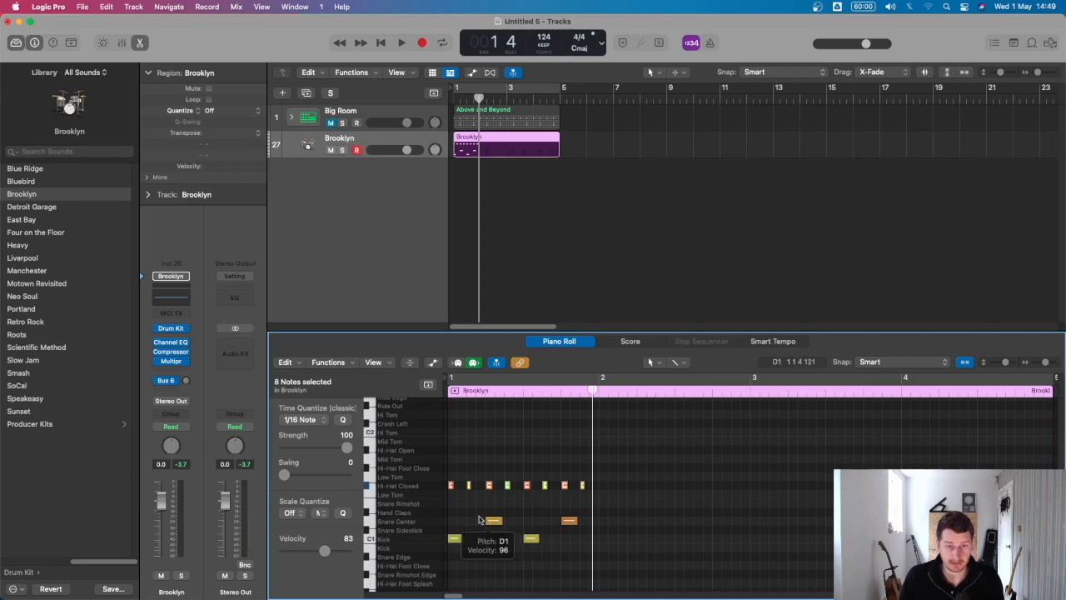
click(471, 487)
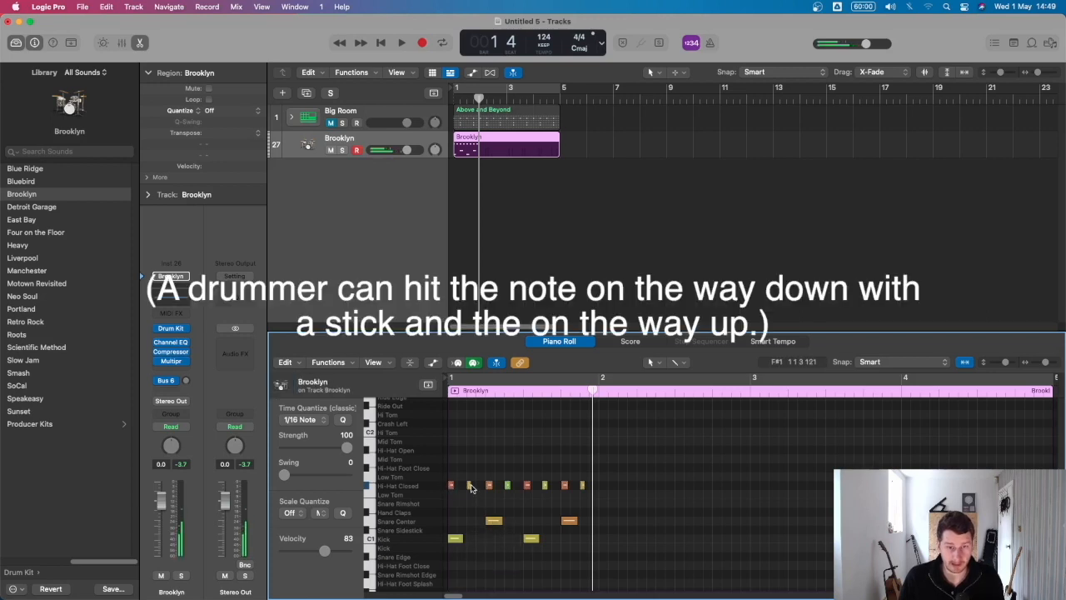
click(506, 486)
click(546, 484)
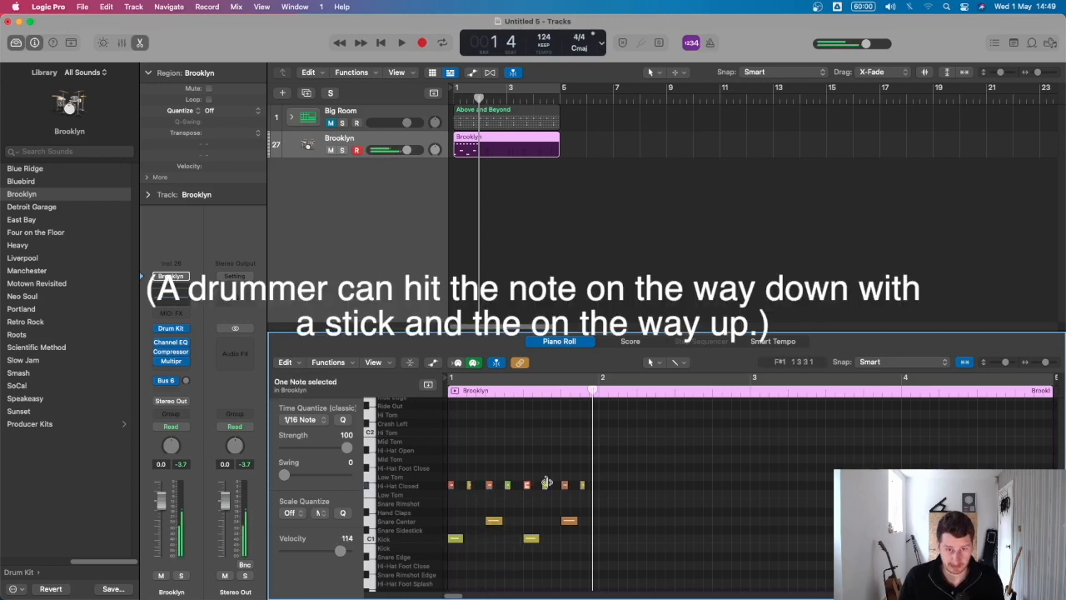
click(564, 484)
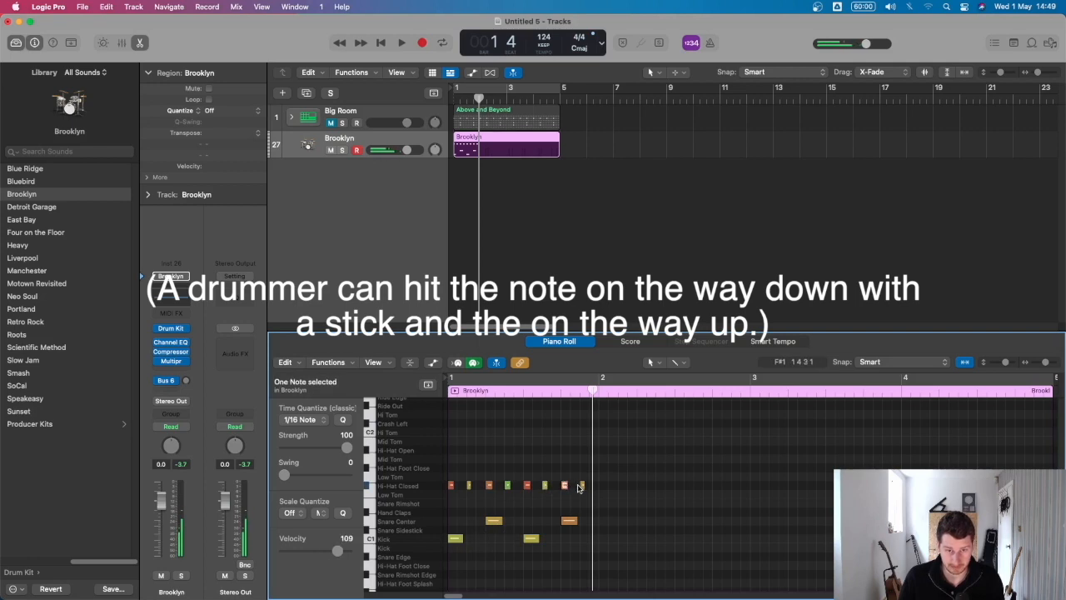
click(582, 486)
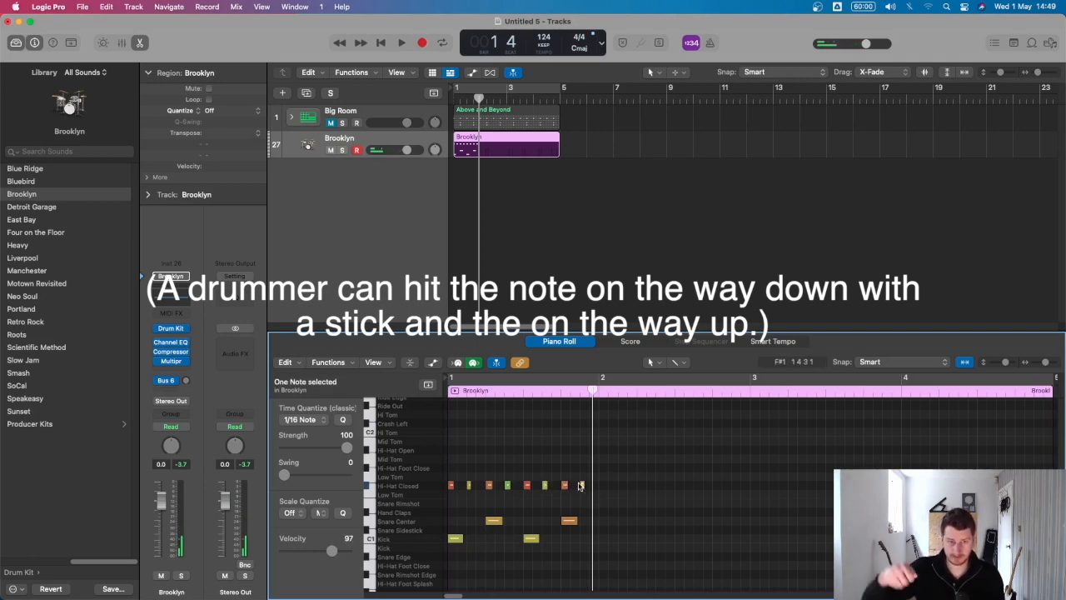
Audition the closed hi-hat, snare and kick notes one by one through the bar, and play the beat from the start.
click(452, 487)
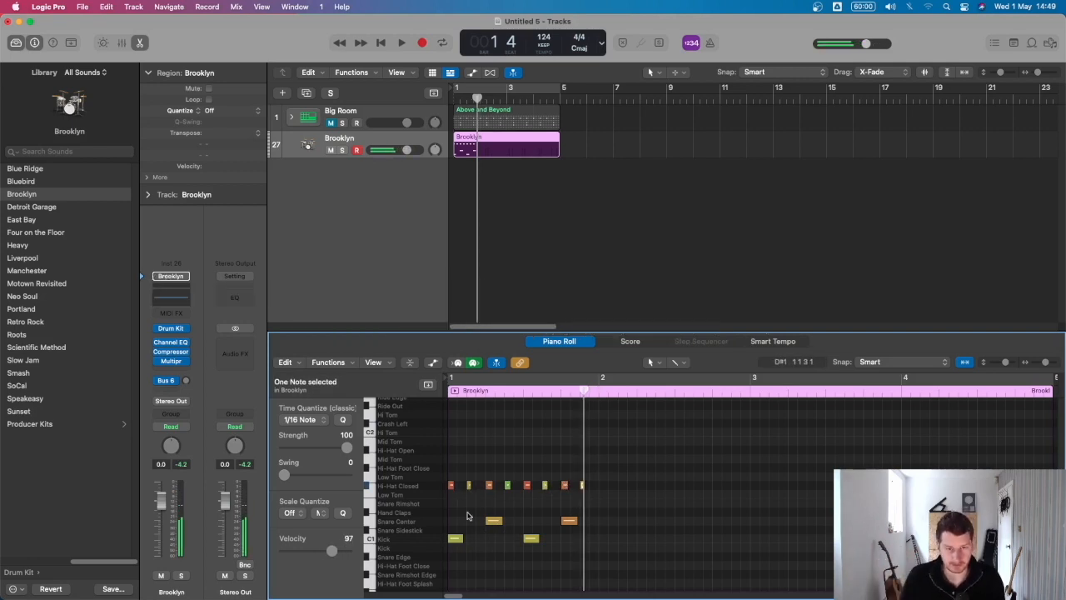
click(469, 485)
click(489, 485)
click(508, 485)
click(492, 522)
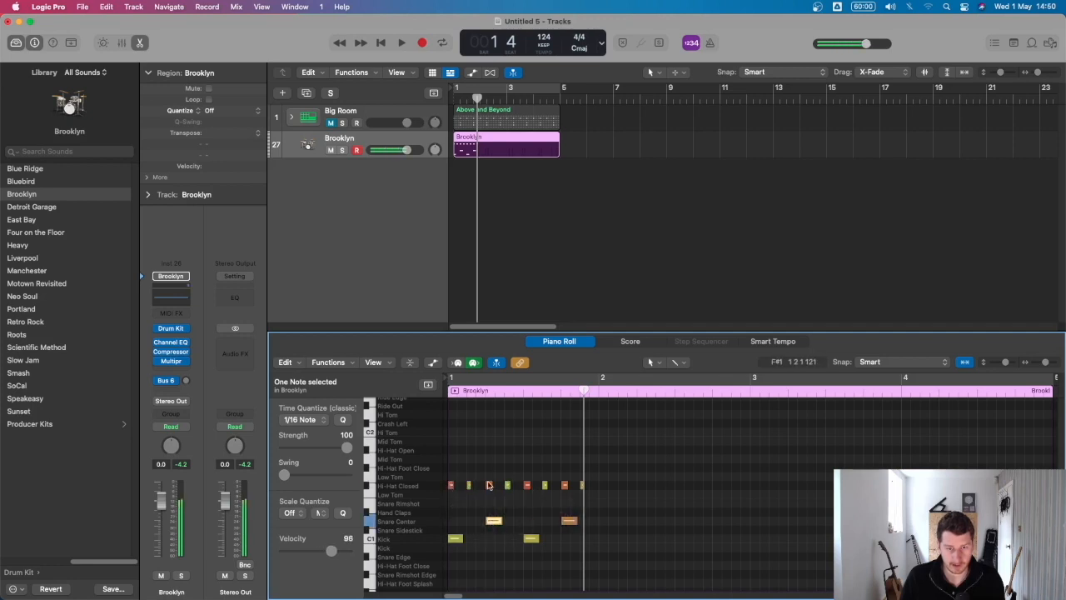
click(527, 485)
click(544, 486)
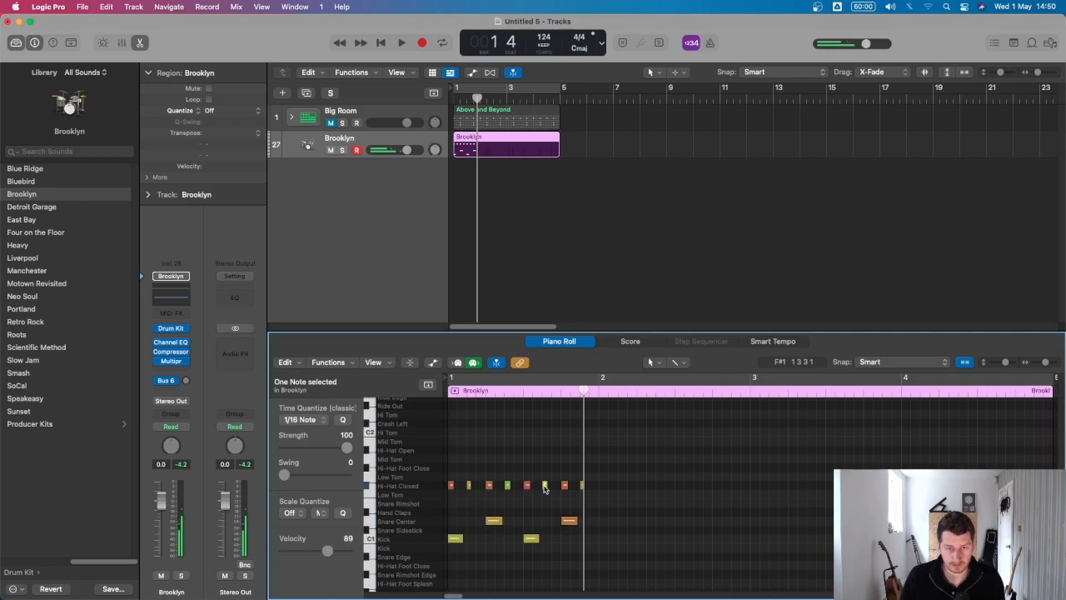
click(568, 523)
click(580, 485)
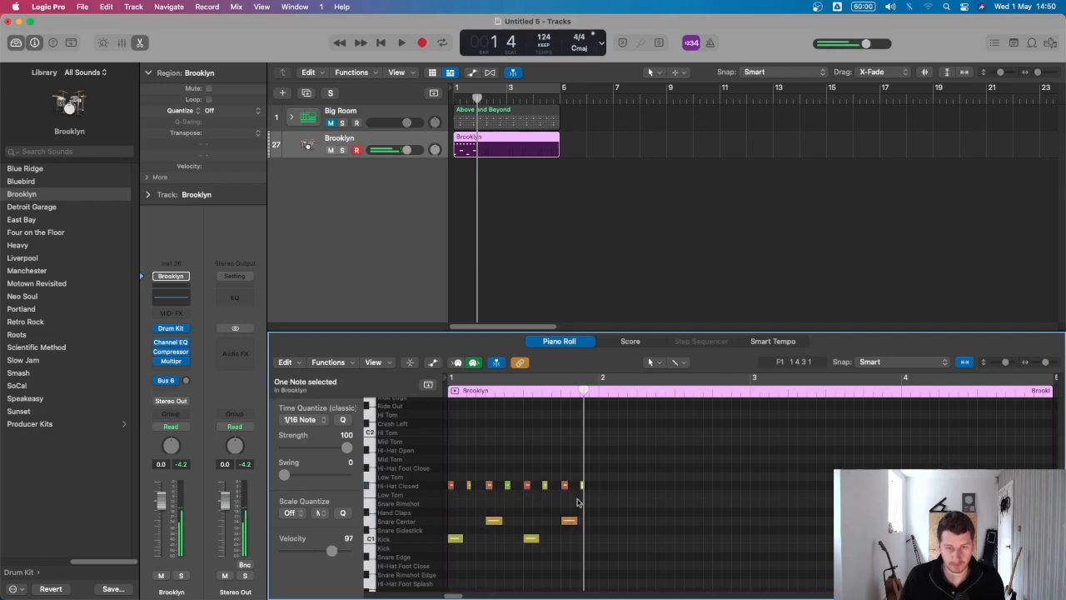
click(459, 539)
key(Return)
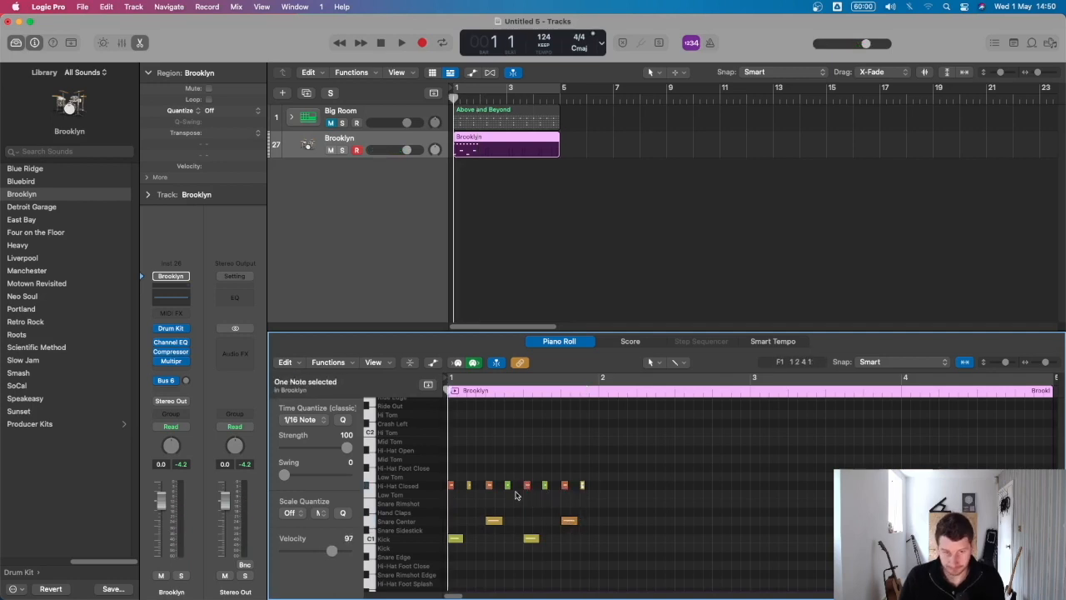
key(space)
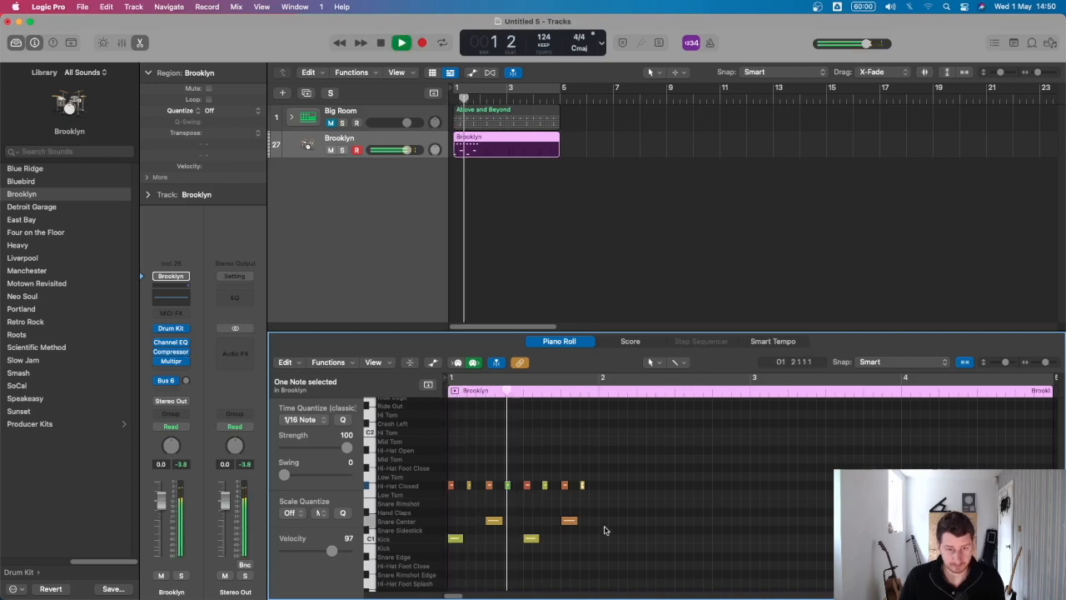
key(space)
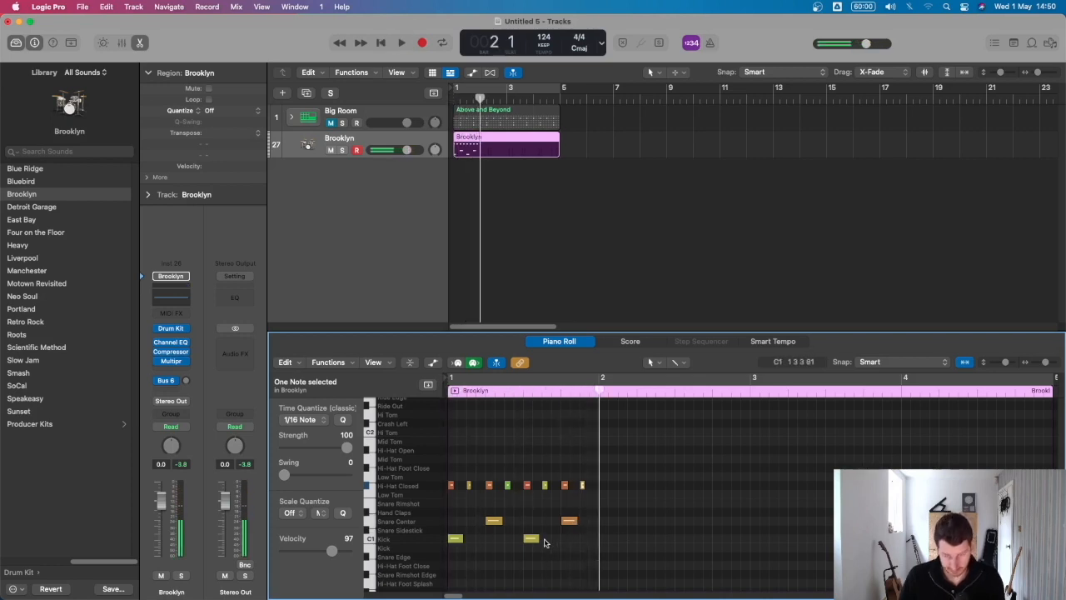
Add a kick note at 1 3 3, lengthen it to match the neighbouring kick, and play the beat from the start.
key(q)
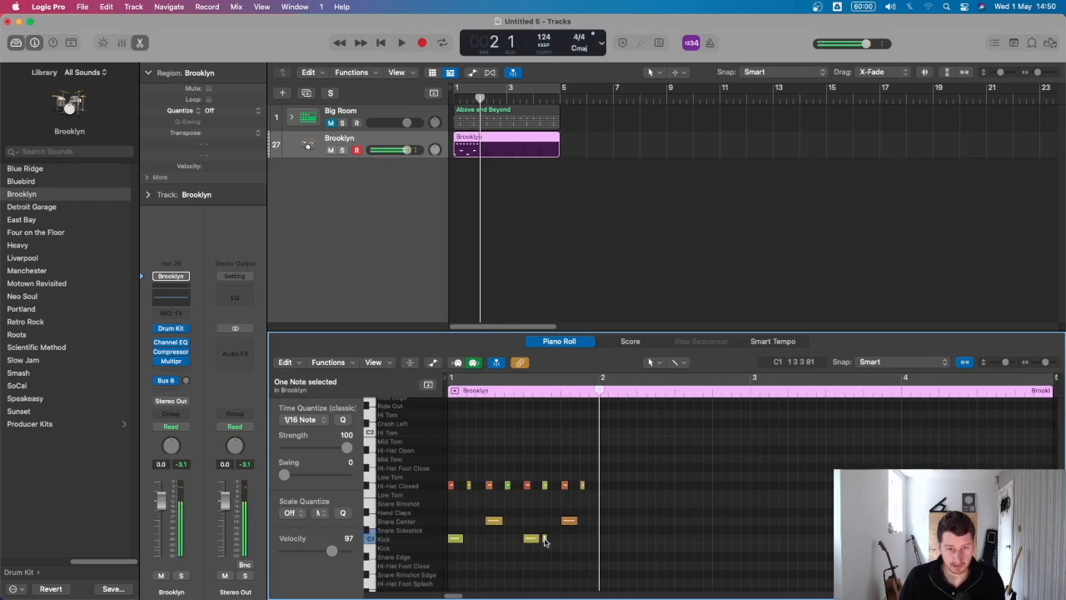
drag(546, 540, 556, 542)
key(space)
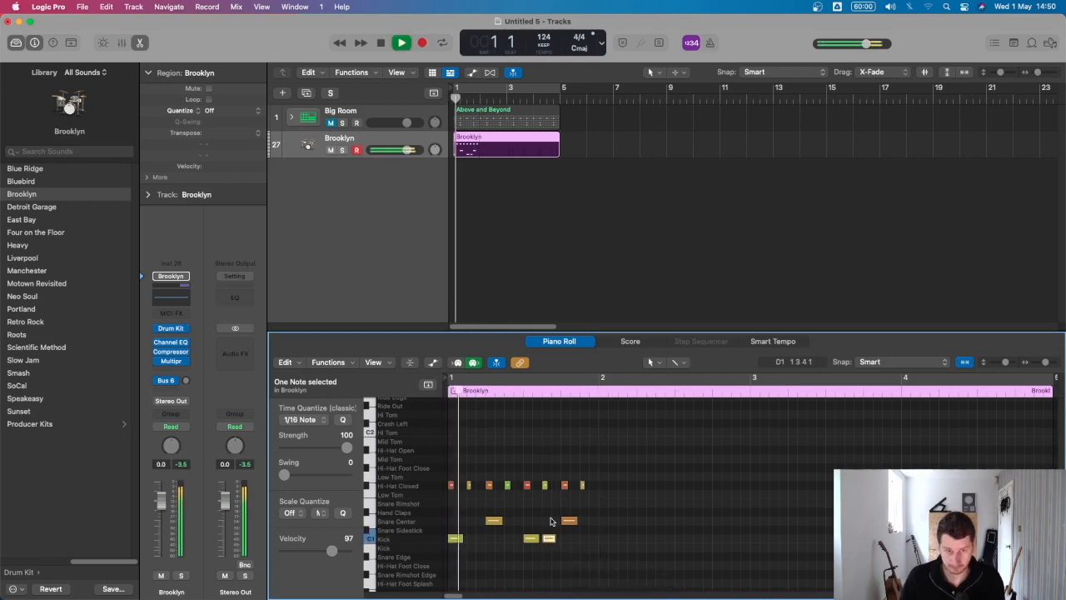
key(space)
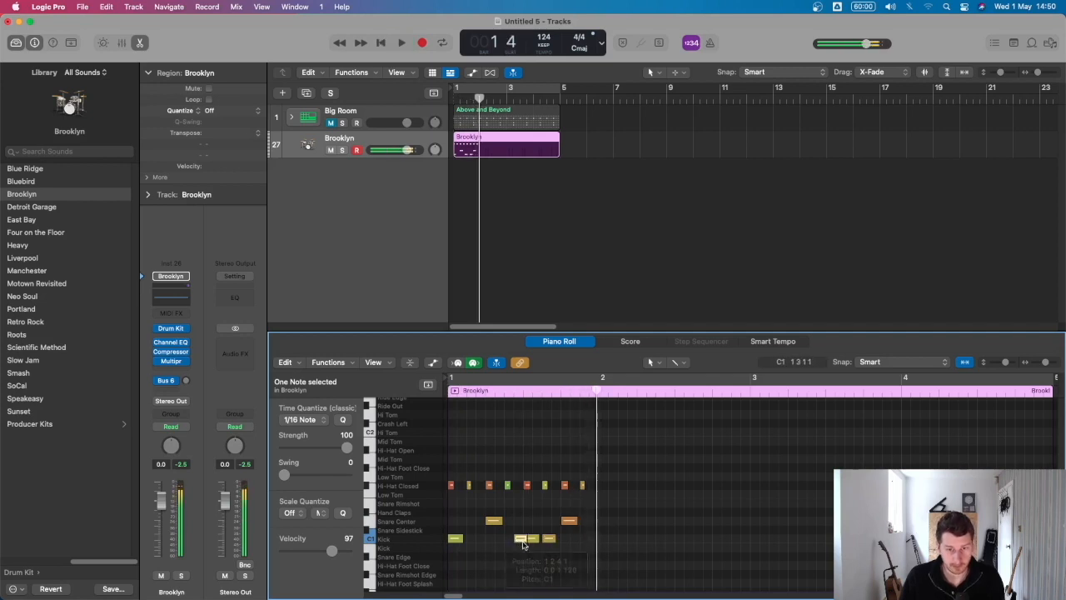
Add a short kick note at 1 2 4 just before beat 3, and play back the beat.
drag(524, 541, 517, 539)
key(space)
key(space)
key(space)
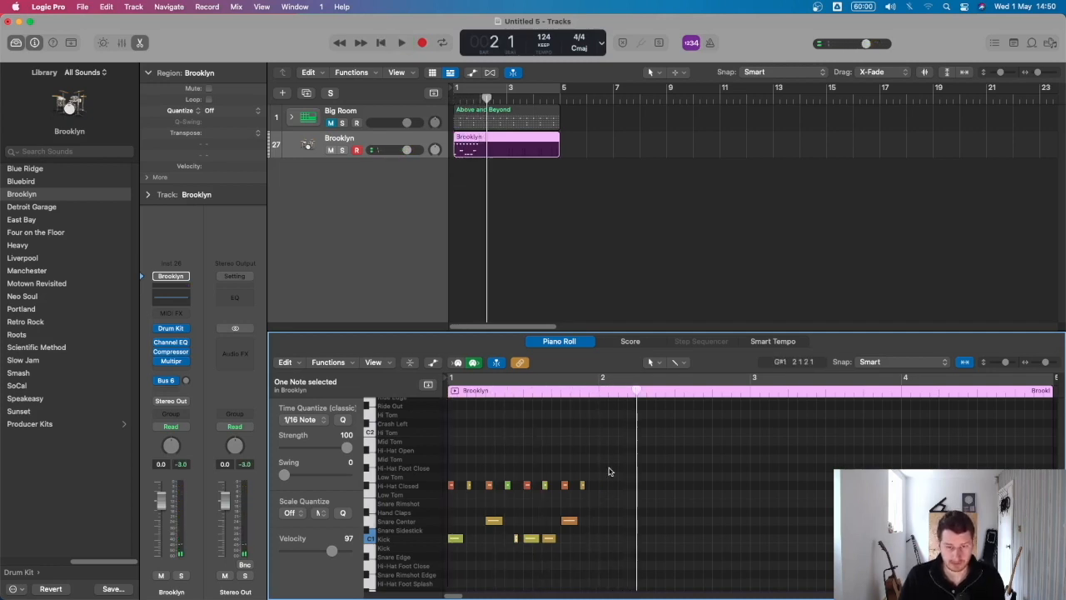
key(super+a)
scroll(583, 499, down, 1)
key(space)
key(space)
key(Return)
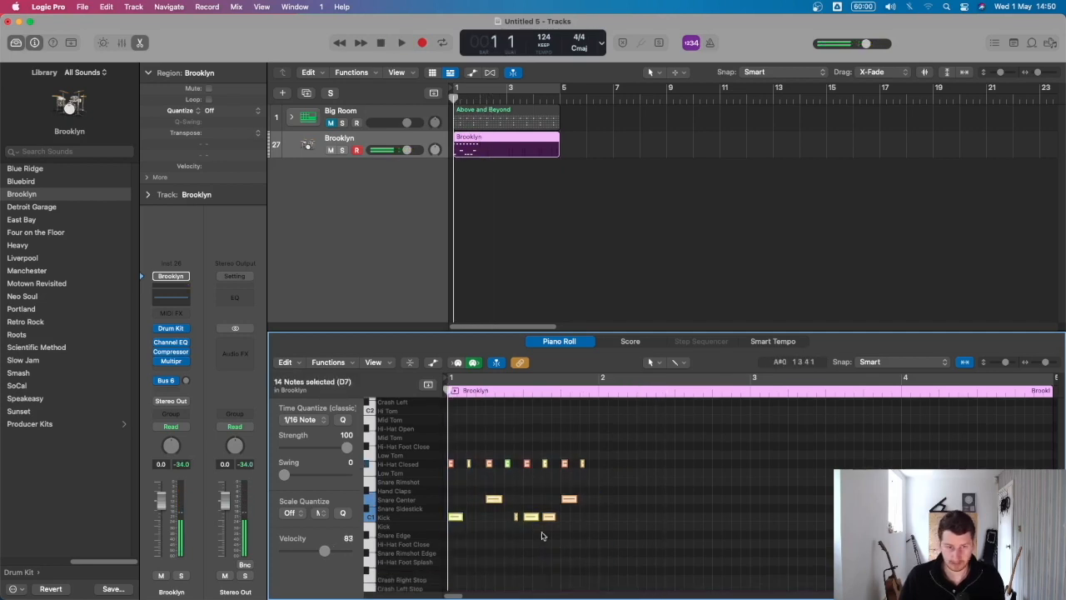
Select all closed hi-hat notes, transpose them up seven semitones to Crash Left, and play the beat.
scroll(540, 524, up, 5)
click(433, 512)
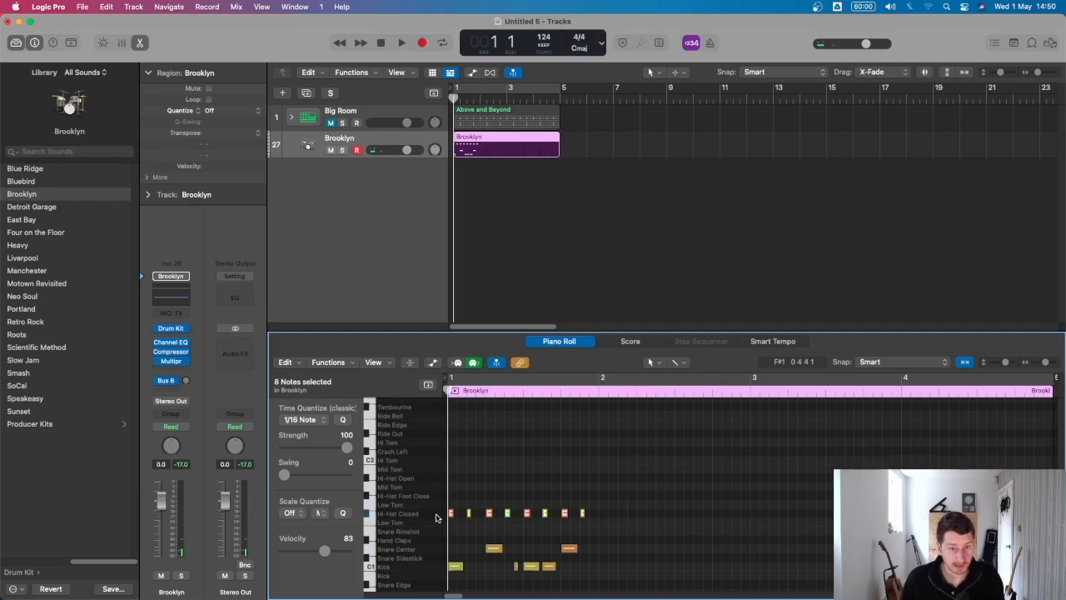
key(alt+Up)
key(alt+Up)
key(alt+Up)
key(alt+Up)
key(alt+Up)
key(alt+Up)
key(alt+Up)
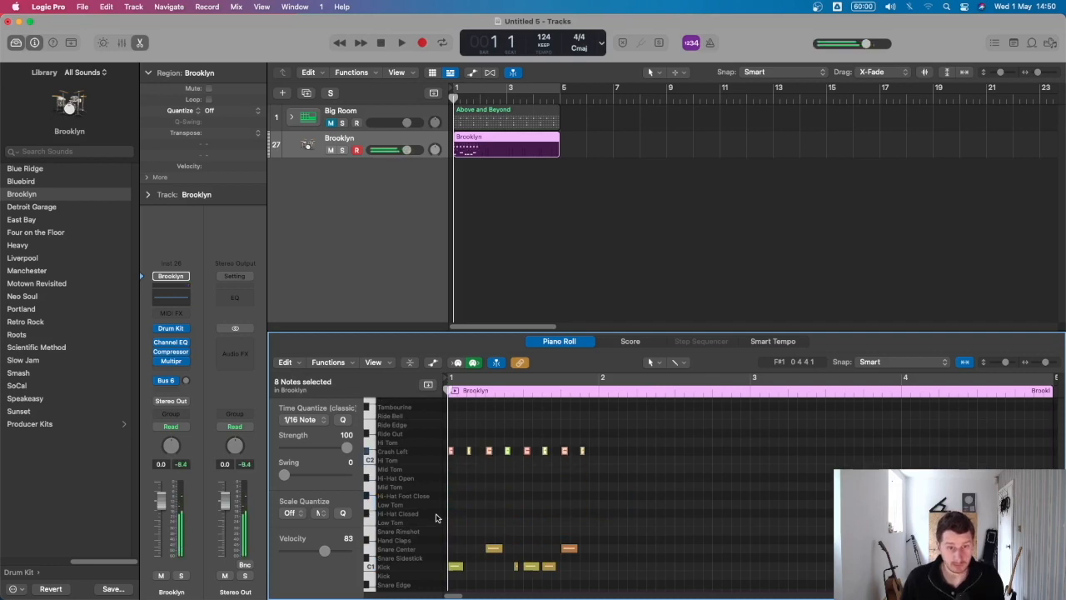
key(space)
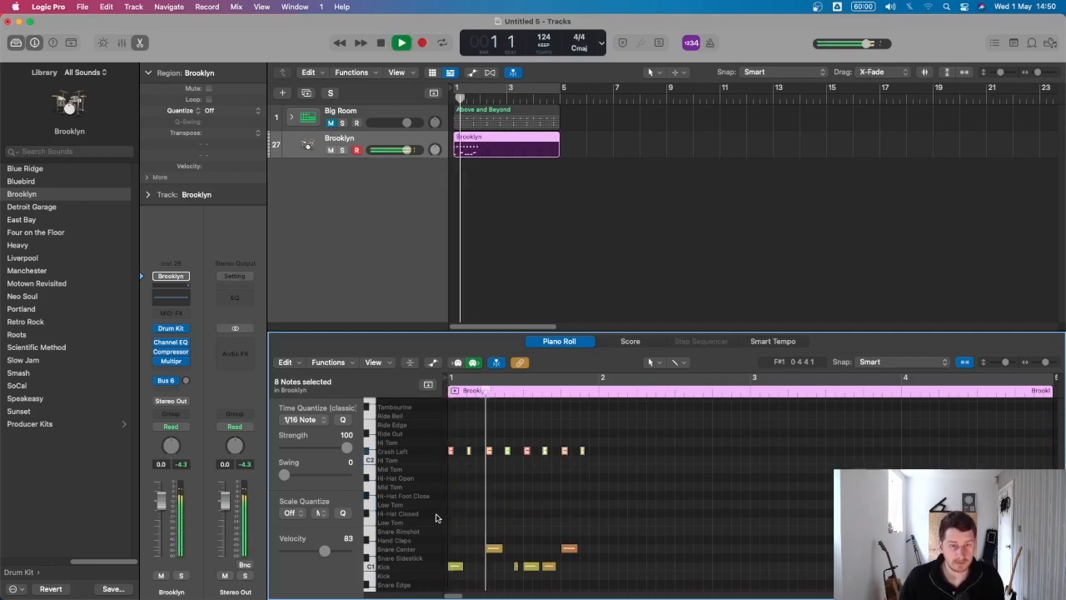
key(space)
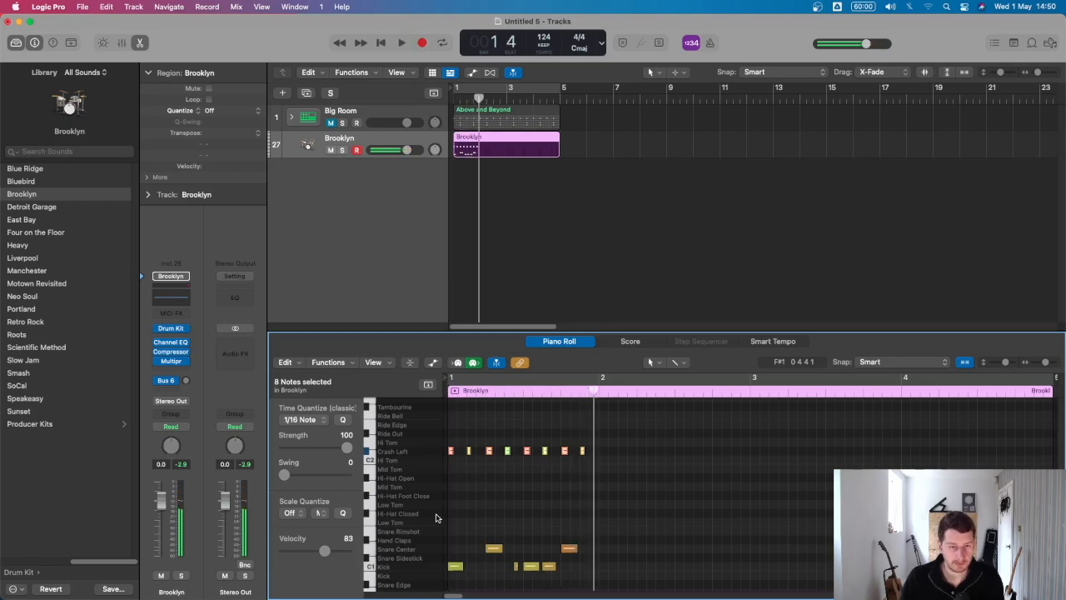
Transpose the selected crash notes up three more semitones to Ride Edge and play the beat from the start.
key(alt+Up)
key(alt+Up)
key(alt+Up)
key(Return)
key(space)
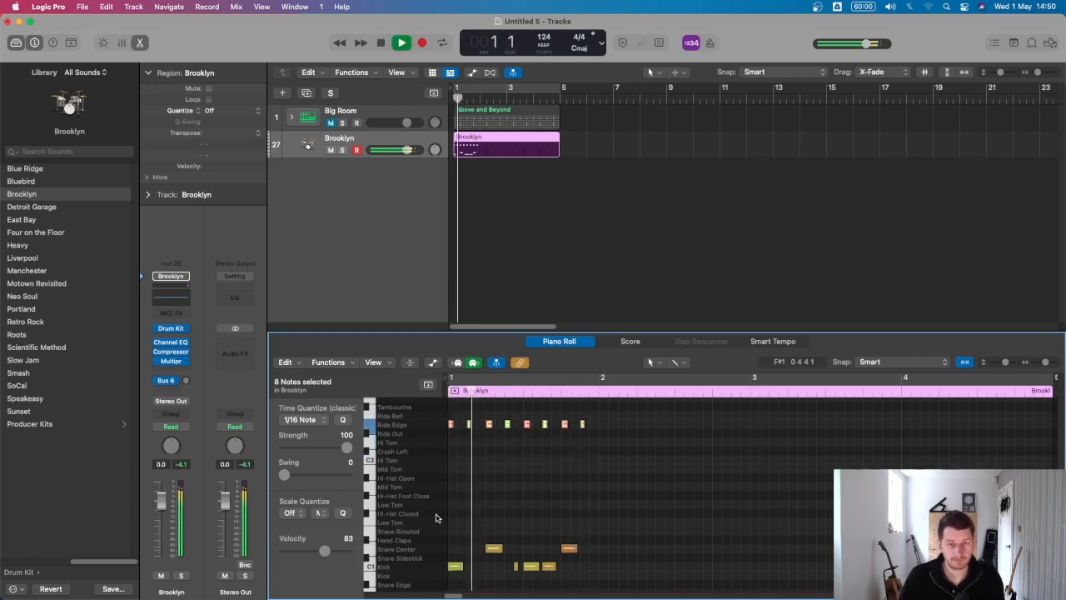
key(space)
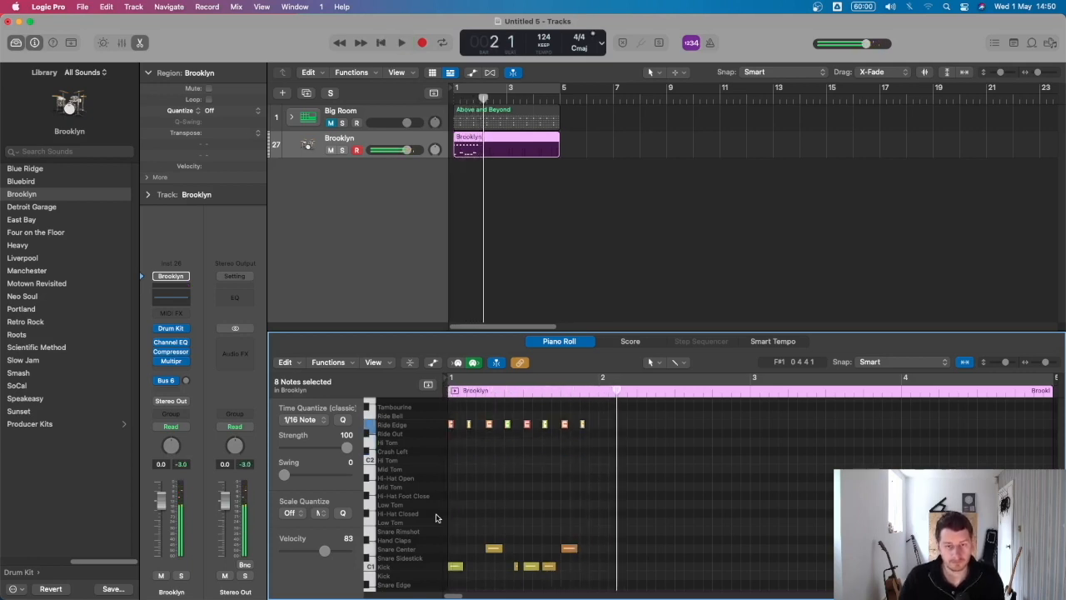
Shorten the Brooklyn region to one bar, turn on looping for it, and play the looped beat.
click(496, 151)
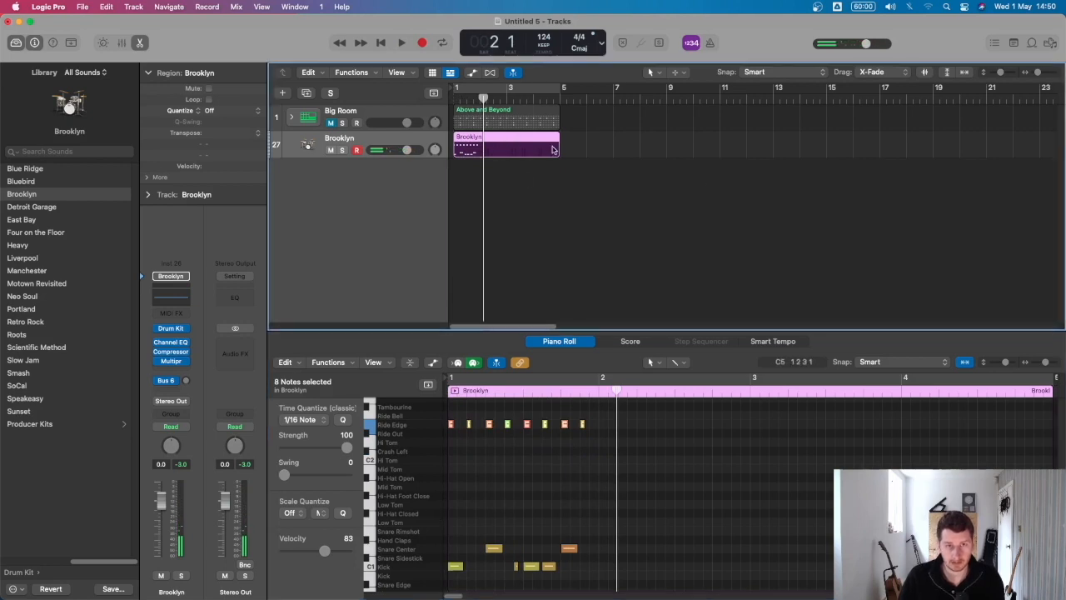
drag(556, 150, 486, 148)
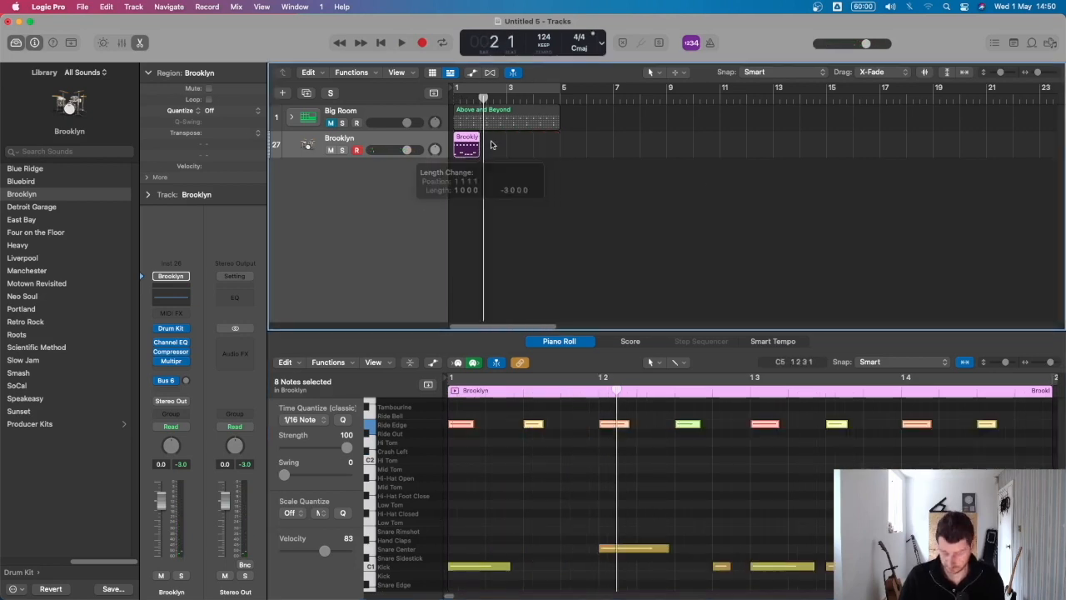
key(l)
key(space)
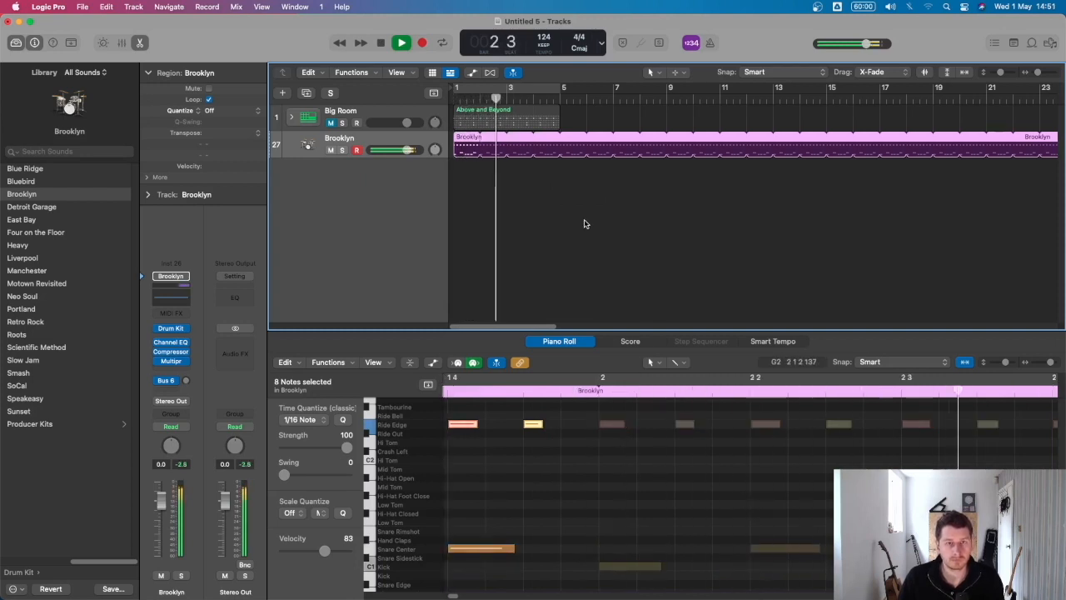
key(space)
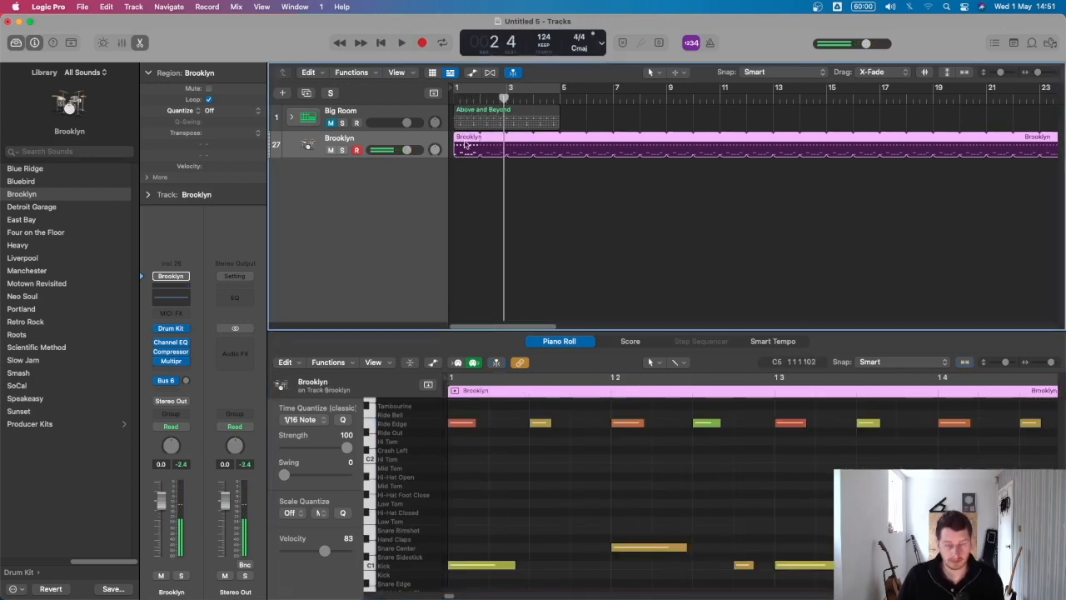
Show the looped Brooklyn region's first bar in the Piano Roll and add a Snare Rimshot Edge note at 1 1 4.
double_click(467, 144)
double_click(466, 144)
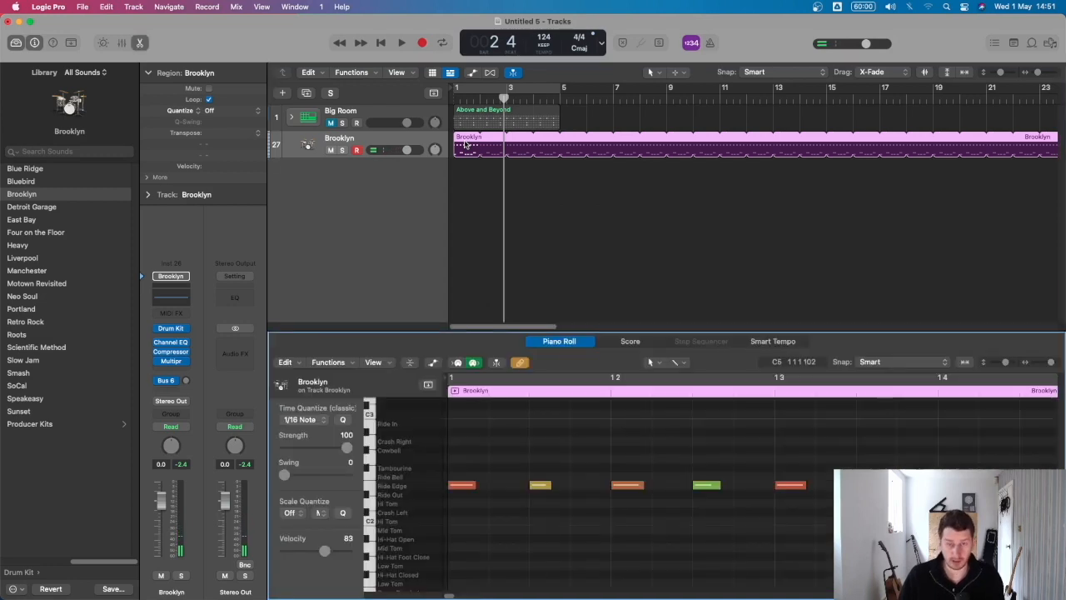
double_click(466, 144)
double_click(467, 144)
key(Return)
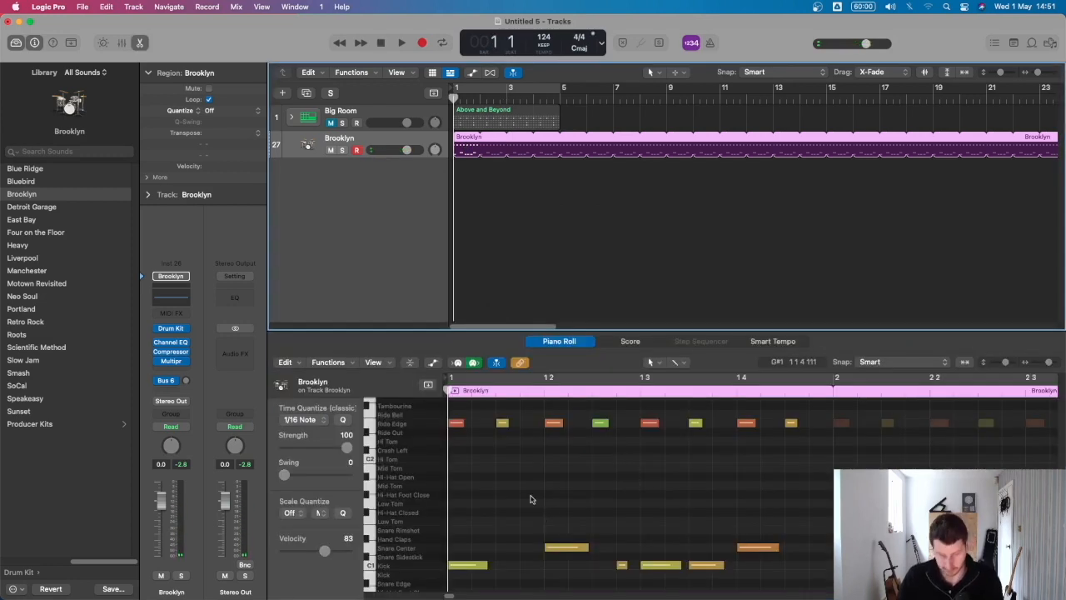
scroll(522, 536, up, 1)
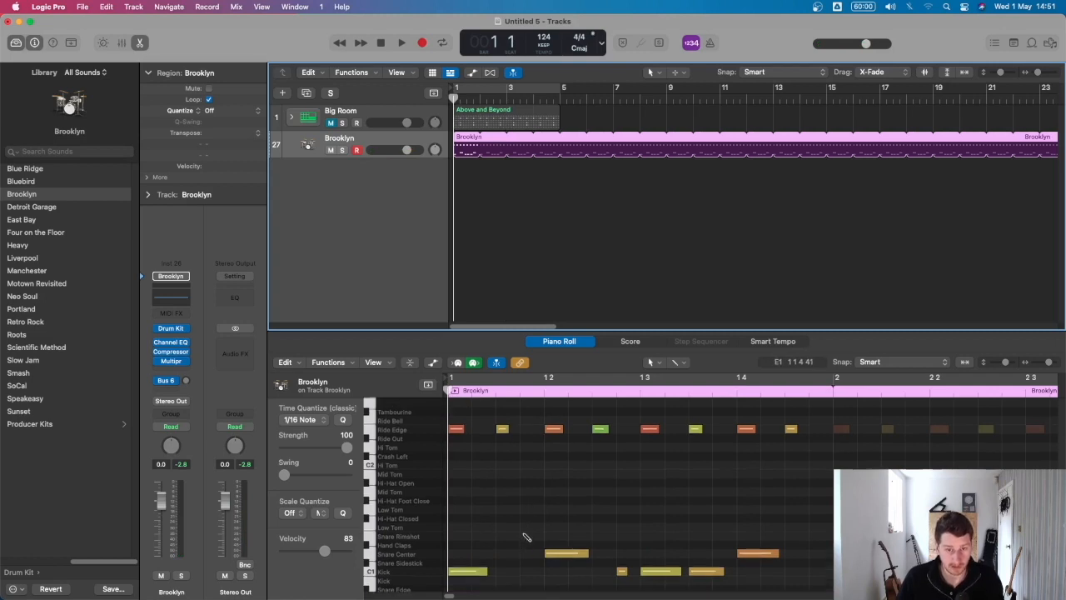
scroll(524, 537, down, 5)
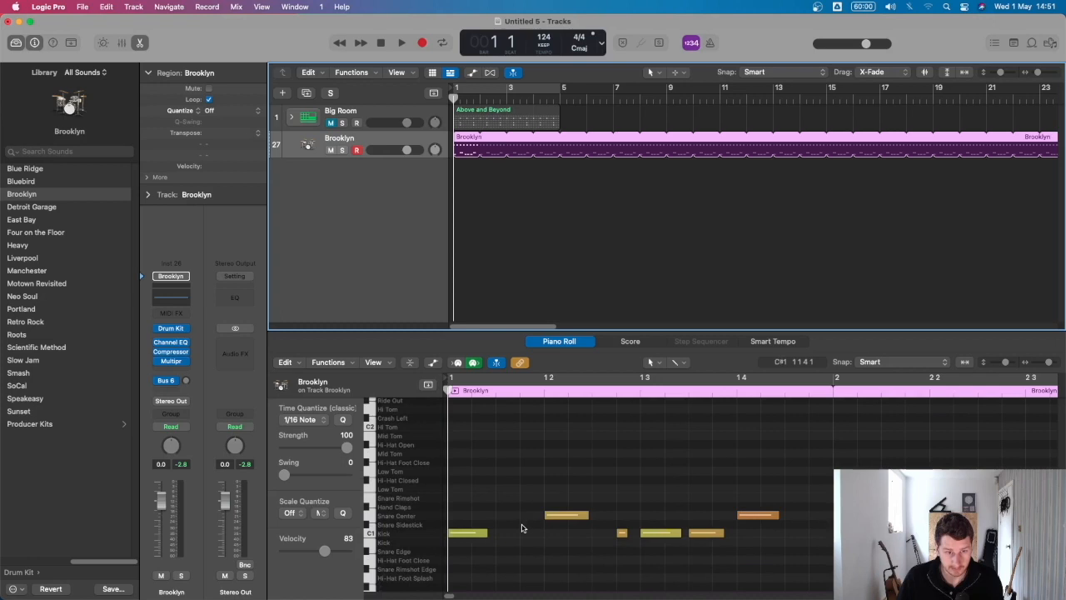
click(522, 568)
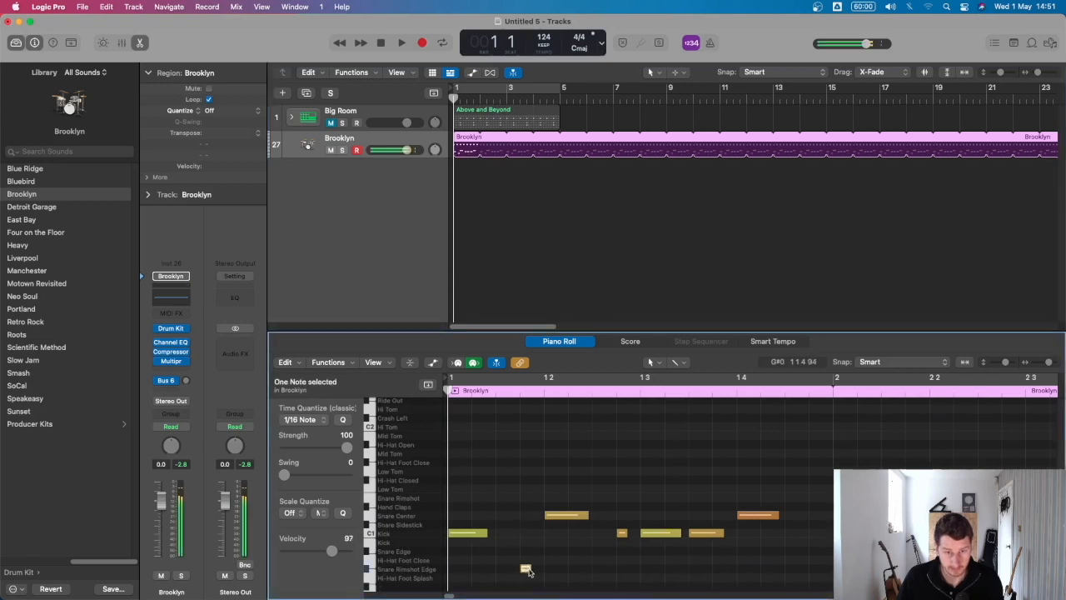
Move the Snare Rimshot Edge note at 1 1 4 to Snare Center and set its velocity to 26.
drag(522, 567, 525, 519)
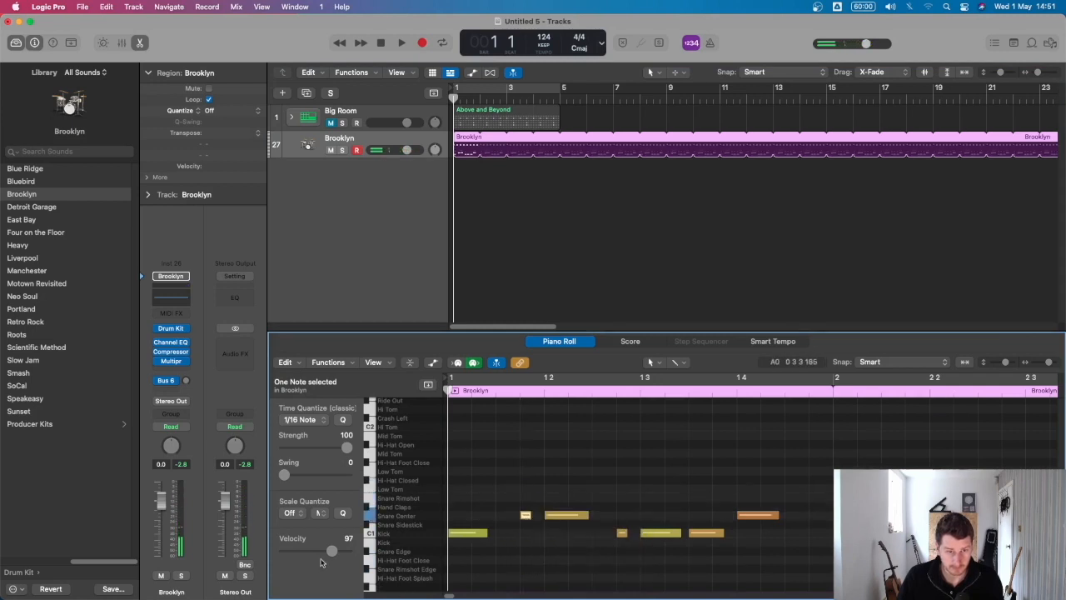
drag(331, 551, 293, 538)
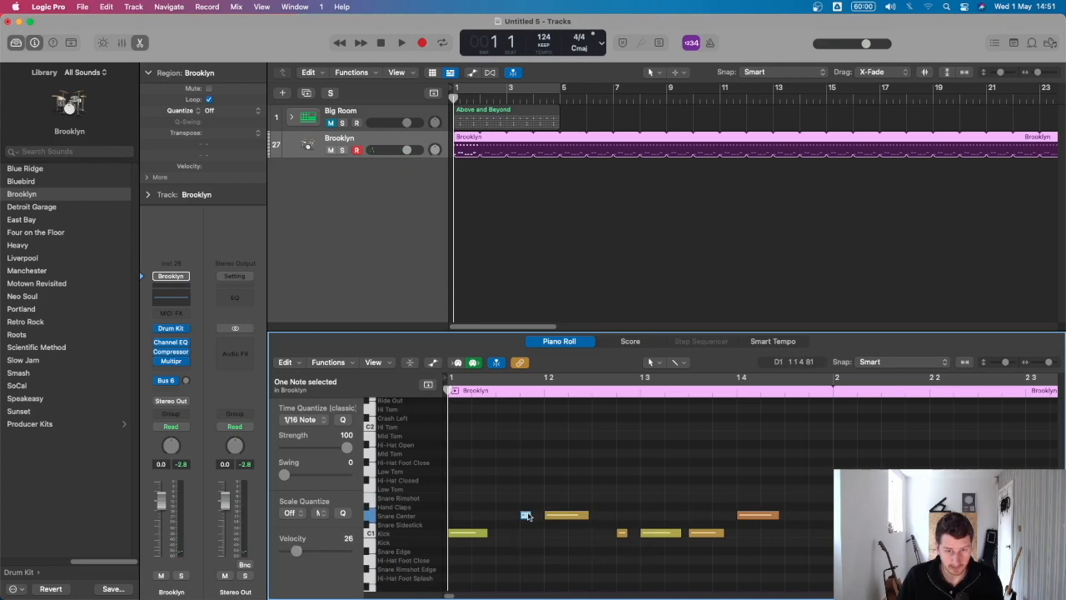
Place the quiet Snare Center notes at 1 1 2 and 1 4 4, play the beat, and return to the start.
drag(527, 516, 810, 515)
key(space)
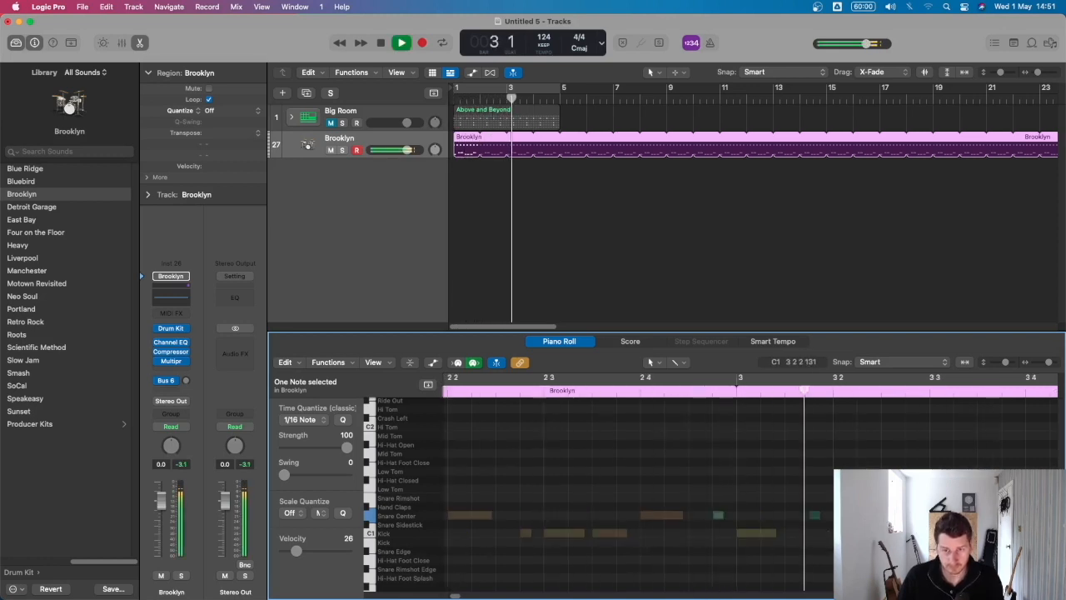
key(space)
key(super+0)
click(91, 225)
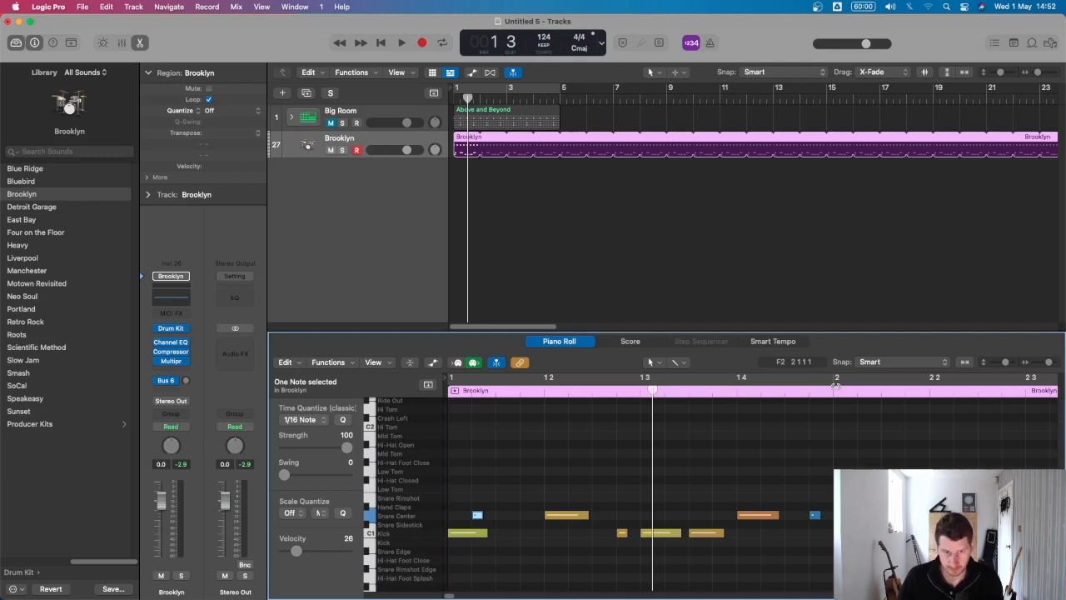
key(Return)
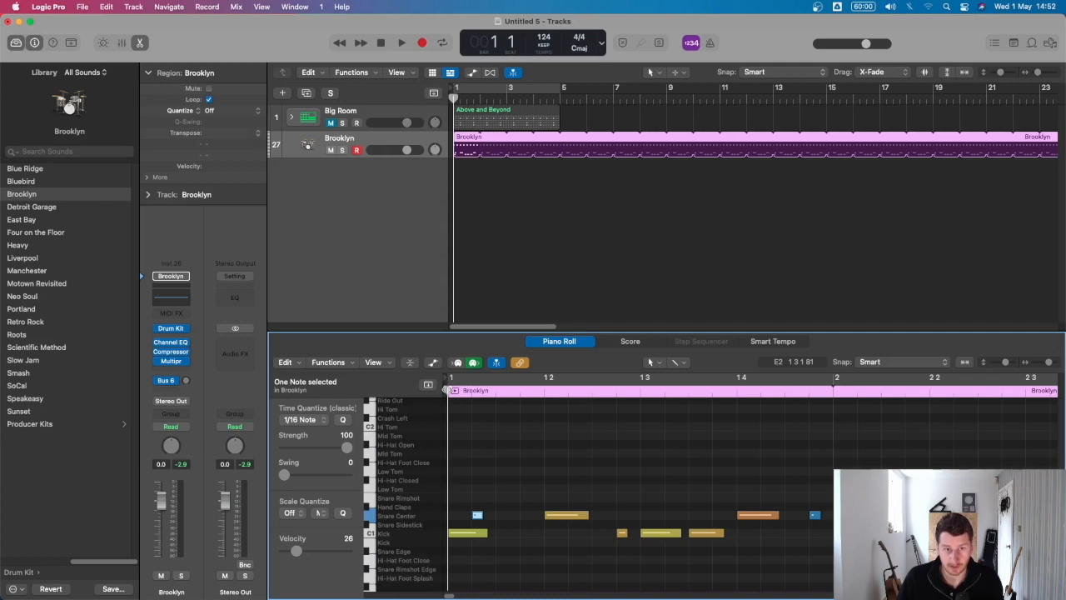
Examine the quiet snare note at 1 4 4 against the beat grid and audition it.
drag(447, 389, 812, 419)
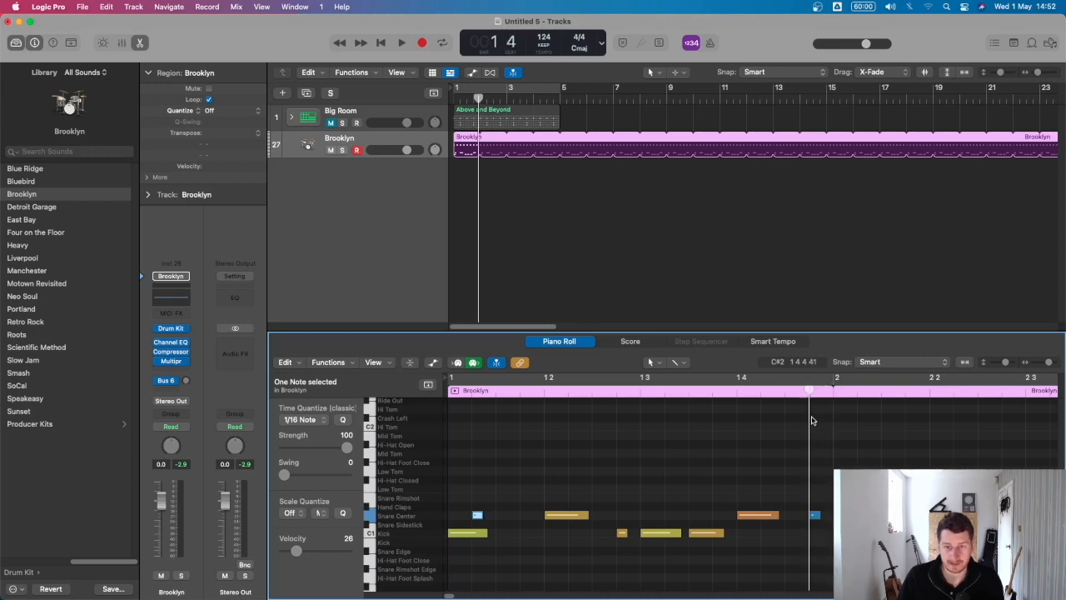
click(816, 515)
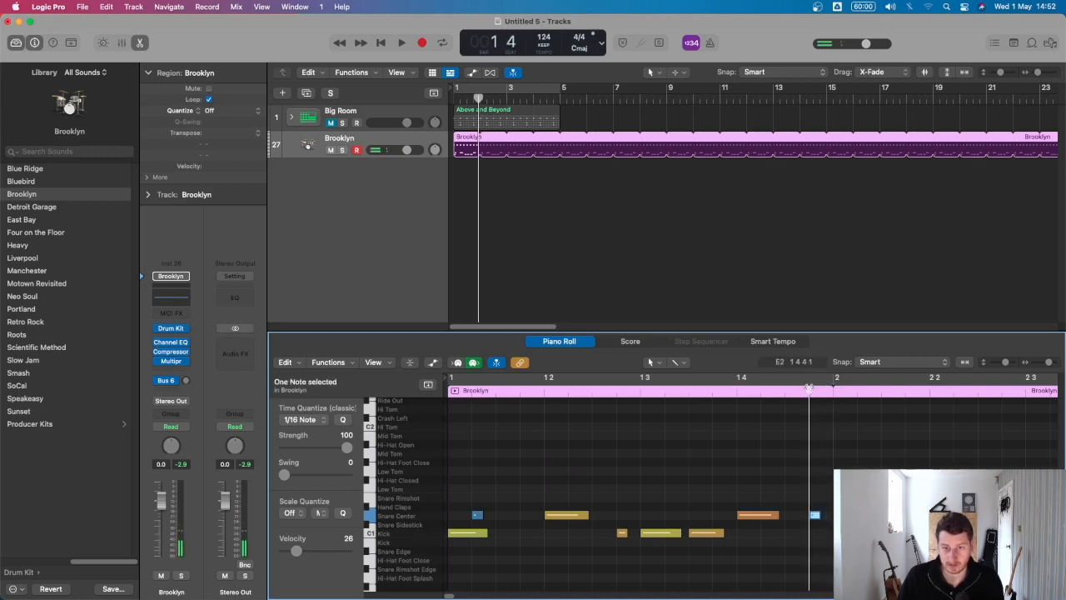
drag(808, 388, 746, 394)
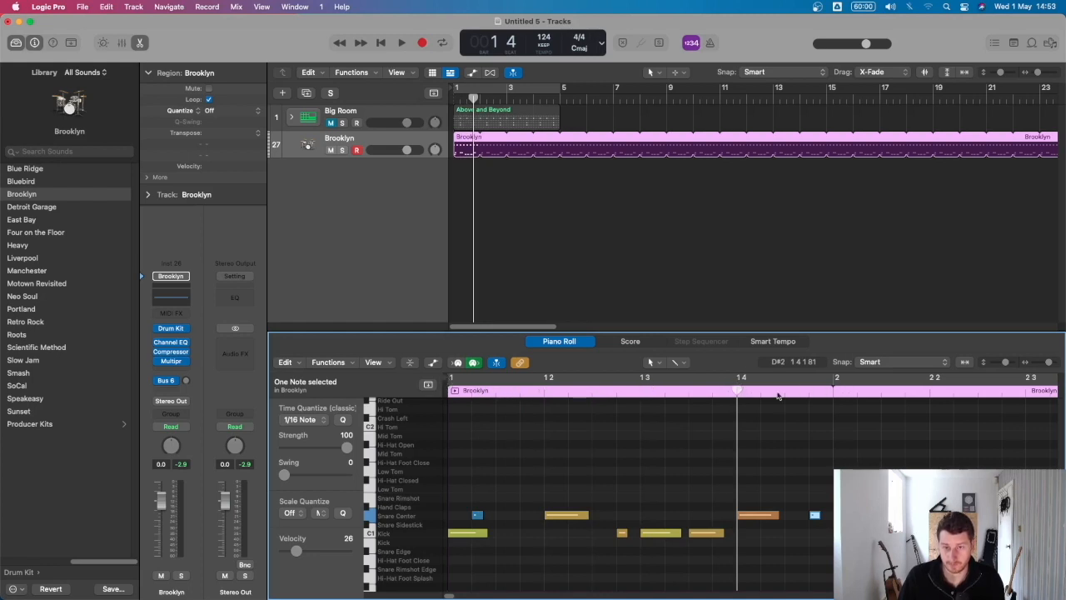
Close the Piano Roll and mute the Brooklyn track.
key(p)
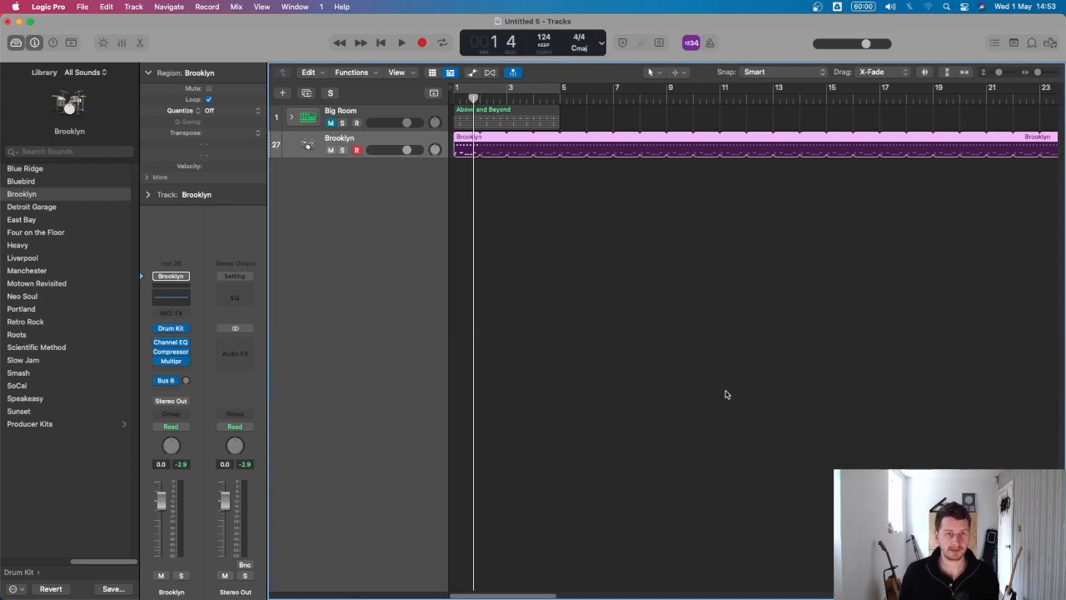
key(ctrl+m)
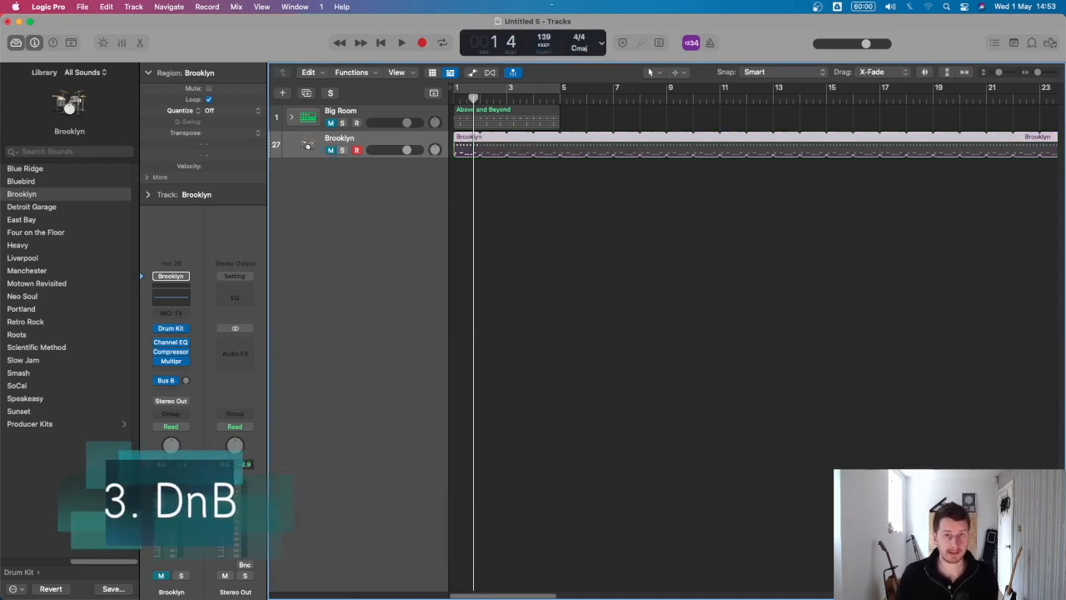
Set the project tempo to 175 BPM and return the playhead to the start.
drag(543, 43, 543, 35)
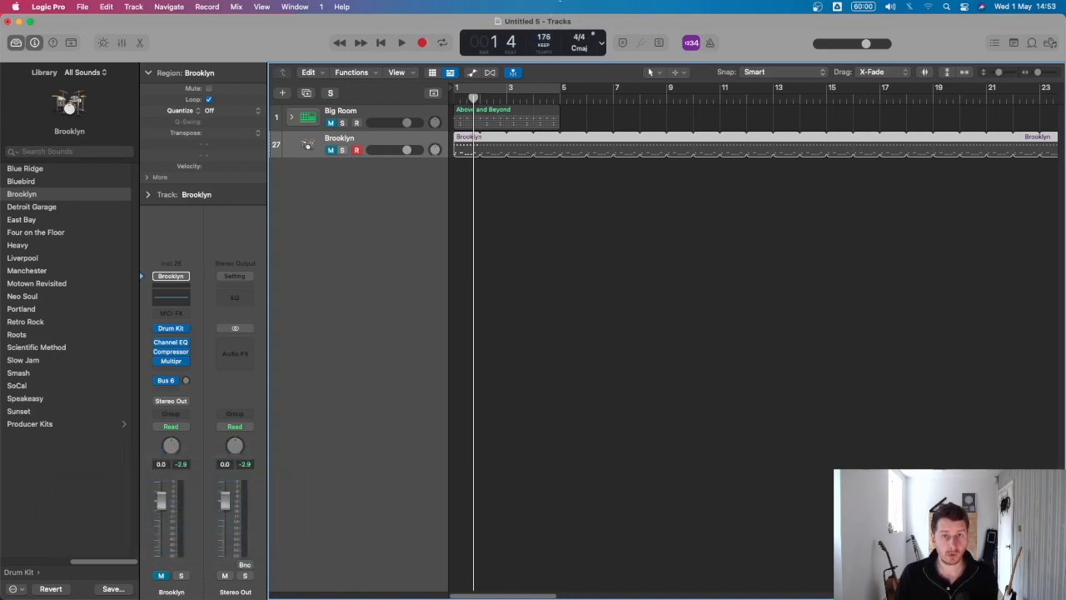
click(485, 200)
key(Return)
key(space)
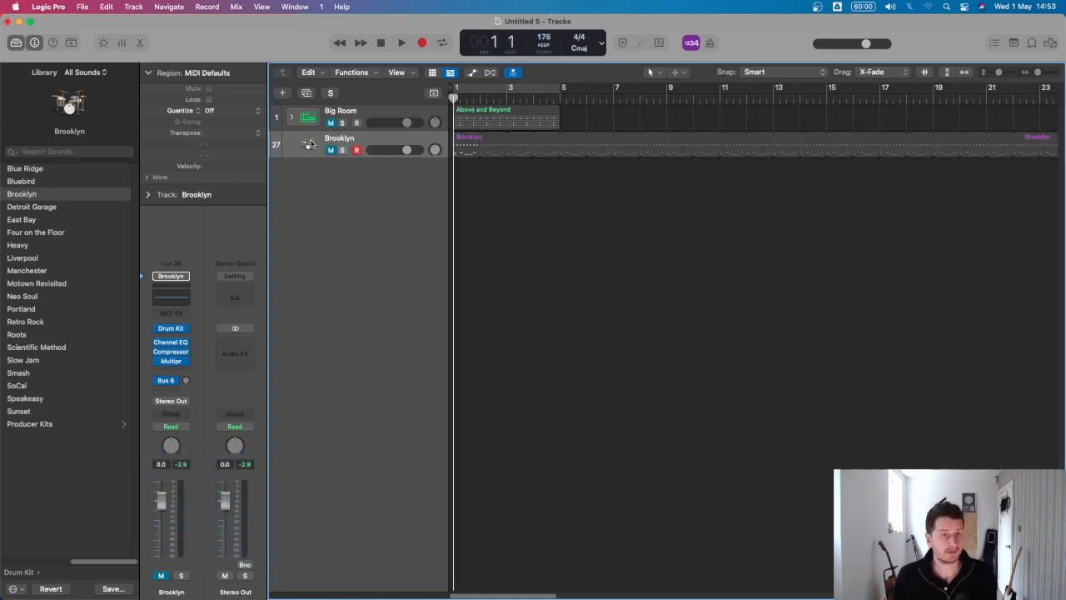
Create one software instrument track with an empty channel strip.
click(282, 93)
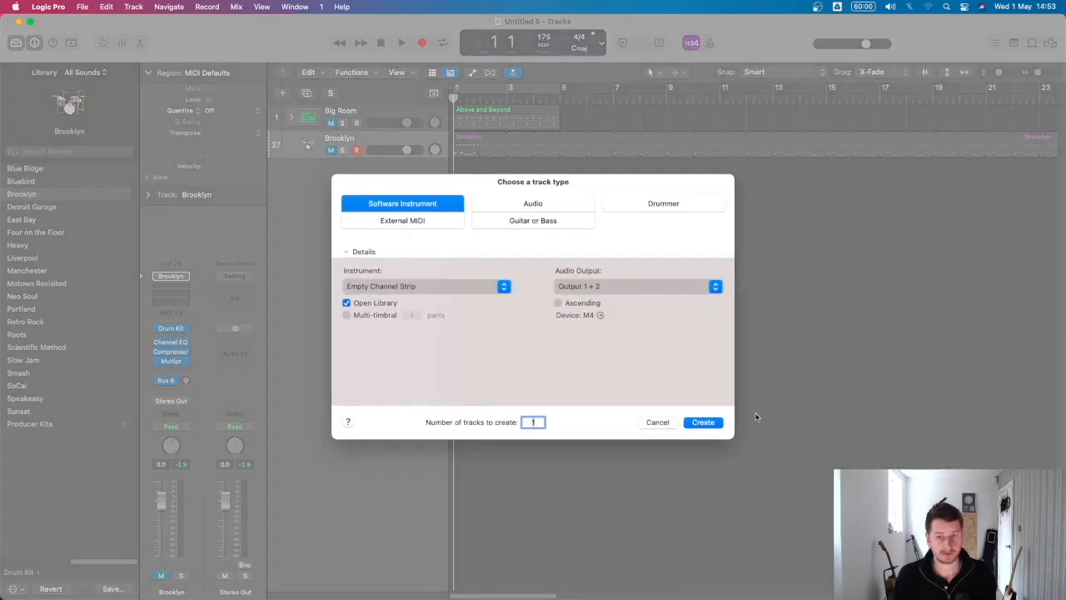
click(704, 422)
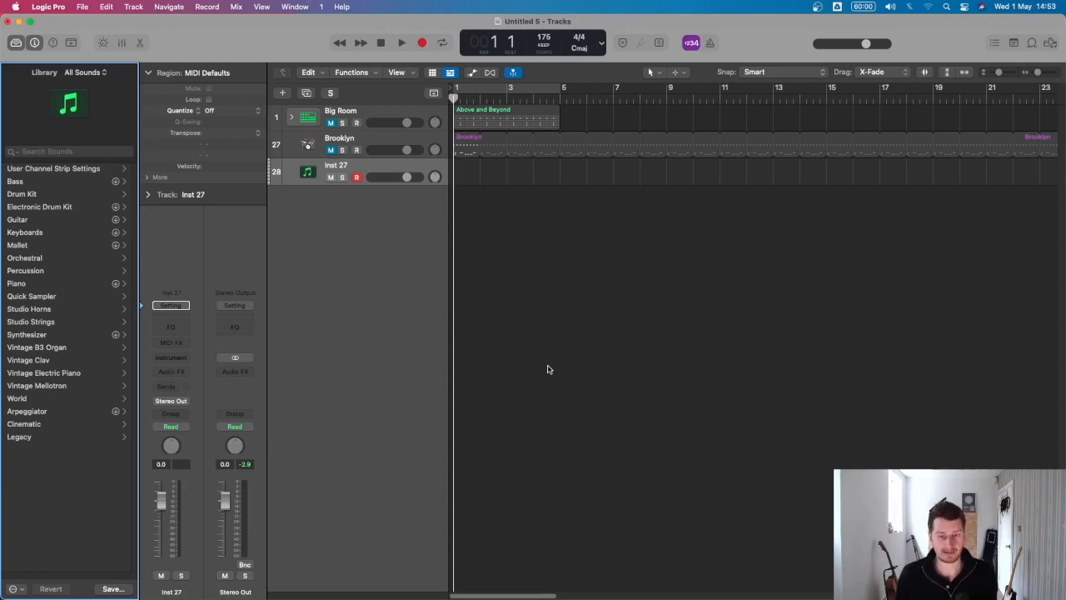
Search all files for "a-men" and audition A-Men 160bpm.wav and the 138 BPM Winstons sample.
key(f)
click(877, 289)
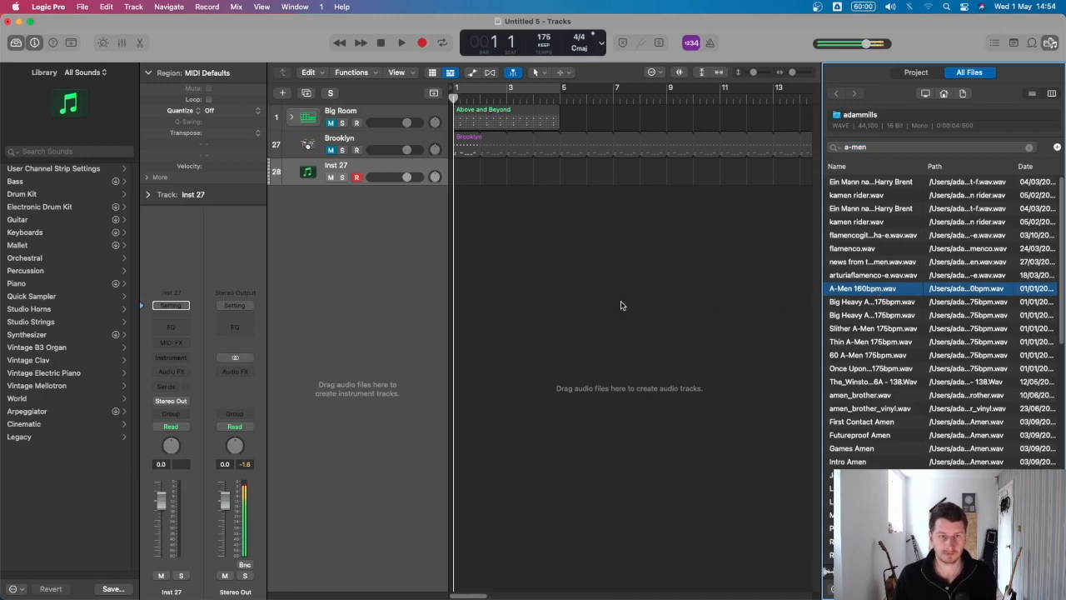
click(587, 294)
key(space)
key(space)
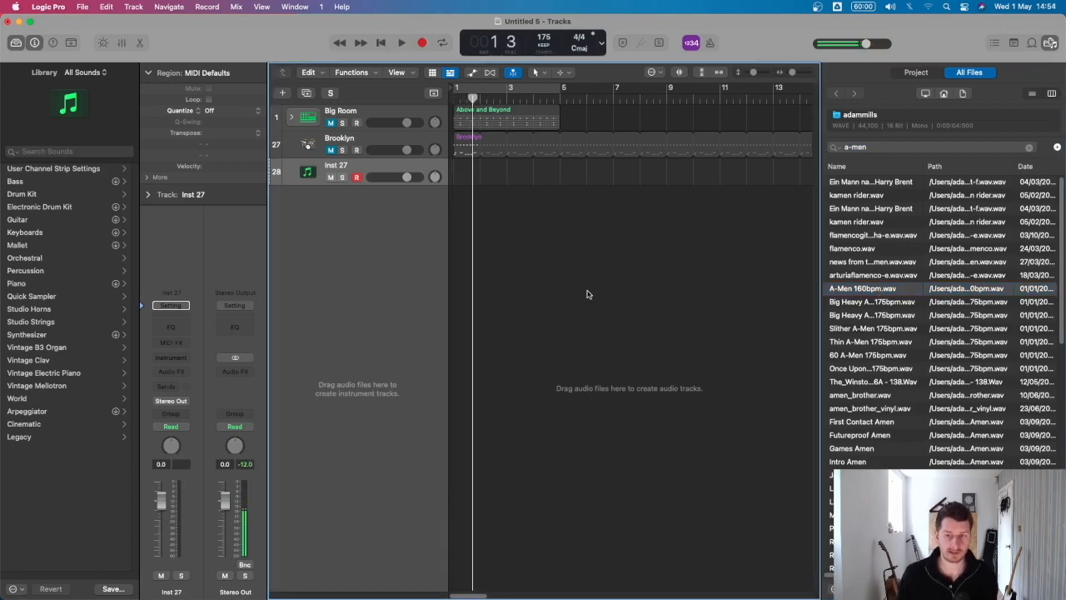
click(910, 384)
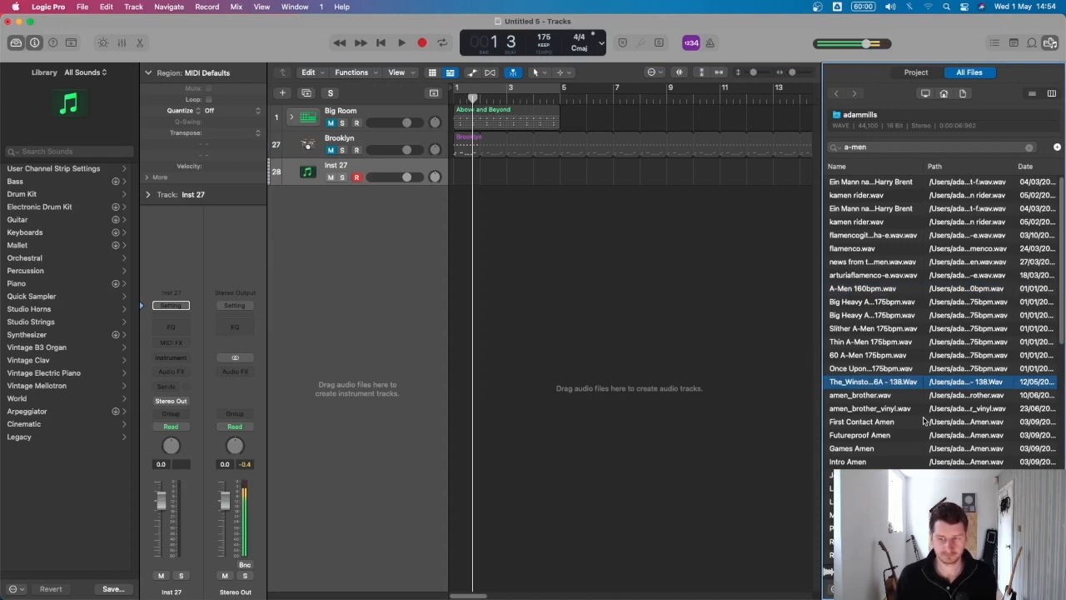
key(space)
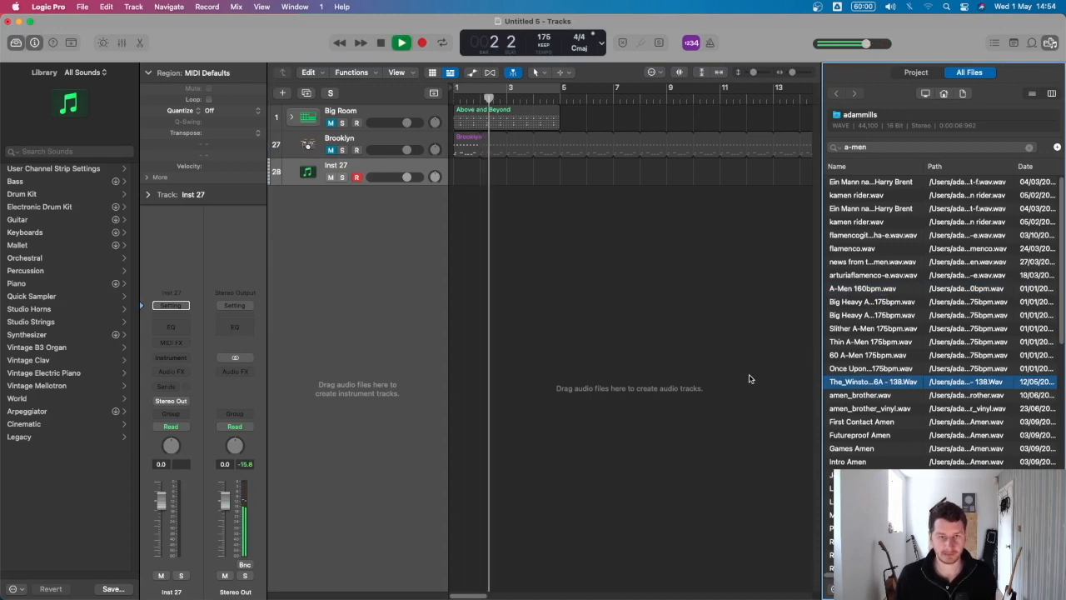
key(space)
Load the Neo Soul drum kit onto the new instrument track.
click(518, 236)
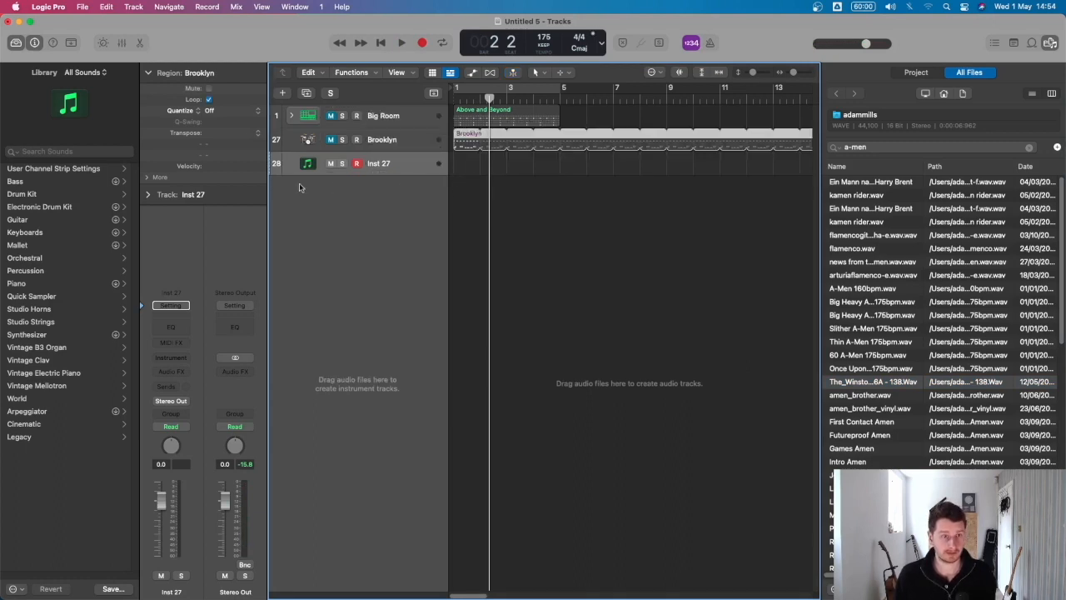
click(31, 194)
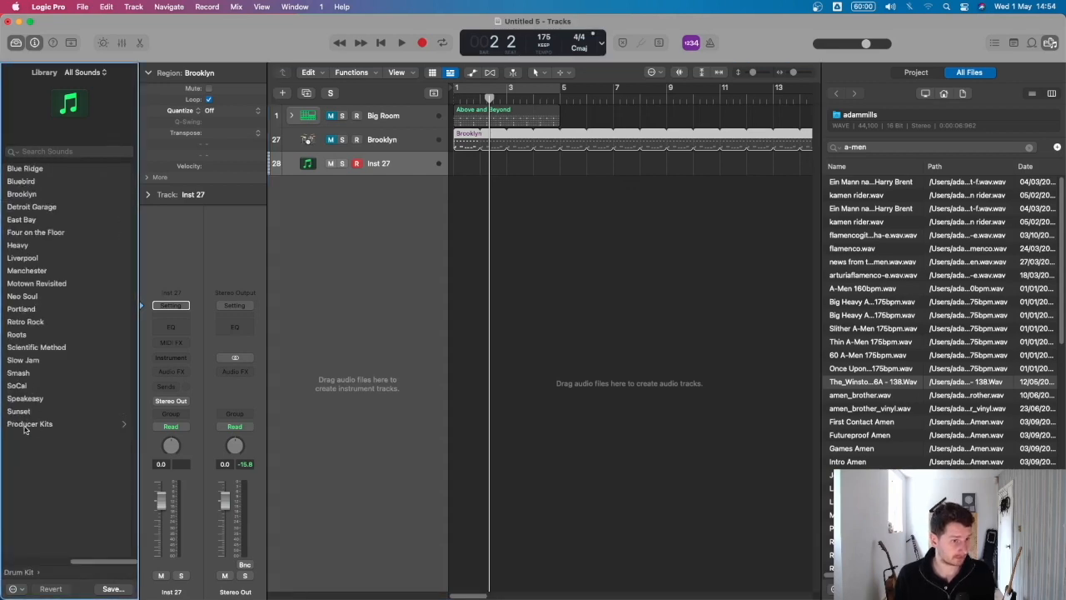
click(29, 297)
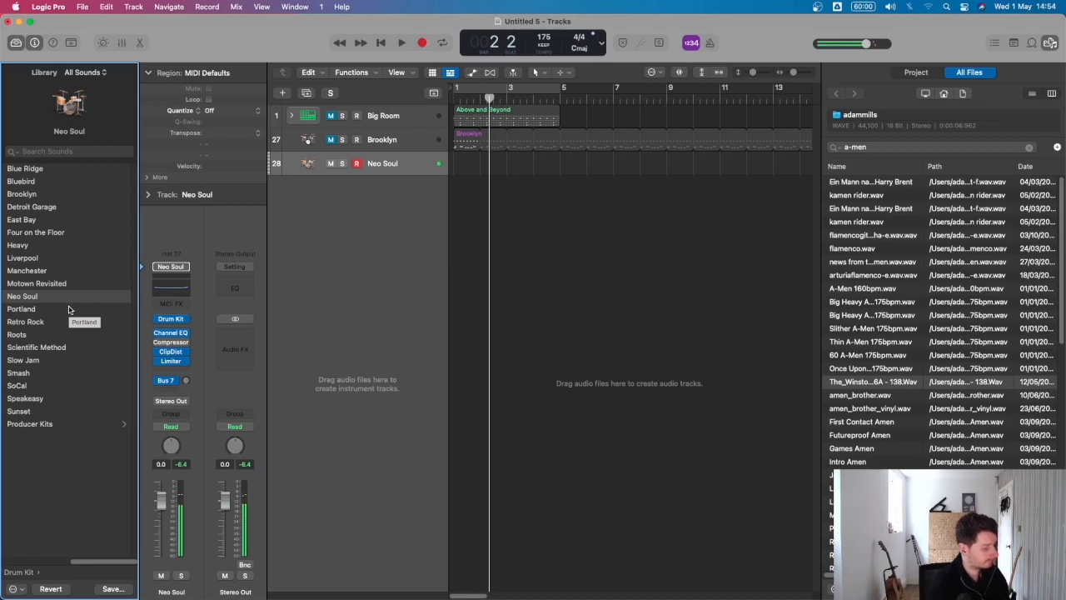
Record a kick and snare pattern on the Neo Soul track from bar 1 and trim the region to two bars.
key(Return)
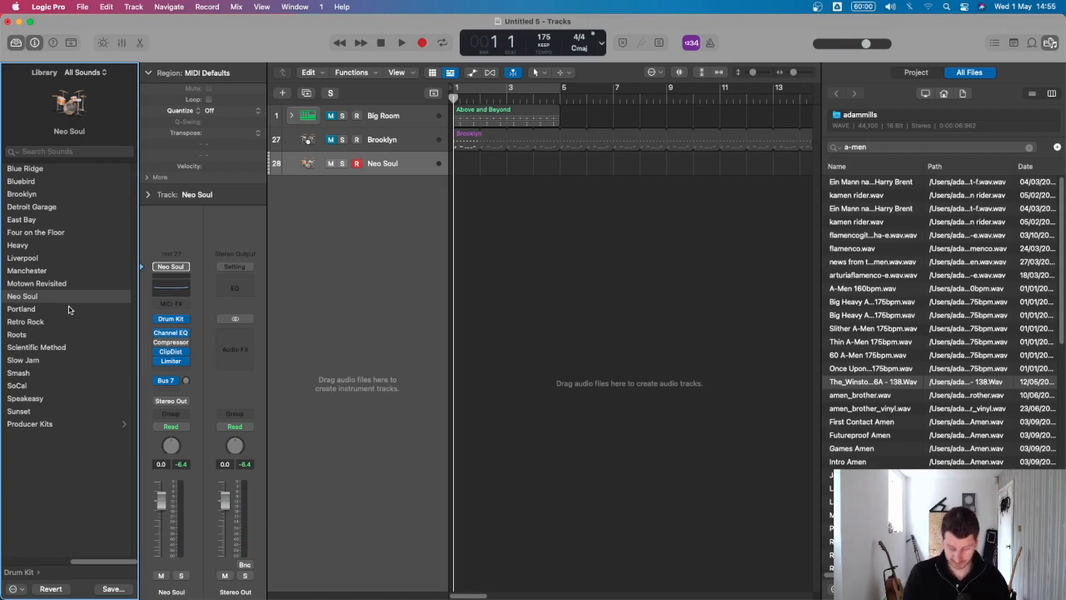
key(r)
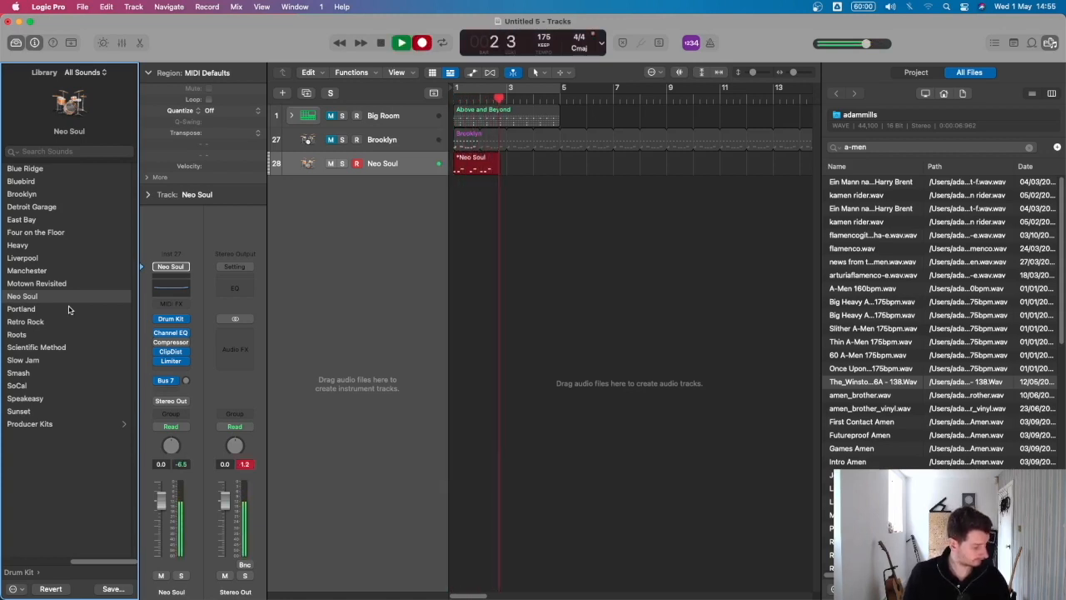
key(space)
drag(529, 166, 506, 166)
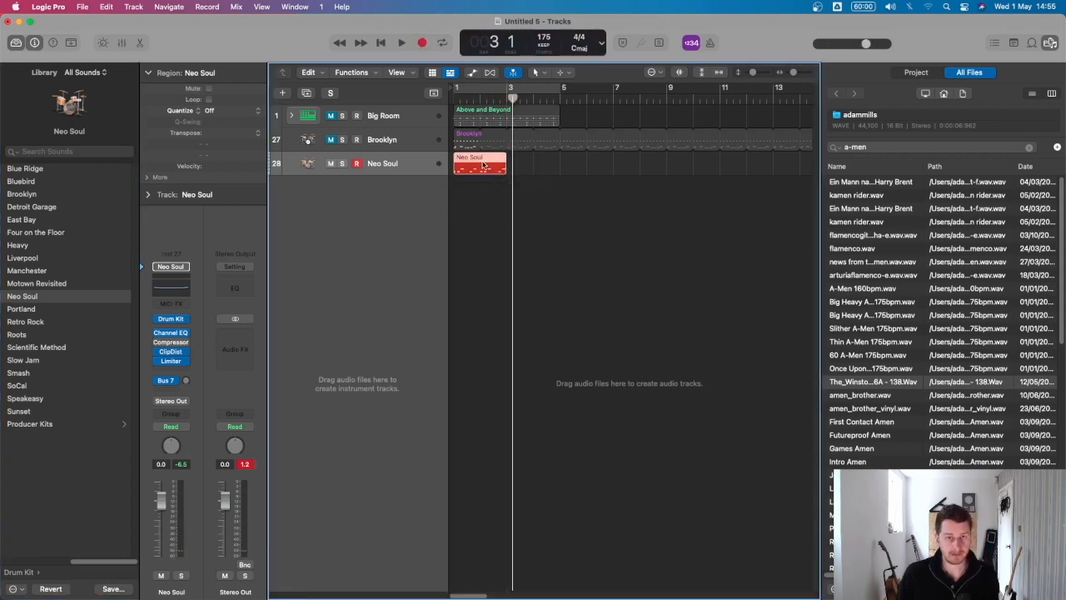
Quantize all notes of the Neo Soul region to 1/16 in the Piano Roll and cycle its two bars.
key(p)
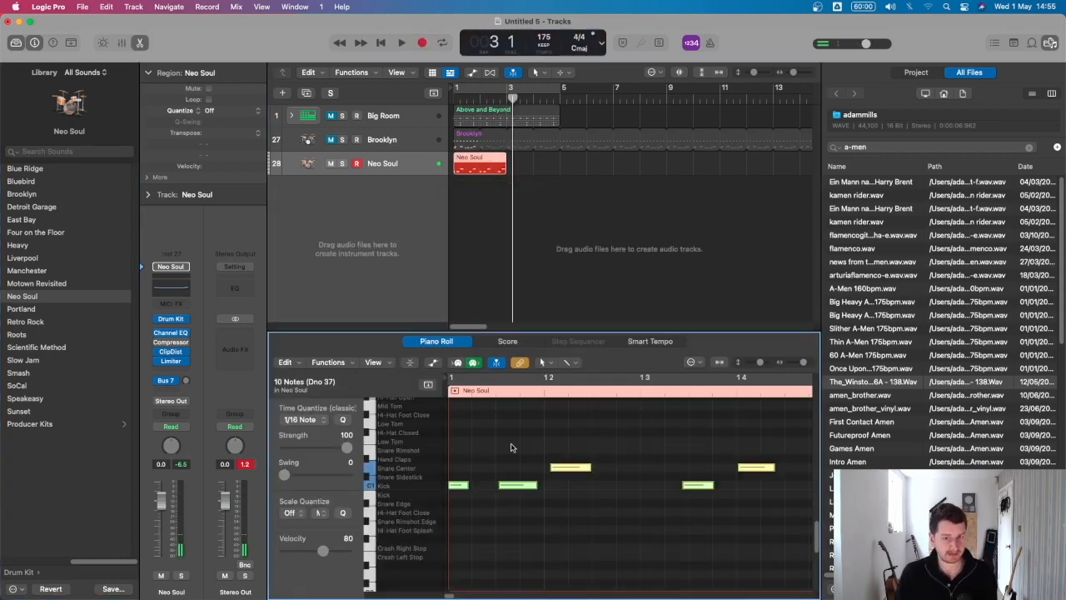
key(q)
key(space)
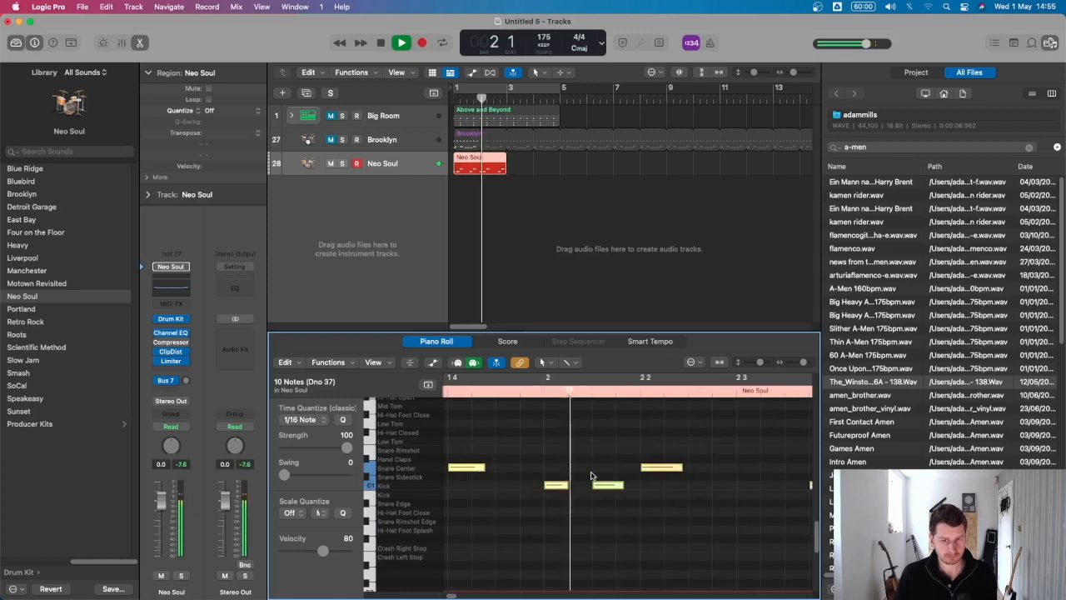
key(space)
drag(523, 455, 621, 529)
drag(535, 486, 507, 488)
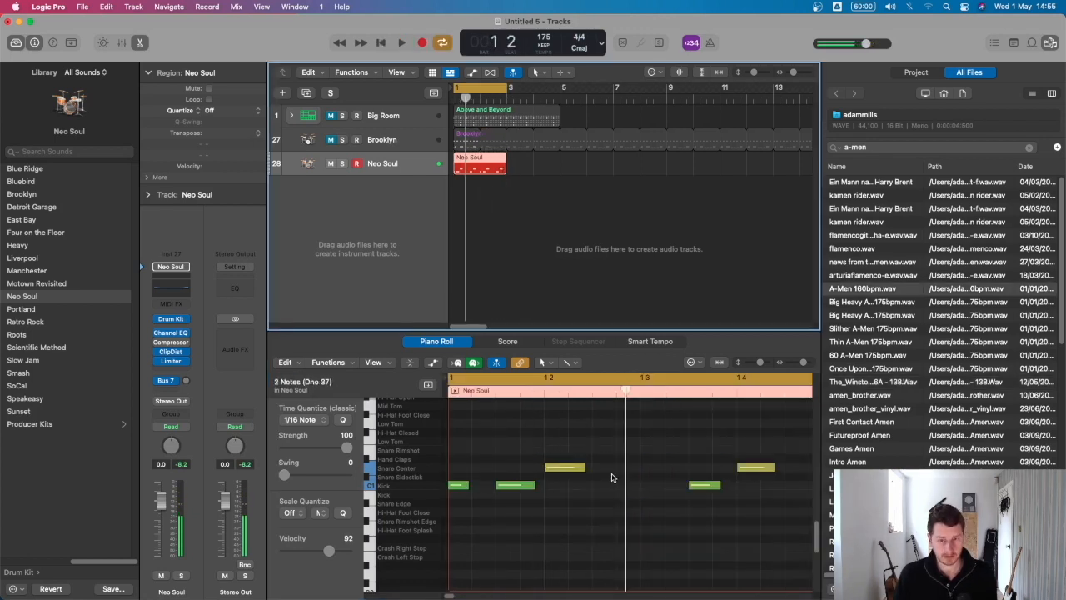
Add a Snare Center note at 1 2 4, set its velocity to 63, and play the beat.
click(620, 469)
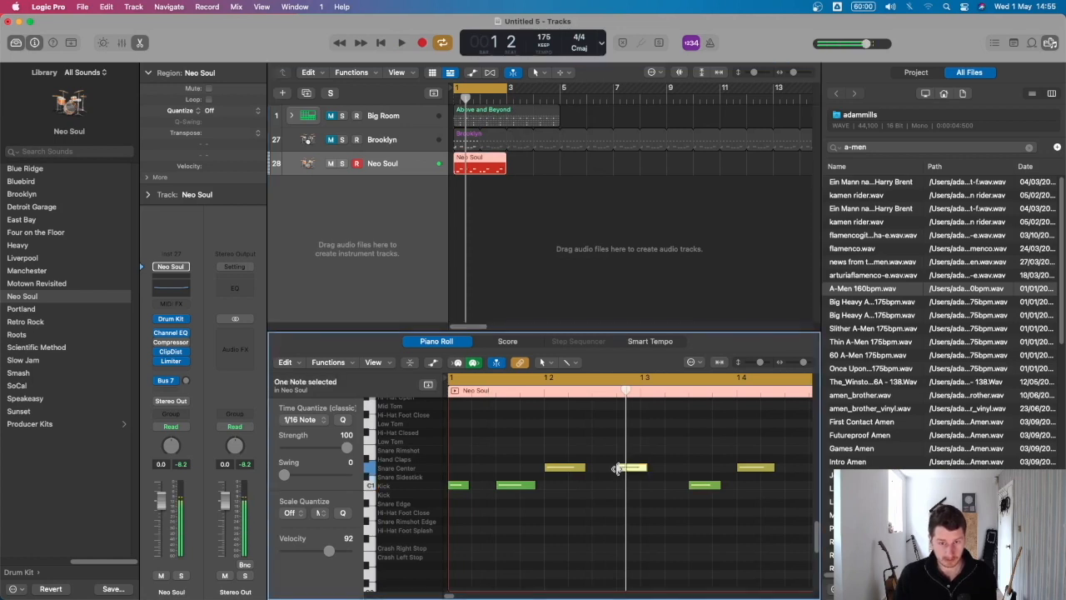
click(313, 552)
drag(313, 556, 316, 556)
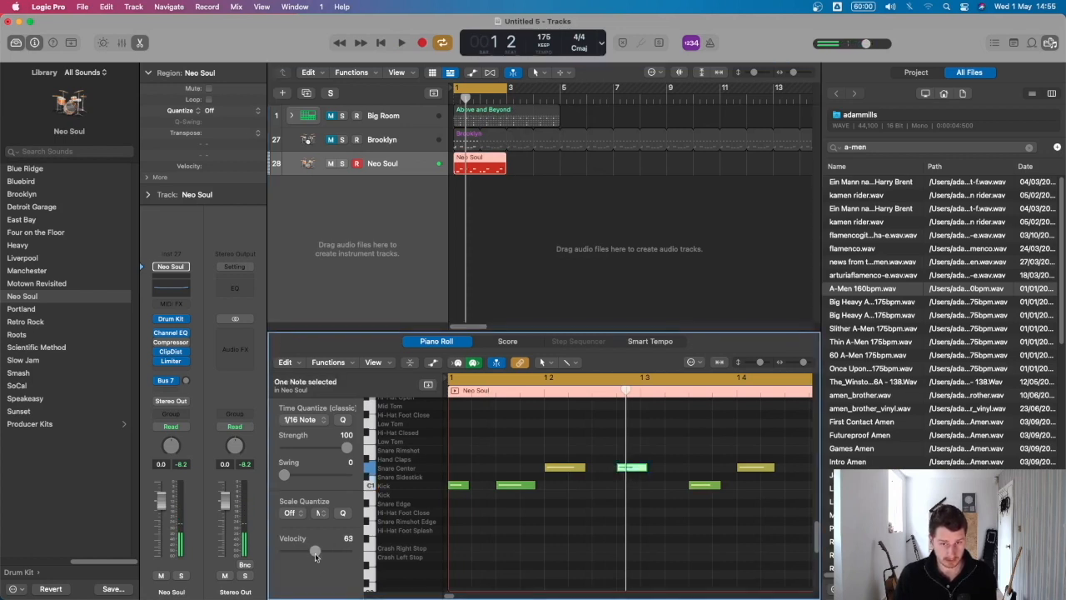
key(alt+Up)
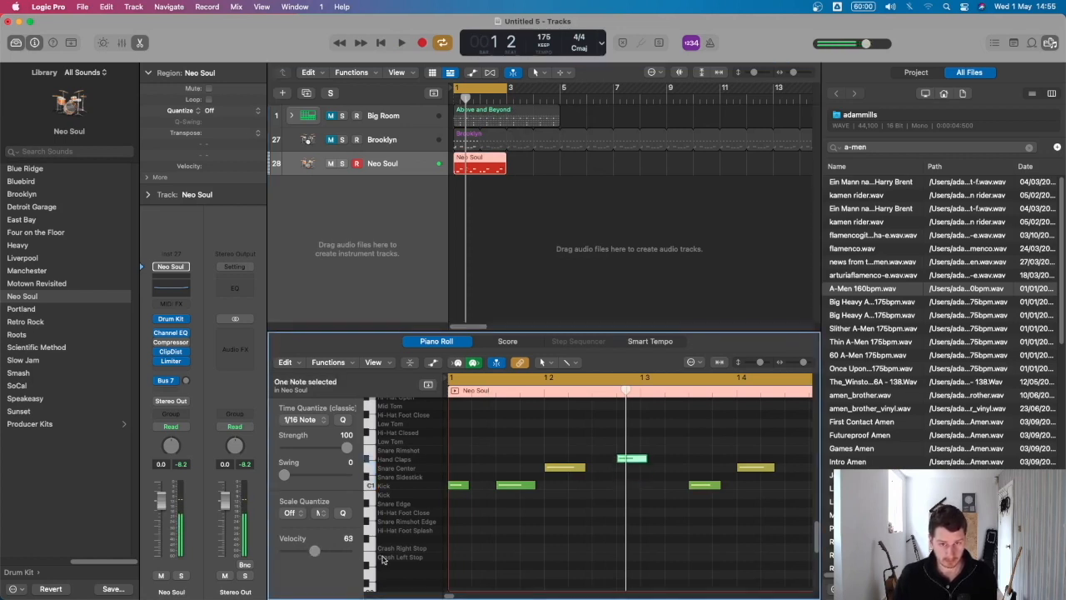
key(alt+Down)
key(space)
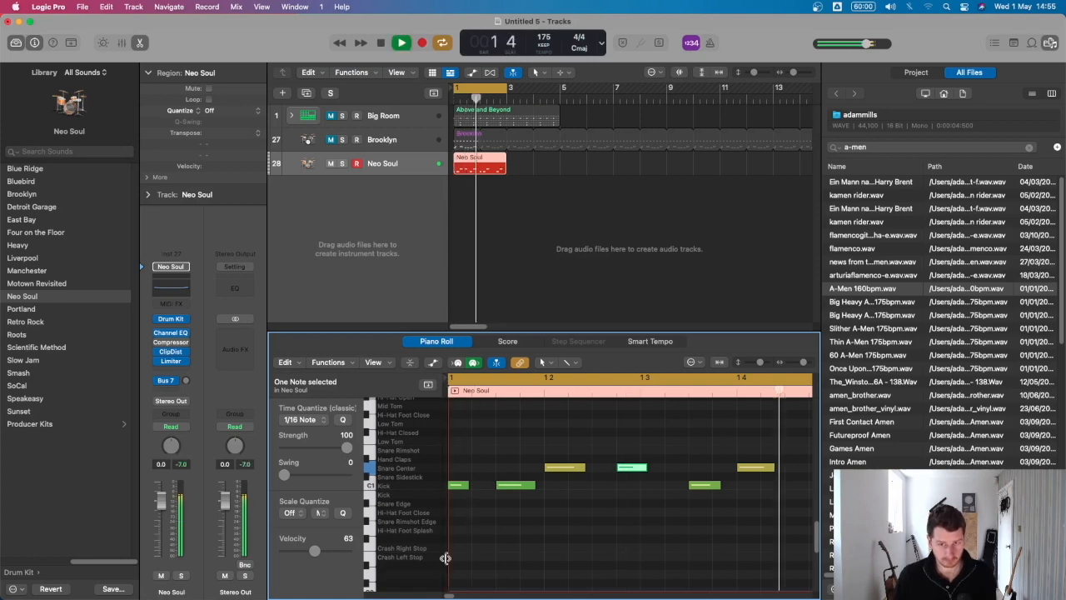
key(space)
Copy the quiet Snare Center note to 1 3 2, 2 2 4 and 2 3 2, and play the cycled two-bar beat.
key(z)
click(566, 539)
key(z)
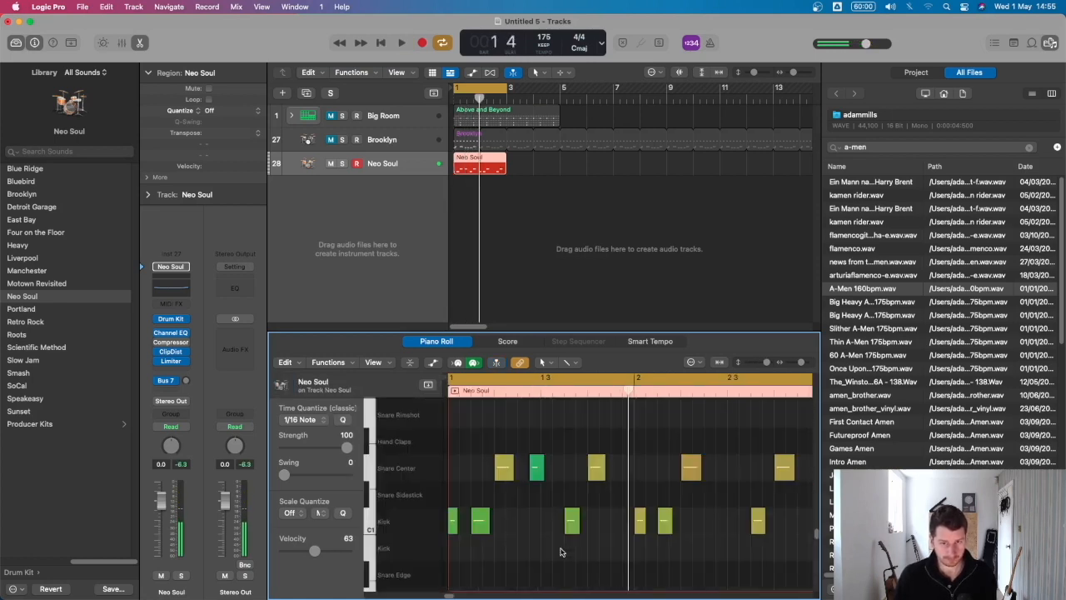
key(z)
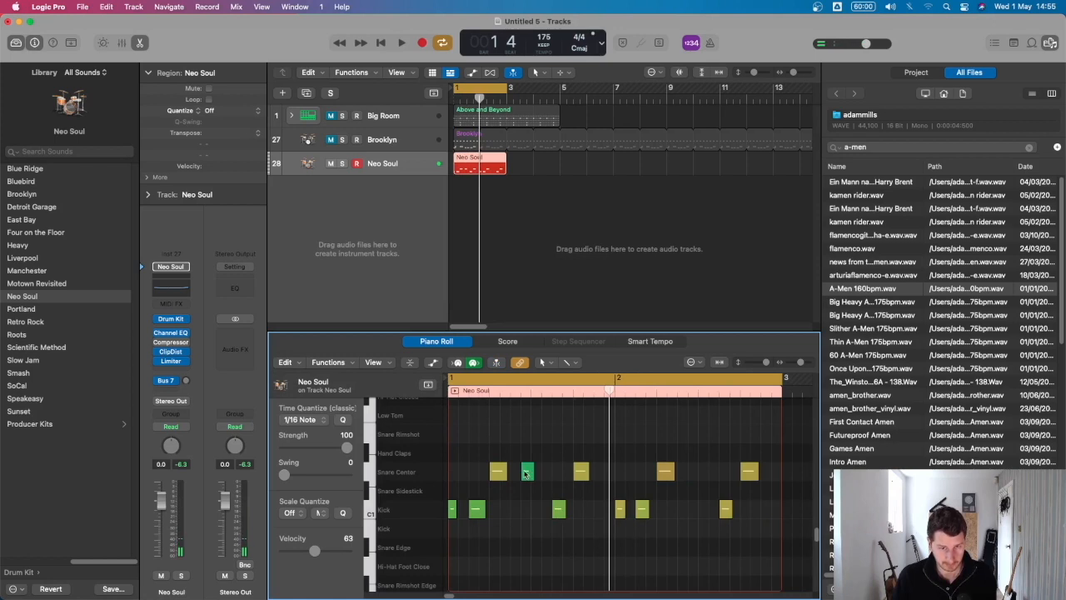
drag(526, 472, 715, 474)
key(space)
key(space)
key(space)
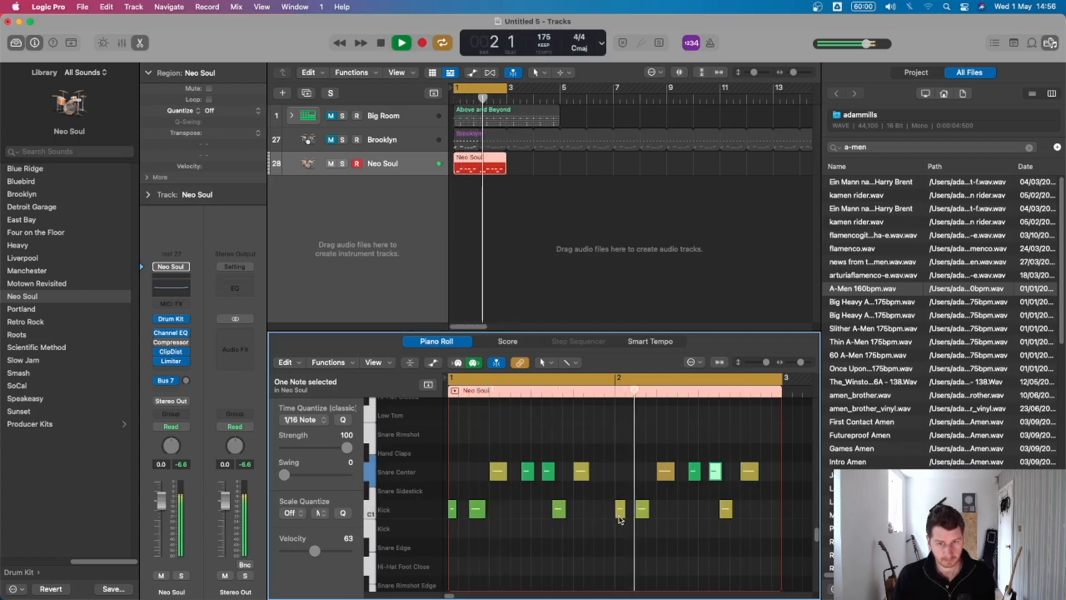
key(space)
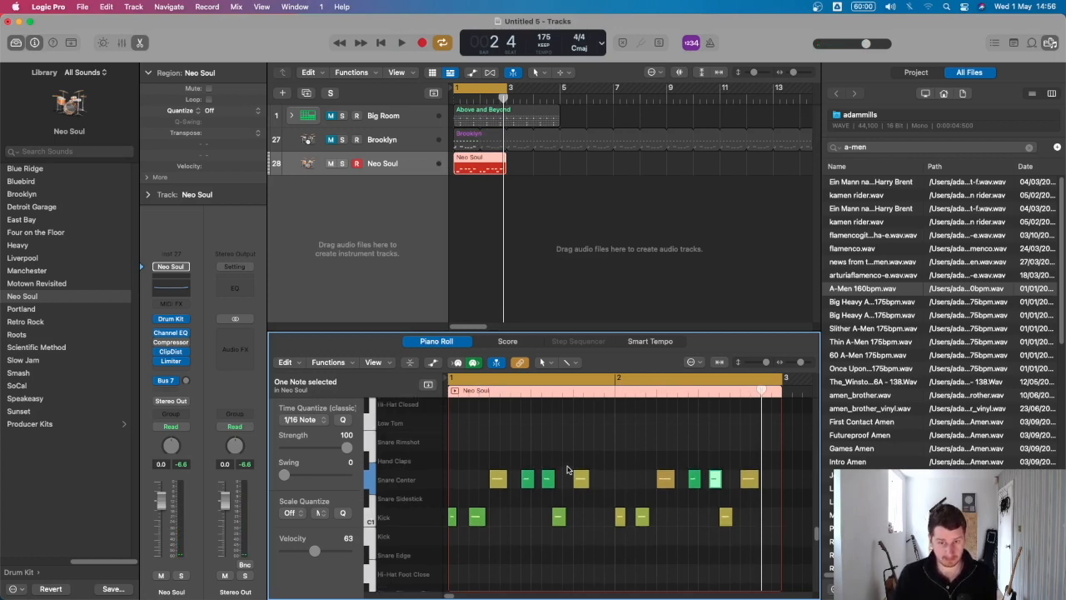
Fill the Ride Out row with eighth-note hits at velocity 63 across both bars and play the beat.
scroll(533, 474, up, 5)
scroll(494, 483, up, 3)
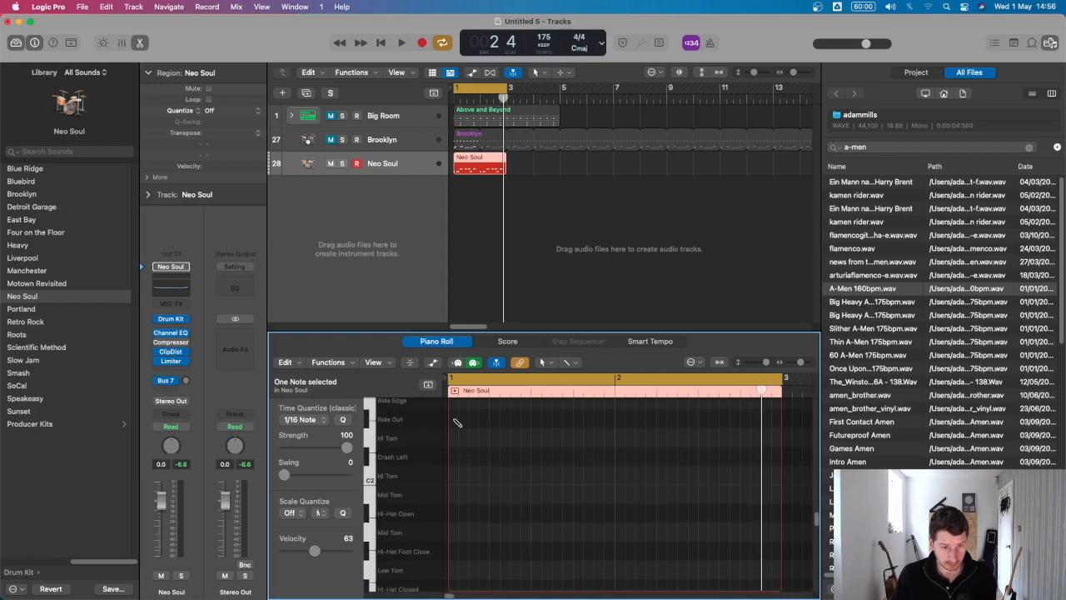
click(453, 419)
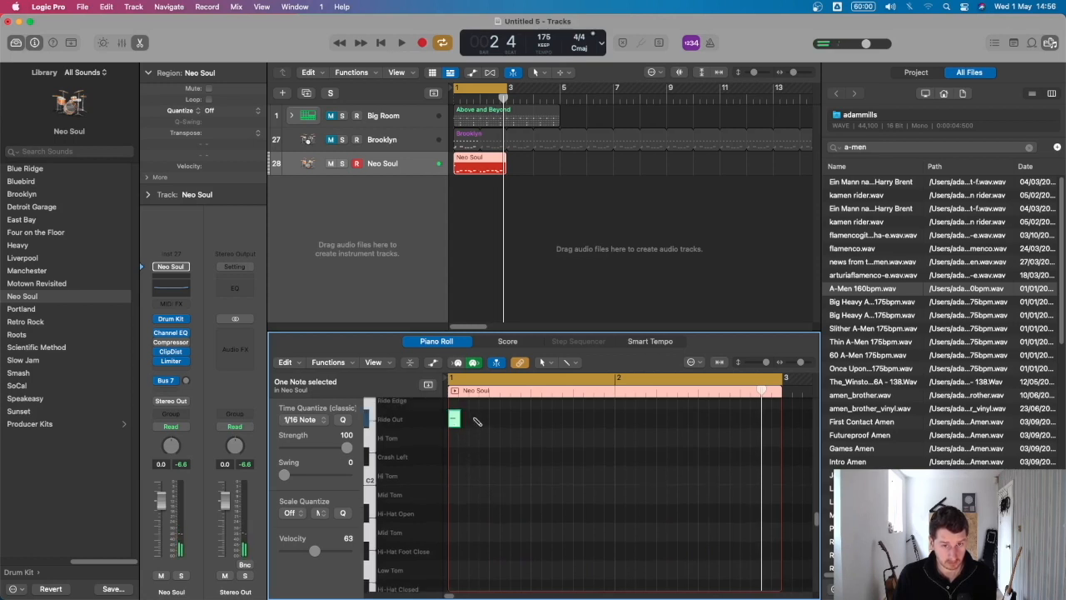
click(477, 419)
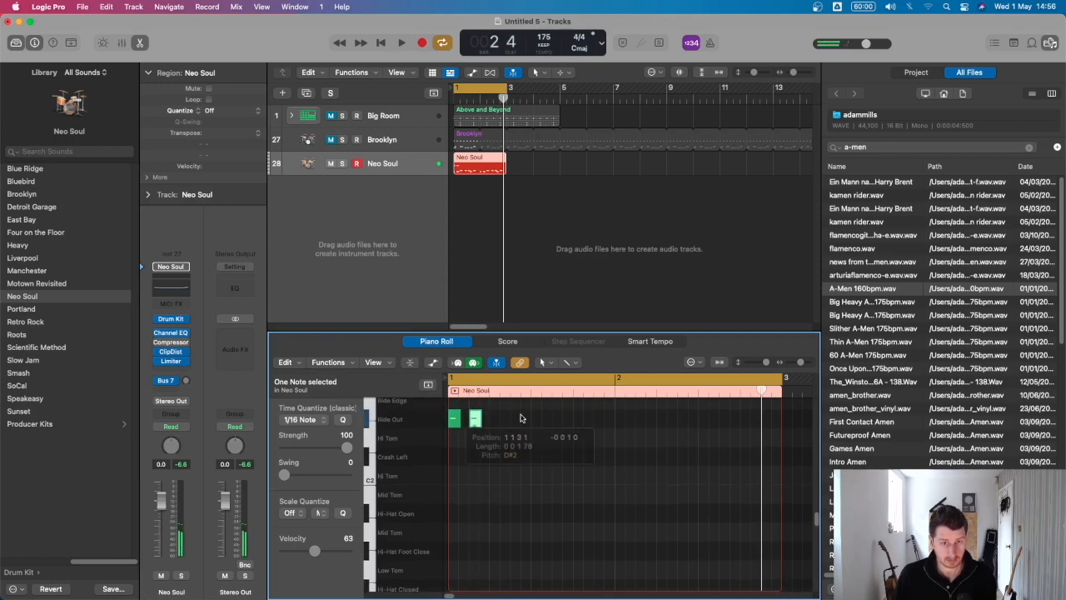
shift+click(454, 418)
drag(456, 419, 741, 424)
key(super+a)
key(space)
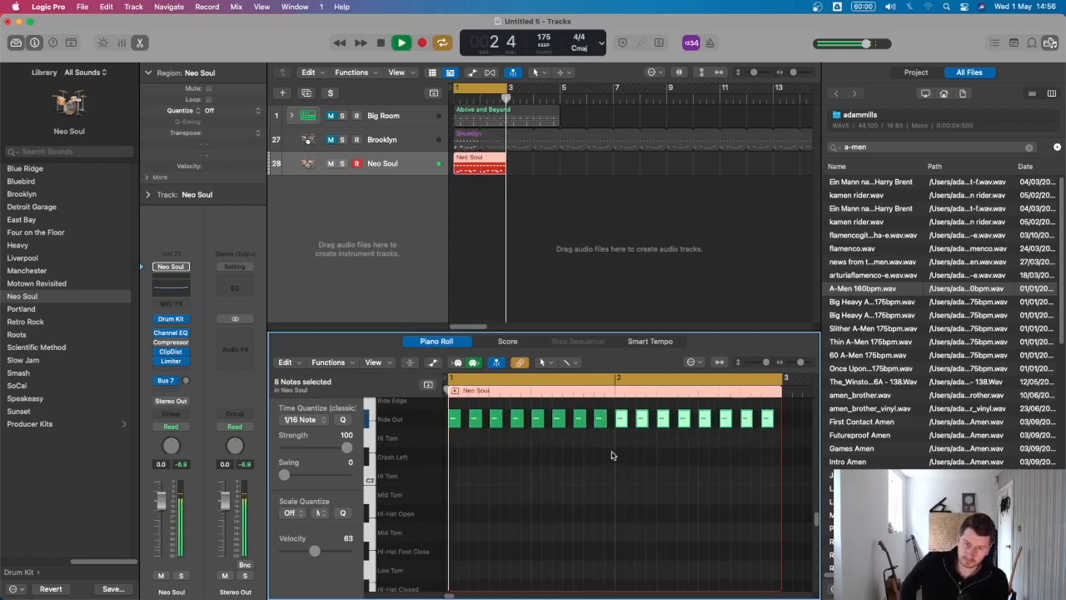
Preview the A-Men 160bpm.wav sample and play the drum-and-bass beat to compare them.
click(870, 288)
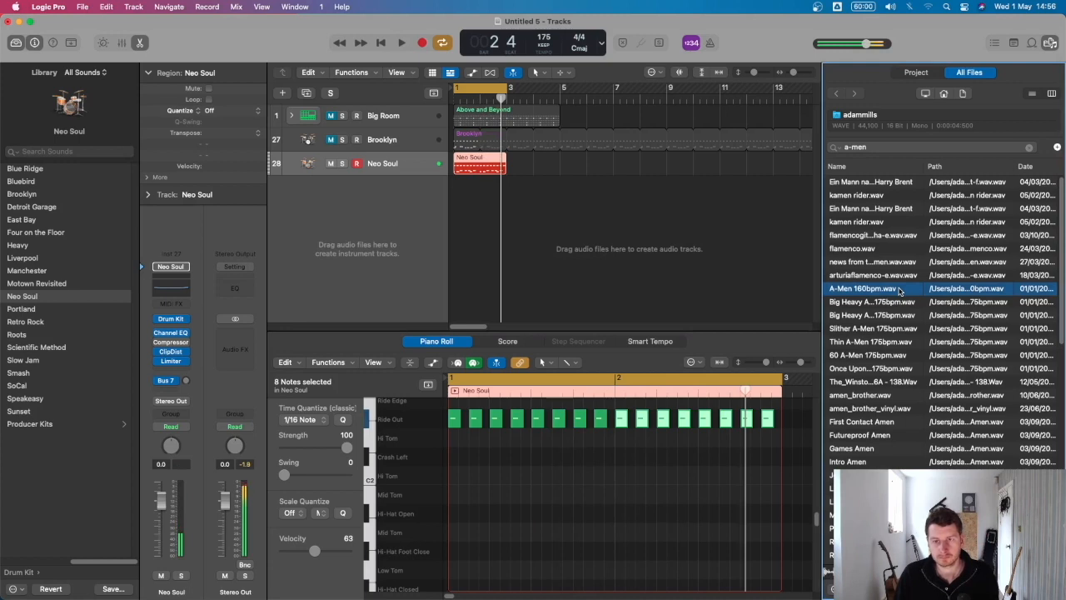
key(space)
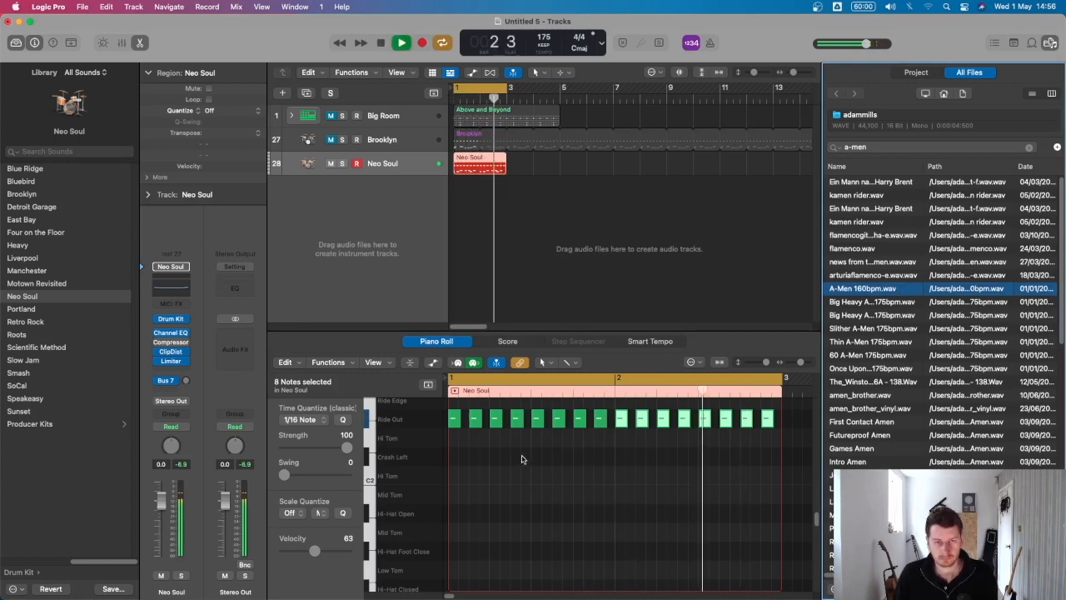
key(space)
Add a Kick note at 1 4 4 with velocity 63 and play the cycled beat.
click(543, 491)
key(p)
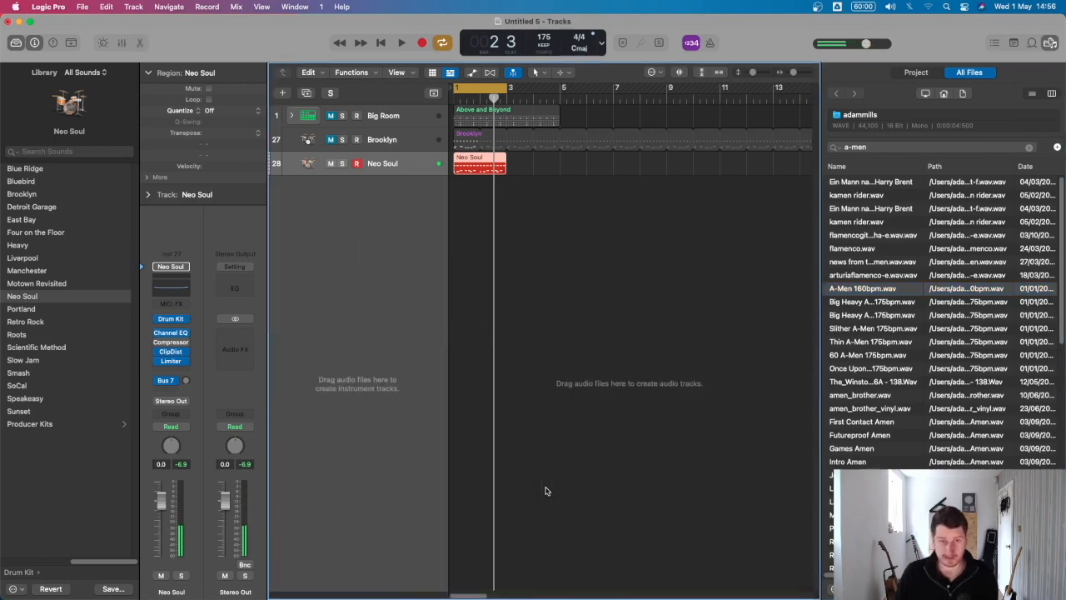
key(p)
click(589, 529)
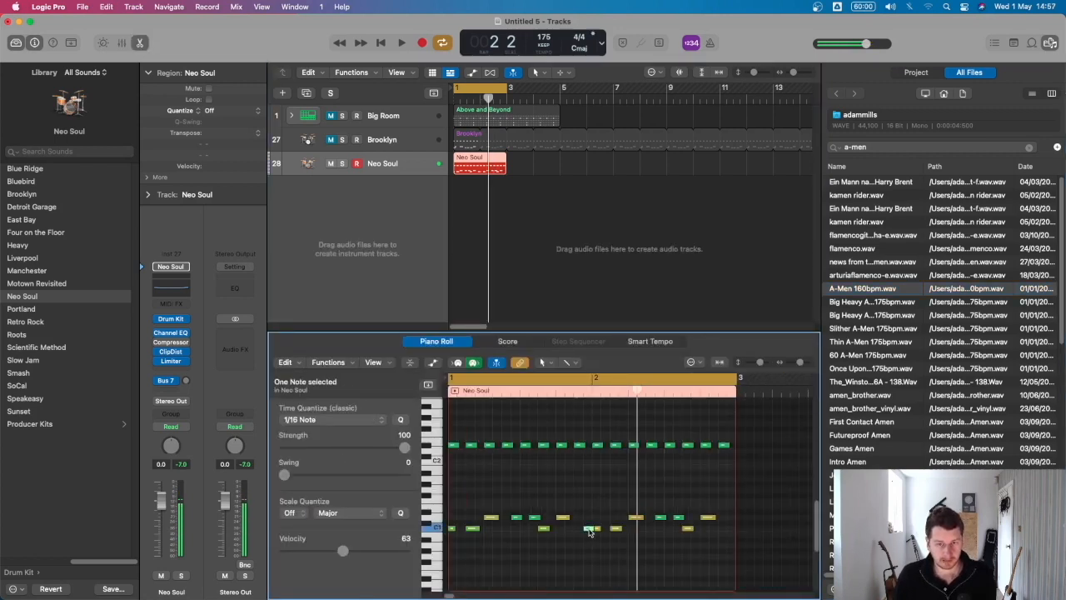
key(space)
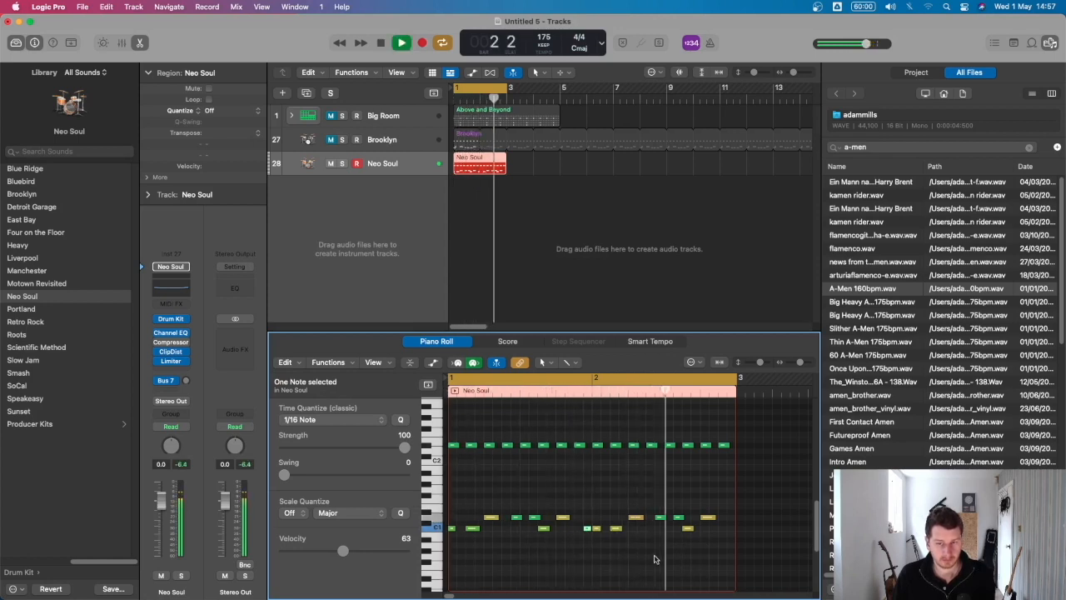
key(space)
Try shifting the Kick late in bar 2, and add a Snare Center note at 2 4 4 with velocity 56.
click(702, 527)
drag(702, 528, 698, 529)
key(space)
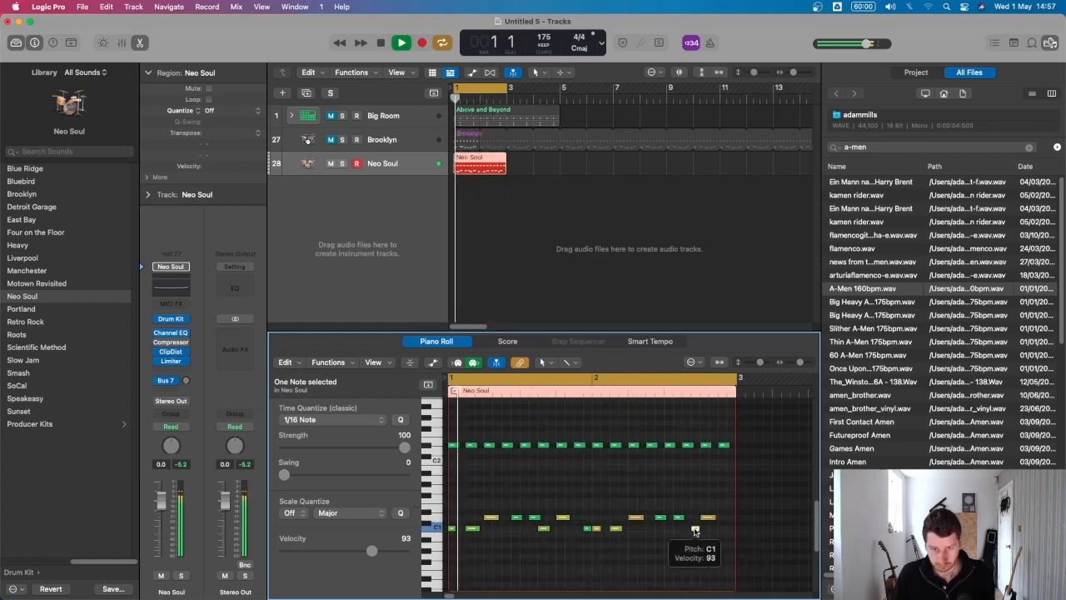
drag(695, 530, 730, 518)
drag(351, 556, 345, 556)
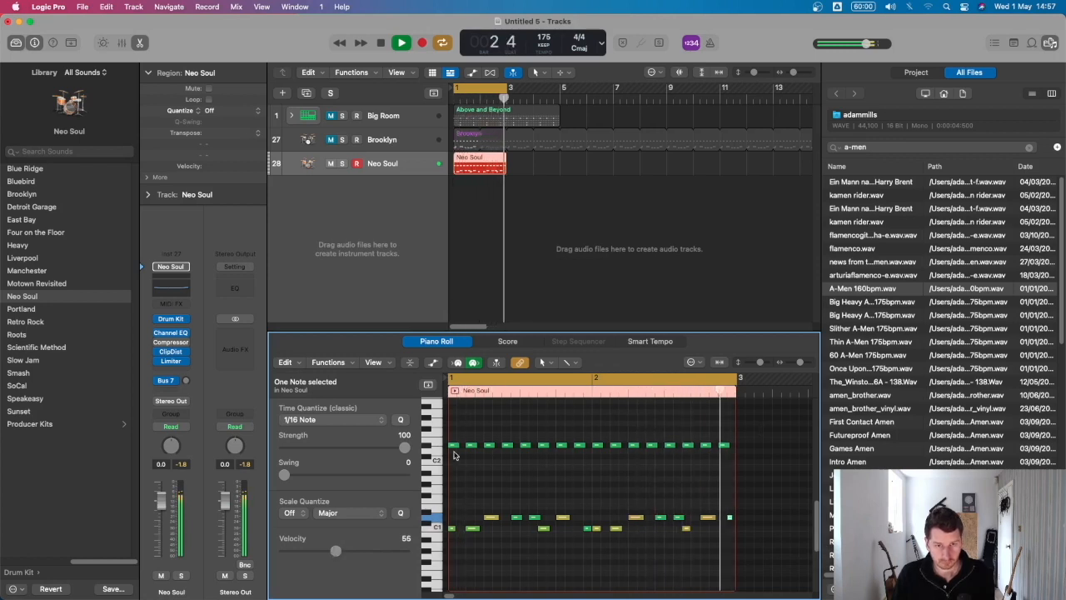
Move the first ride note at bar 1 up to pitch F2 and play the beat.
key(space)
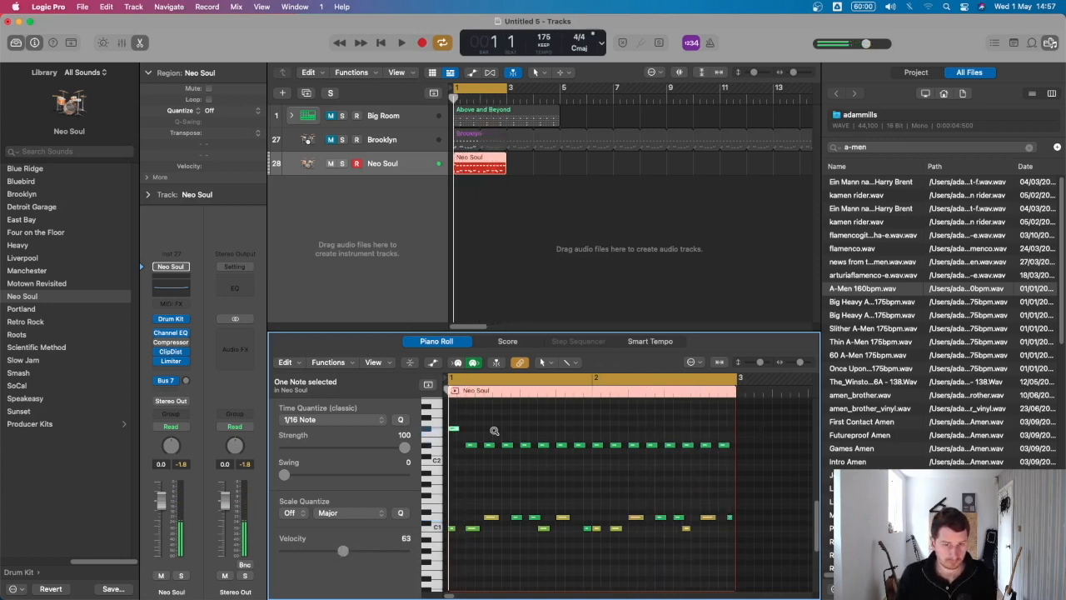
key(alt+Down)
key(space)
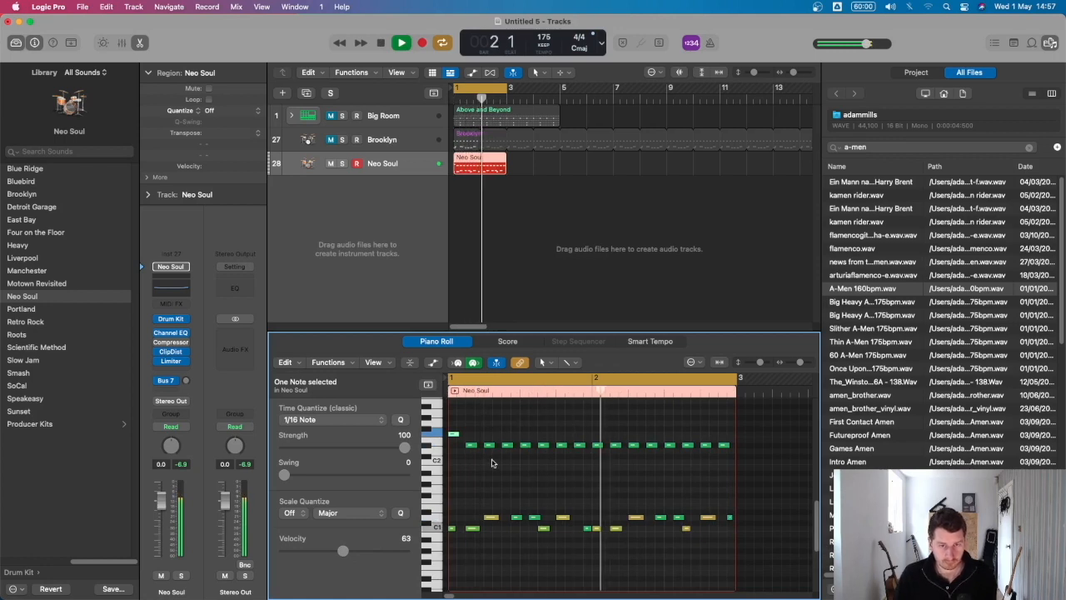
key(space)
Raise the ride notes at 1 2 3, 1 4 3, 2 1 3 and 2 4 1 to pitch F2.
click(524, 445)
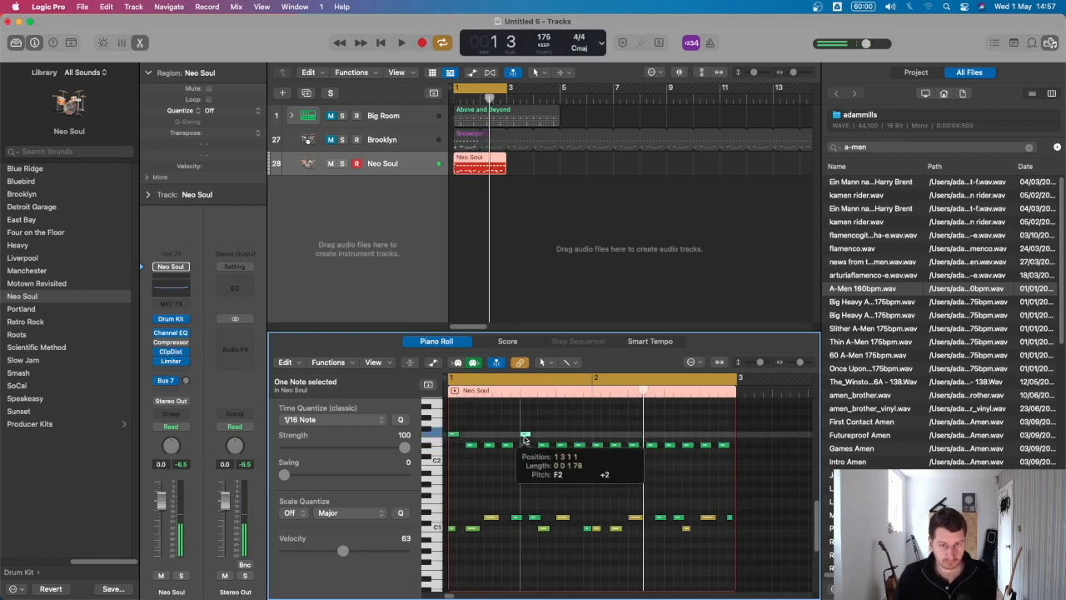
drag(506, 444, 507, 433)
drag(581, 447, 580, 434)
key(space)
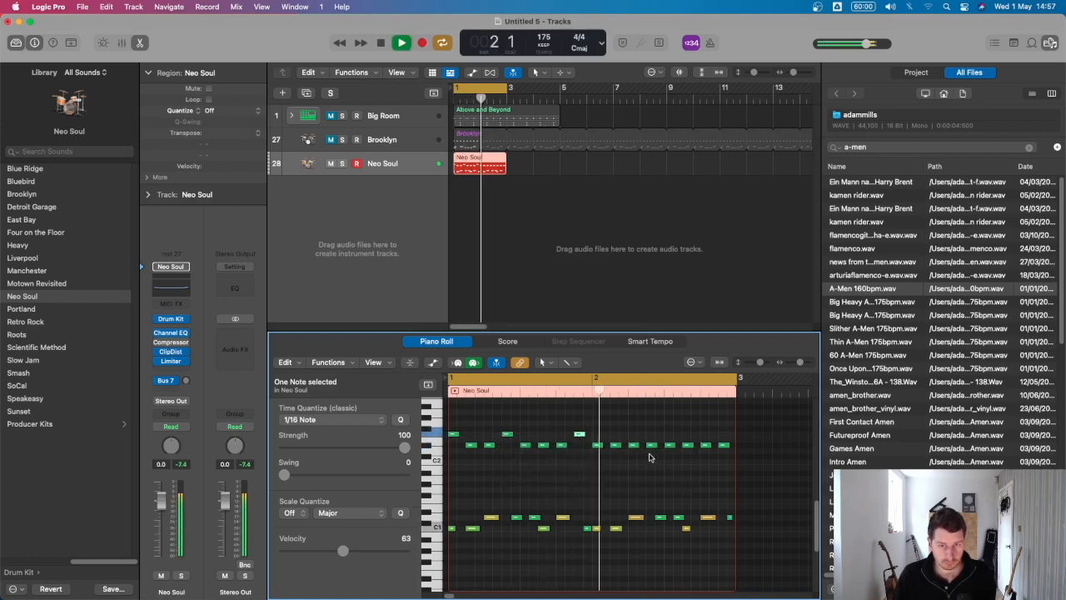
drag(614, 447, 616, 436)
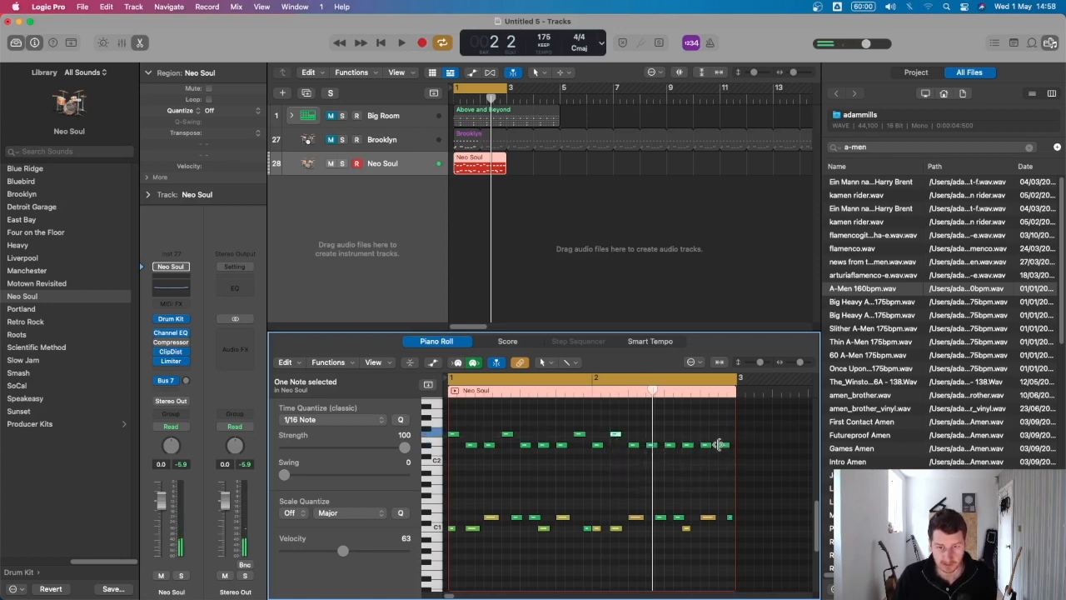
drag(706, 447, 705, 433)
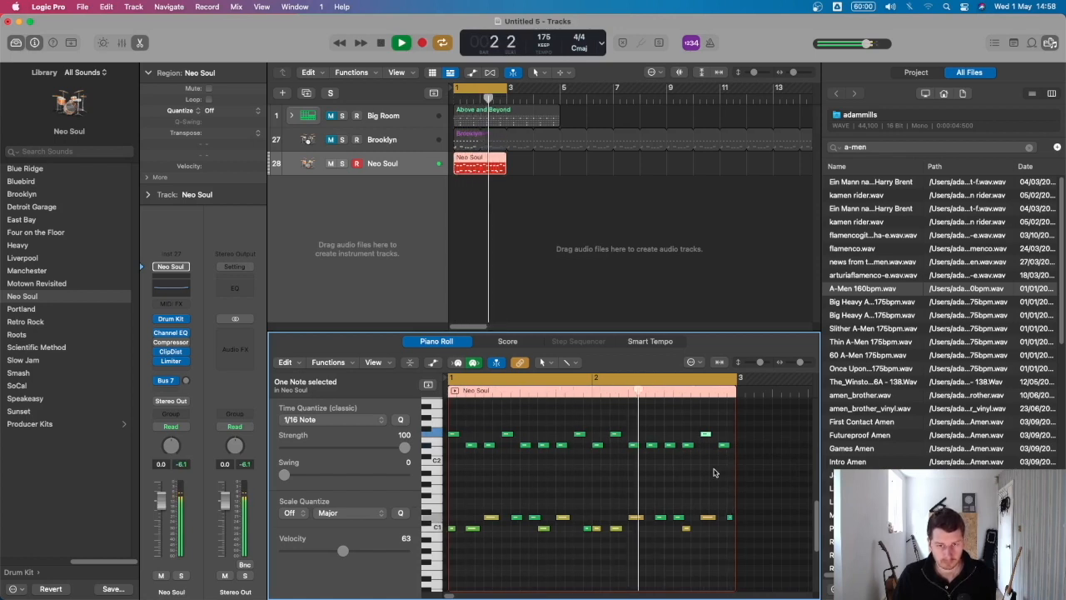
Vary the velocities of the ride notes, setting the one at 2 2 1 to 38, and play the finished beat.
key(space)
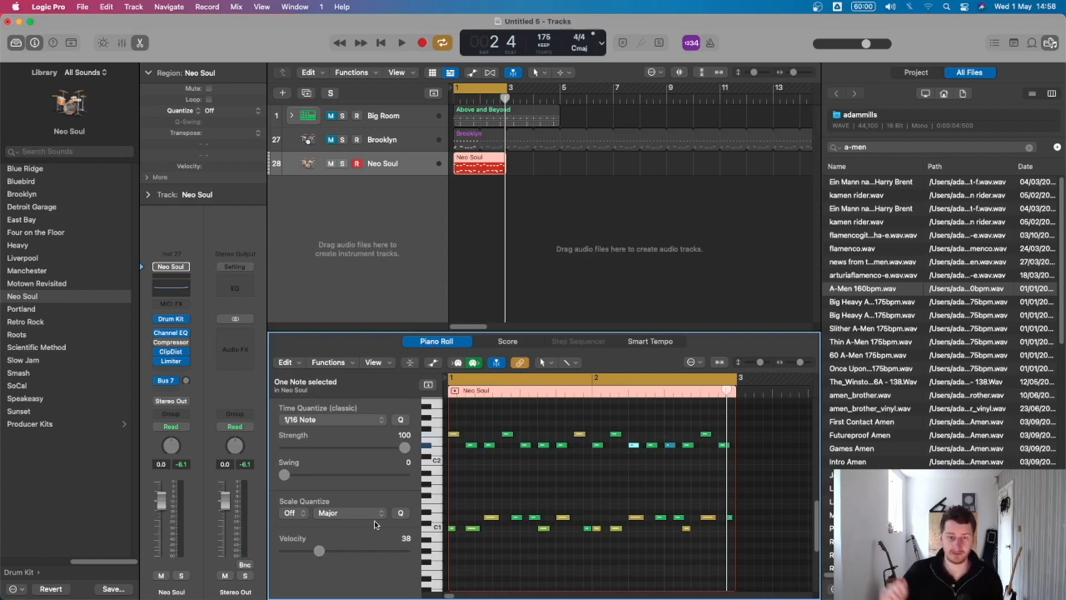
key(space)
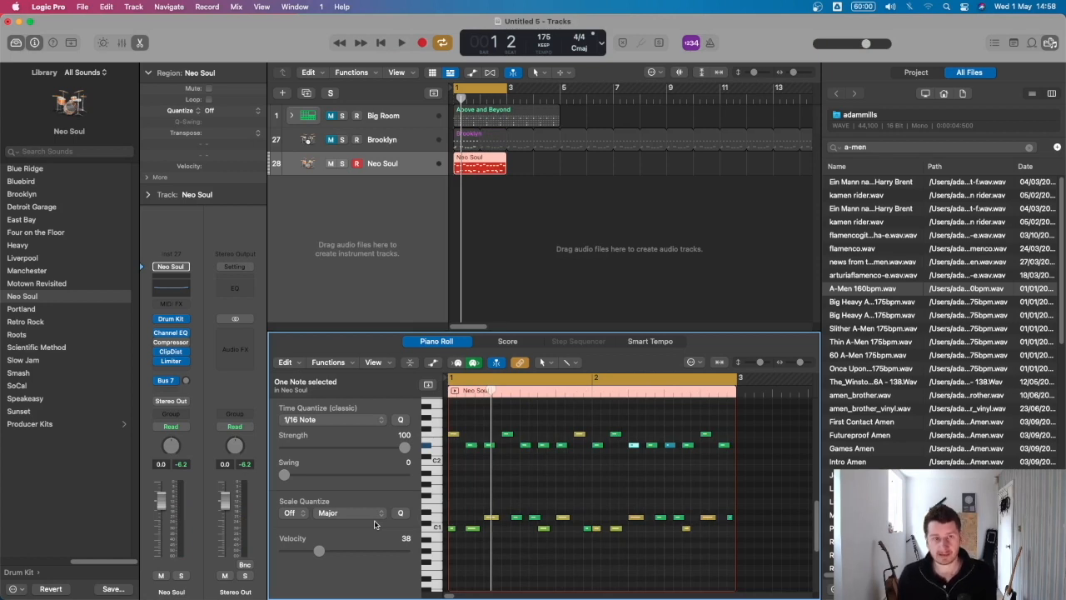
key(space)
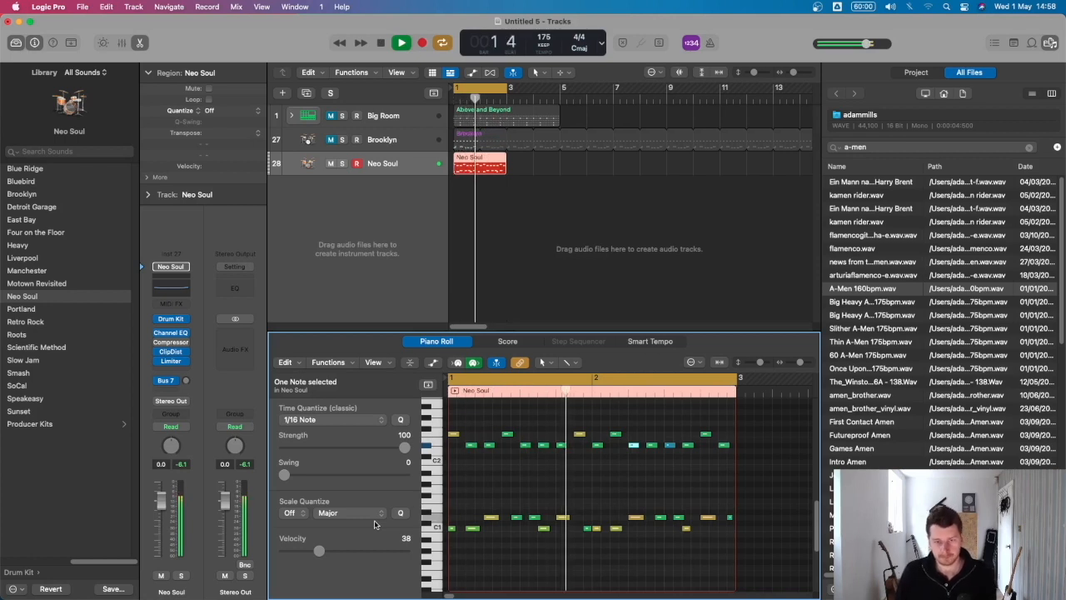
key(space)
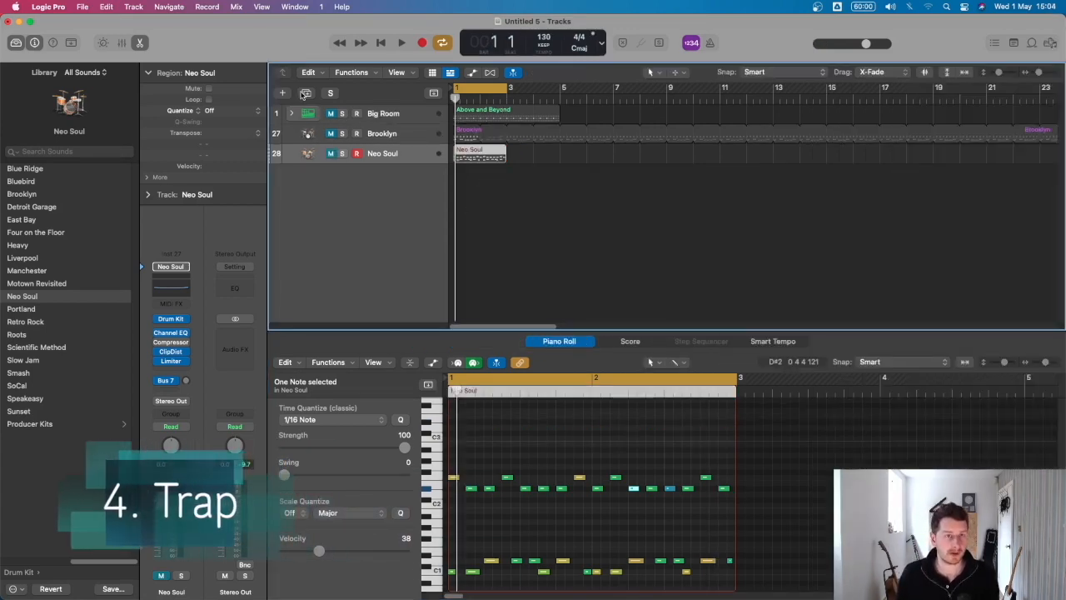
Create a software instrument track with the 808 Flex kit and open it in the Step Sequencer.
click(282, 92)
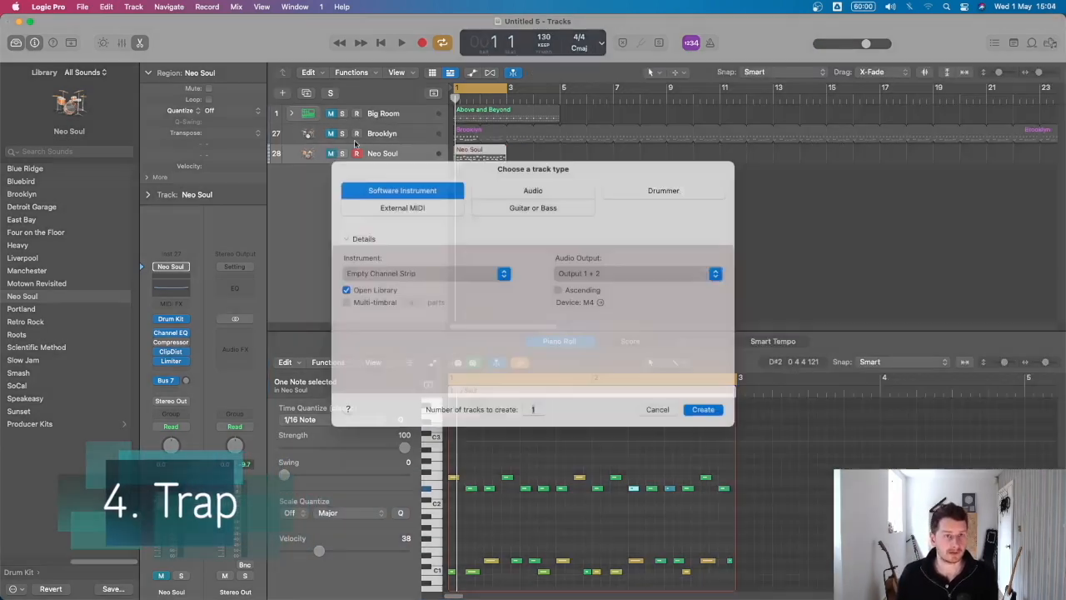
click(706, 426)
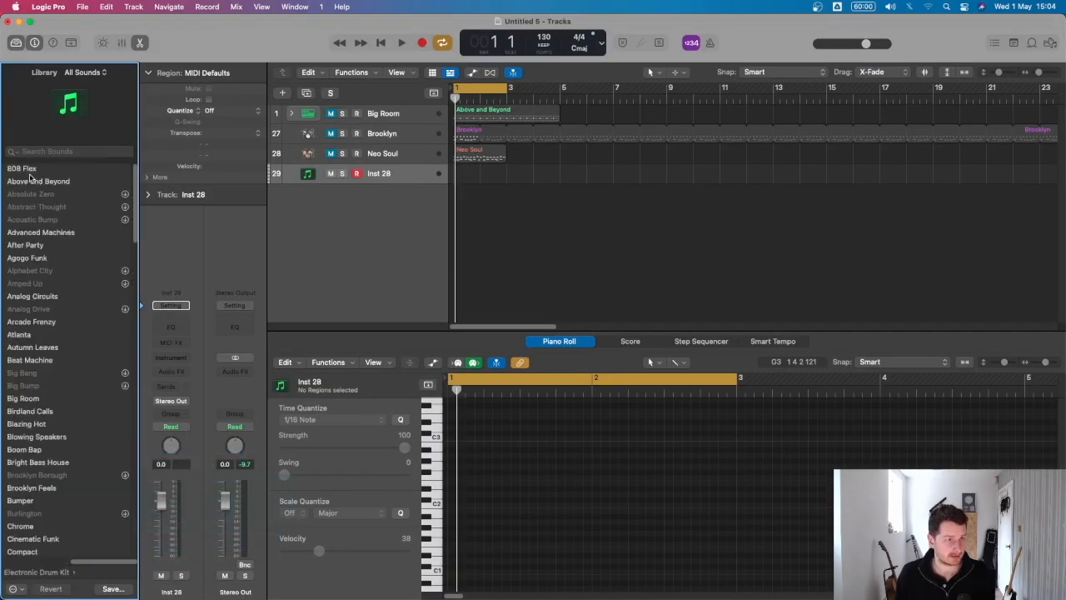
key(space)
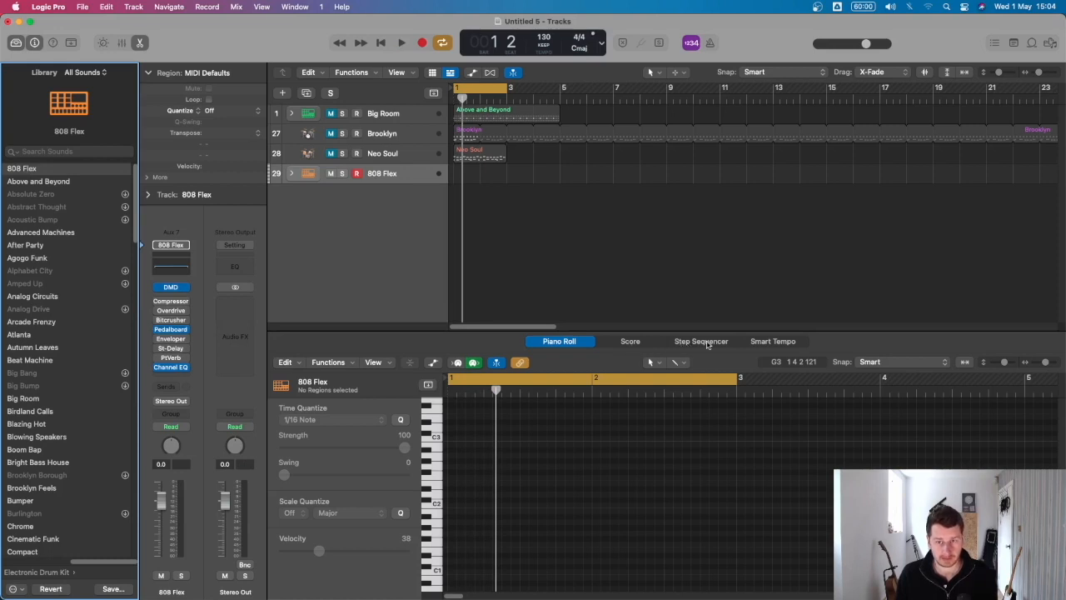
click(681, 342)
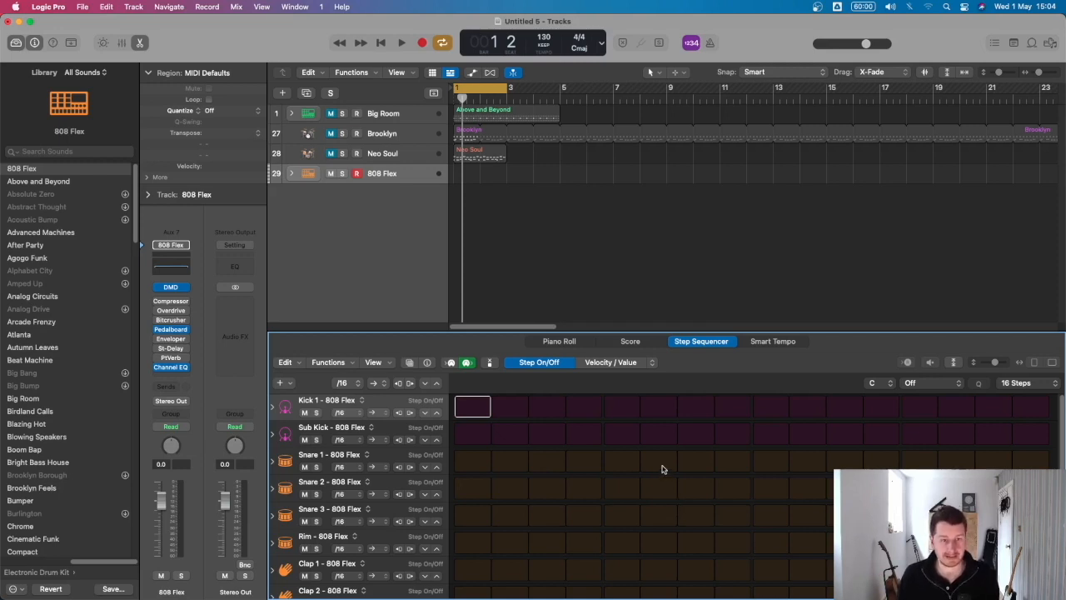
Program Sub Kick on steps 1, 7 and 13 and Kick 1 on steps 1, 5, 8, 9 and 13, and play at 128 BPM.
click(475, 434)
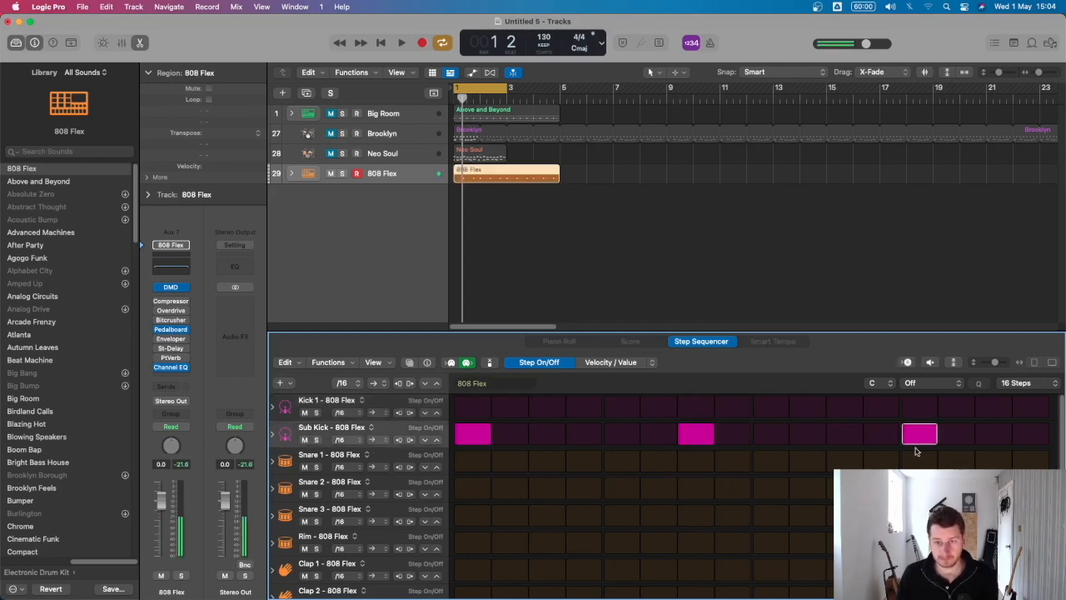
click(476, 407)
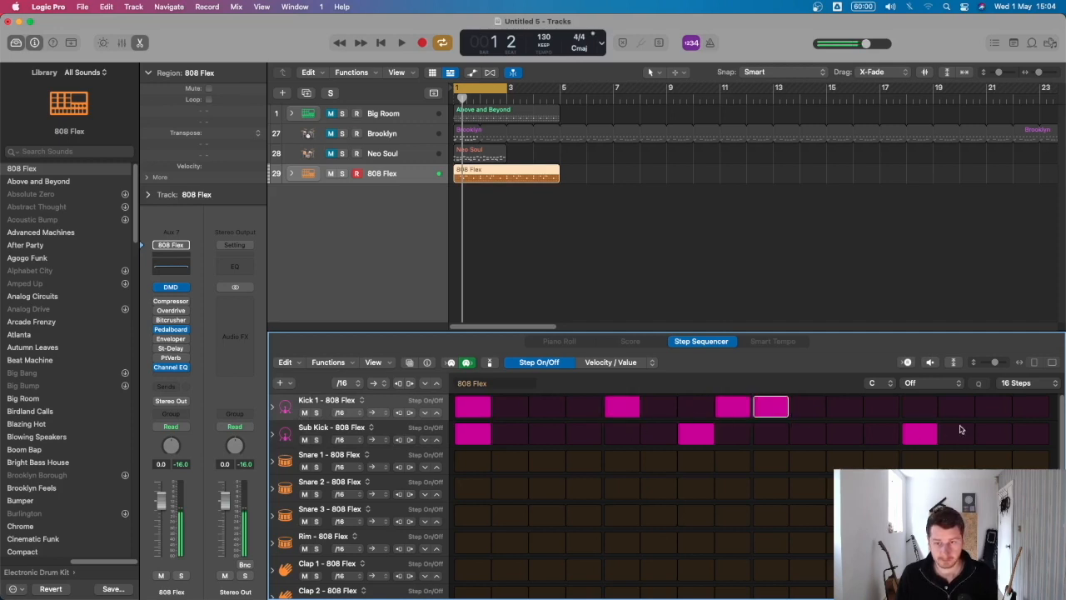
key(space)
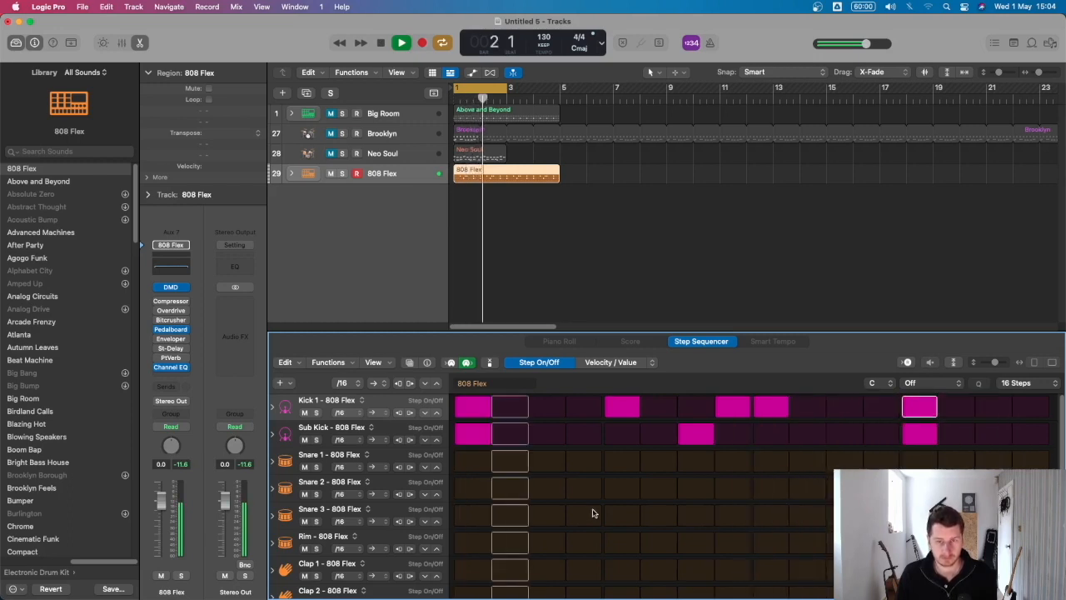
key(space)
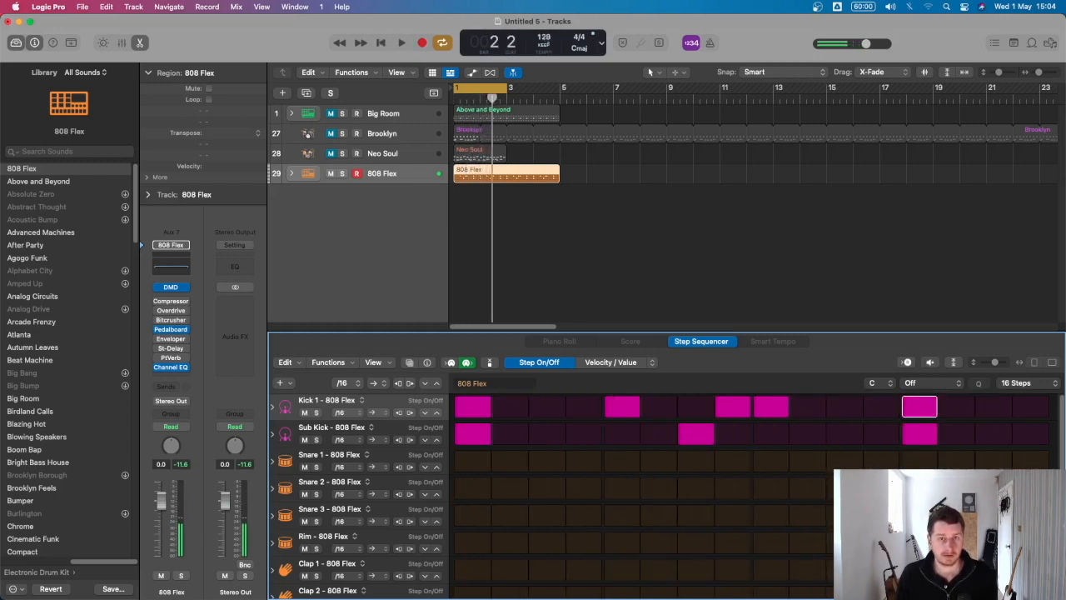
key(space)
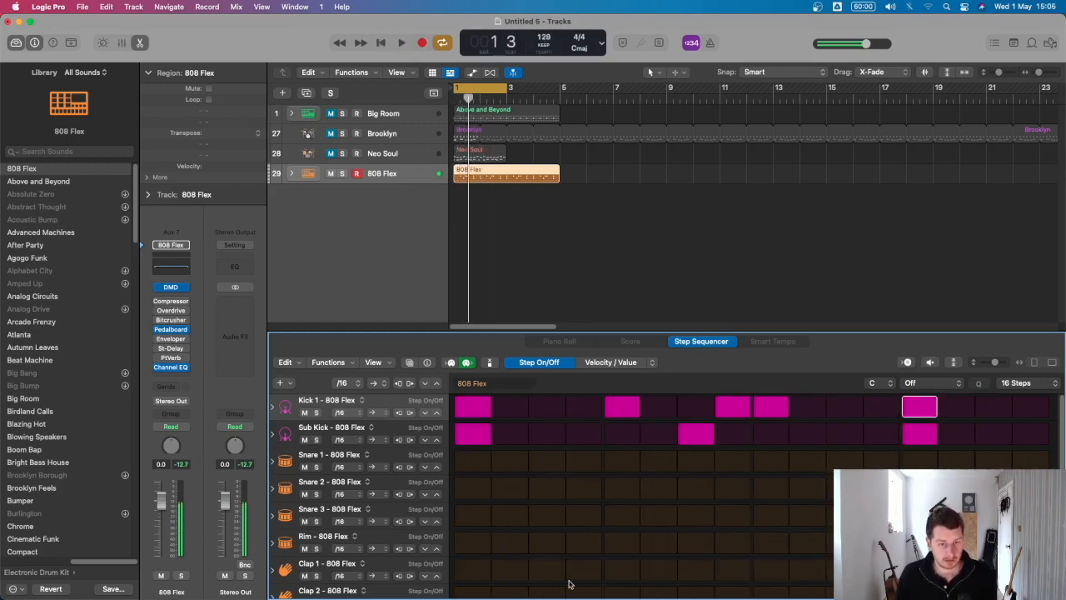
Try a Rim and a Clap 1 hit on step 5, play the pattern, and undo both hits.
click(621, 547)
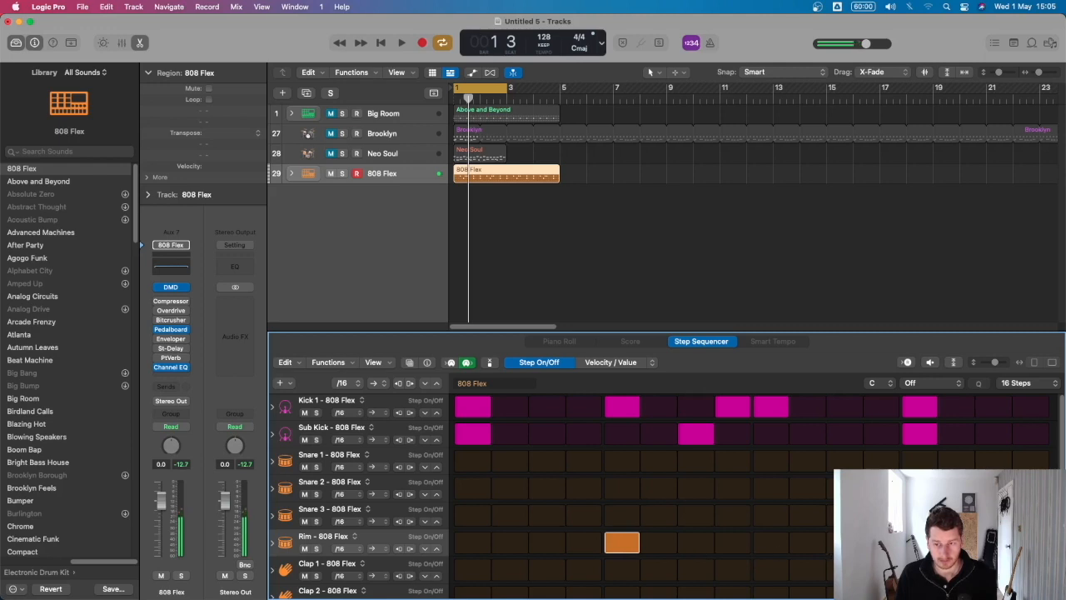
click(621, 570)
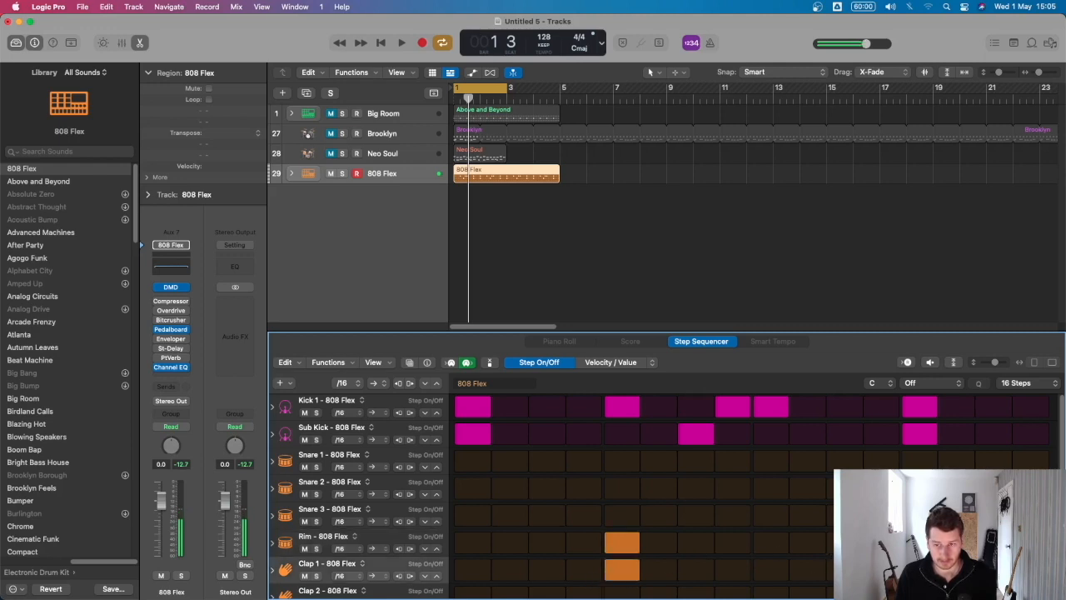
key(space)
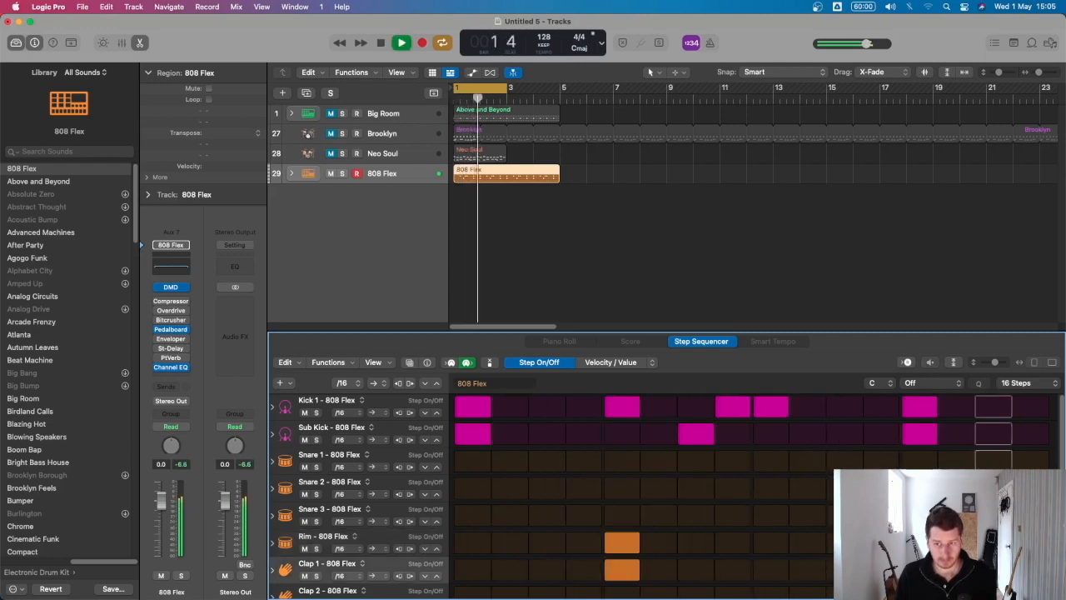
key(space)
key(super+z)
key(super+z)
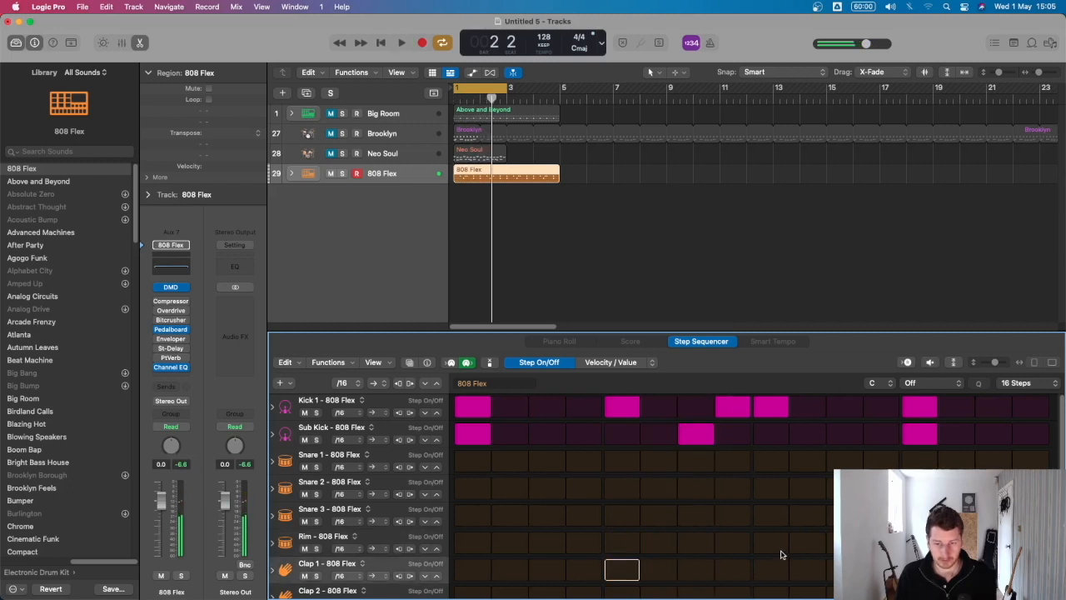
Add a Rim and a Clap 1 hit on step 9 and play the pattern.
drag(770, 543, 770, 570)
key(space)
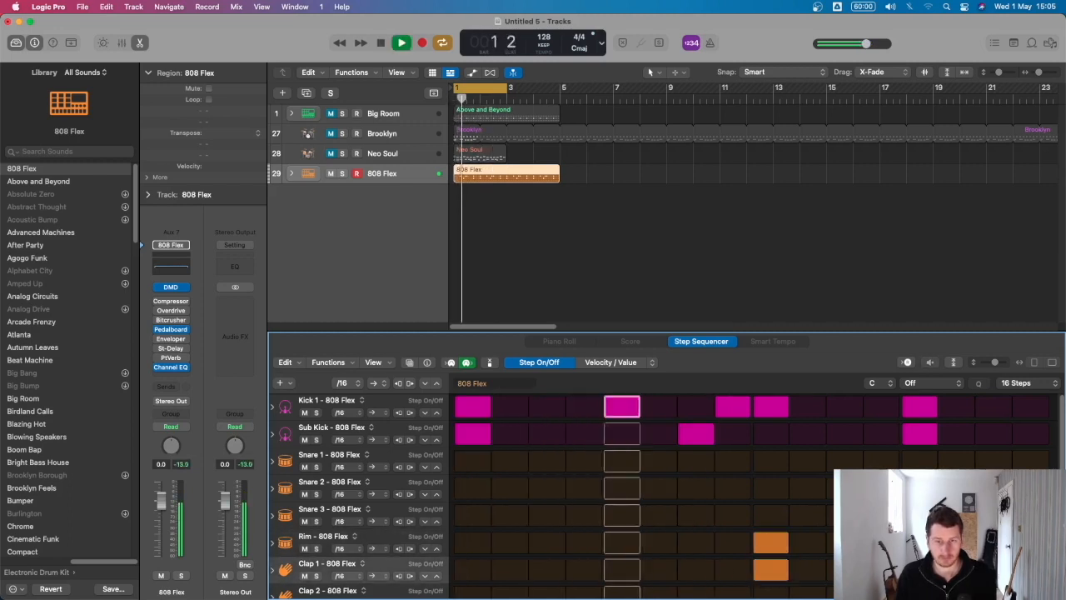
Move the Kick 1 hit from step 9 to step 11, add Kick 1 hits on steps 7 and 16, and clear the Sub Kick row.
click(770, 412)
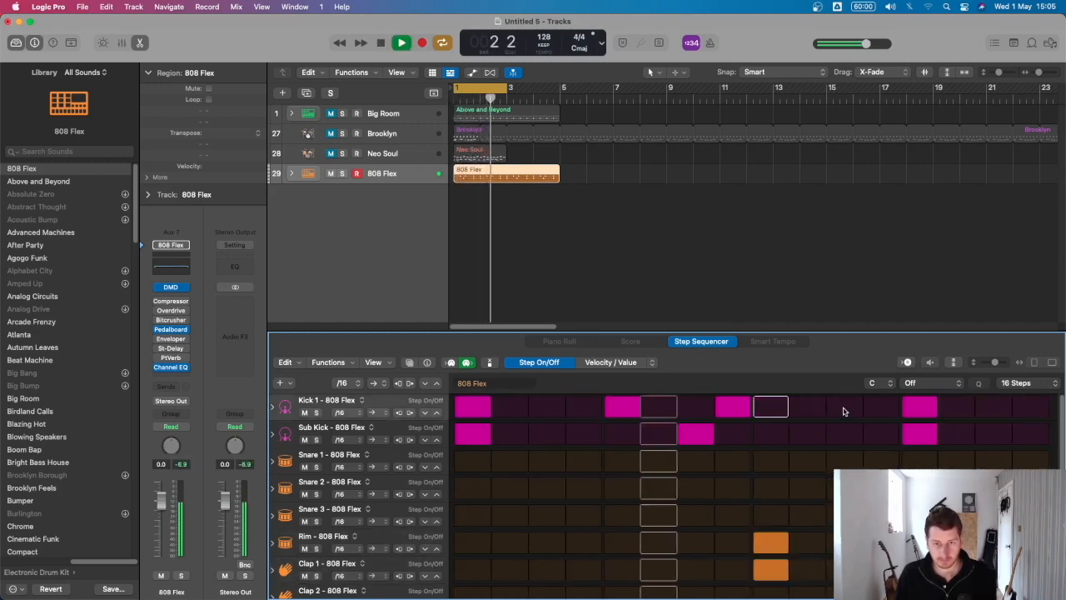
click(841, 412)
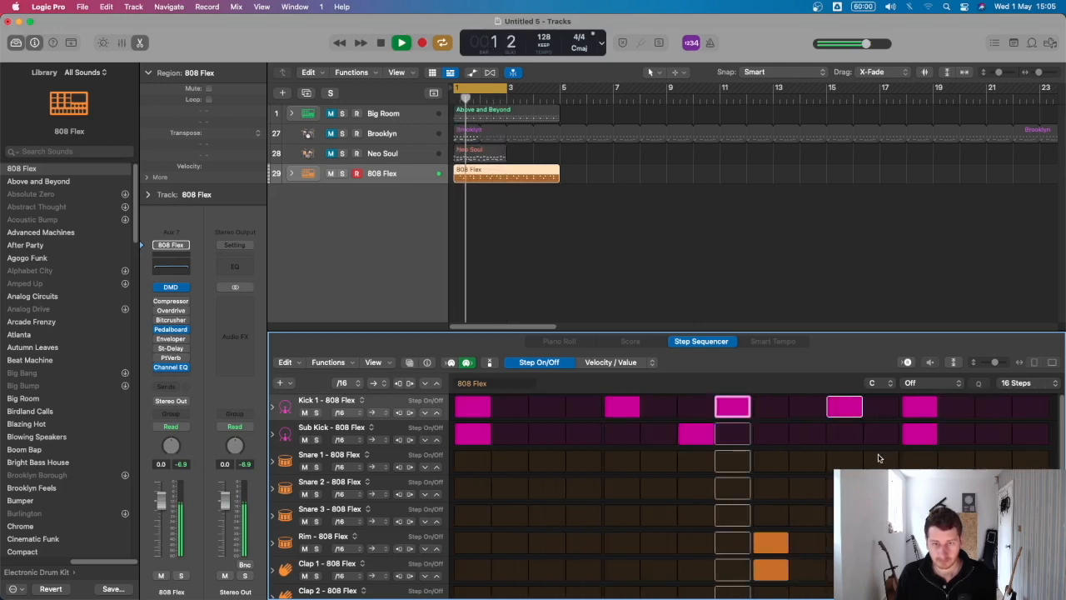
click(691, 434)
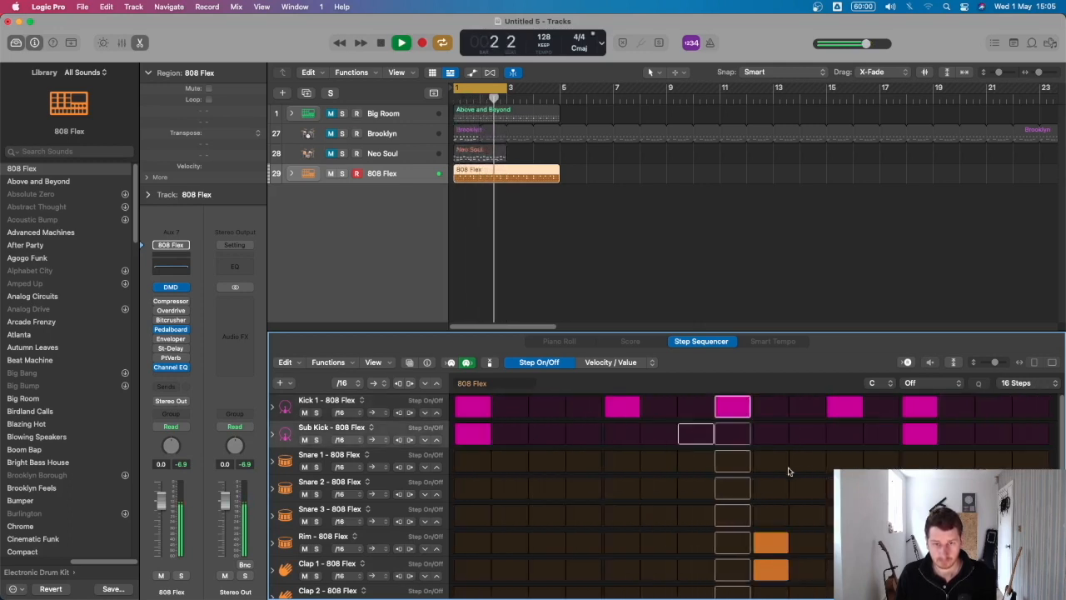
click(473, 433)
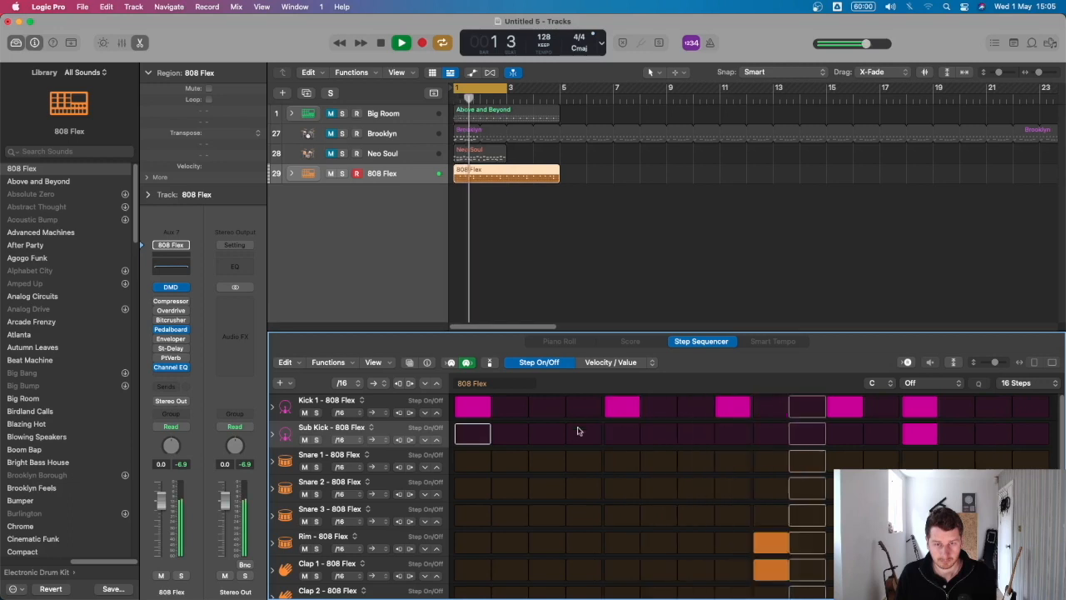
click(697, 407)
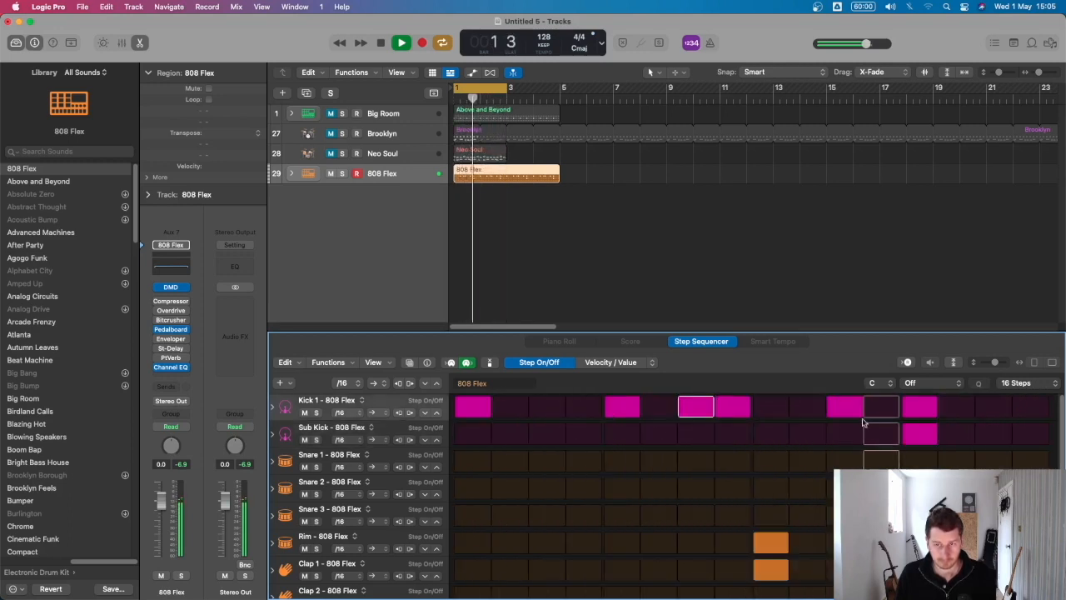
click(919, 433)
click(1029, 407)
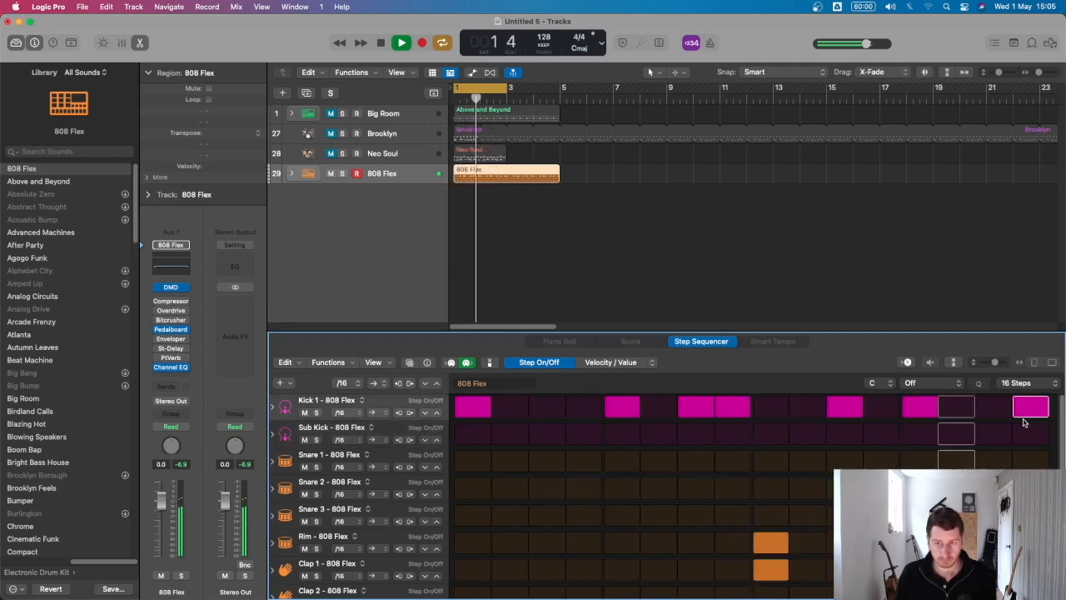
Add Sub Kick hits on steps 1 and 13 and remove the Kick 1 hits from steps 5 and 8.
click(473, 433)
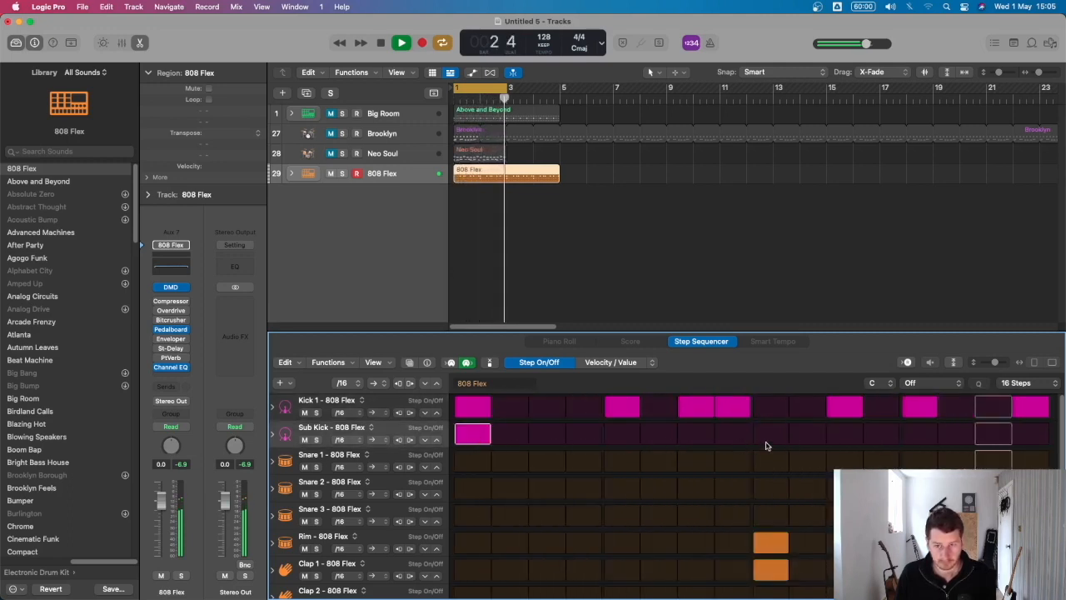
click(919, 434)
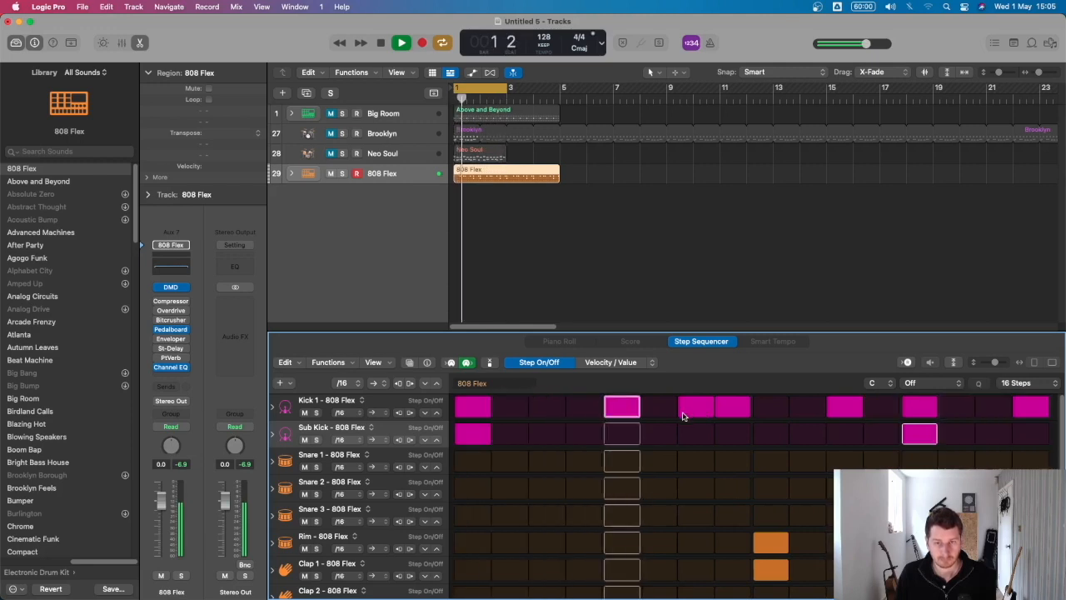
click(623, 406)
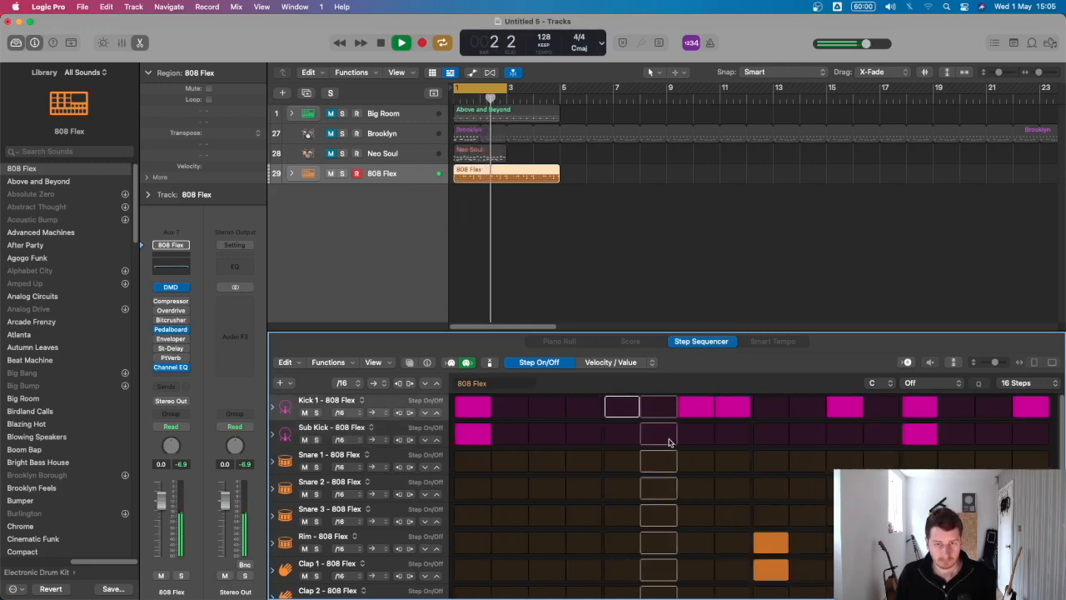
click(723, 408)
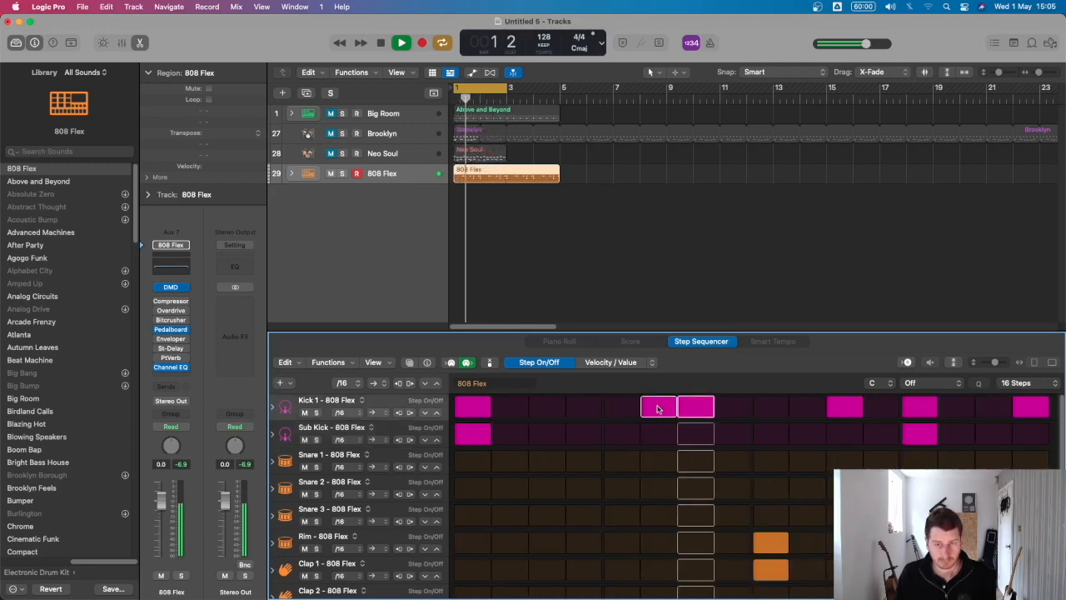
click(626, 408)
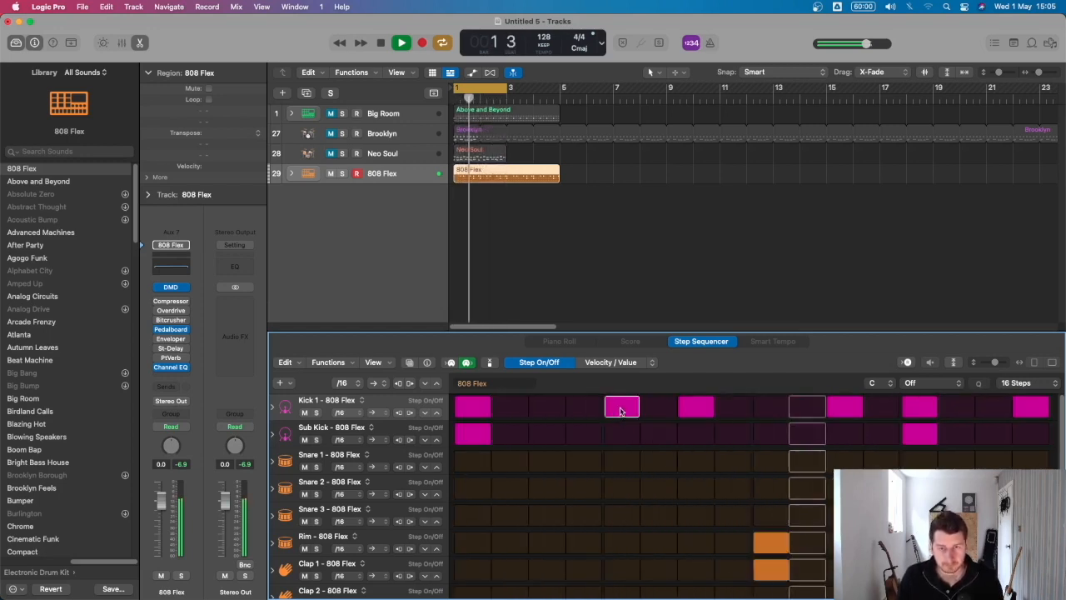
click(620, 408)
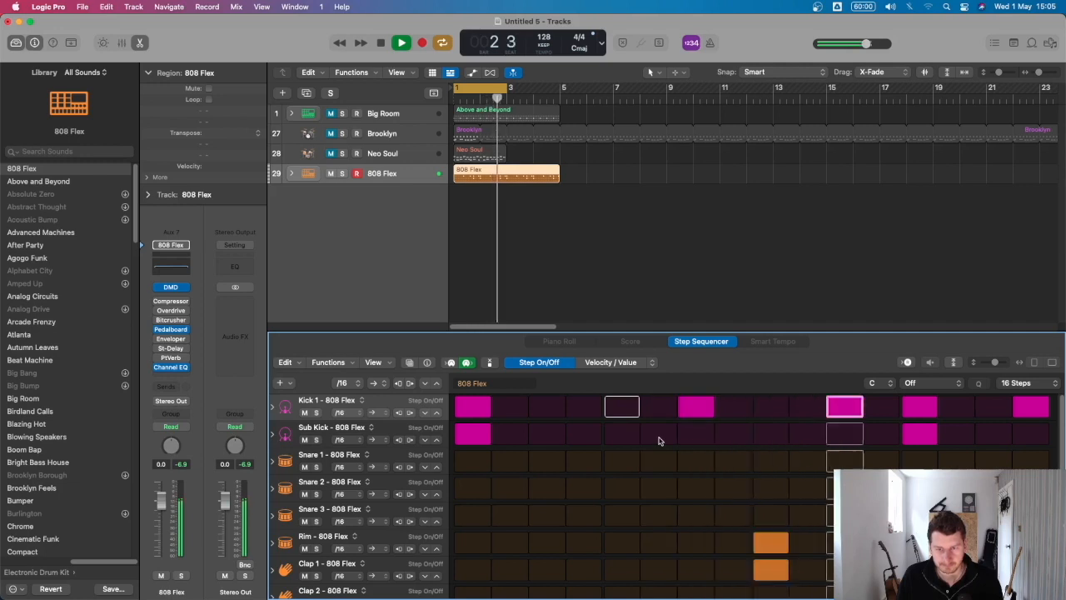
Stop playback, fill the Hi-Hat Closed row with hits across the steps, and play the pattern.
scroll(660, 447, down, 1)
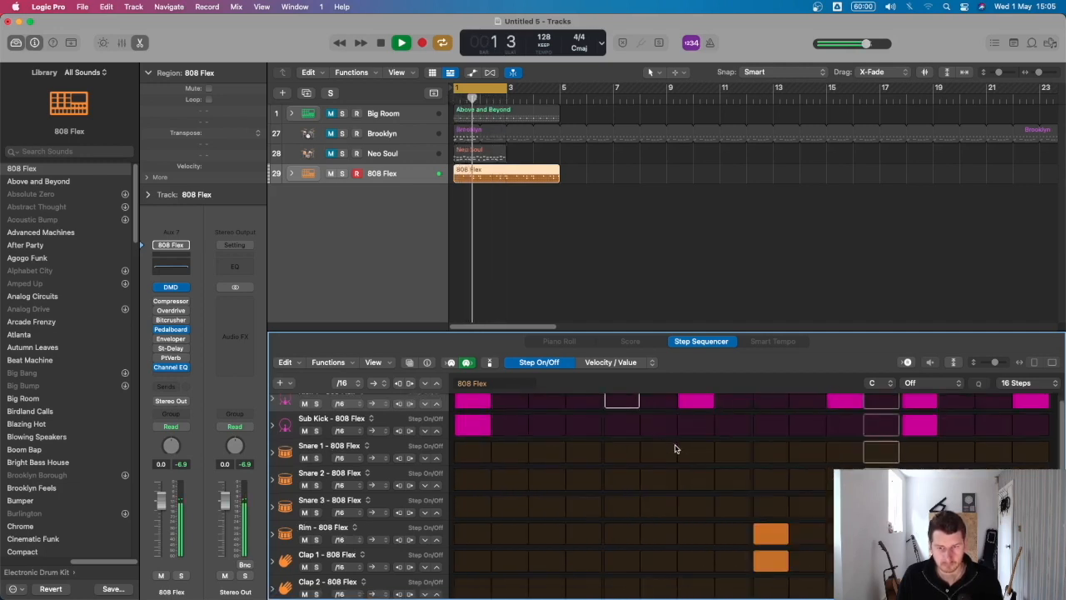
scroll(675, 449, down, 6)
key(space)
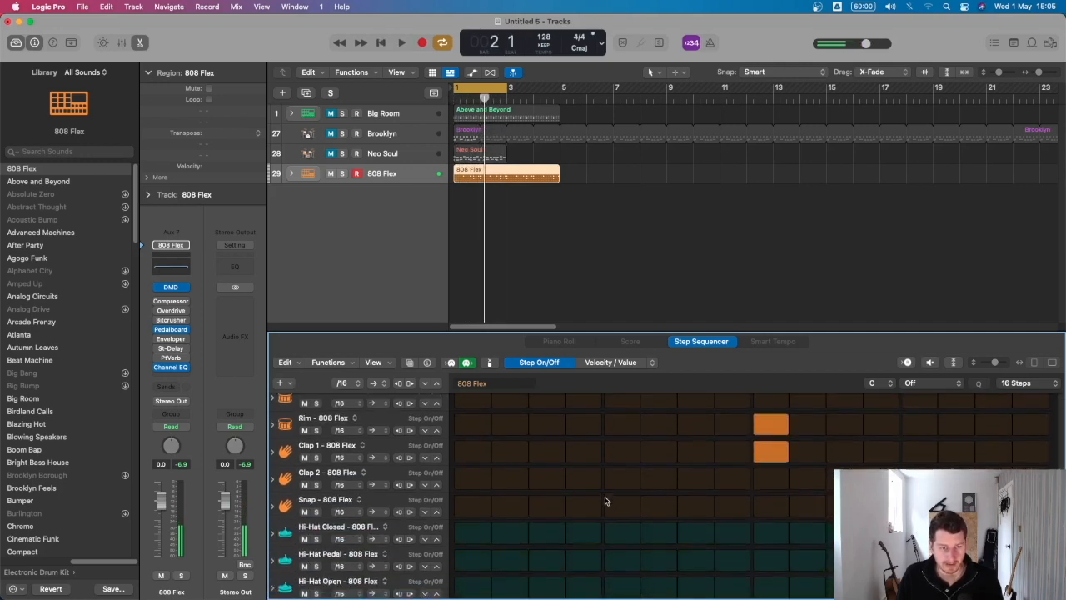
drag(464, 537, 824, 533)
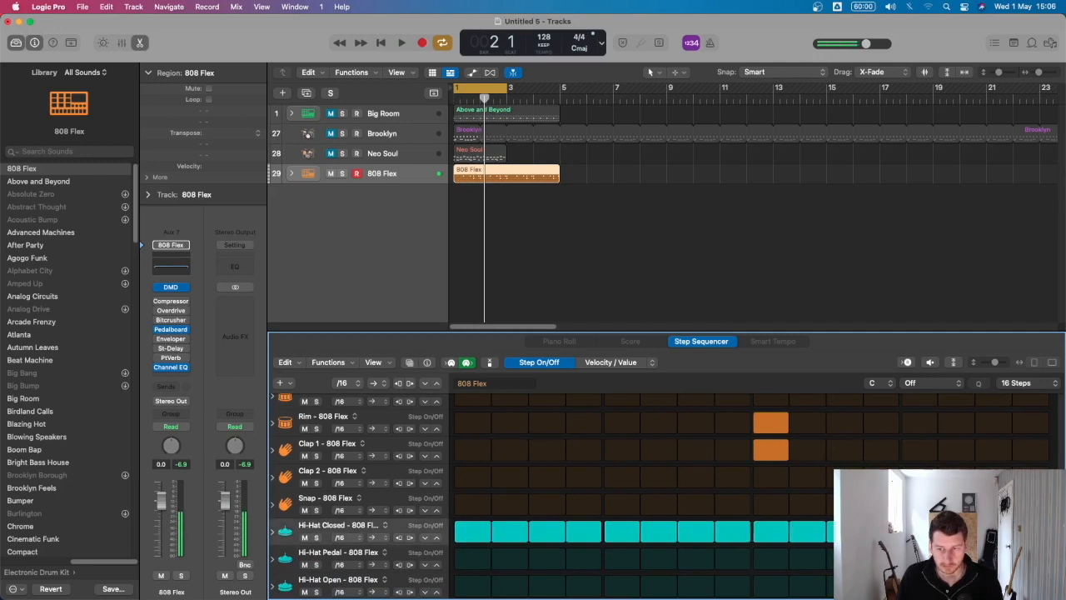
key(space)
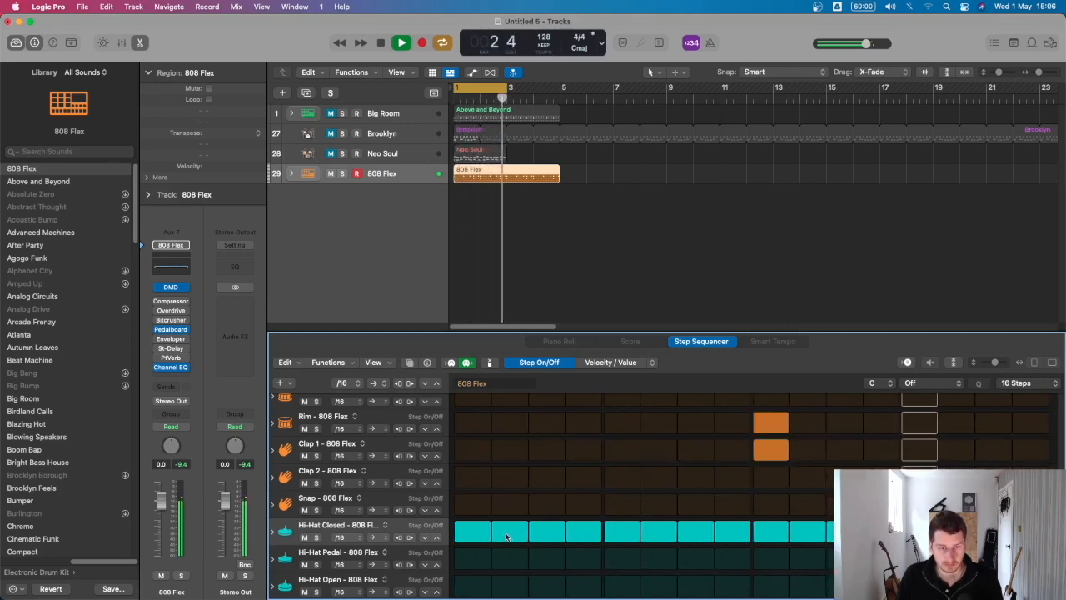
Remove the Hi-Hat Closed hits from steps 2, 4, 6 and 10 and play the pattern.
click(508, 533)
click(584, 533)
click(659, 533)
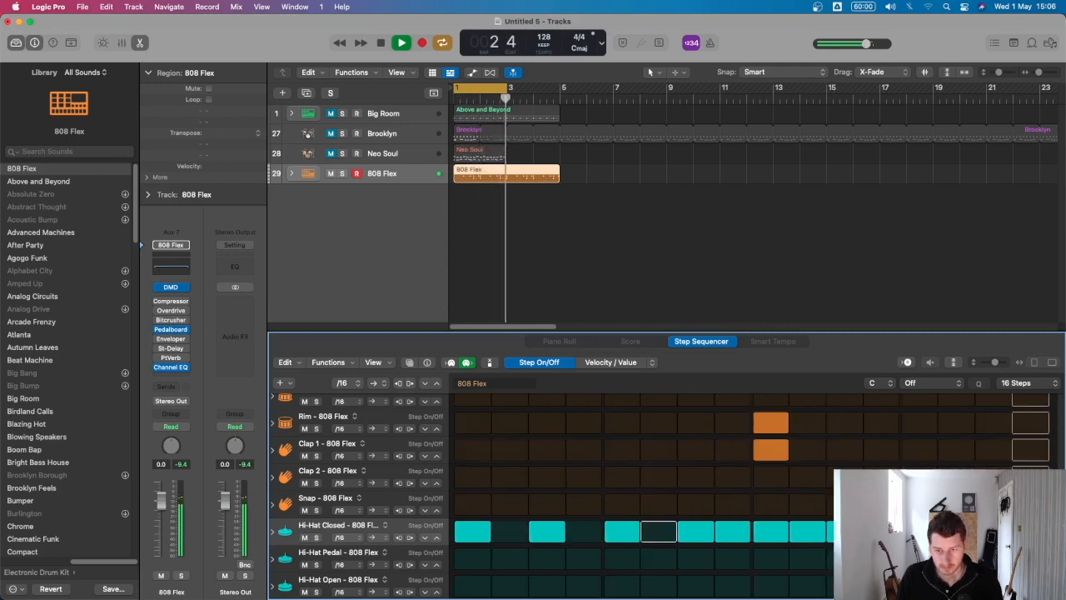
click(808, 533)
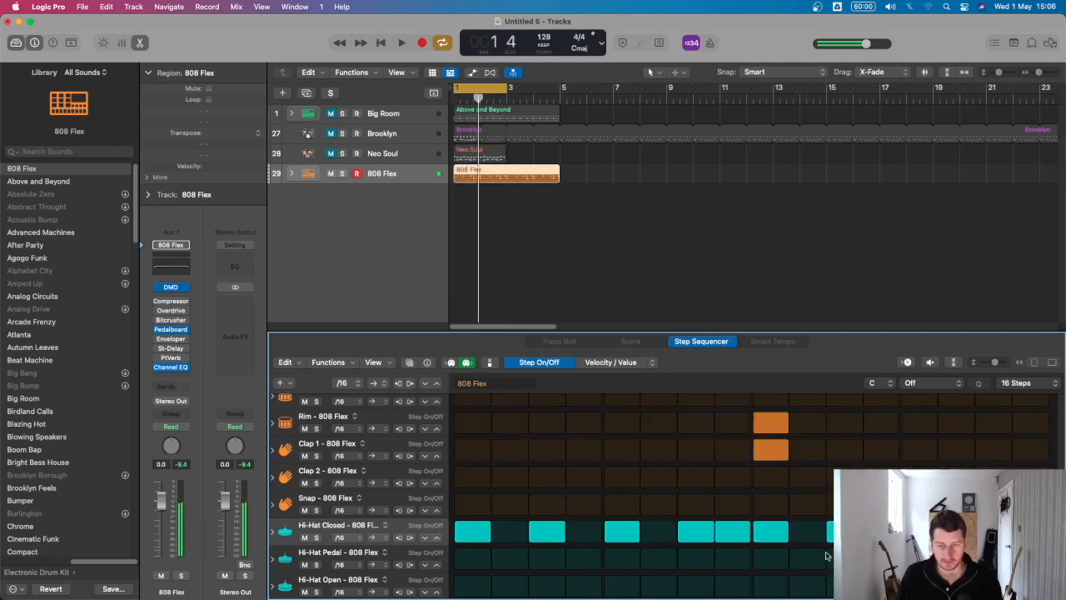
scroll(358, 491, up, 4)
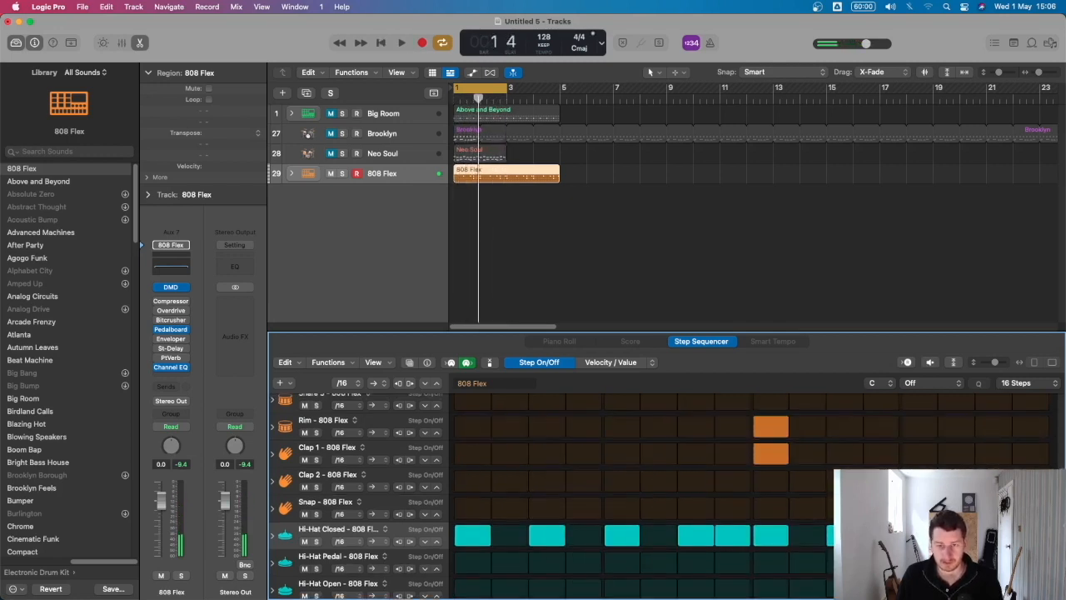
key(space)
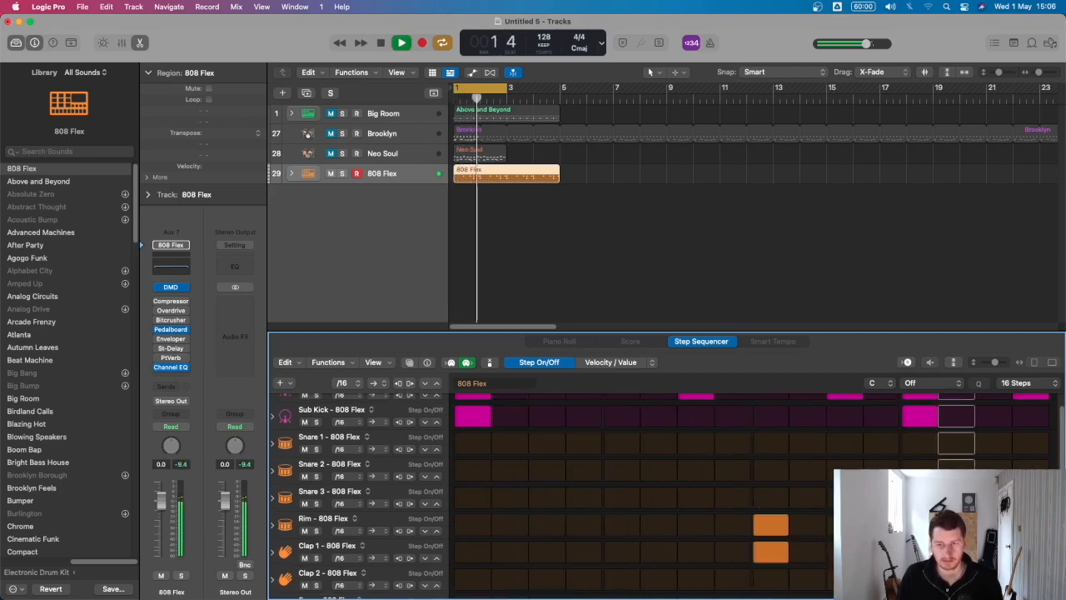
scroll(793, 467, up, 2)
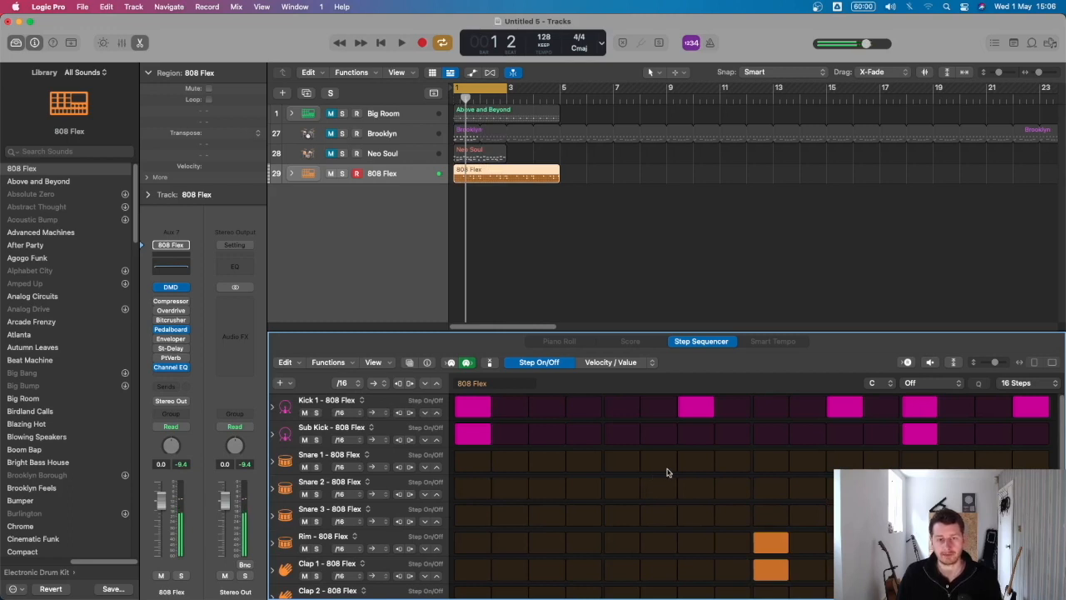
Add a Clap 2 hit on step 9, remove the Rim hit from step 9, and play the pattern.
scroll(666, 471, down, 5)
drag(770, 476, 771, 504)
click(771, 504)
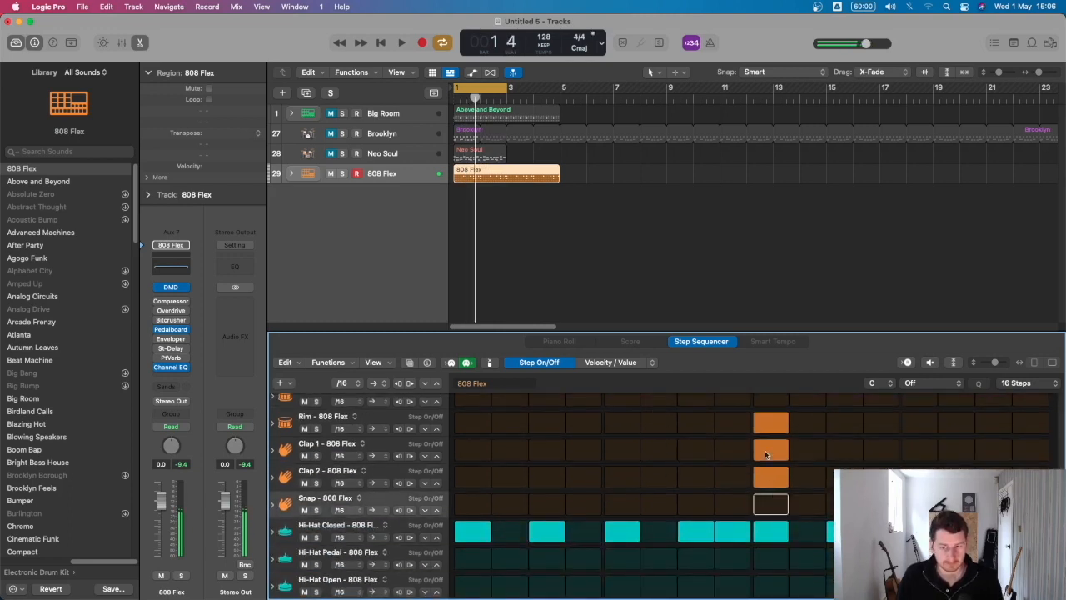
click(768, 455)
click(768, 456)
click(774, 427)
key(space)
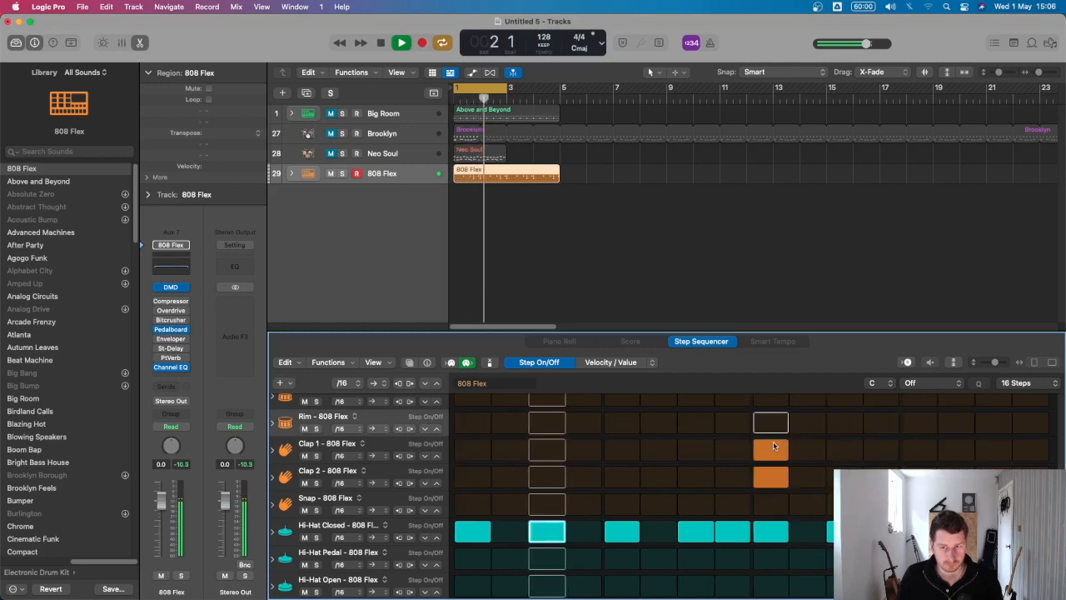
key(space)
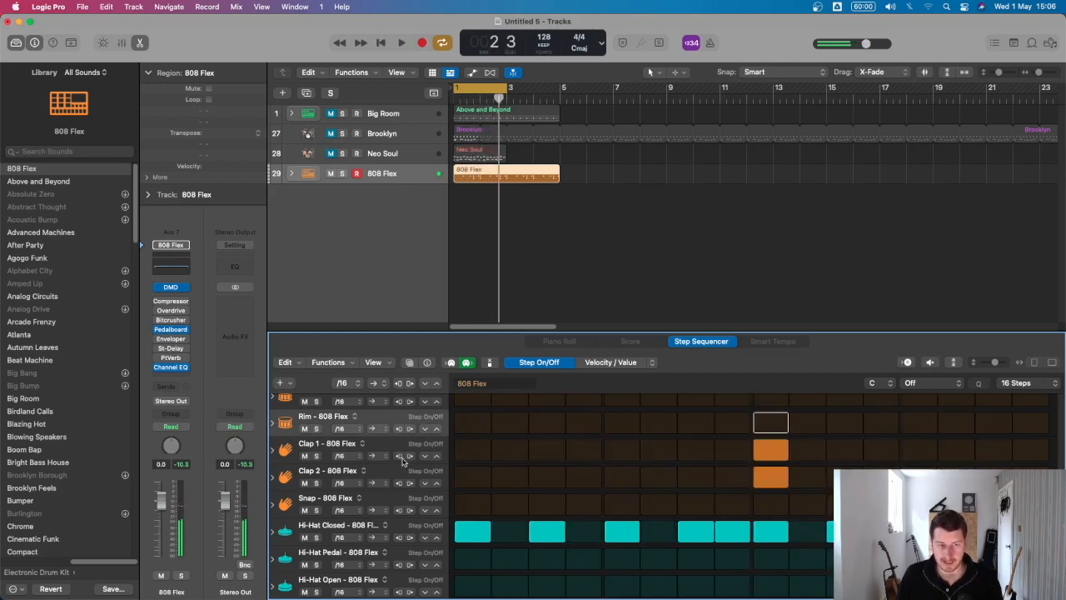
scroll(375, 470, up, 5)
key(space)
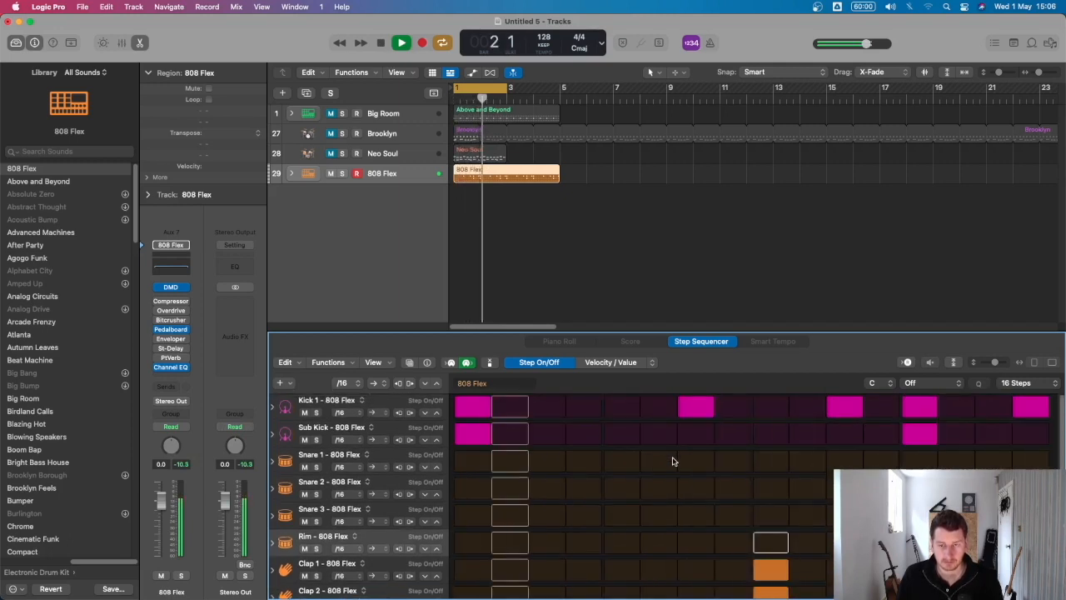
scroll(704, 463, down, 5)
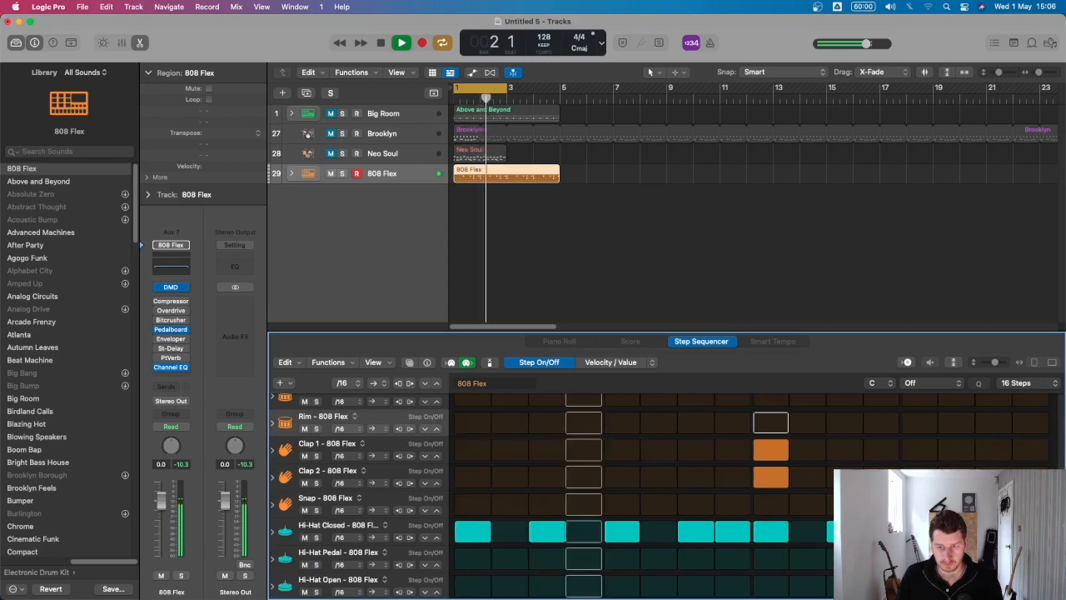
key(space)
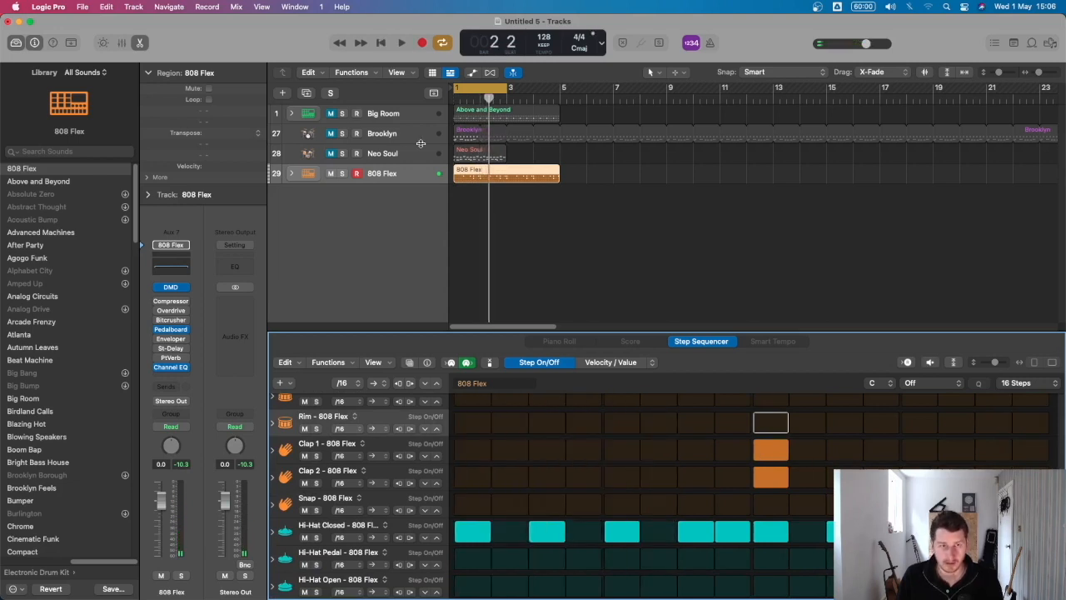
Convert the 808 Flex pattern region to a MIDI region for editing in the Piano Roll.
right_click(487, 171)
click(492, 173)
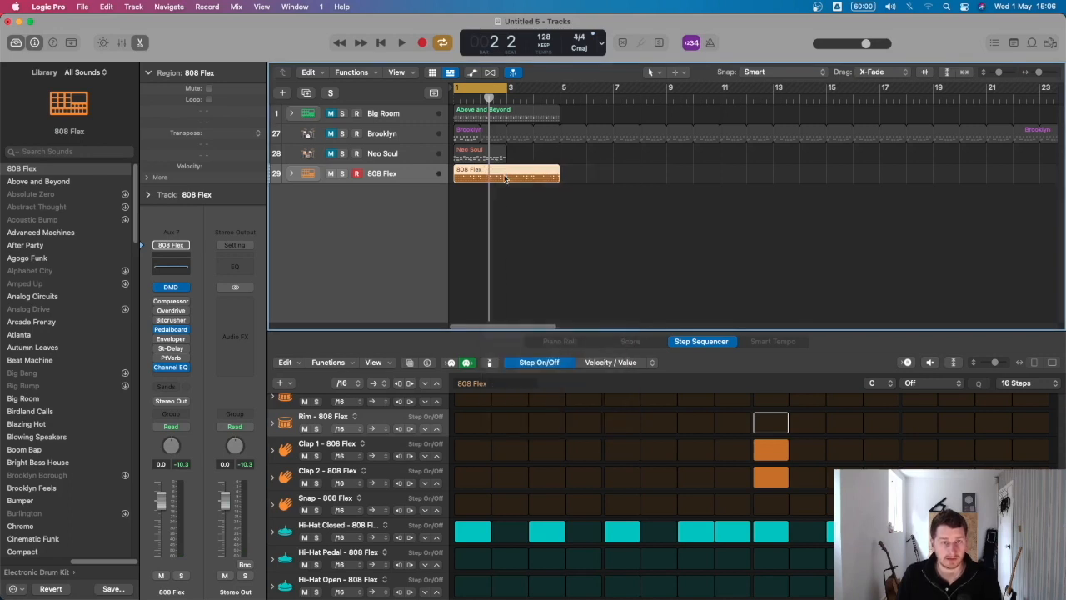
ctrl+alt+click(615, 456)
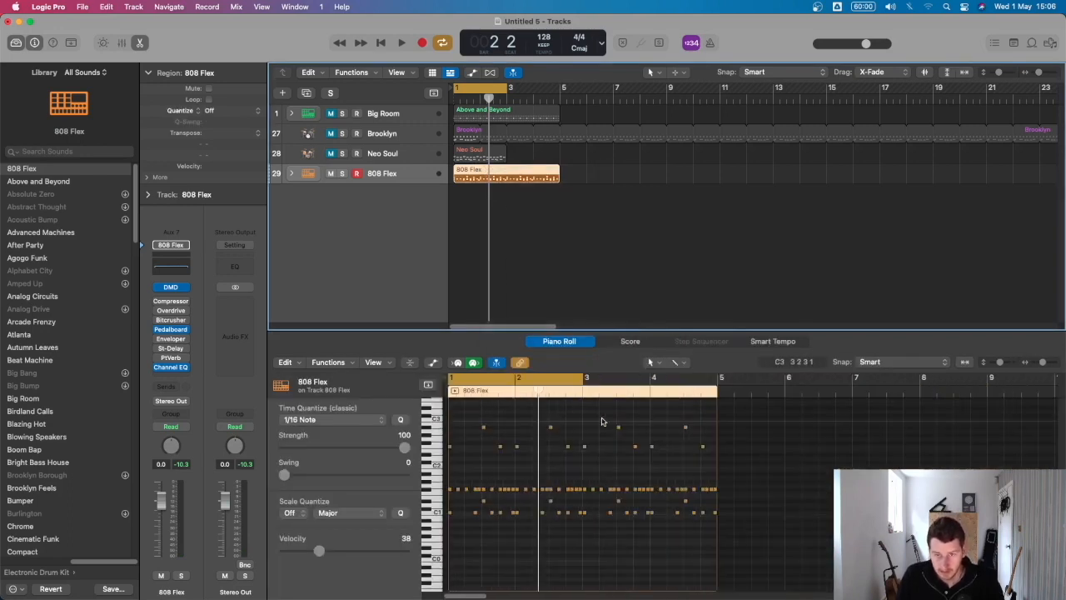
Double the closed hi-hat notes on beat 4 of bar 2 into a faster roll and play the region.
drag(615, 456, 464, 567)
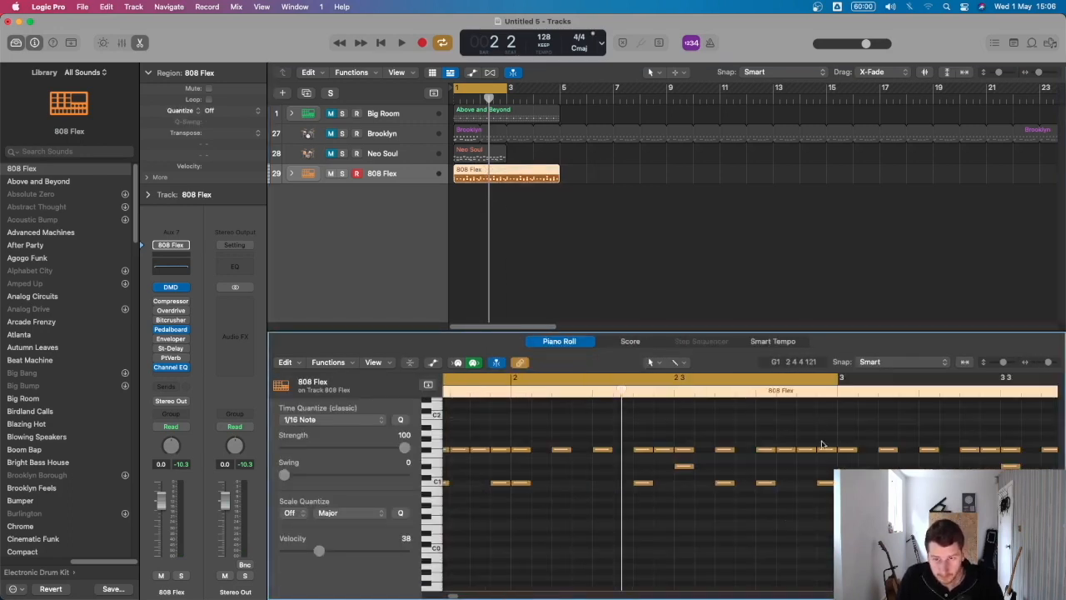
drag(825, 435, 769, 454)
key(space)
ctrl+alt+click(749, 491)
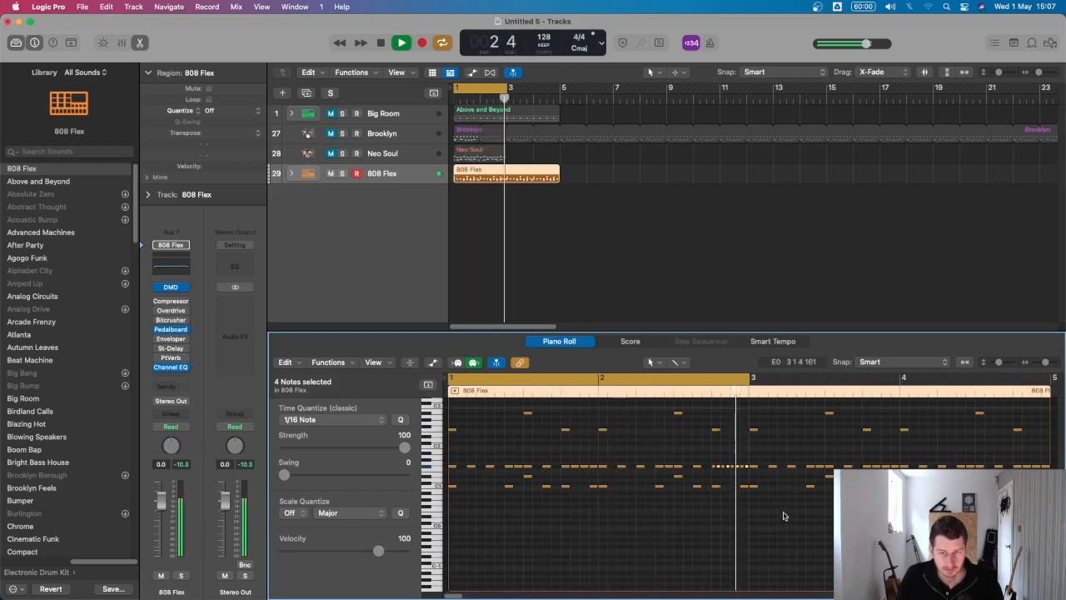
key(space)
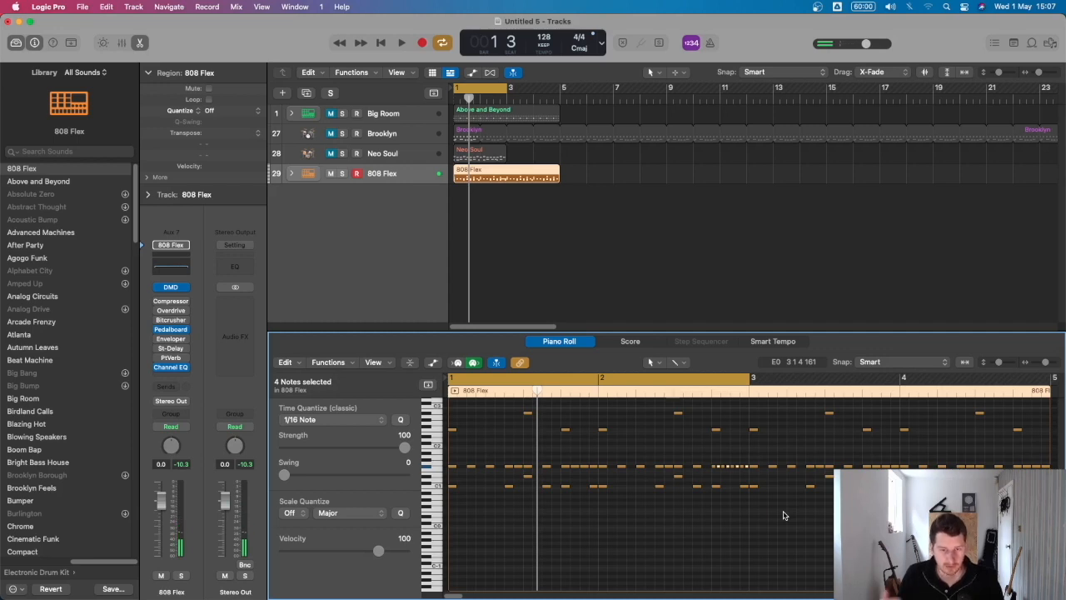
key(space)
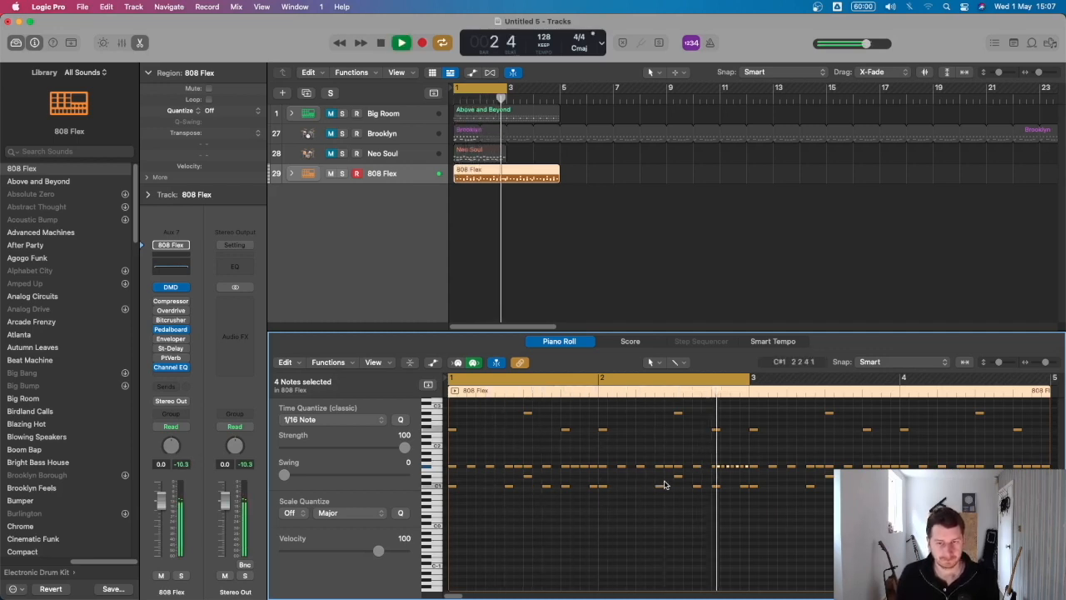
key(space)
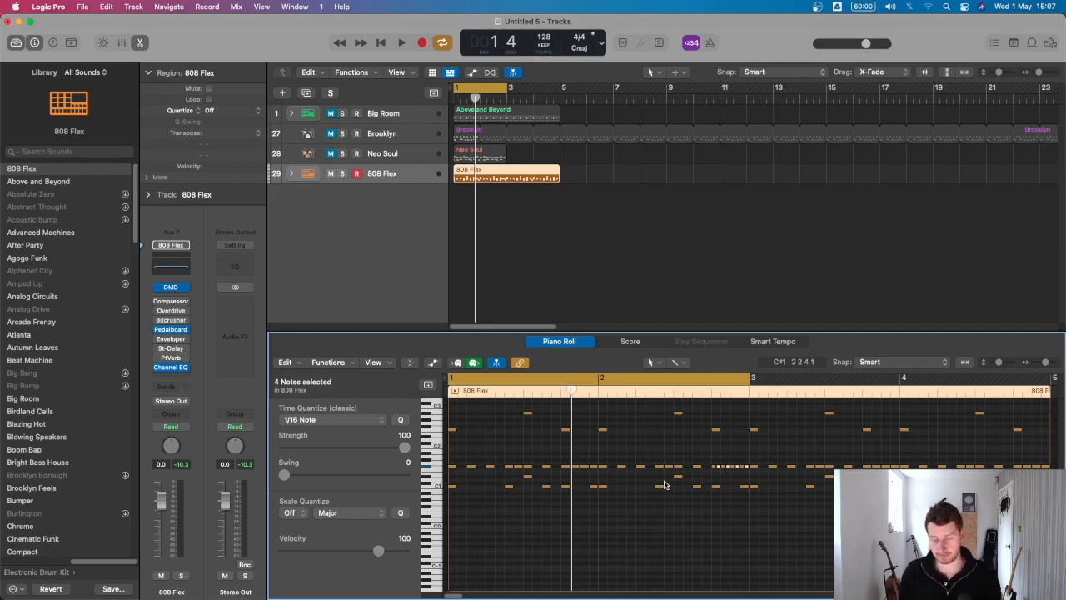
key(space)
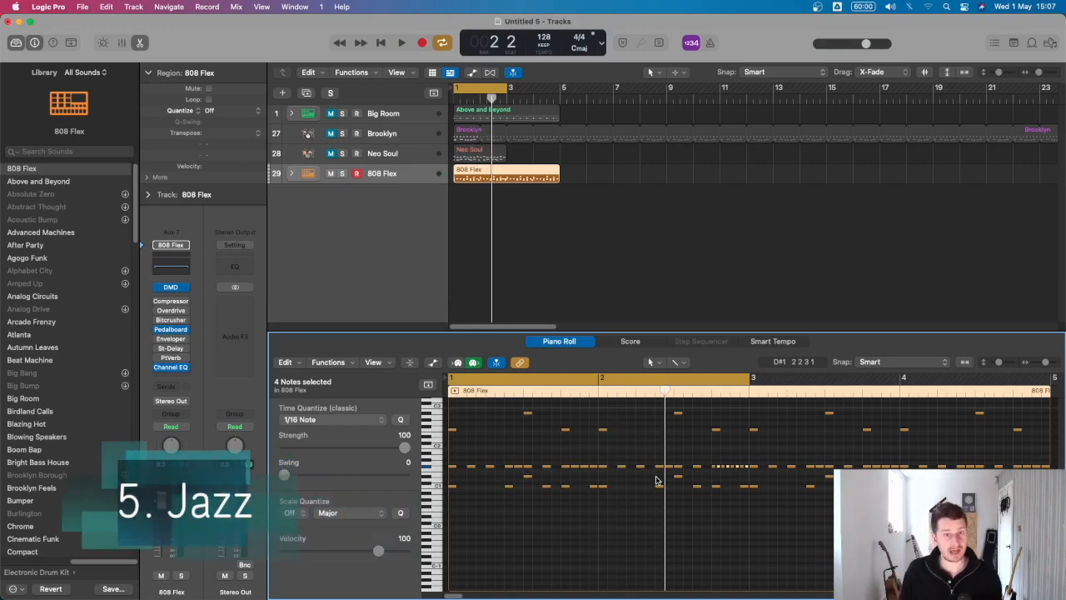
Mute the 808 Flex track and create one new software instrument track with an empty channel strip.
click(331, 173)
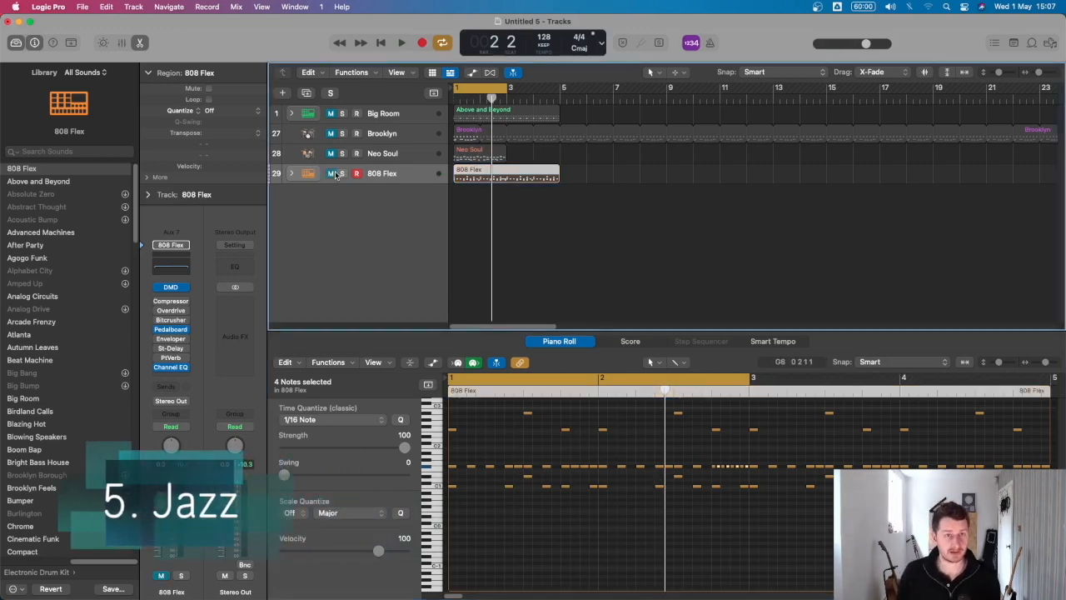
click(282, 93)
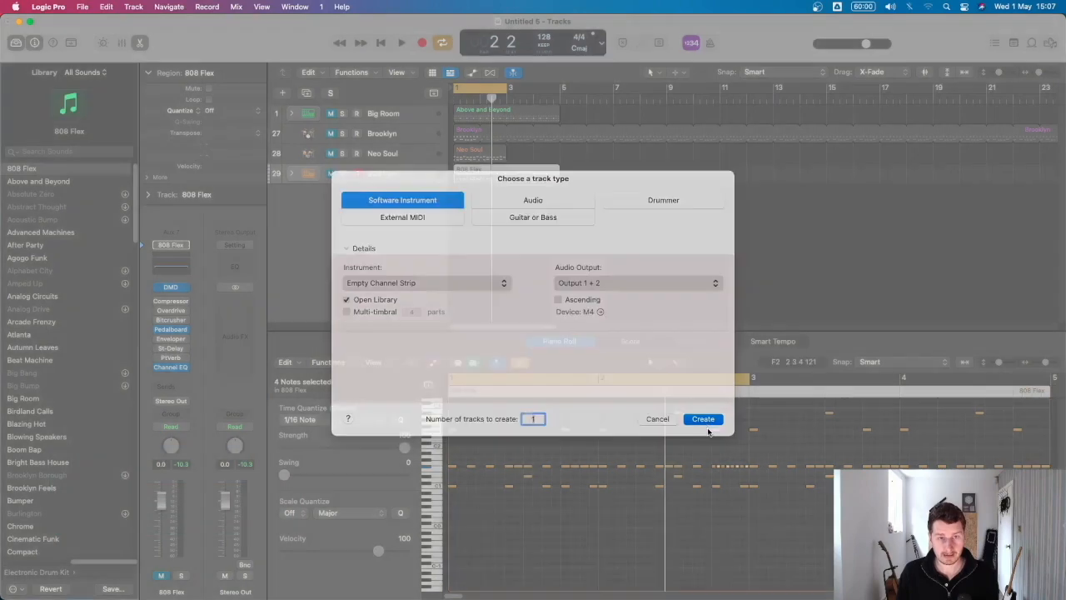
click(707, 424)
Load the Neo Soul drum kit from the Library's Drum Kit category onto the new instrument track.
click(170, 360)
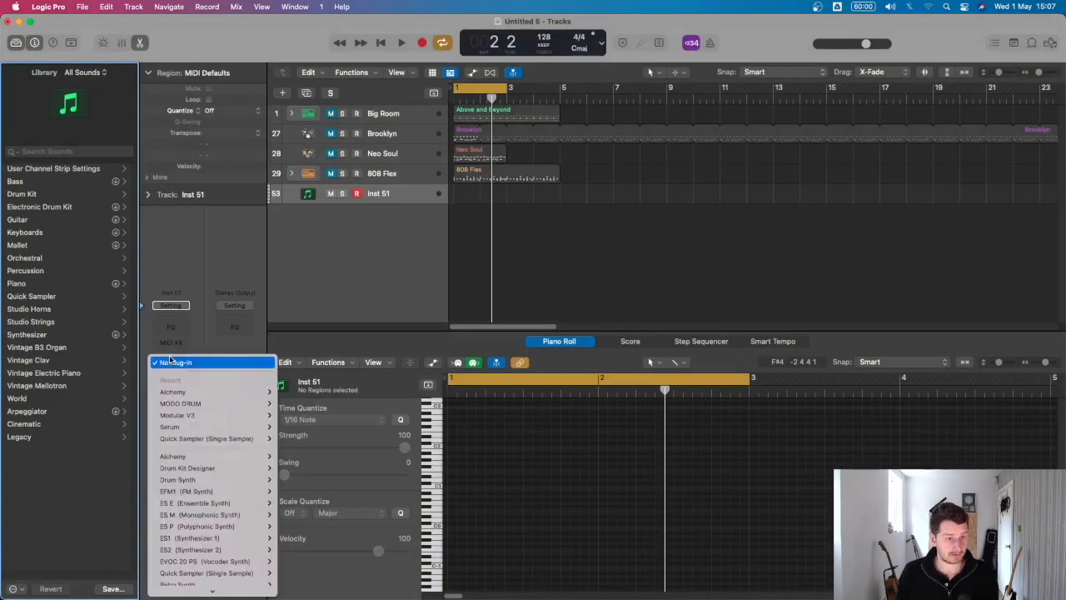
click(30, 193)
click(30, 194)
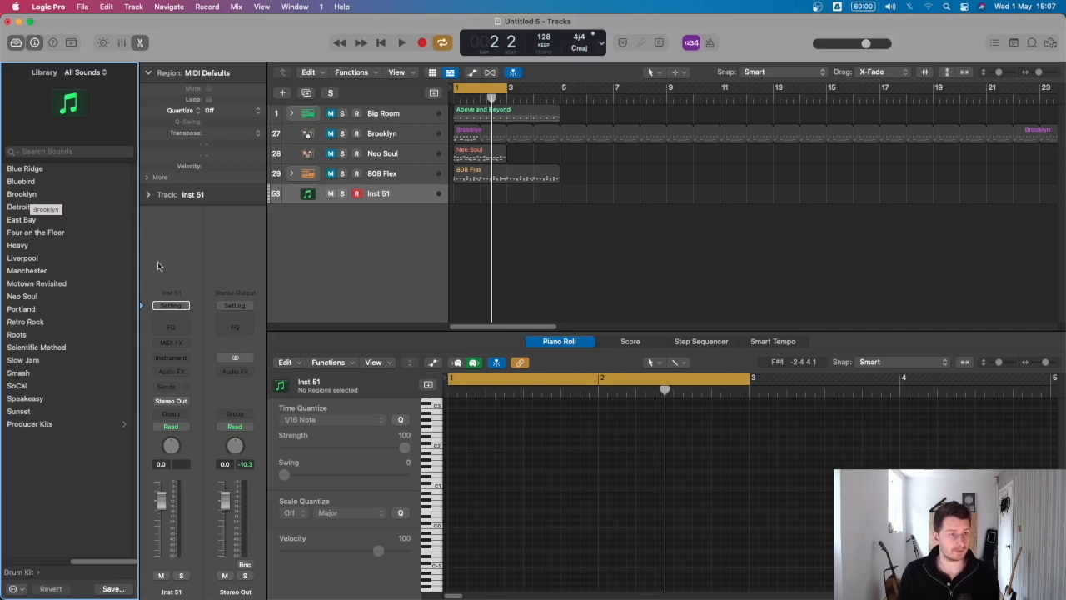
click(35, 297)
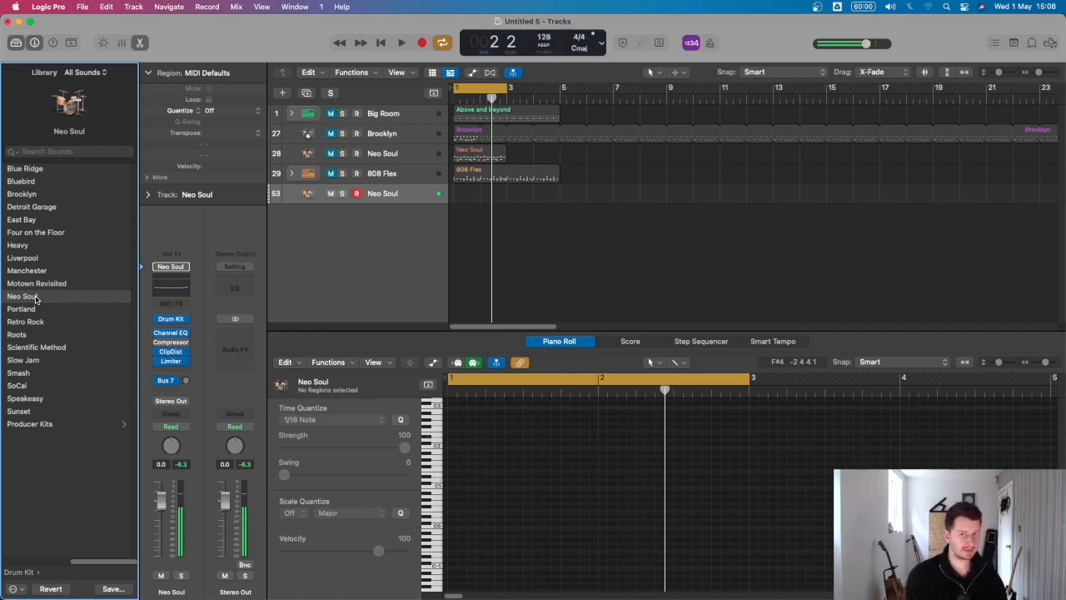
Turn off cycle mode and record a jazz beat on the new Neo Soul track from bar 1 to just past bar 7.
key(c)
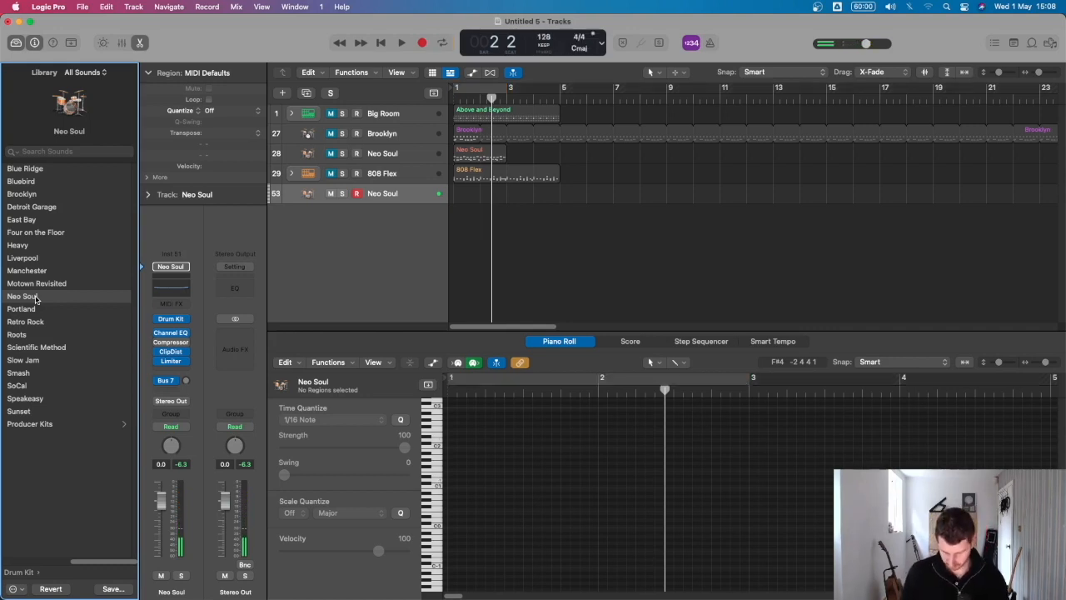
key(Return)
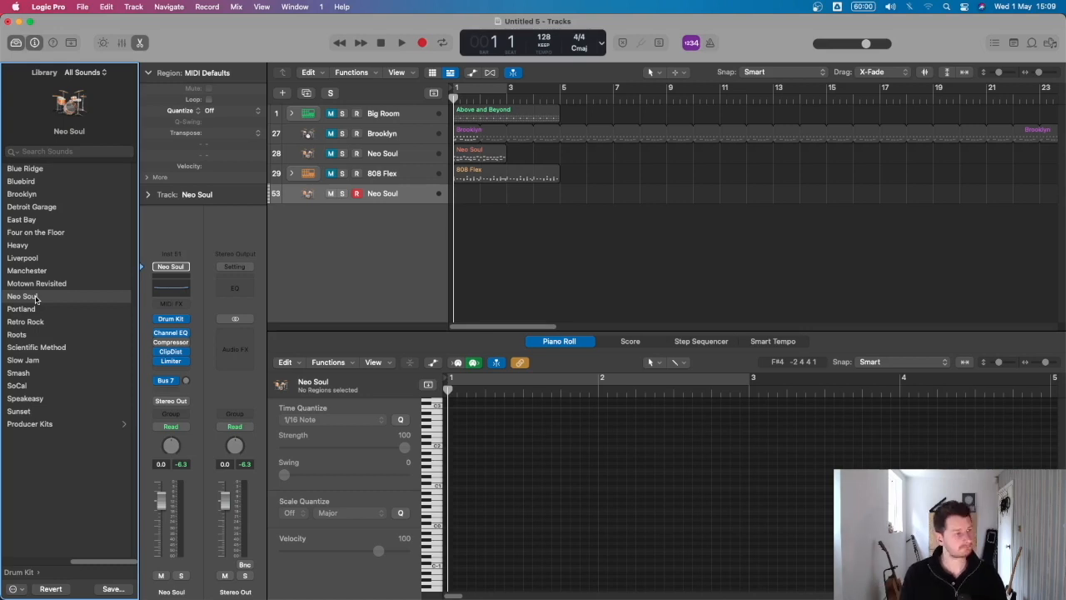
key(r)
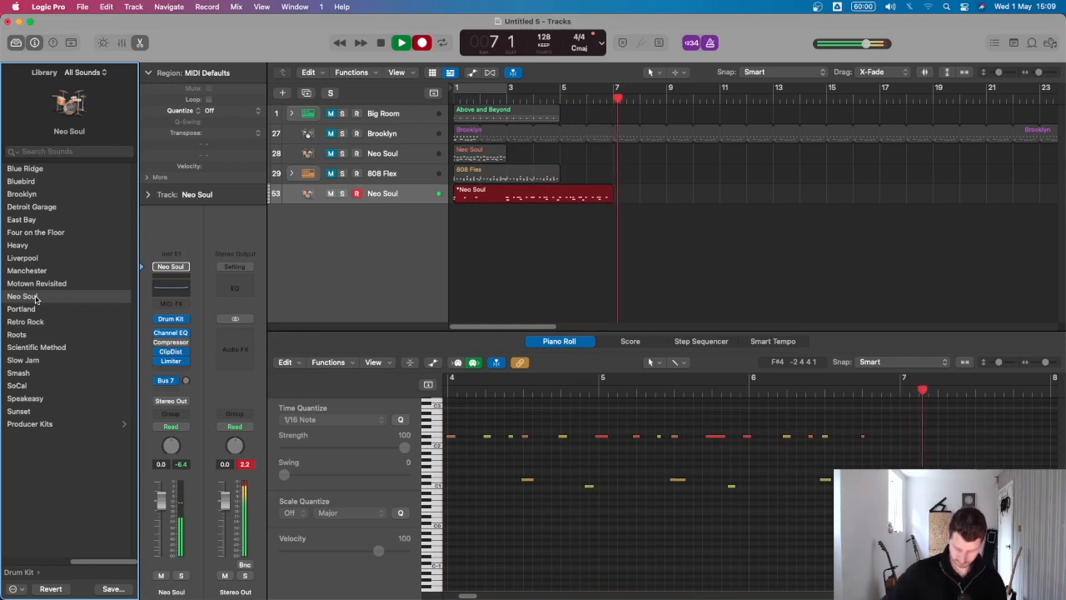
key(space)
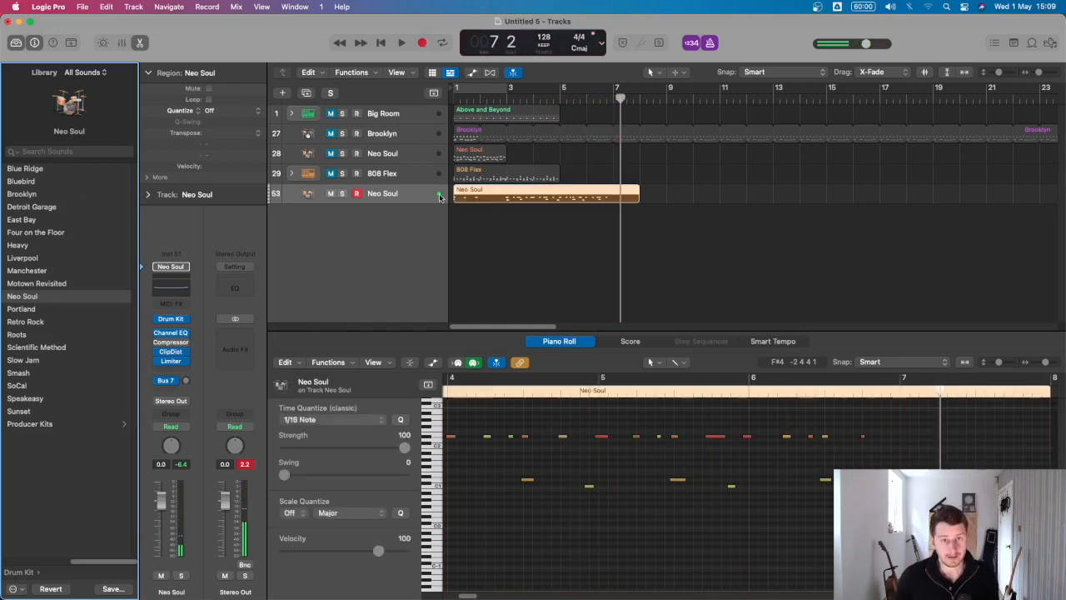
Trim the empty opening bars off the recorded jazz region, start it at bar 1, and shift all its notes one beat earlier.
drag(458, 200, 486, 198)
click(490, 480)
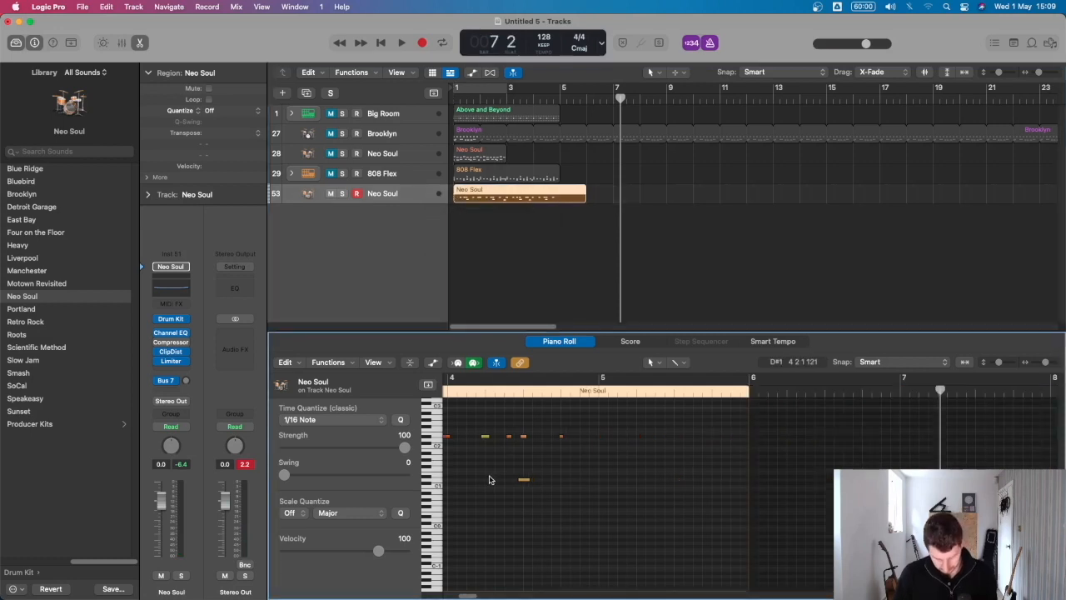
key(super+a)
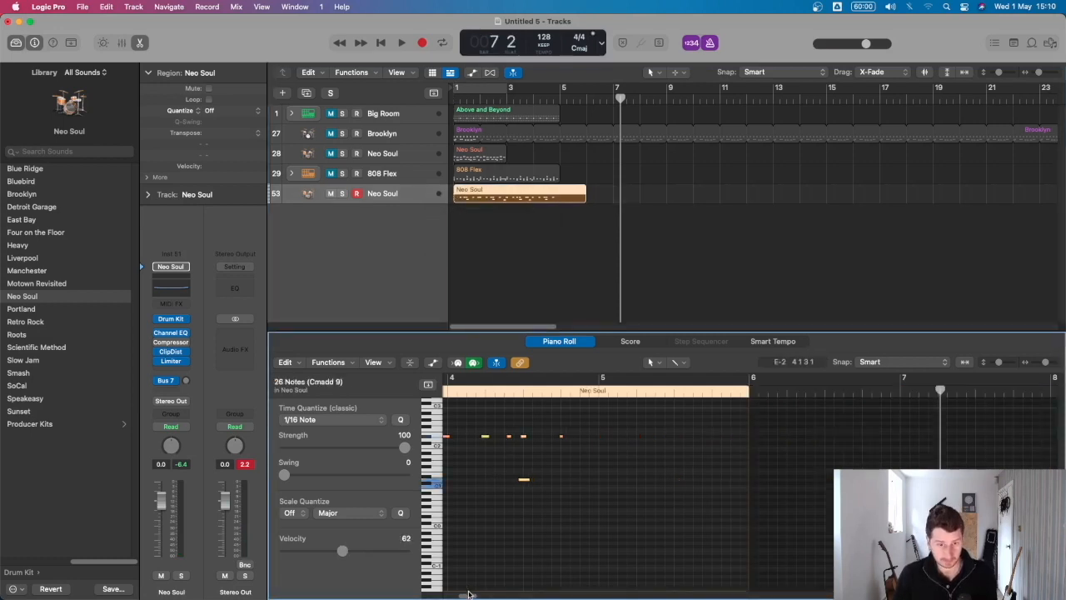
drag(469, 594, 443, 595)
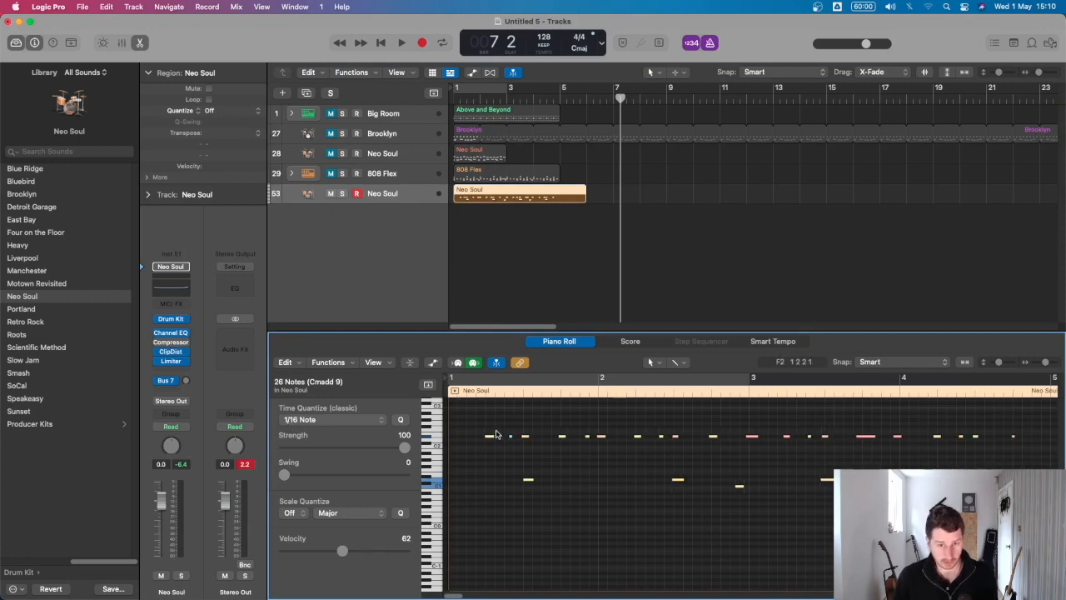
drag(491, 436, 454, 439)
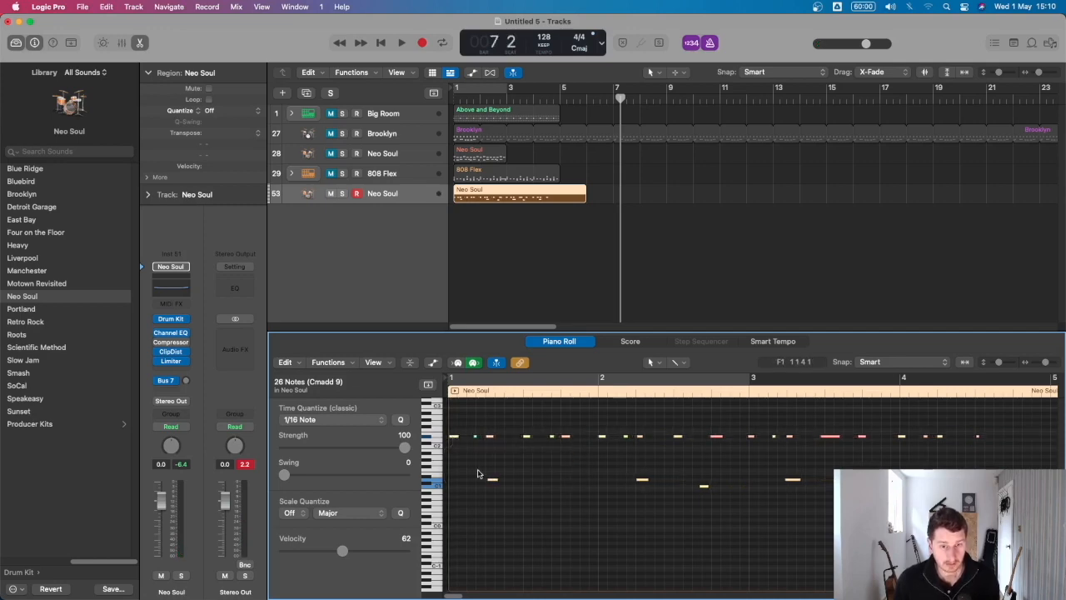
click(477, 473)
key(Return)
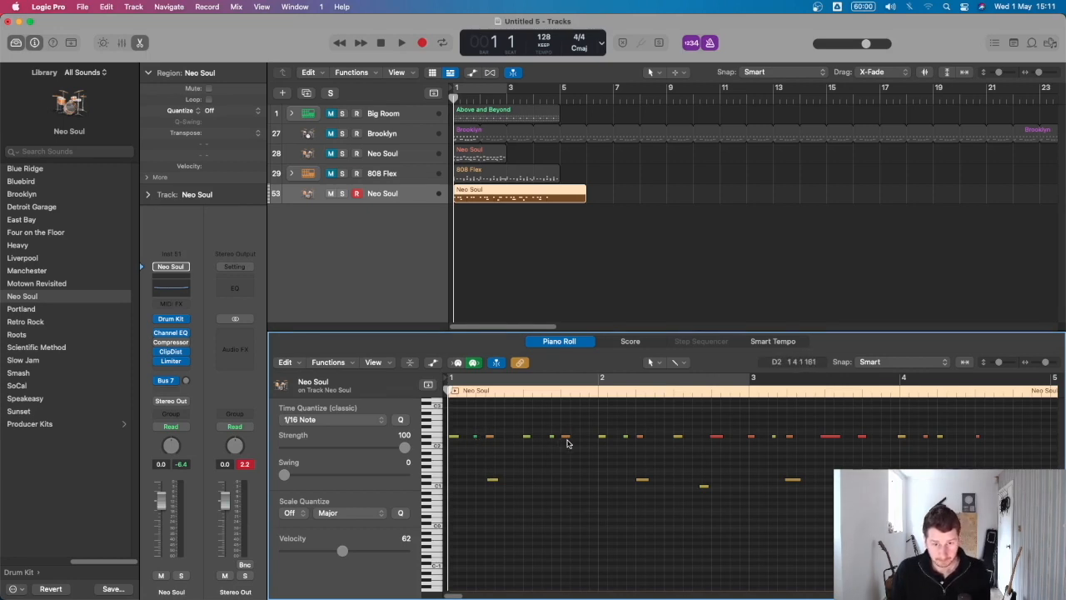
Select the short offbeat cymbal notes in bar 1 of the jazz region.
click(477, 435)
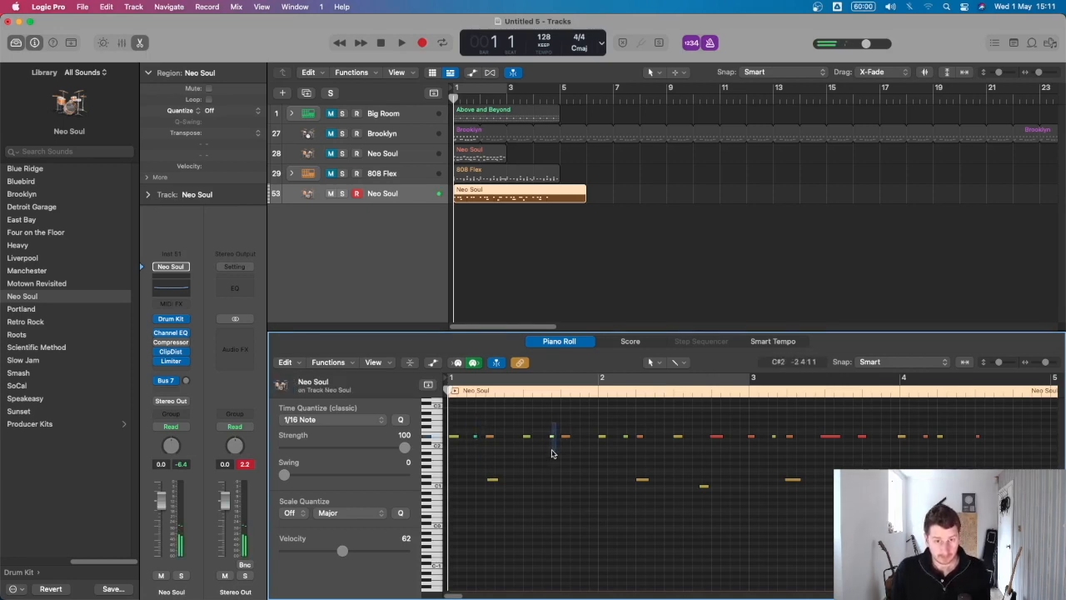
Play back the Neo Soul pattern and add D1 notes on beat 4 of bars 1 and 2.
click(533, 498)
key(space)
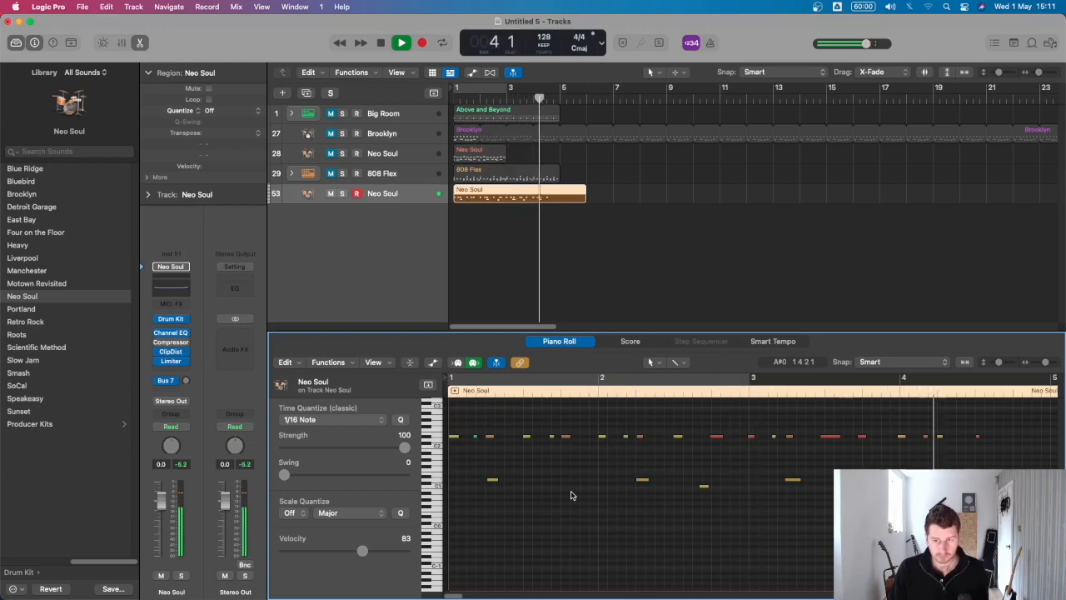
key(shift+r)
key(space)
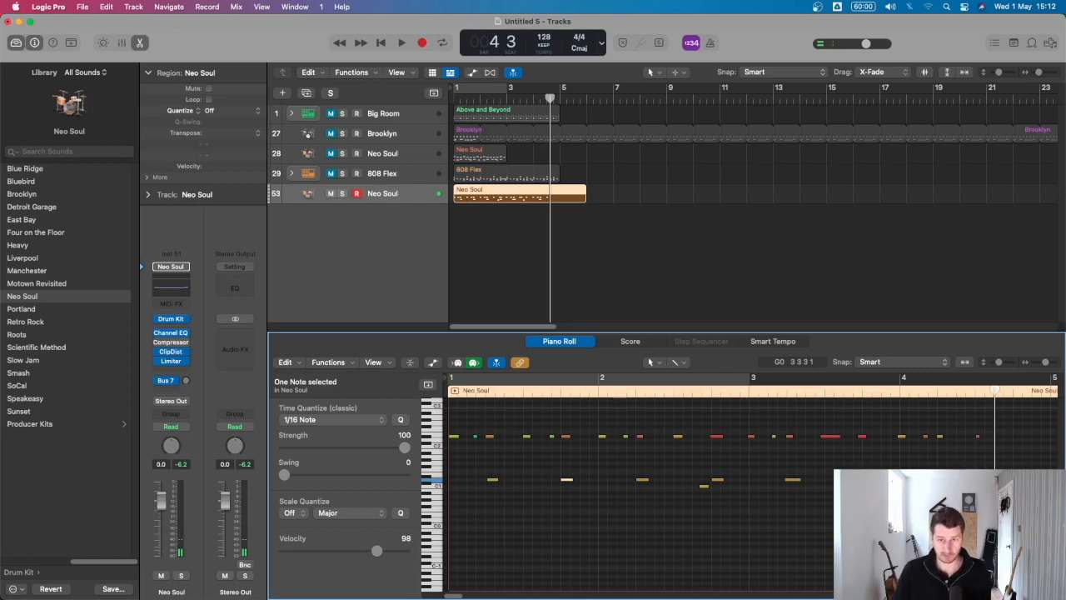
Add four D1 ghost notes at velocity 39: after beat 1 and beat 4 of bar 1, and after beats 2 and 4 of bar 2.
click(459, 481)
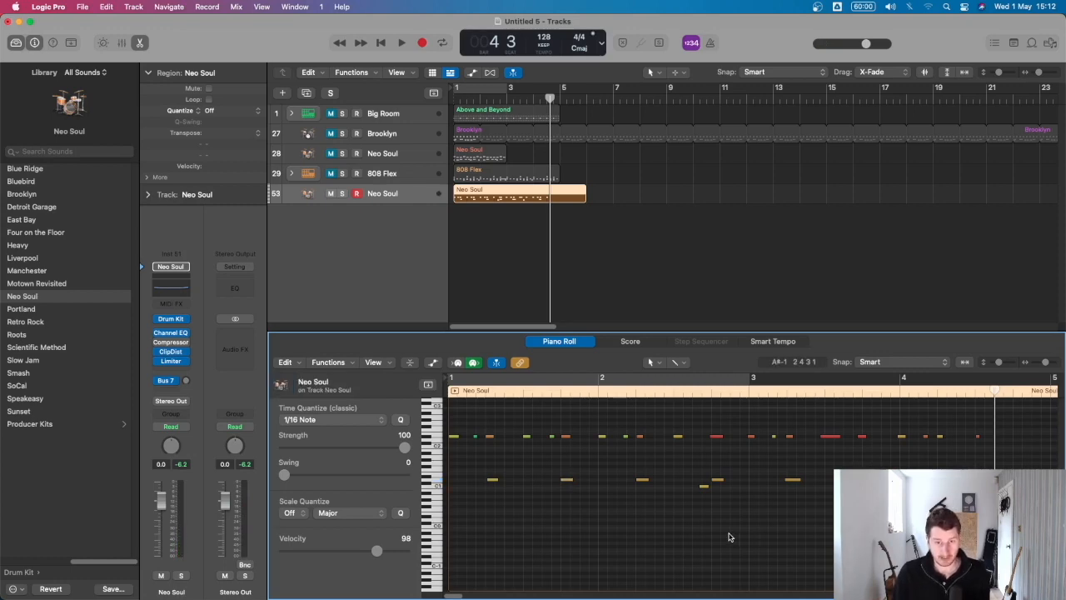
double_click(461, 480)
drag(370, 554, 314, 554)
double_click(591, 481)
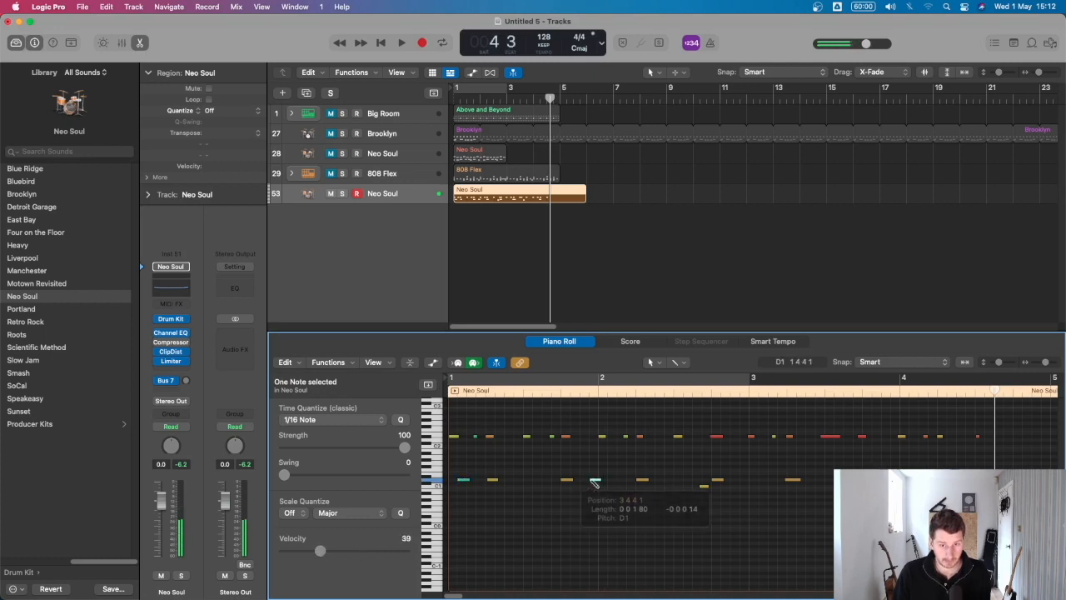
double_click(666, 480)
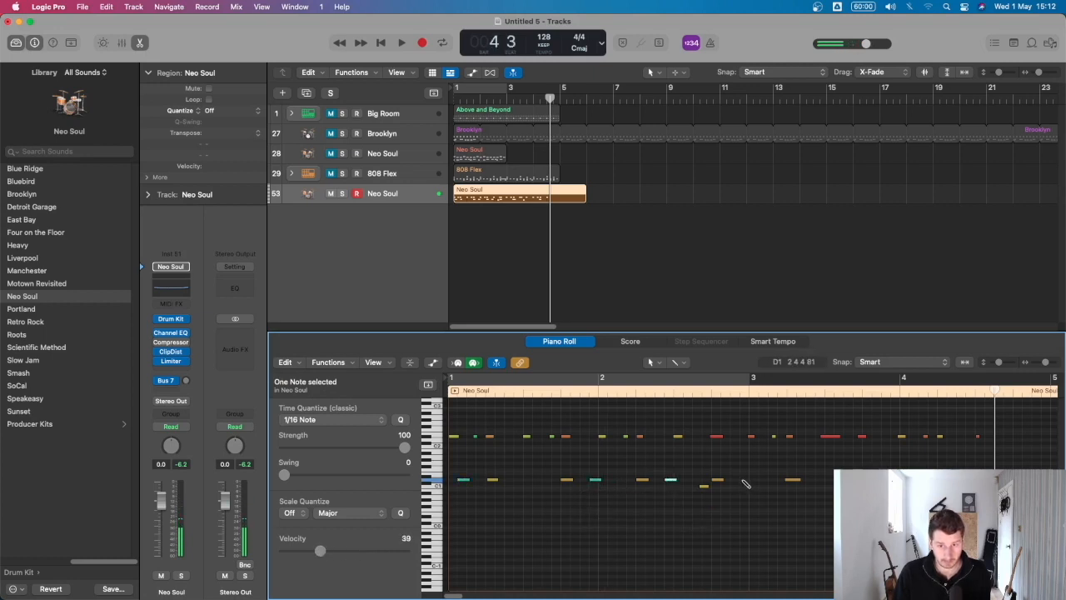
double_click(741, 480)
Play back the pattern and delete the D1 ghost note that follows beat 2 of bar 2.
key(space)
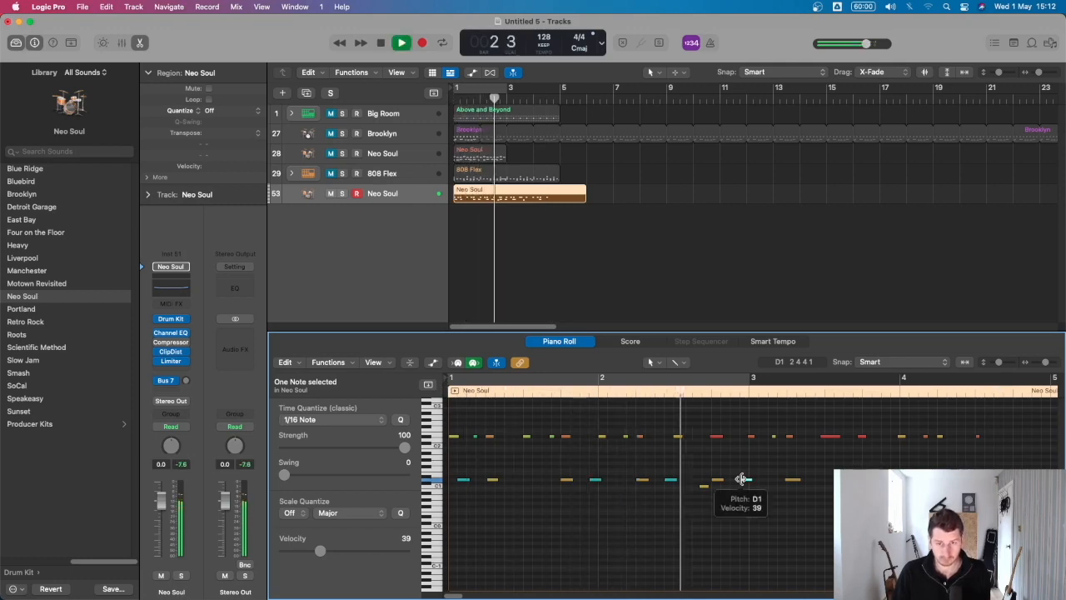
key(space)
shift+click(638, 480)
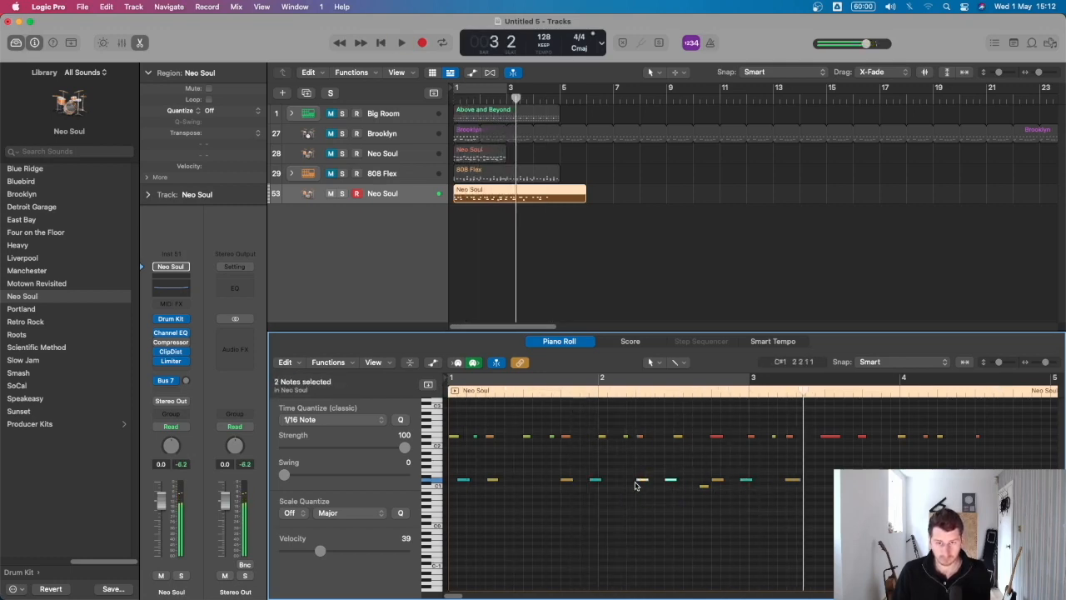
shift+click(638, 480)
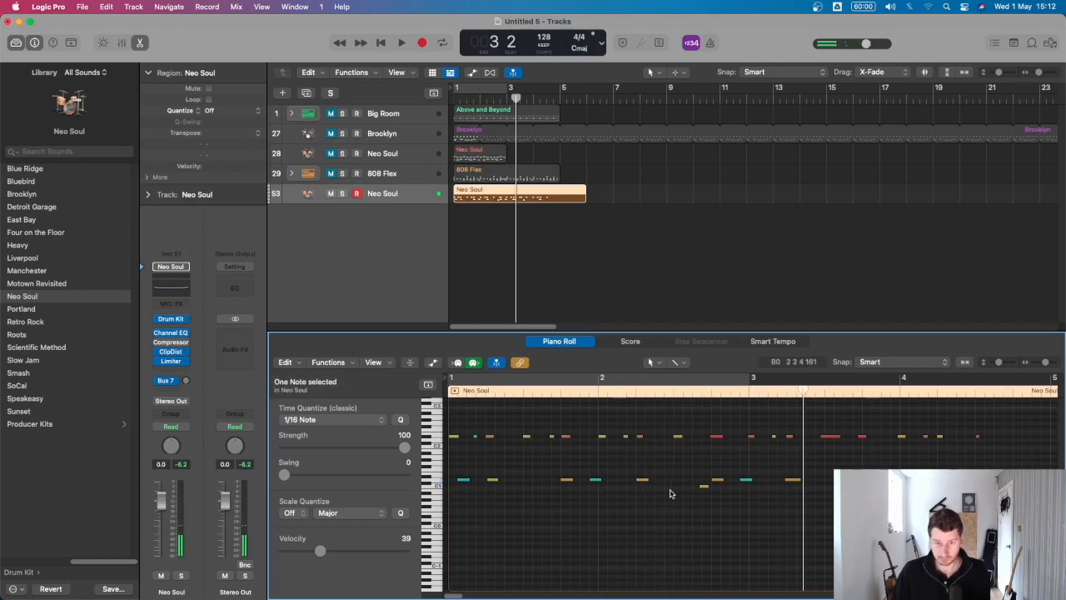
key(space)
key(space)
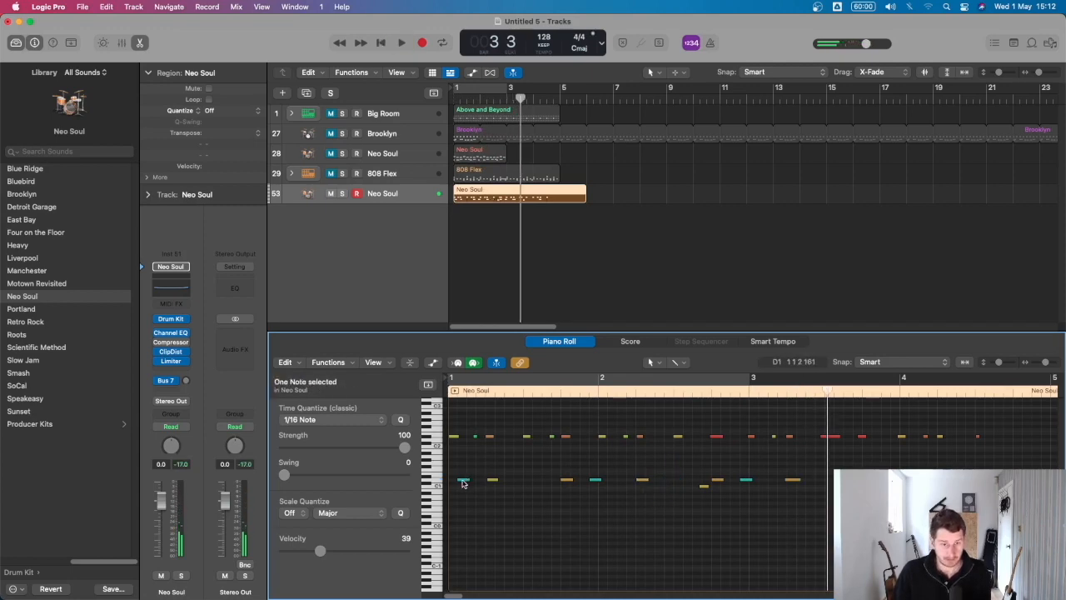
Move the C1 note from bar 2 to the start of bar 1 and play the pattern from the beginning.
click(704, 486)
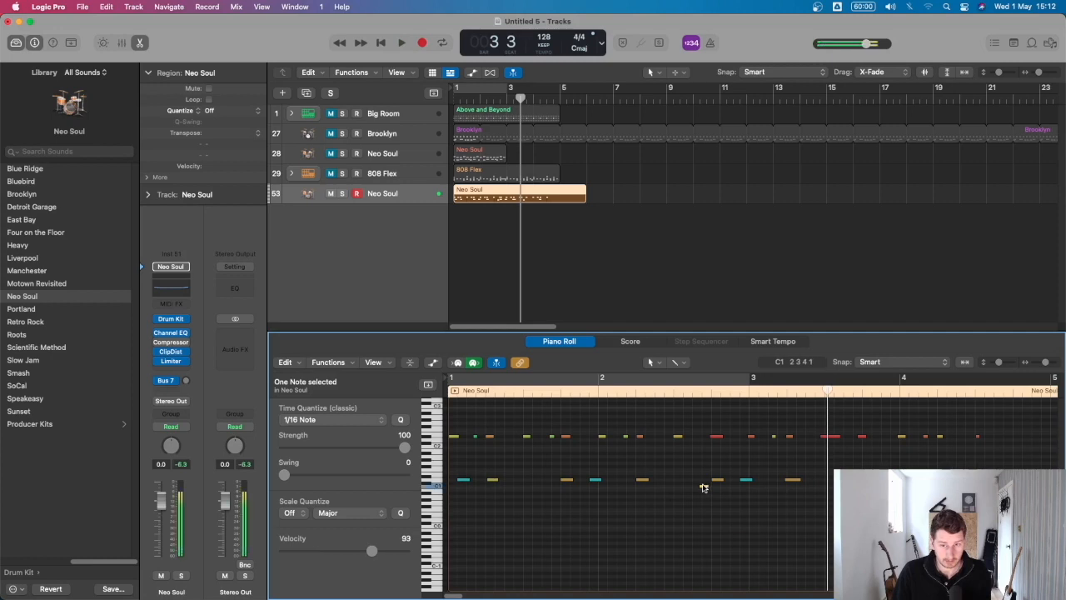
drag(704, 487, 456, 497)
key(Return)
key(space)
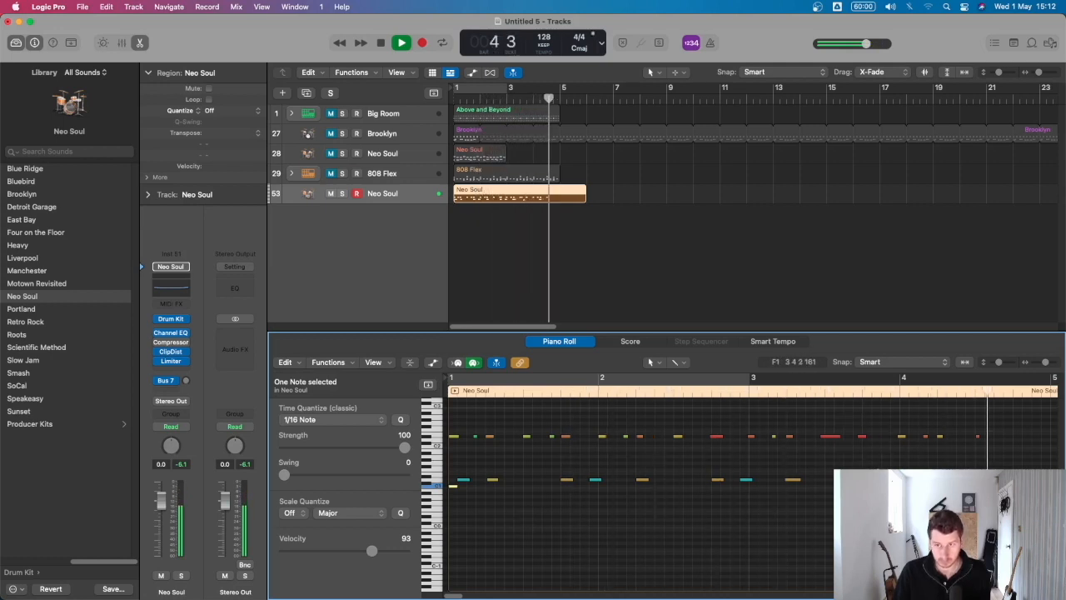
key(space)
Nudge the D#2 notes in bar 4 and those on beats 3 and 4 of bar 3 slightly later.
drag(473, 596, 460, 596)
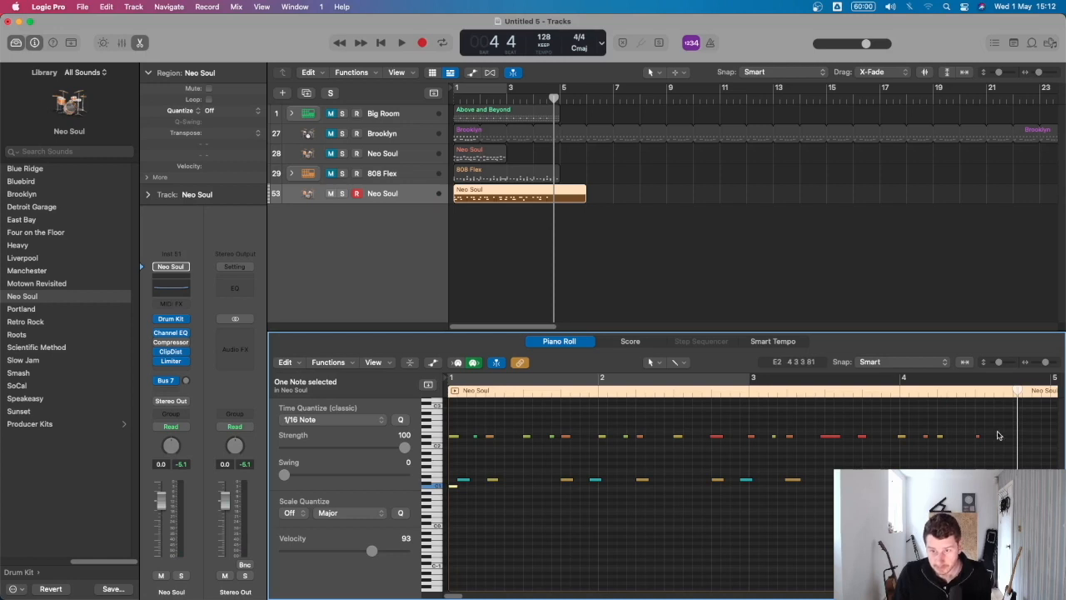
drag(998, 432, 907, 439)
click(751, 437)
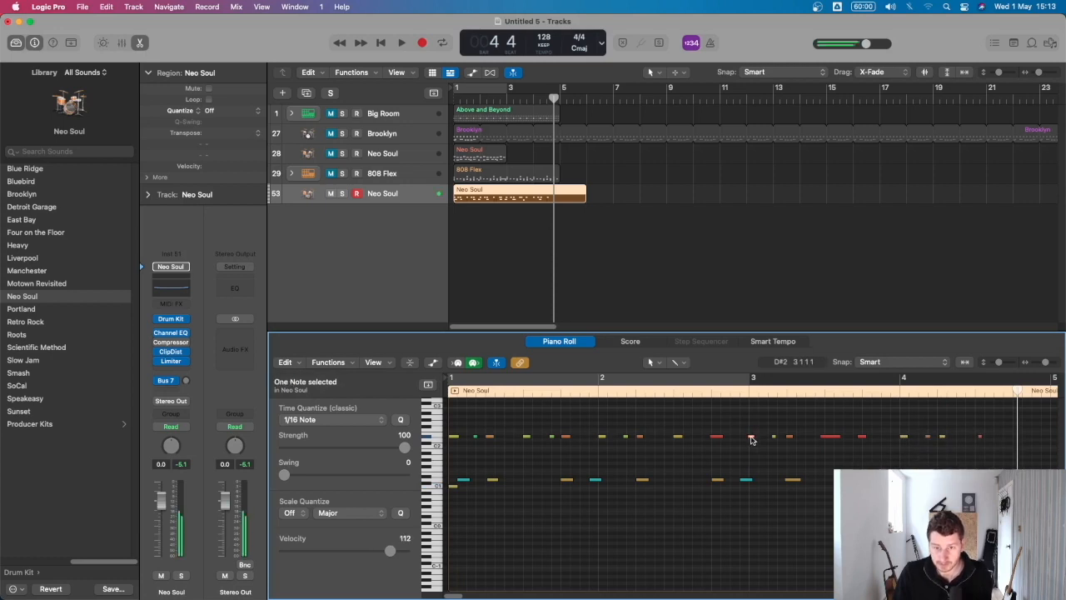
click(829, 437)
click(864, 436)
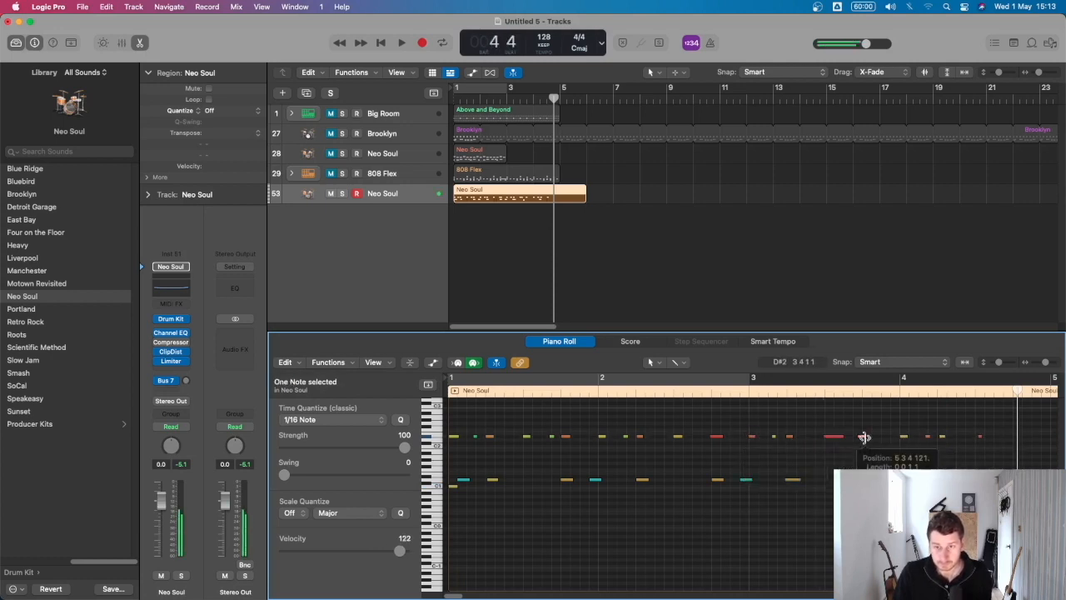
click(863, 438)
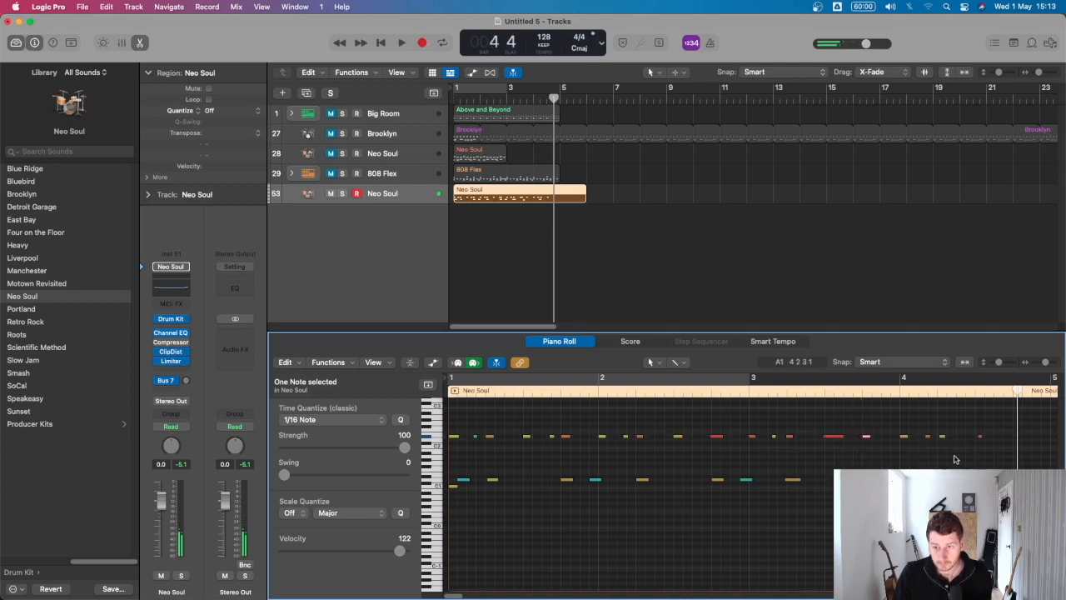
Play the pattern from the start and shift the last D#2 note in bar 4 slightly earlier.
key(Return)
key(space)
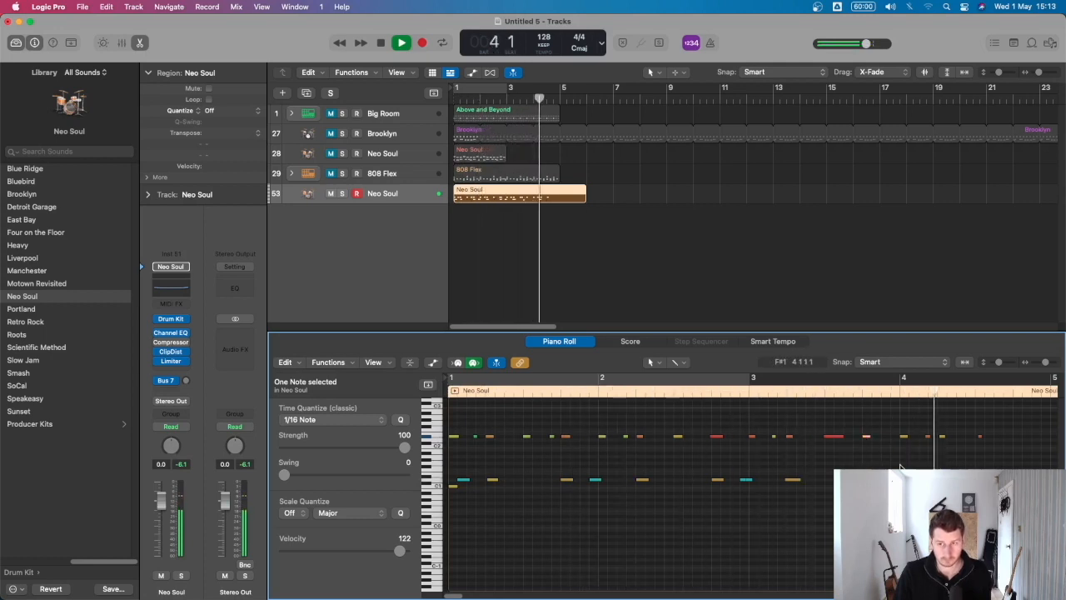
key(space)
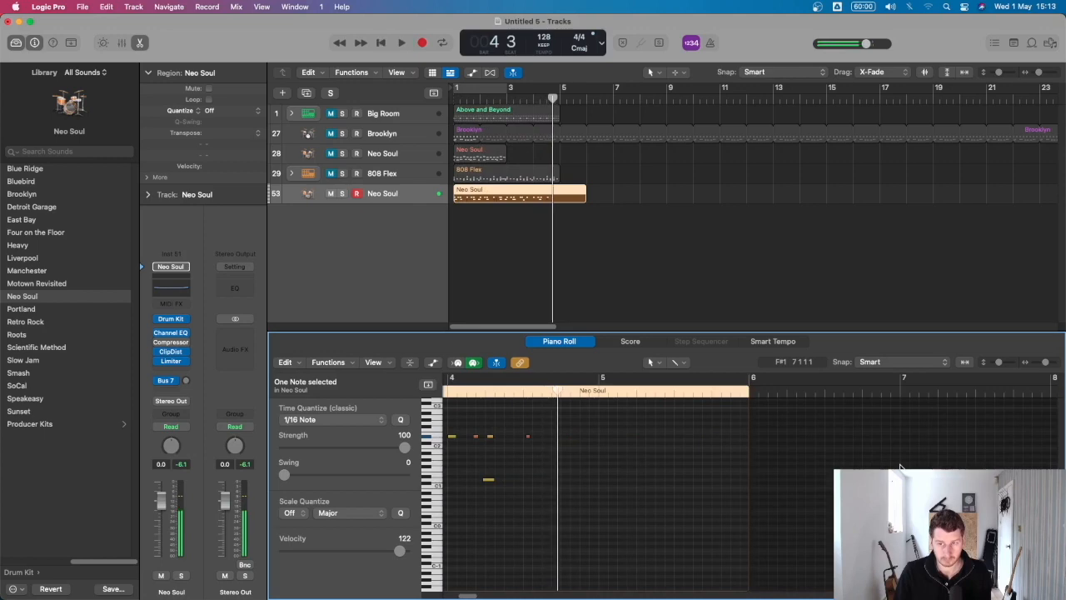
click(521, 436)
key(Return)
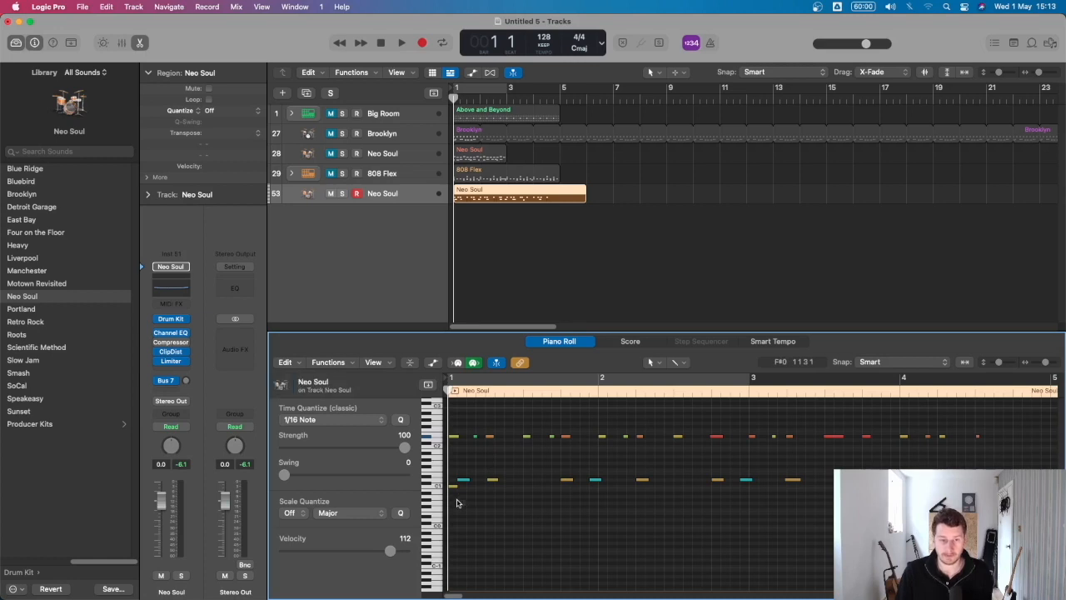
Set the velocity of the opening C1 note to 55 and play back the pattern.
drag(390, 551, 347, 552)
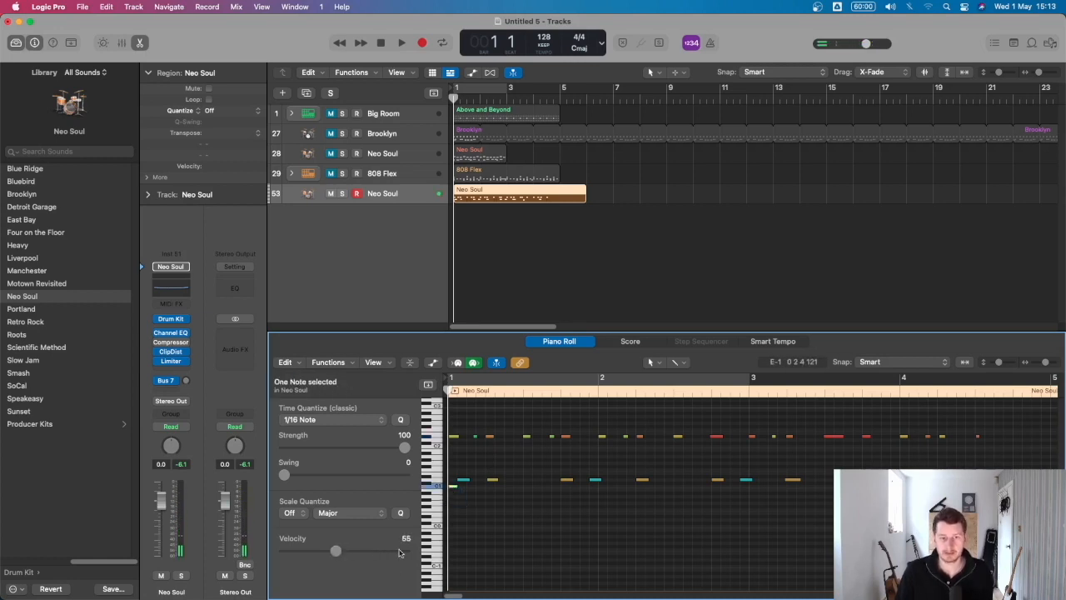
key(space)
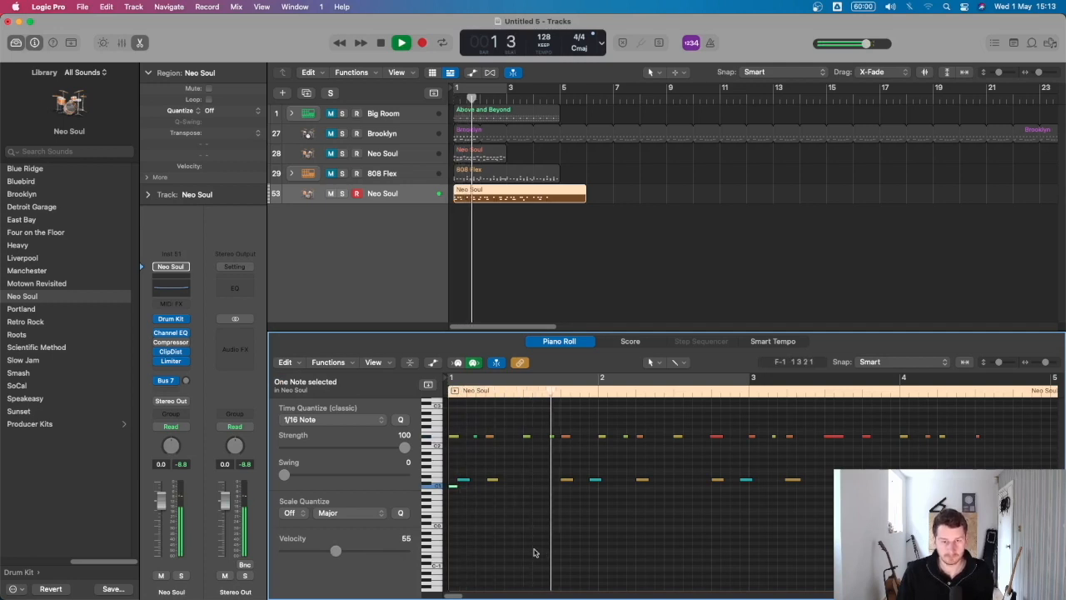
key(space)
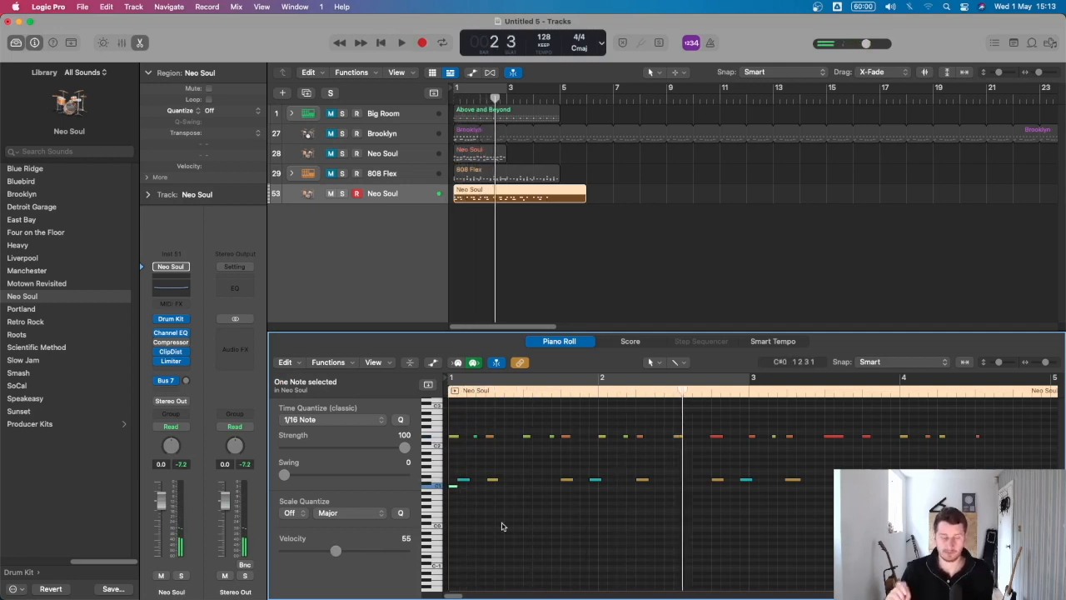
key(space)
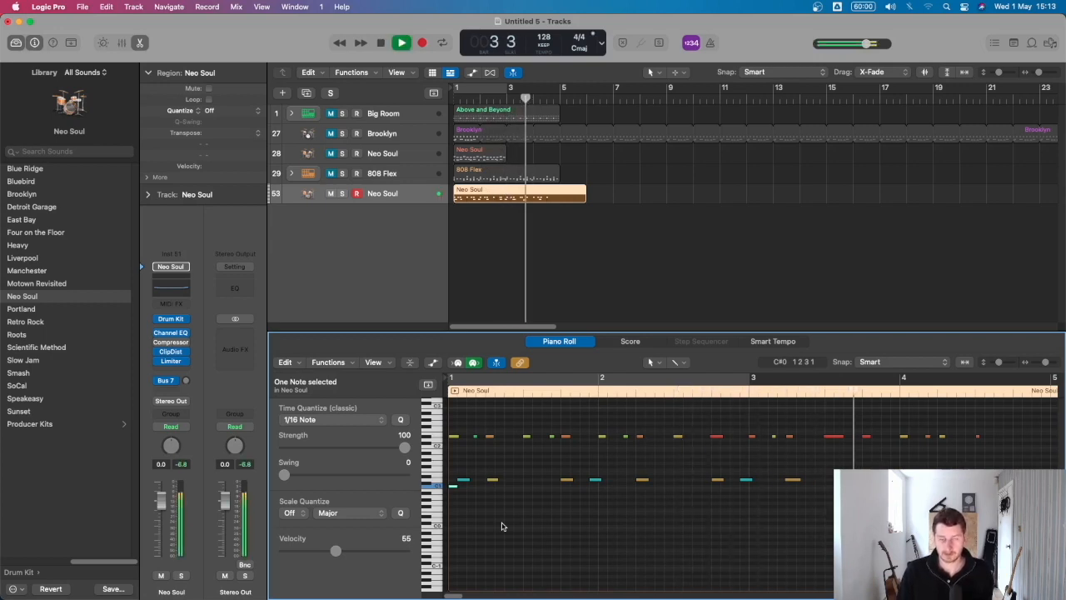
key(space)
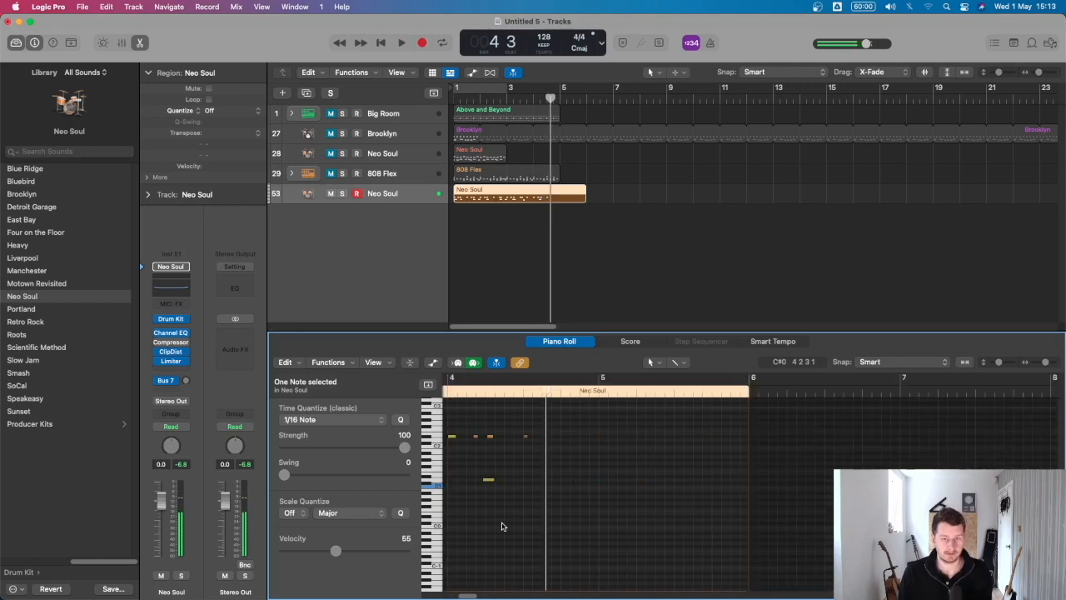
key(Return)
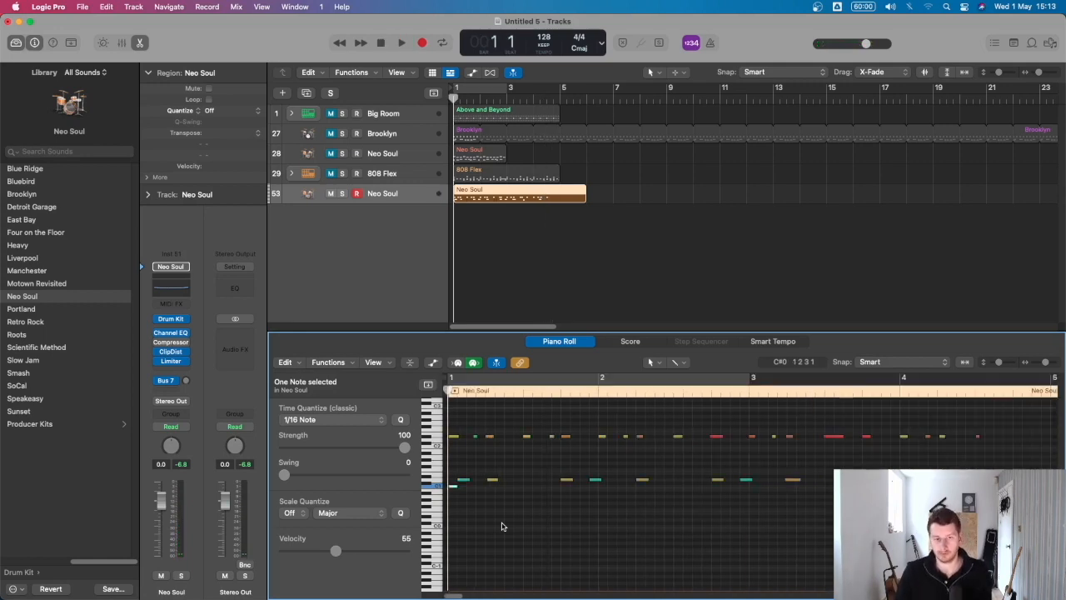
key(space)
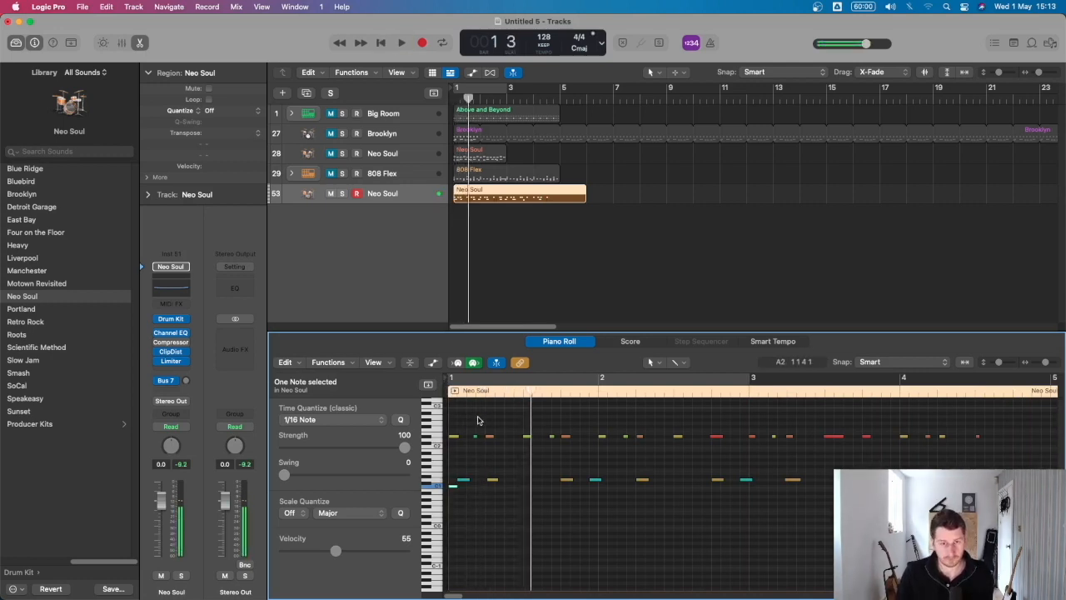
key(space)
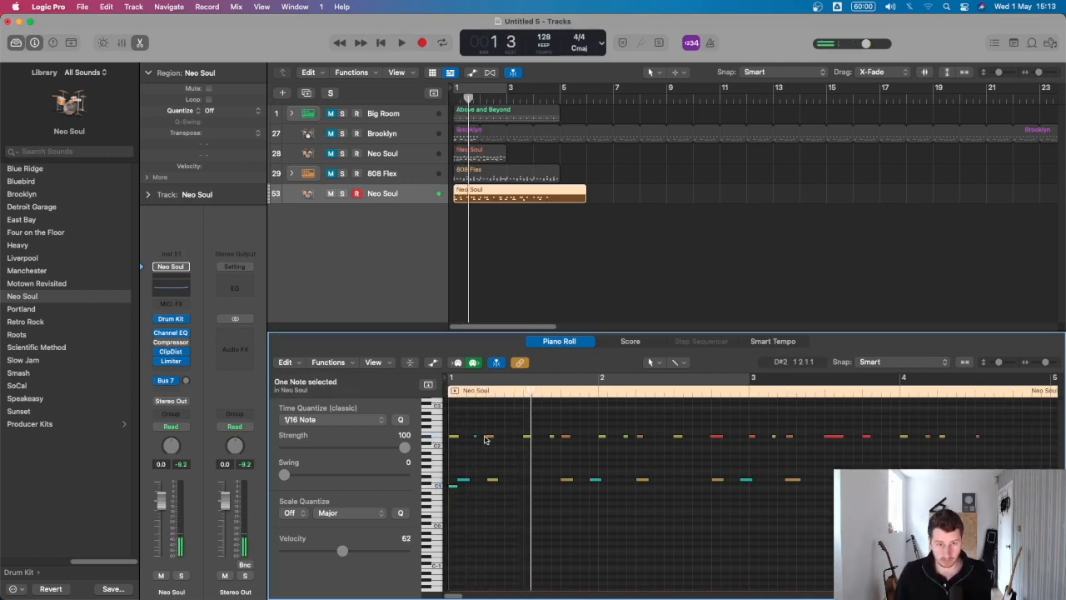
Move the two short low-velocity D#2 notes in bar 1 to halfway after beats 2 and 4, and play them back.
drag(475, 435, 582, 441)
key(space)
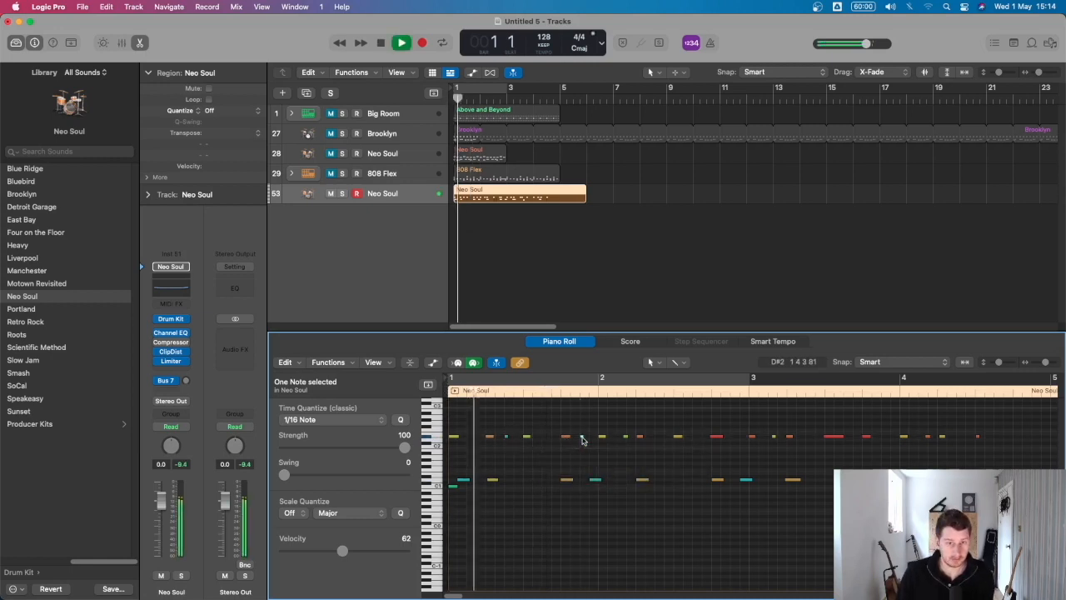
key(space)
Delete the D1 ghost note after beat 1 of bar 1 and play back the pattern.
click(463, 480)
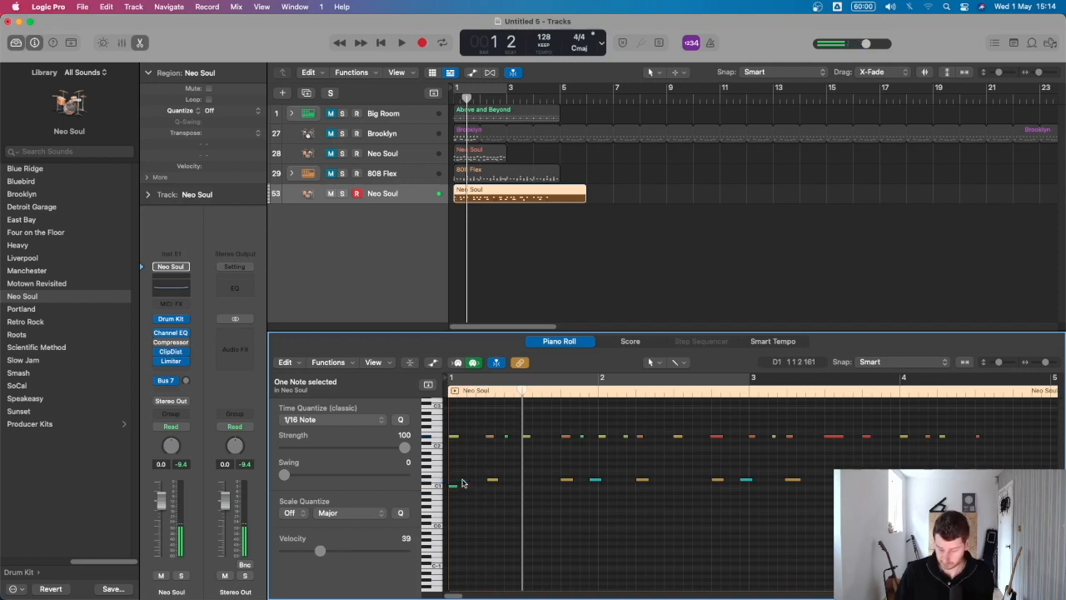
key(space)
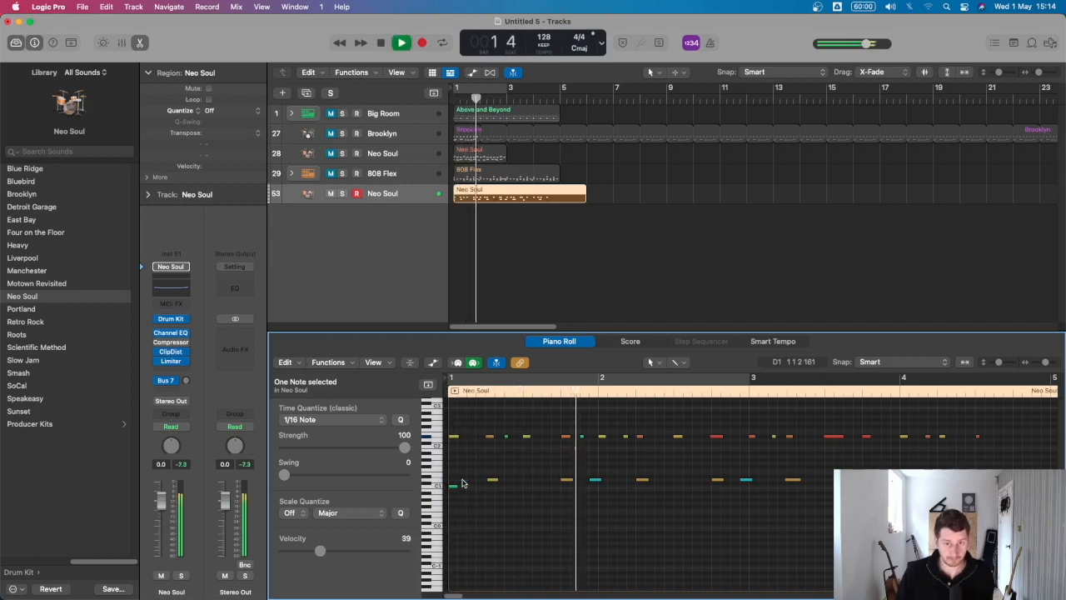
key(space)
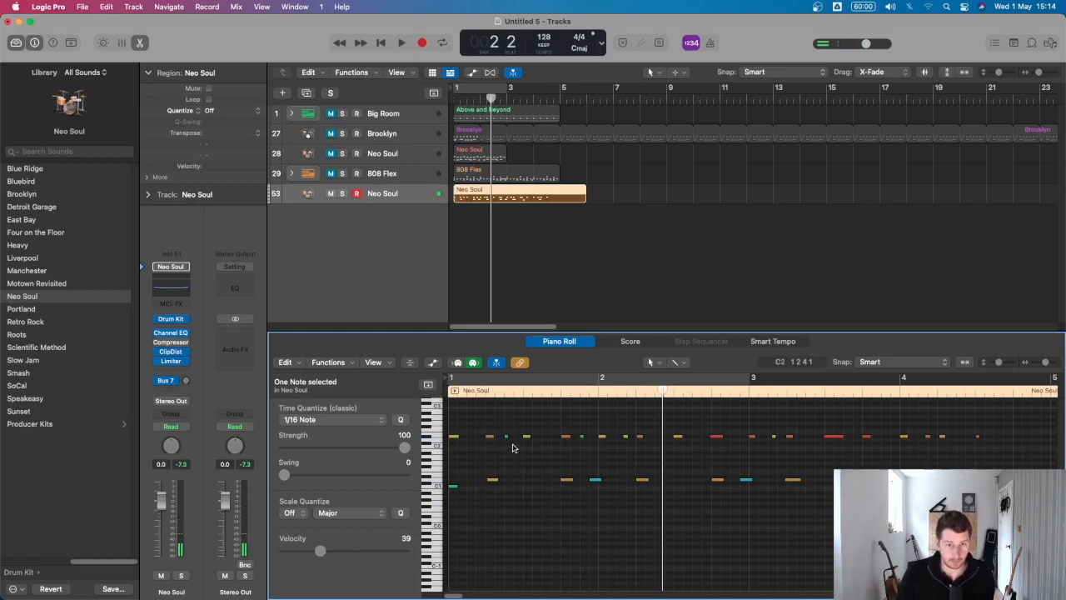
Nudge the short D#2 notes after beats 2 and 4 of bar 1 slightly later and play from the start.
mouse_move(506, 439)
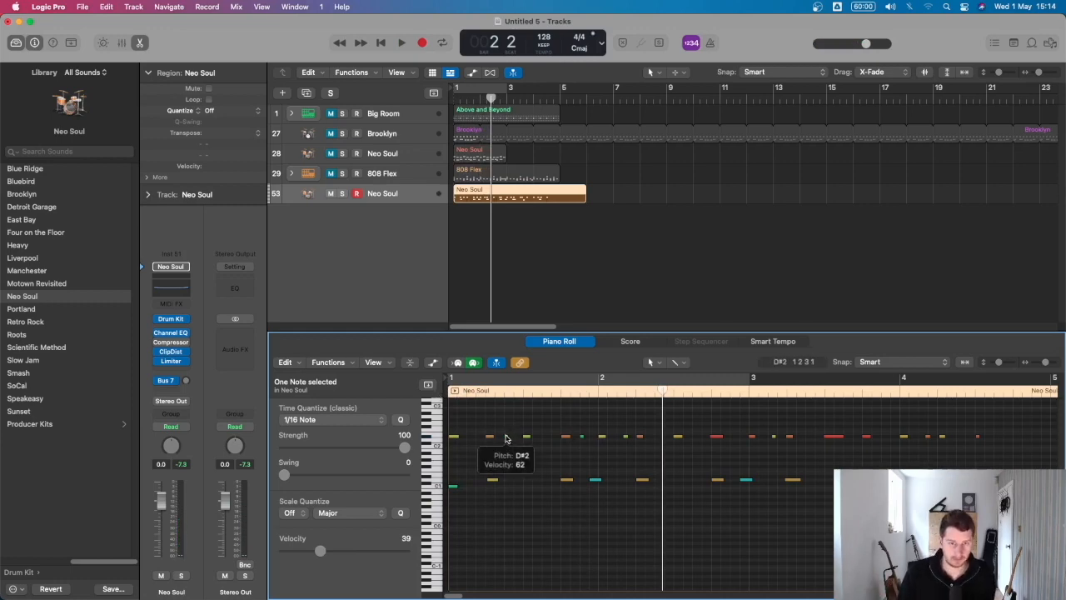
click(506, 438)
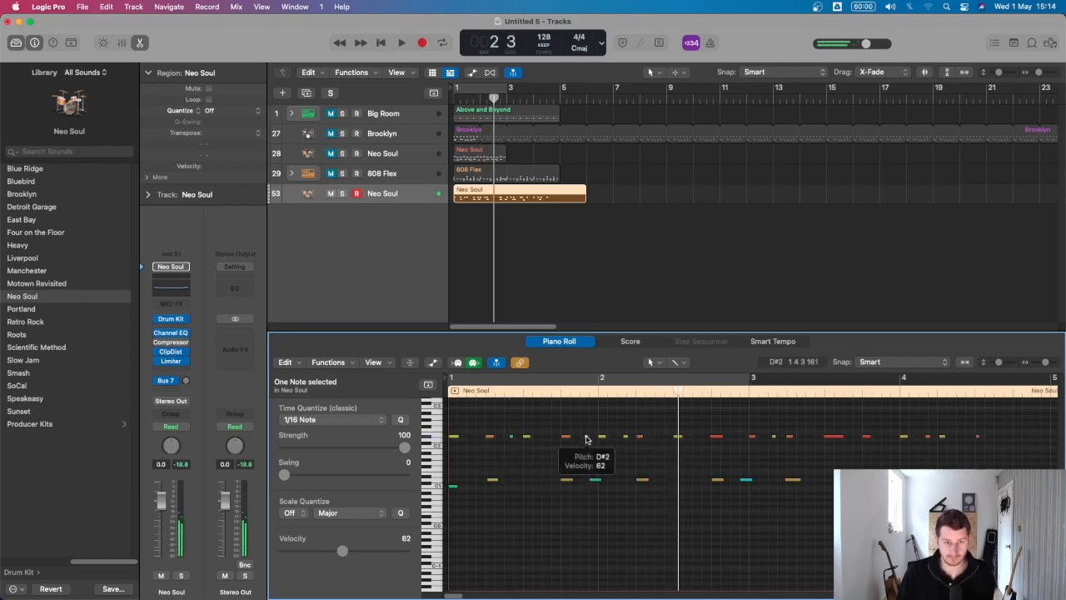
key(Return)
key(space)
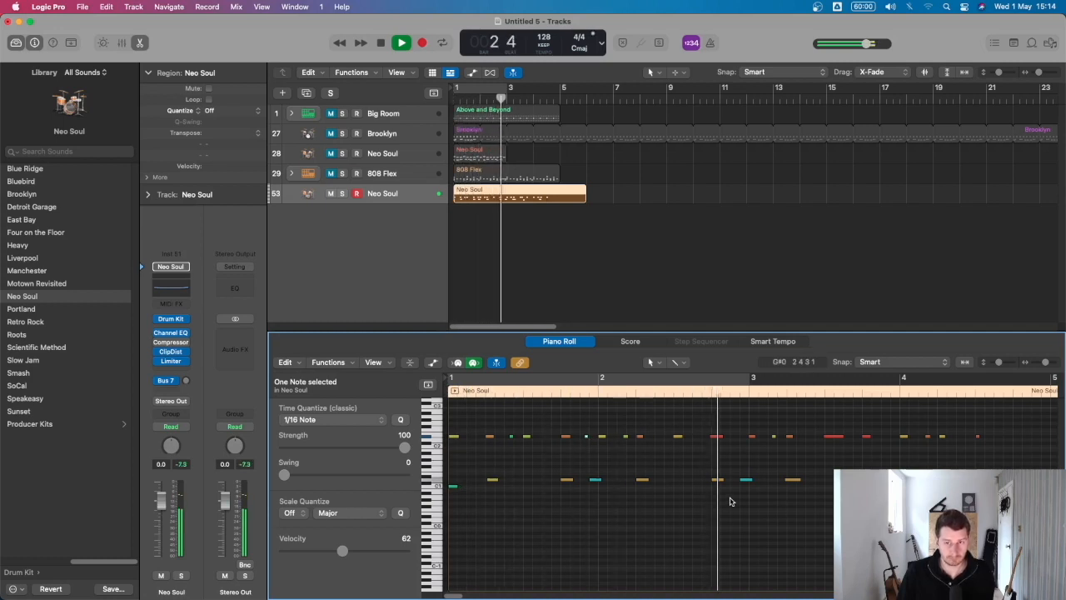
key(space)
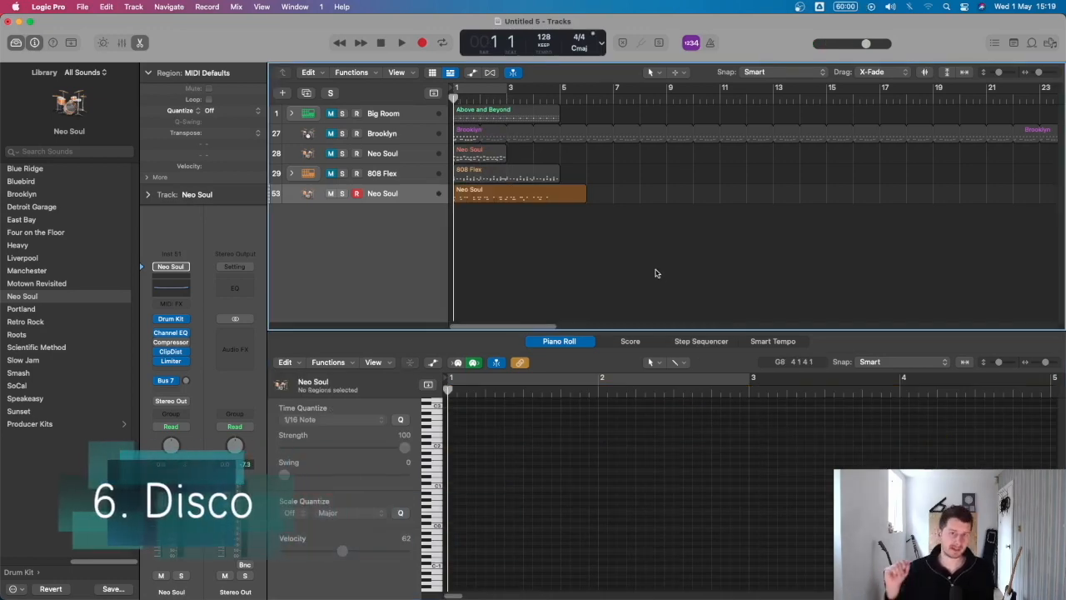
Create a new software instrument track below the last Neo Soul track.
key(alt+super+s)
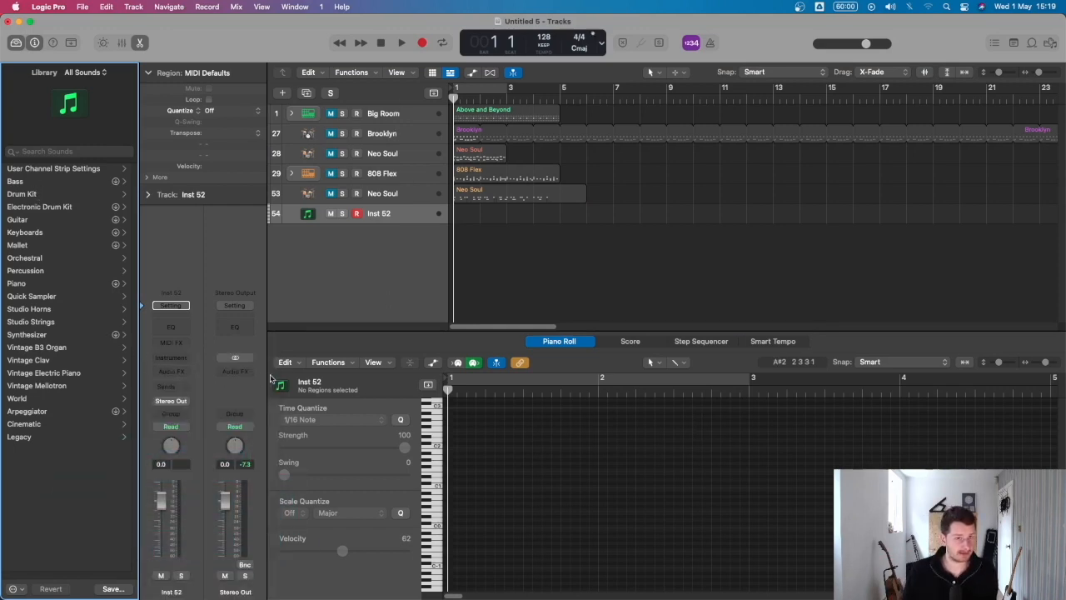
Load the Four on the Floor drum kit on the new track and record a two-bar disco pattern from bar 1.
click(23, 194)
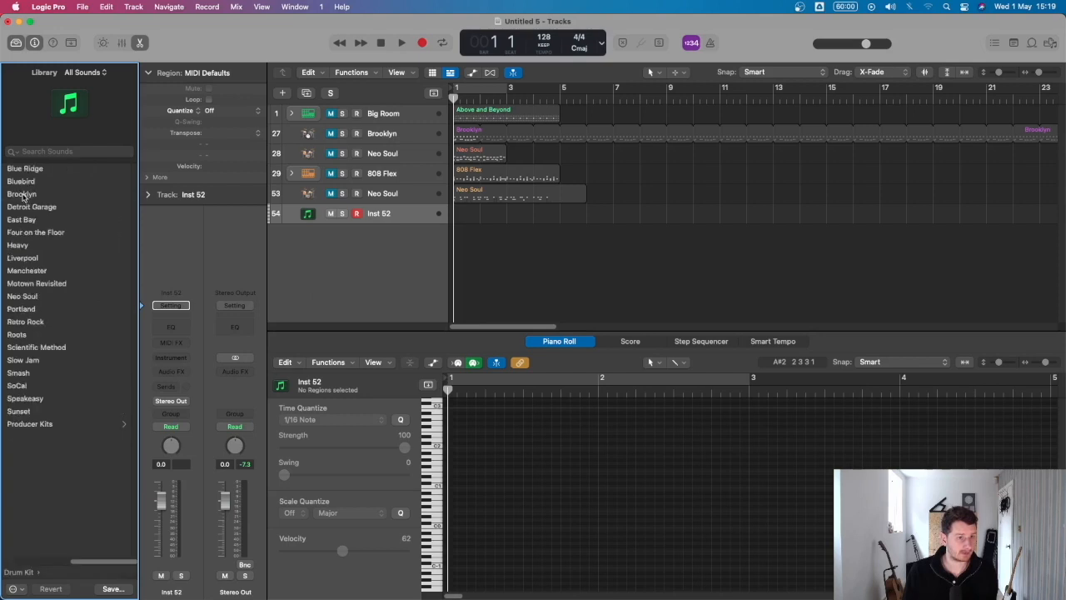
click(40, 233)
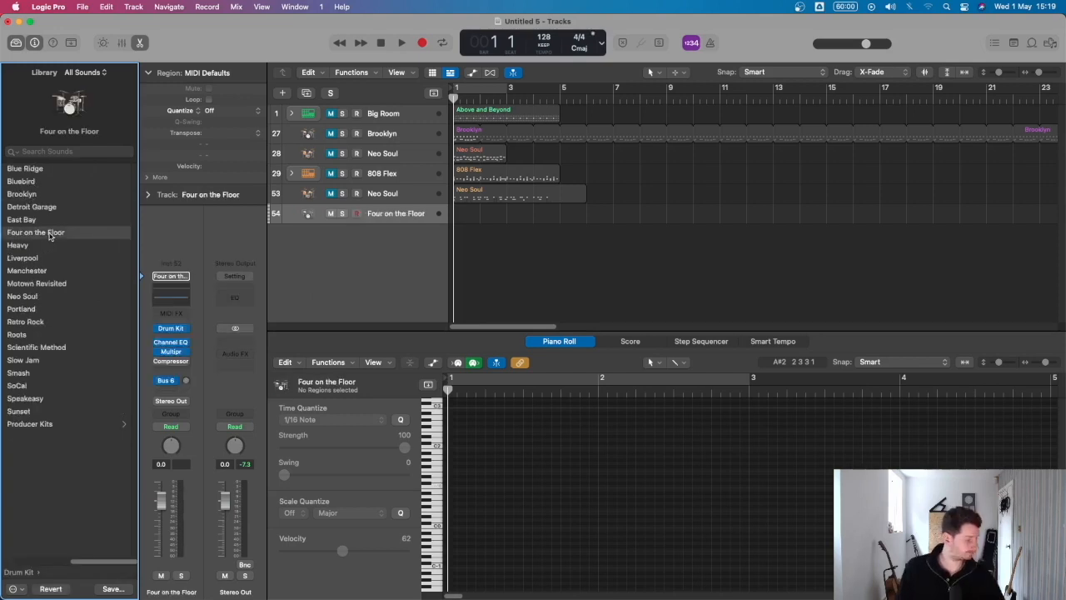
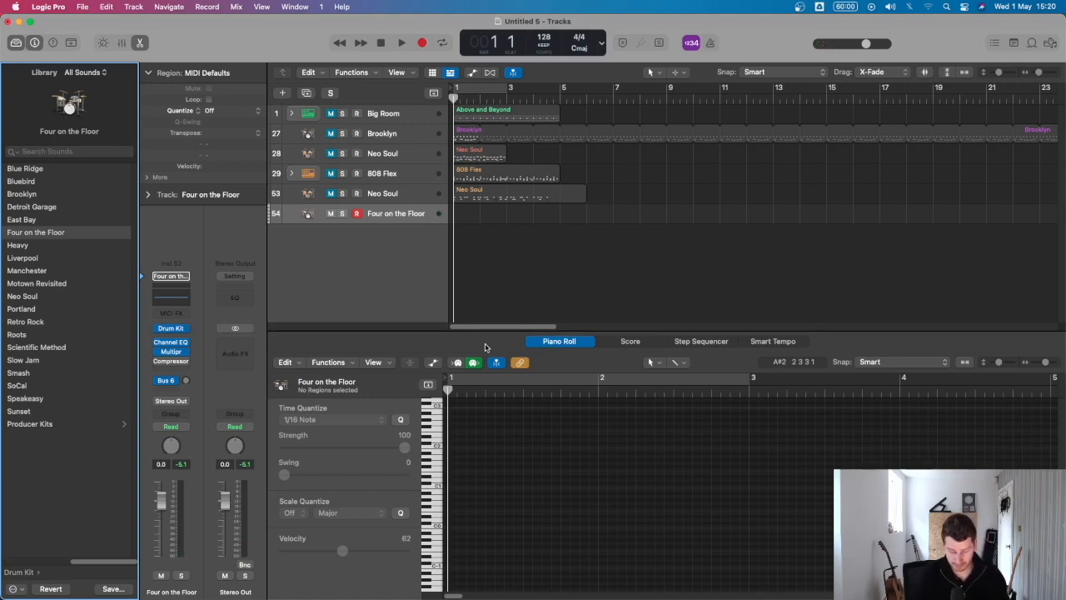
key(r)
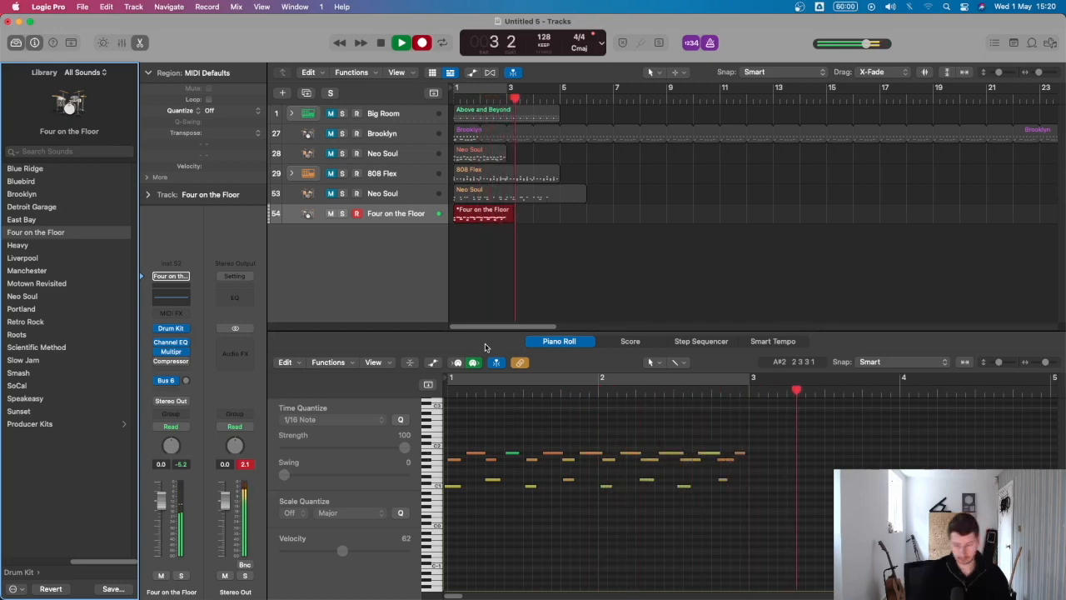
key(space)
Extend the recorded region's start to include the early first notes, and quantize all its notes to 1/8 Note.
click(466, 483)
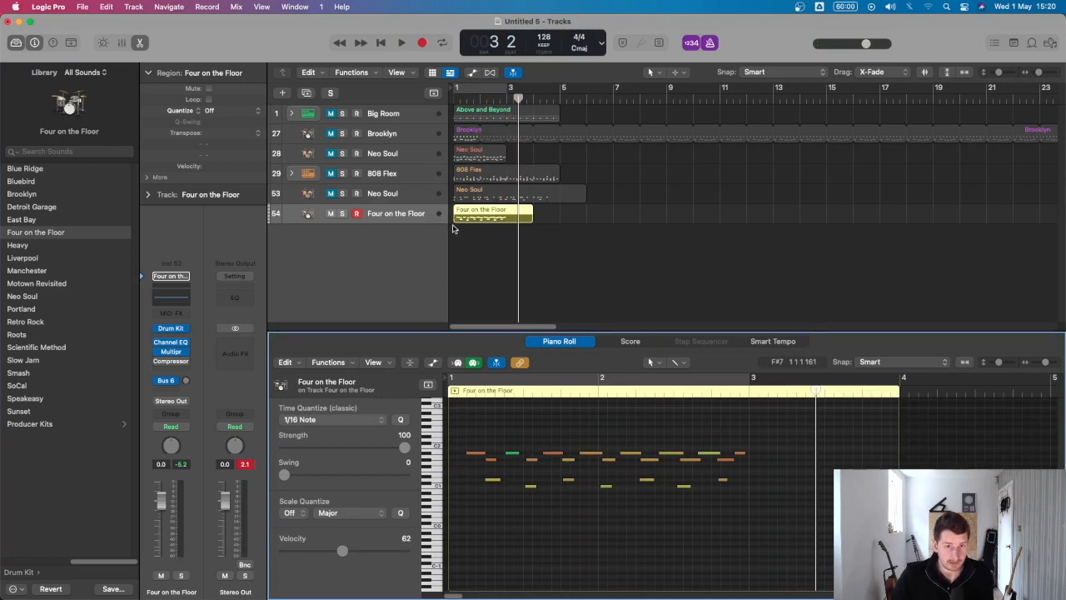
drag(453, 215, 407, 217)
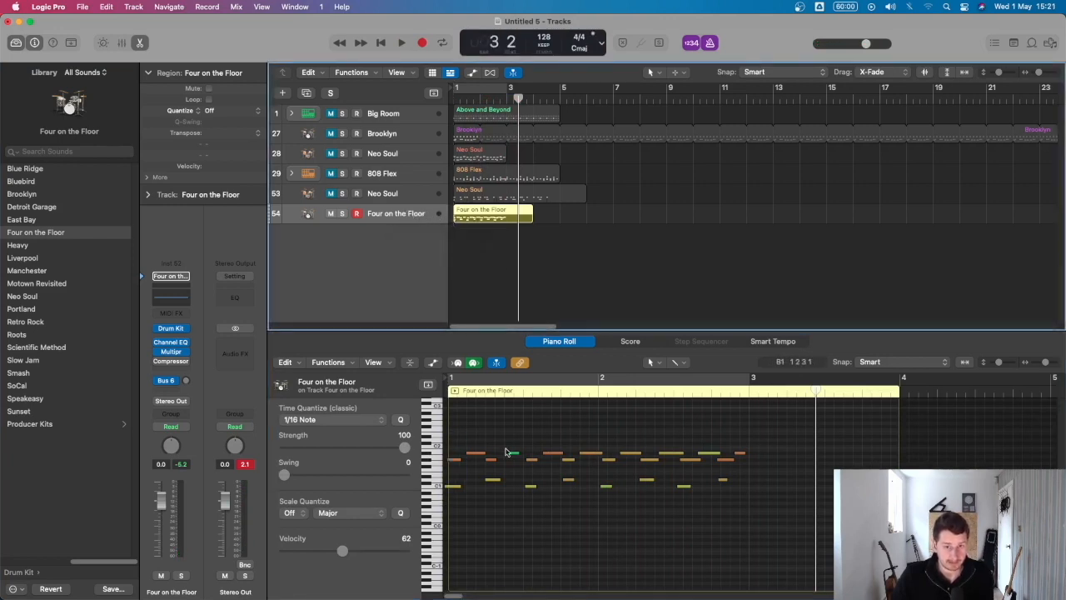
click(467, 430)
key(super+a)
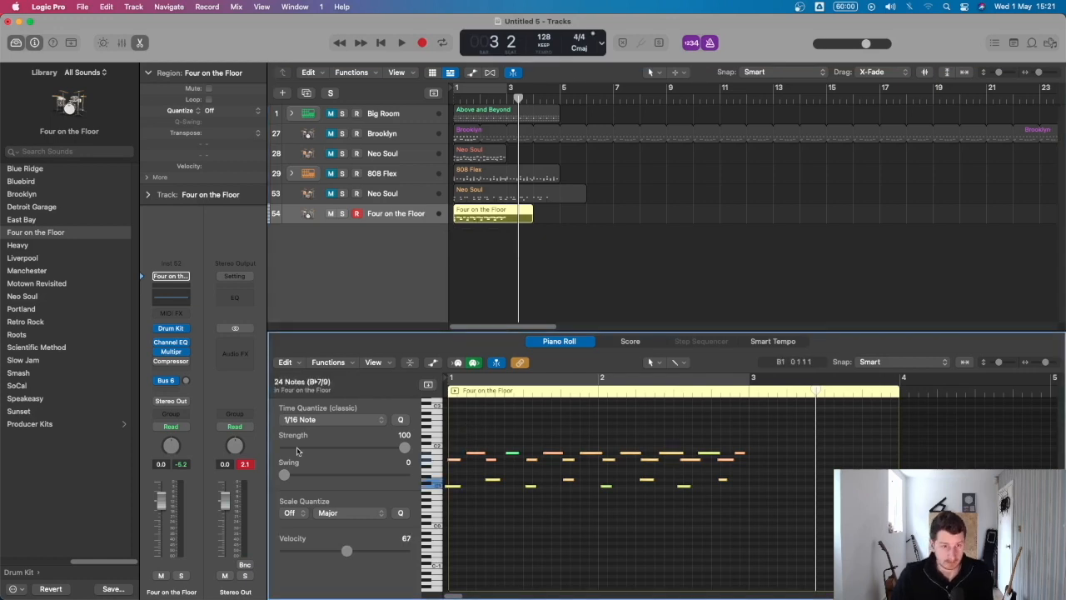
click(317, 419)
click(323, 409)
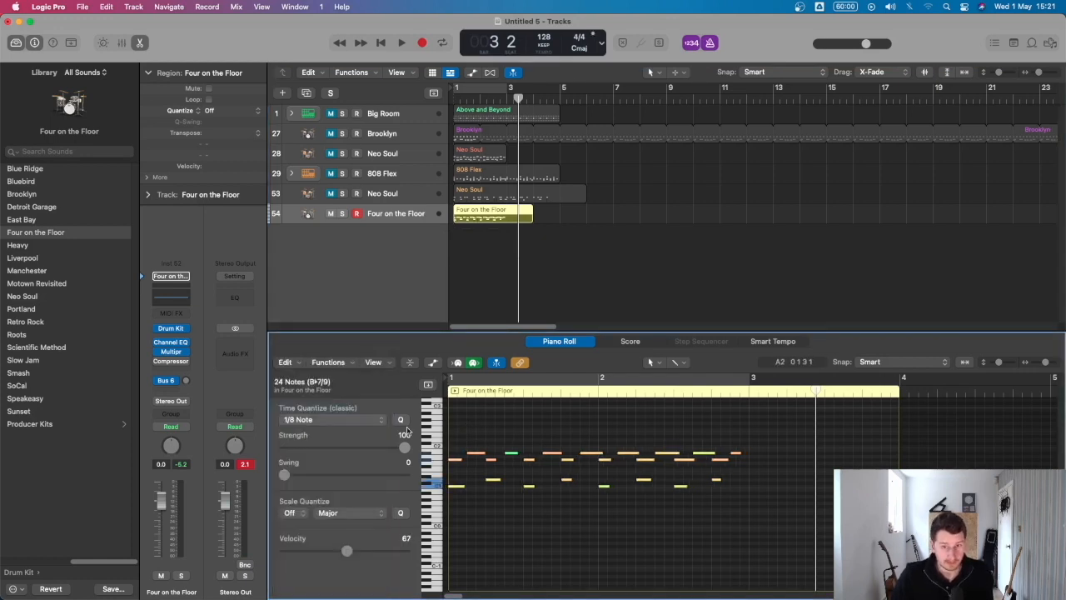
Play back the quantized pattern from the start and trim the region's end to bar 3.
key(Return)
key(space)
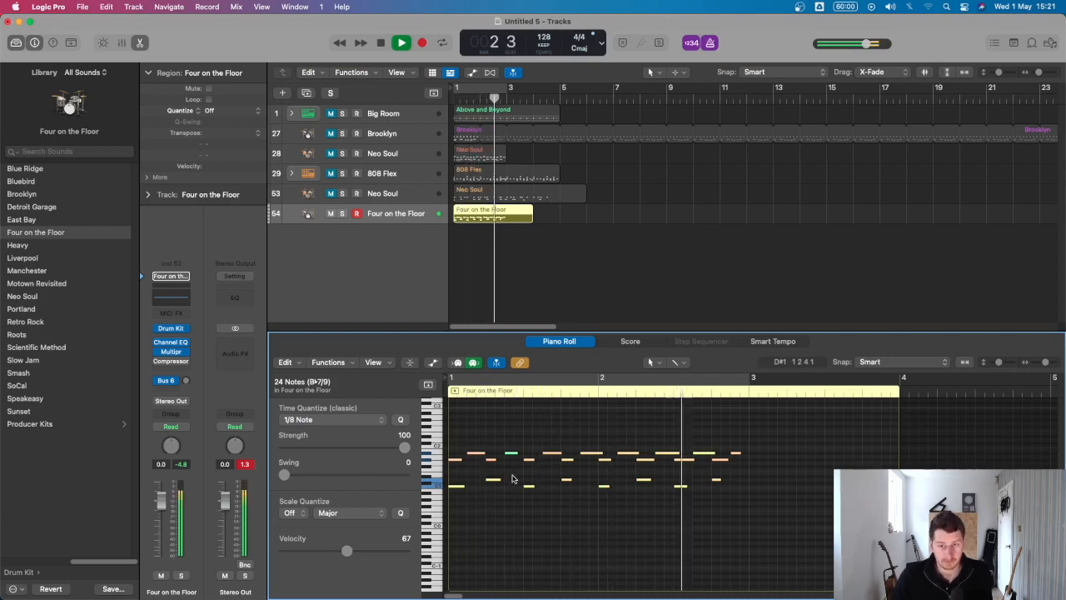
key(space)
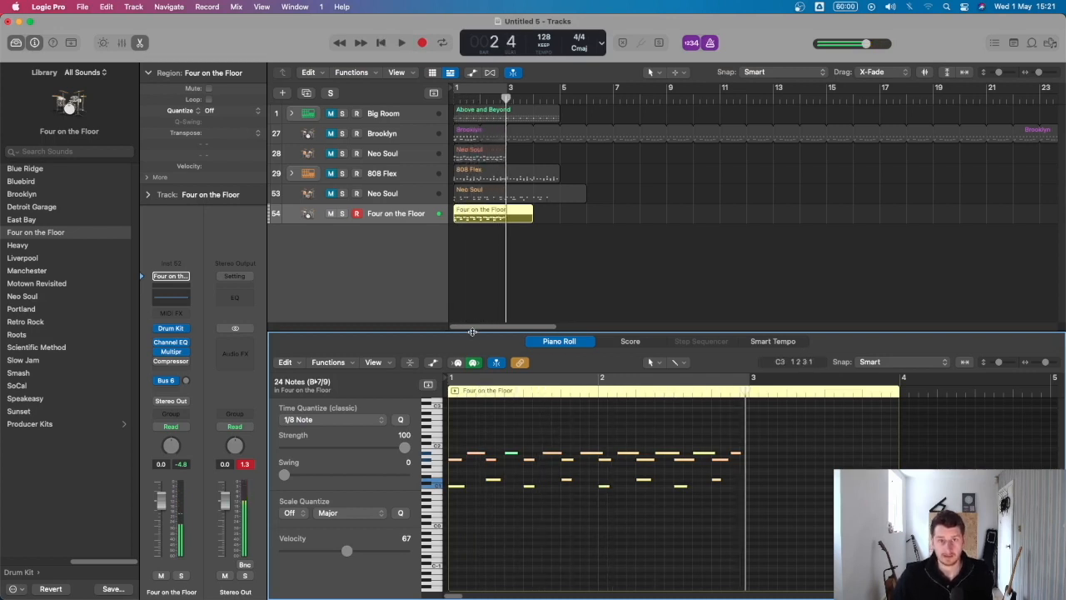
click(539, 243)
drag(530, 217, 491, 211)
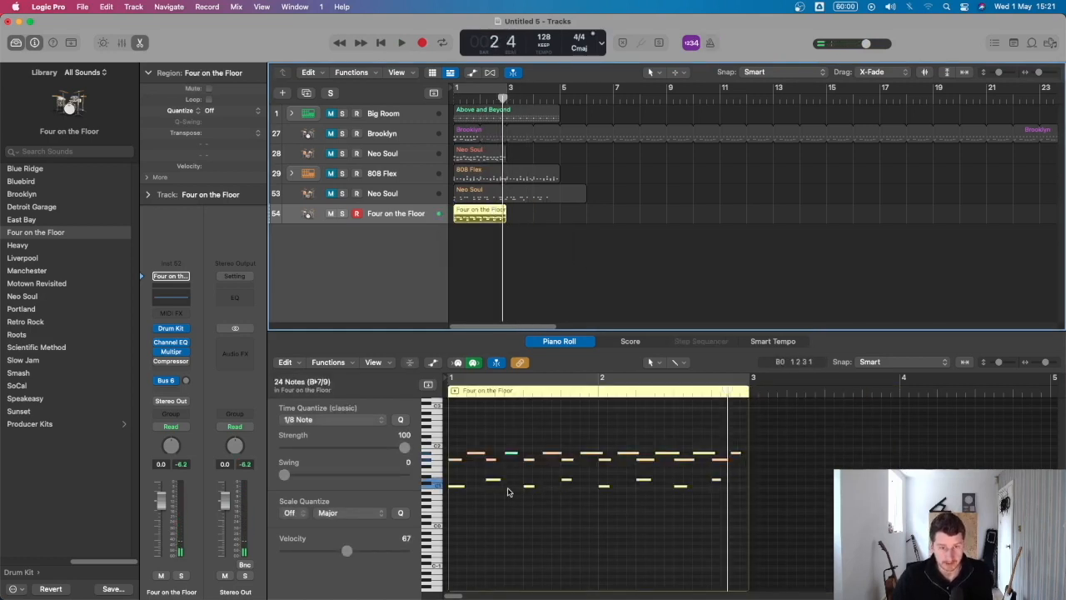
Add short C1 kick notes just before and halfway after beat 3 of bar 1, the second at velocity 100, and play back.
click(518, 487)
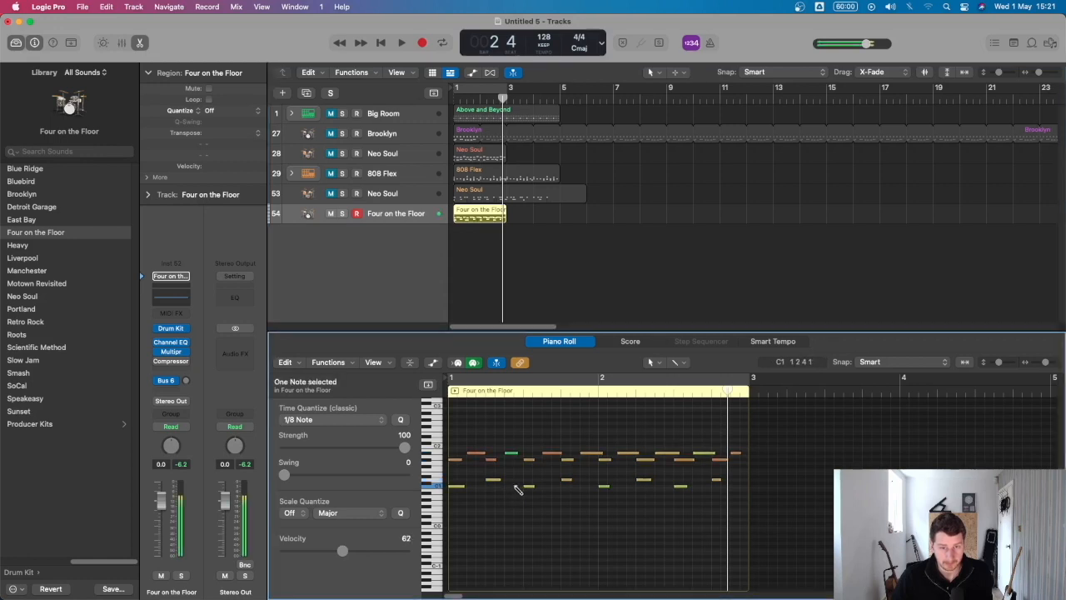
click(544, 486)
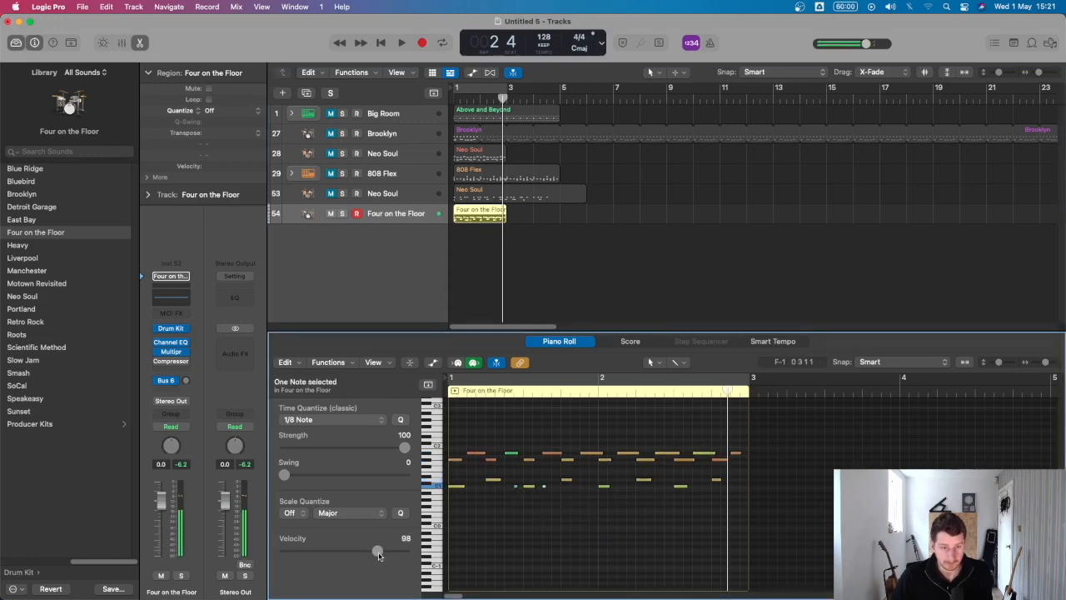
key(space)
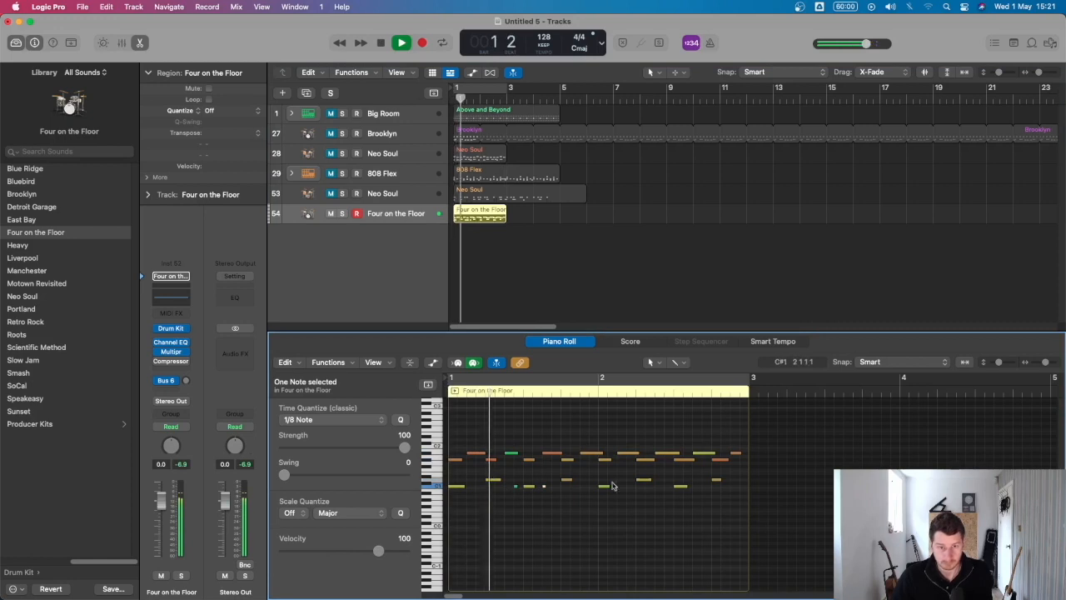
click(657, 490)
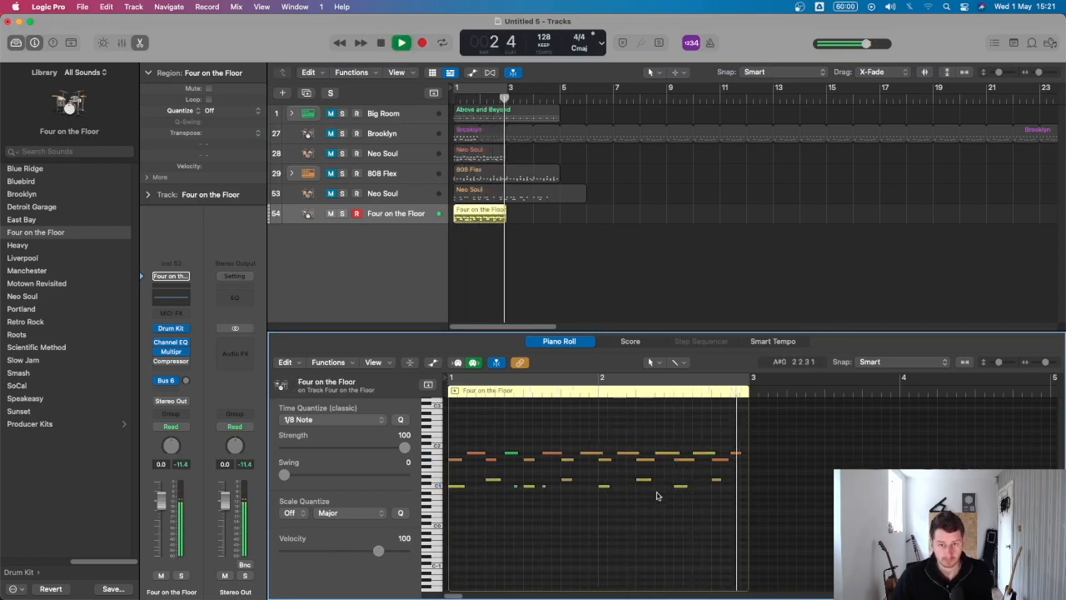
key(space)
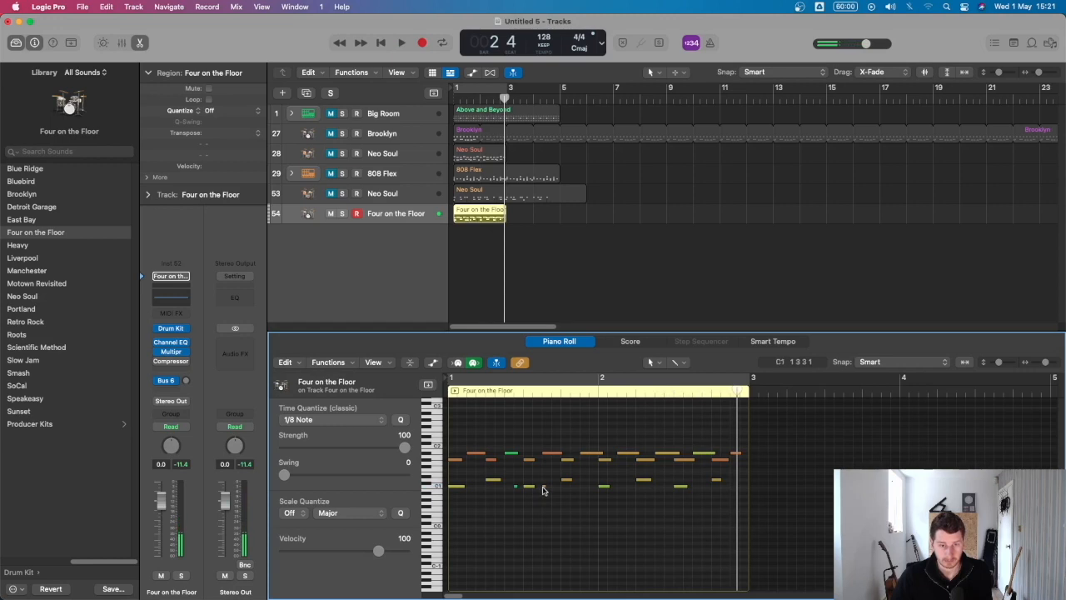
Replace the short C1 note halfway after beat 3 of bar 1 with one just before beat 3 of bar 2, and play back.
drag(542, 489, 696, 490)
key(space)
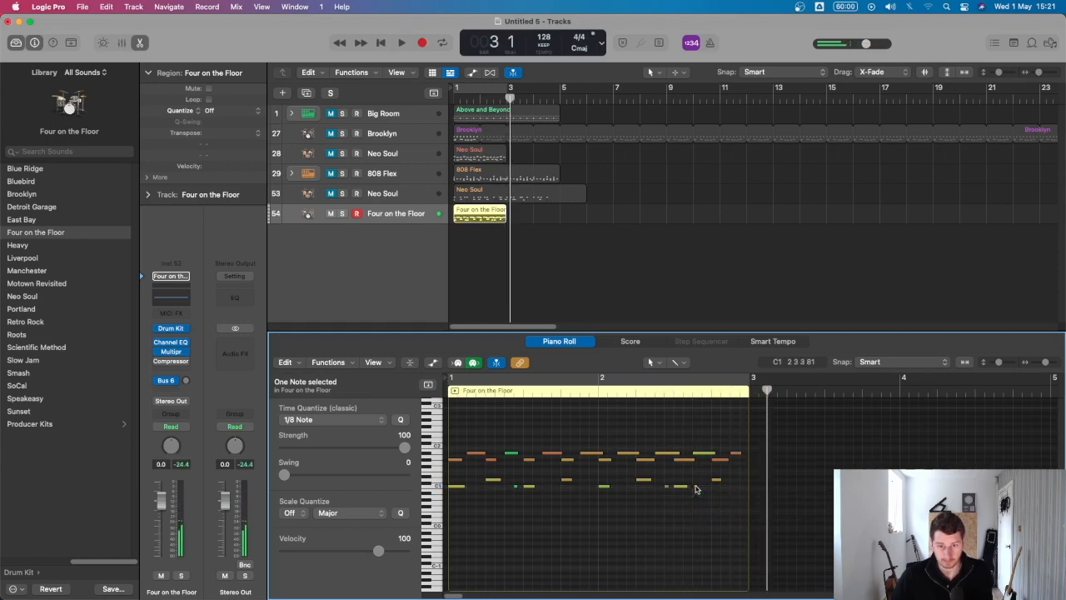
key(space)
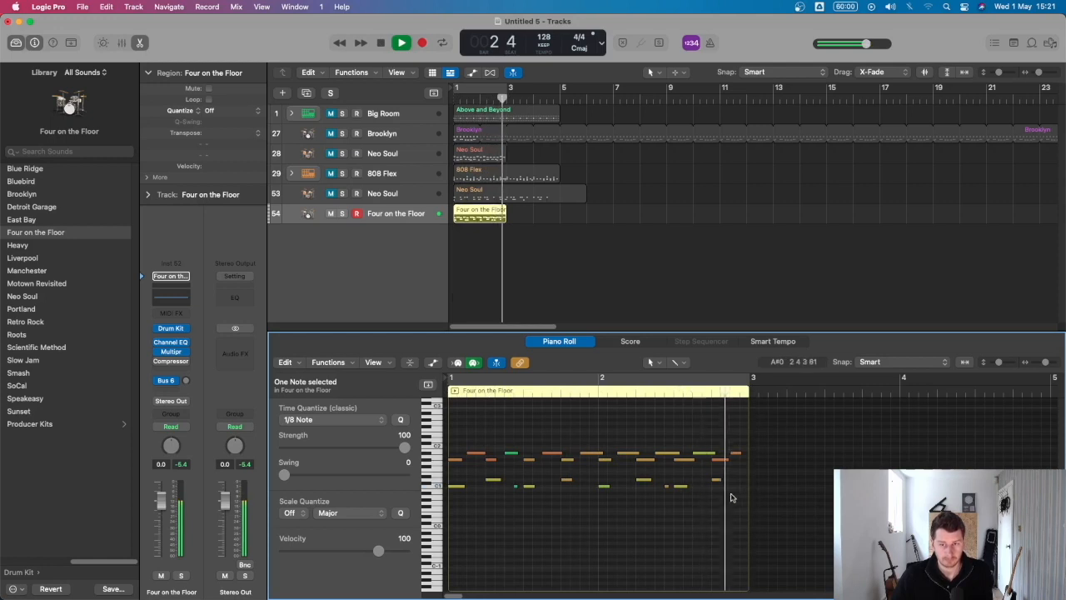
key(space)
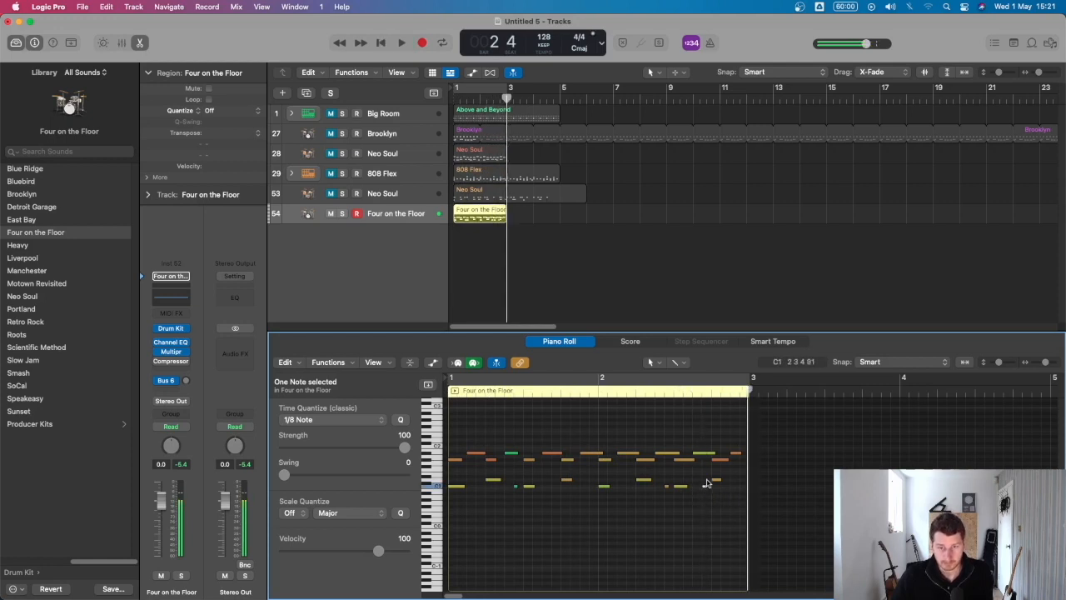
Add a short C1 note on the last sixteenth of beat 3 in bar 2 and play the pattern from the start.
key(Return)
key(space)
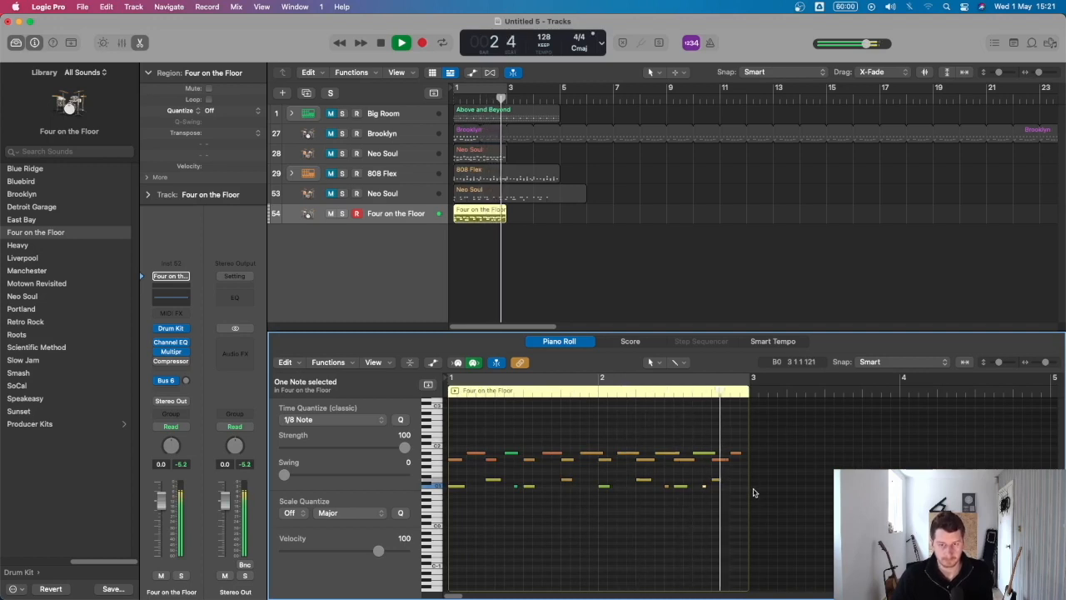
key(space)
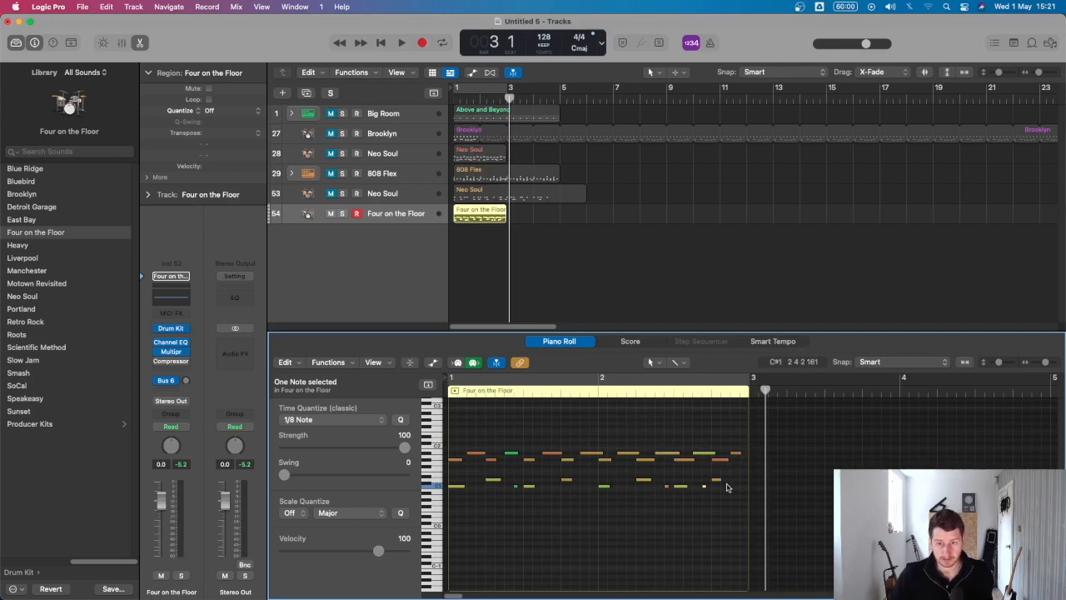
Build a fill on beat 4 of bar 2 from four short sixteenth-note D1 hits, removing the hi-hat notes there.
drag(718, 479, 725, 483)
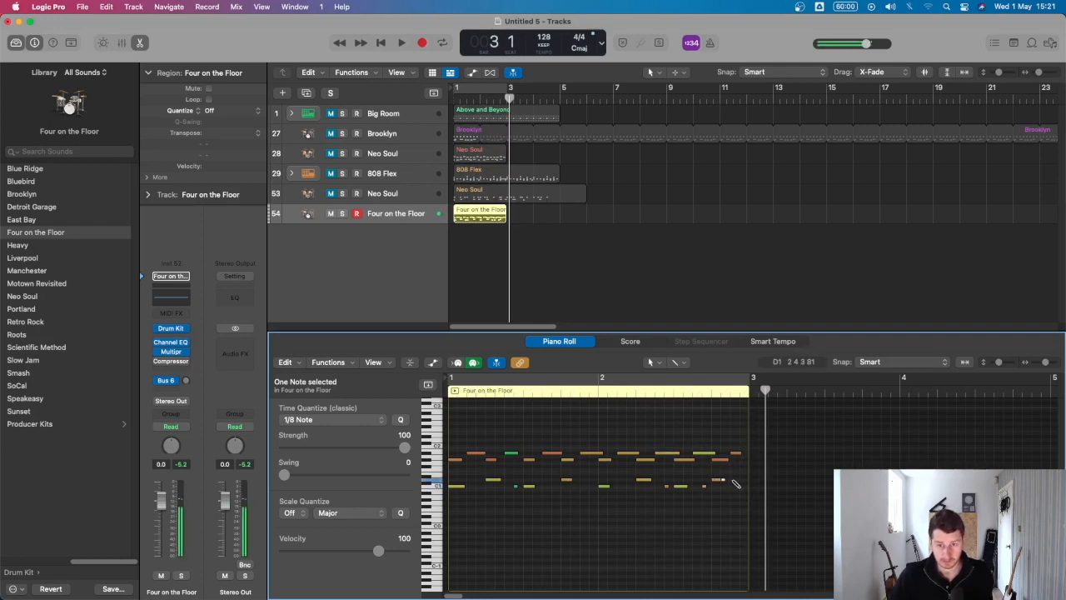
click(740, 480)
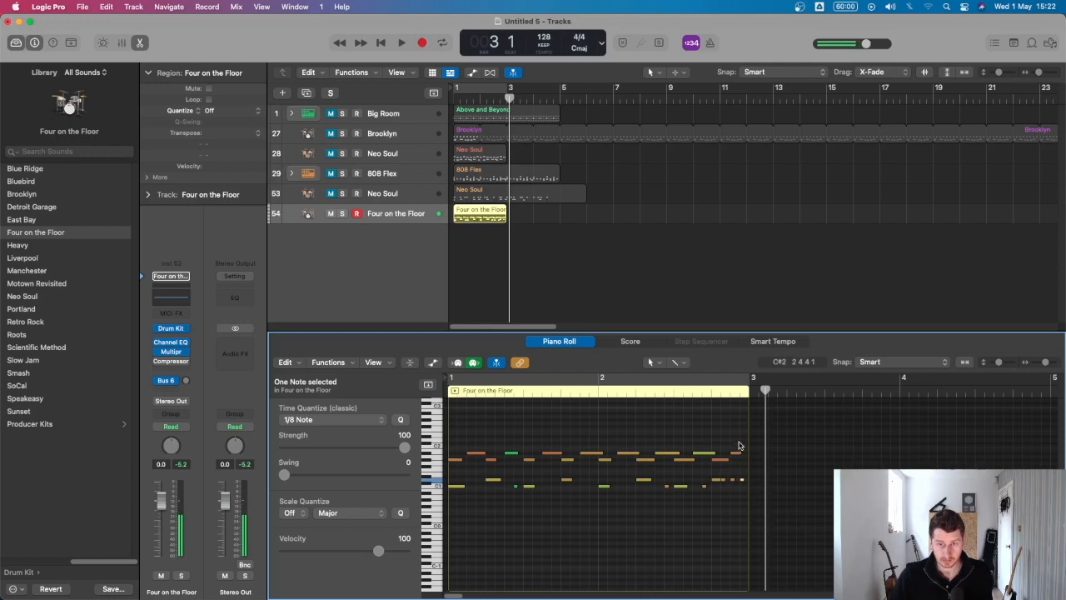
drag(738, 446, 714, 482)
Play back the pattern with the fill and repeat the Four on the Floor region over bars 3 and 4.
key(space)
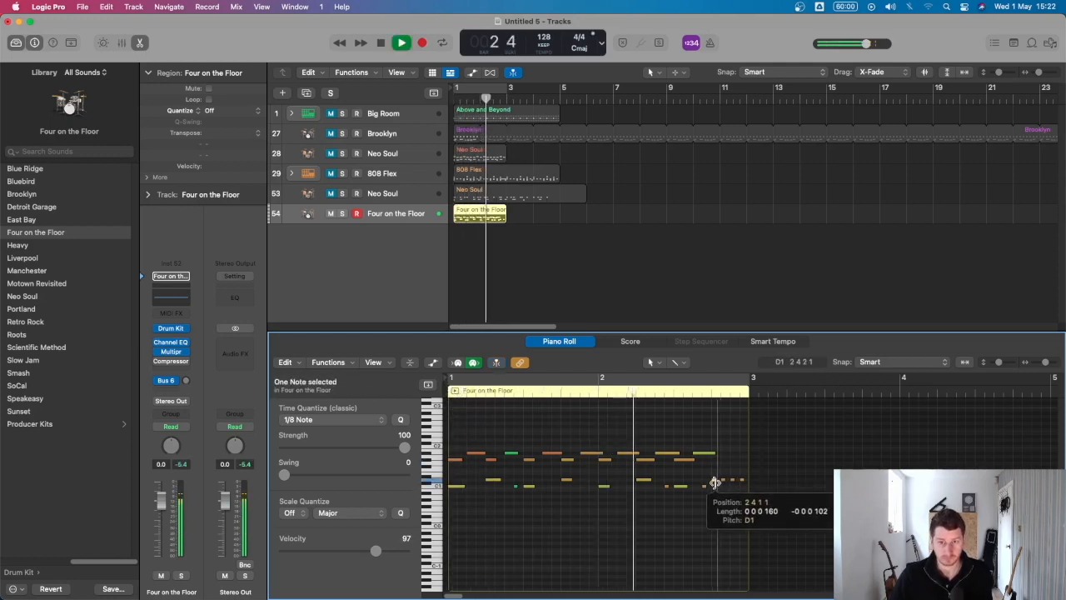
key(space)
key(super+r)
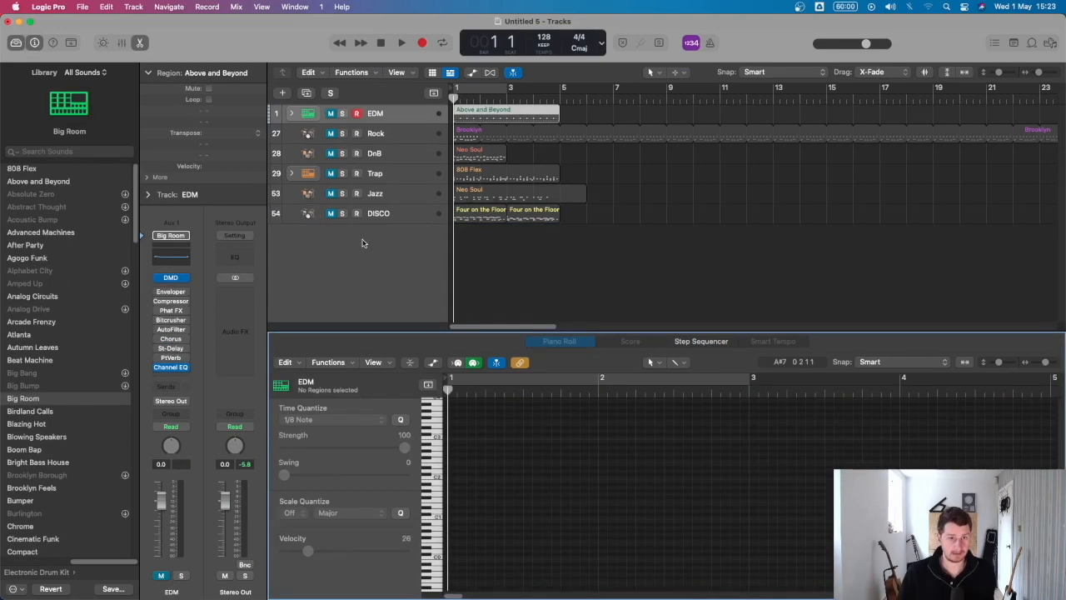
Create one new software instrument track with an empty channel strip below the DISCO track.
click(408, 214)
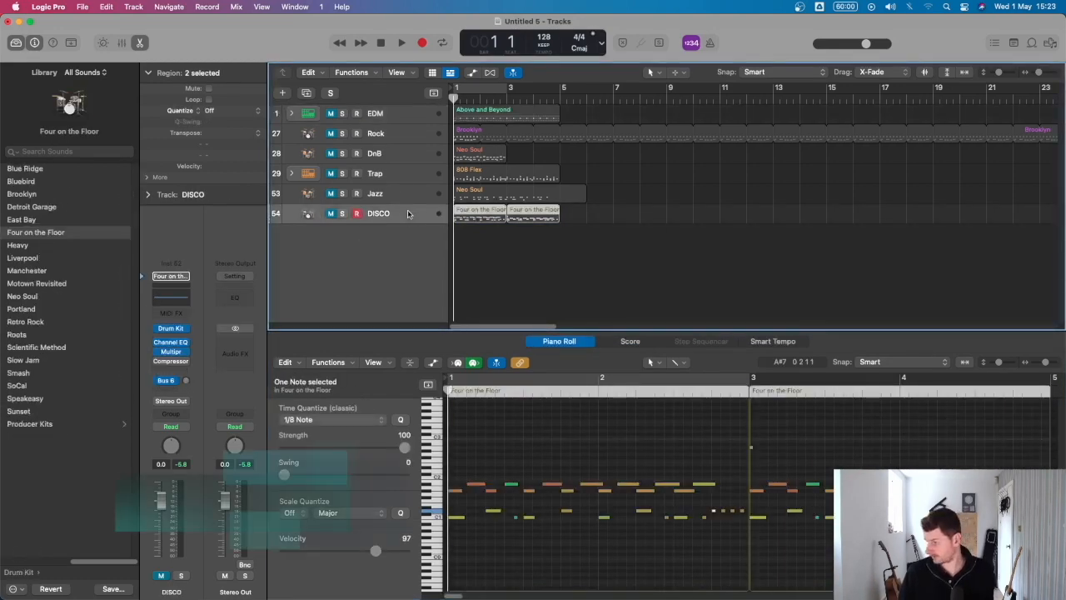
key(alt+super+n)
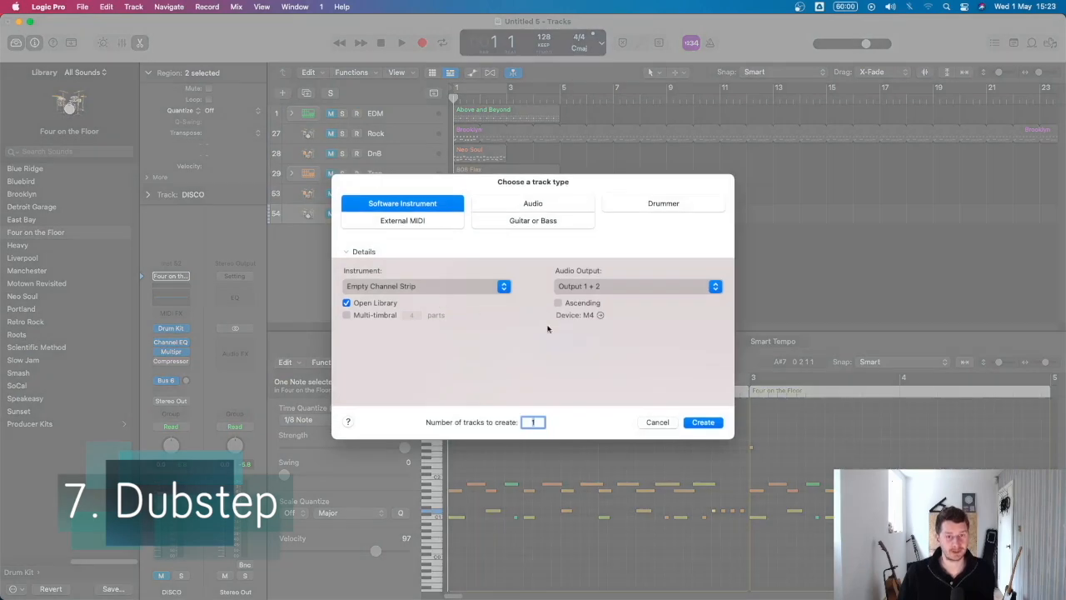
click(695, 423)
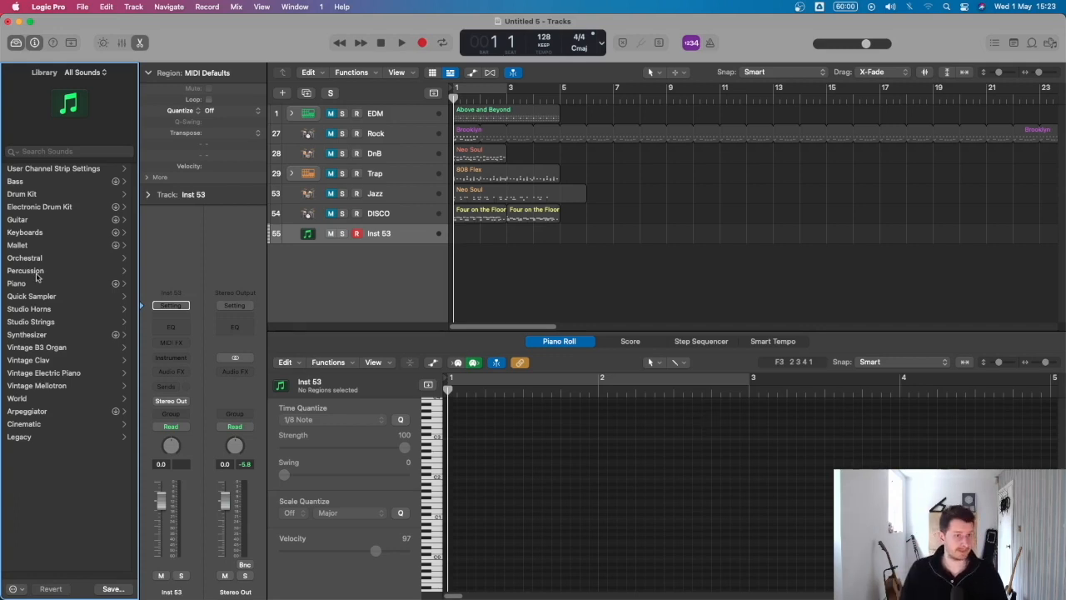
Load the Analog Circuits electronic drum kit on the new track and record a four-bar dubstep pattern from bar 1.
click(69, 207)
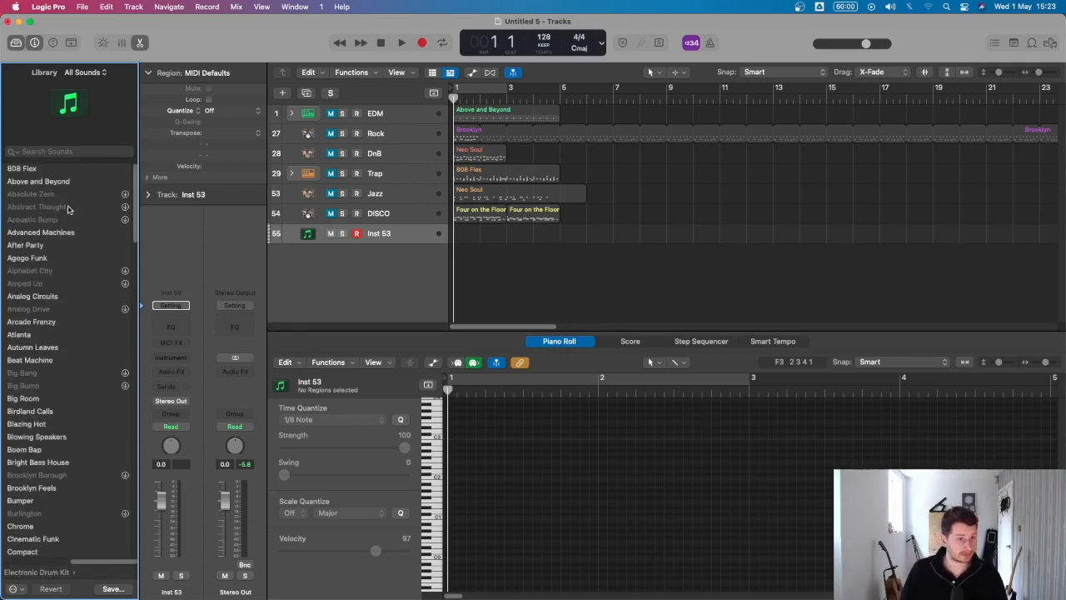
click(46, 246)
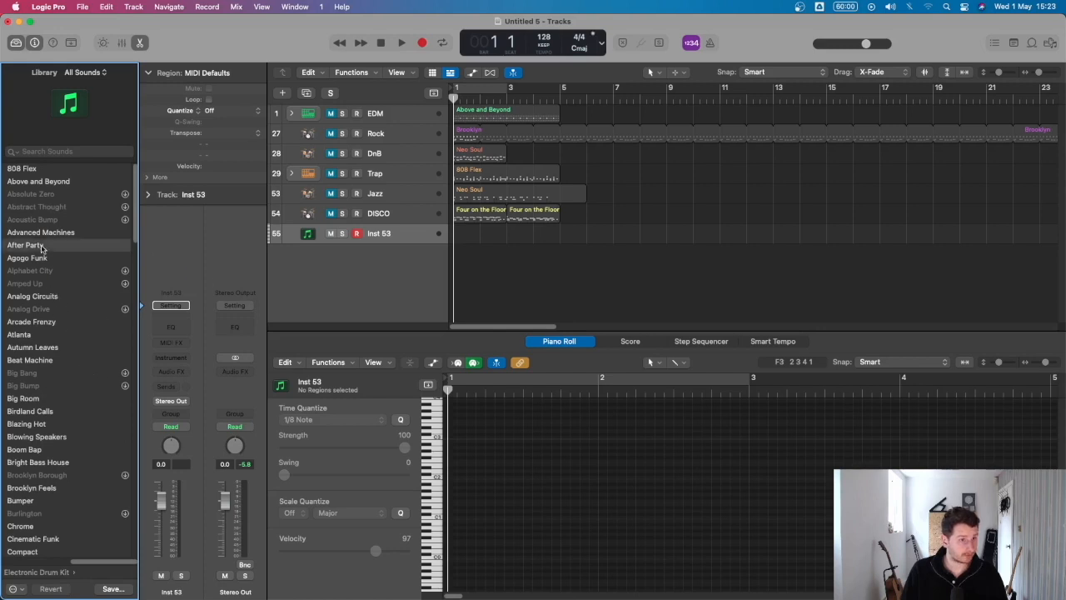
click(49, 296)
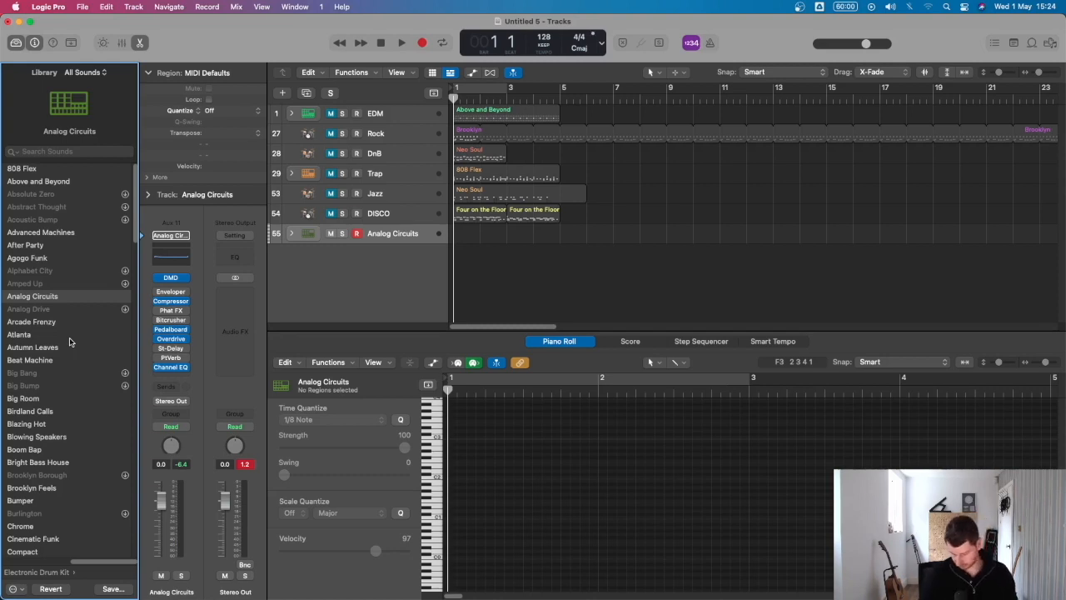
key(r)
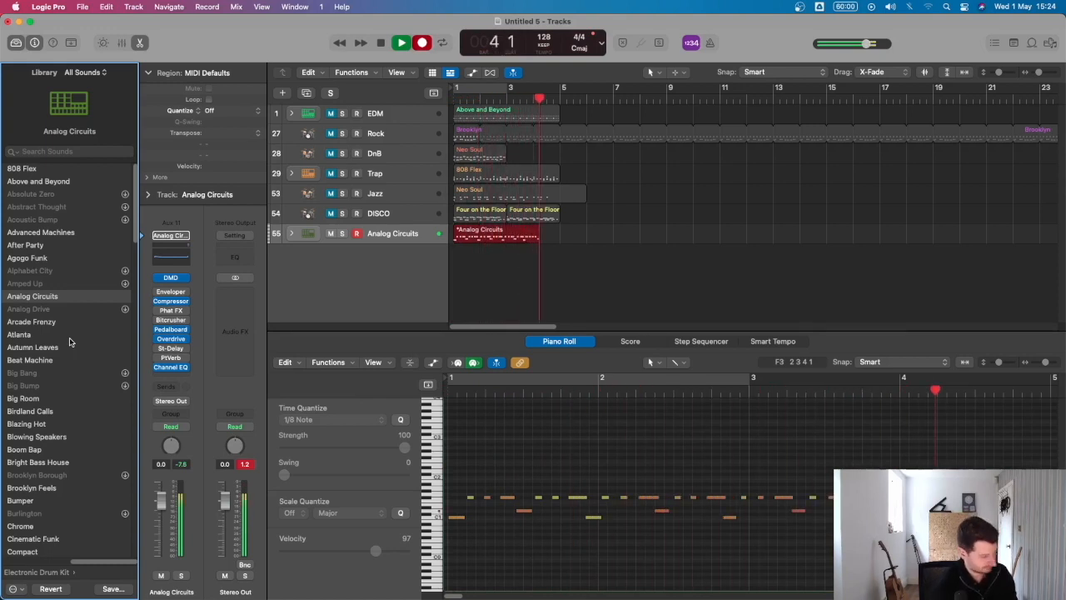
key(space)
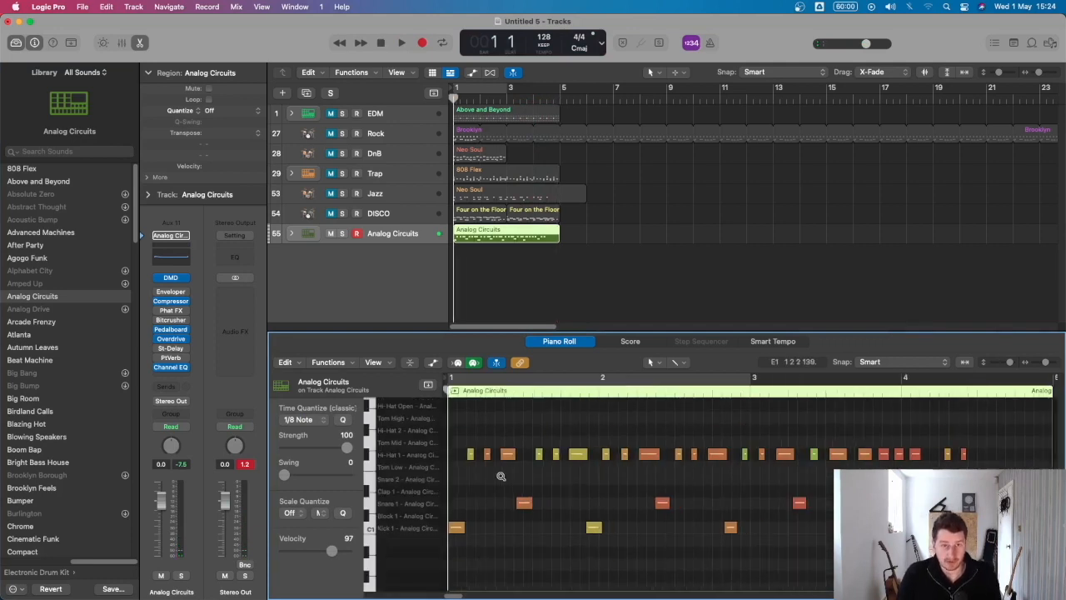
Play back the recorded Analog Circuits pattern and quantize all its notes to 1/8 Note.
key(space)
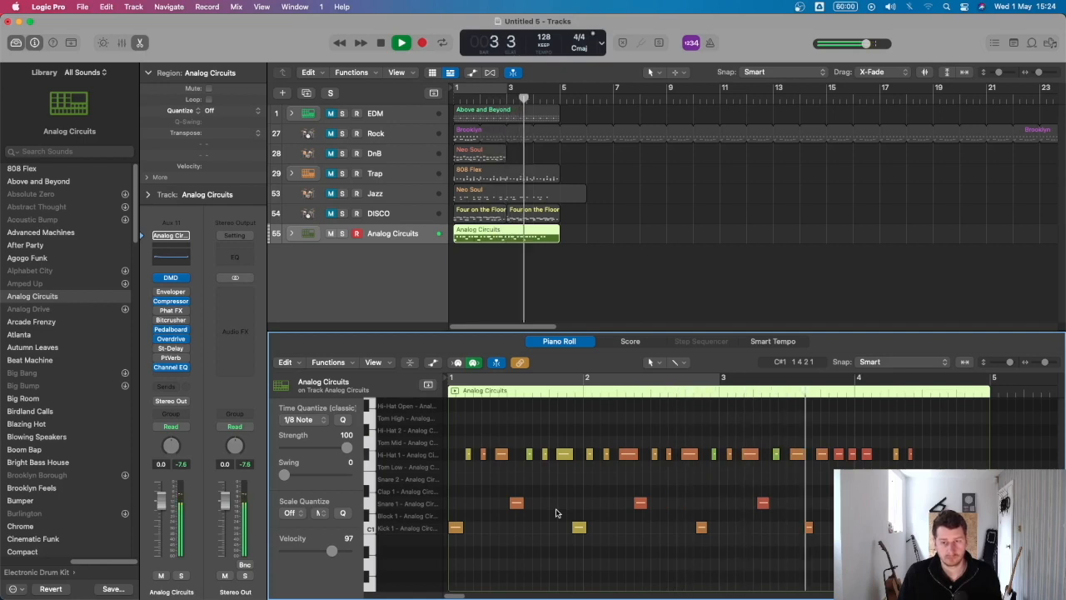
key(space)
key(super+a)
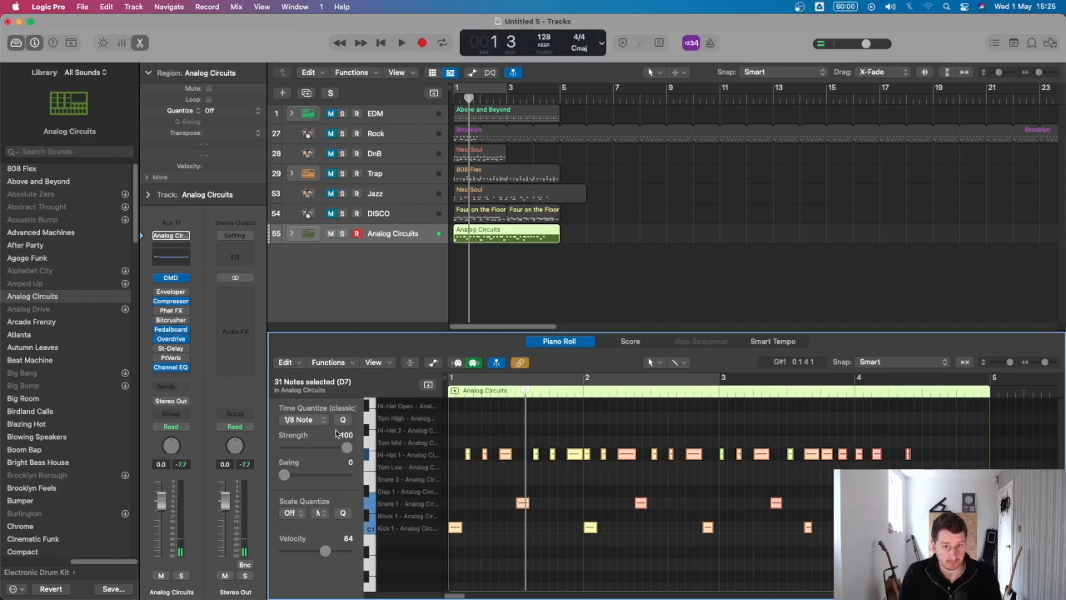
Play back the pattern, undo its 1/8 quantization, and quantize the notes to 1/16 Note instead.
key(space)
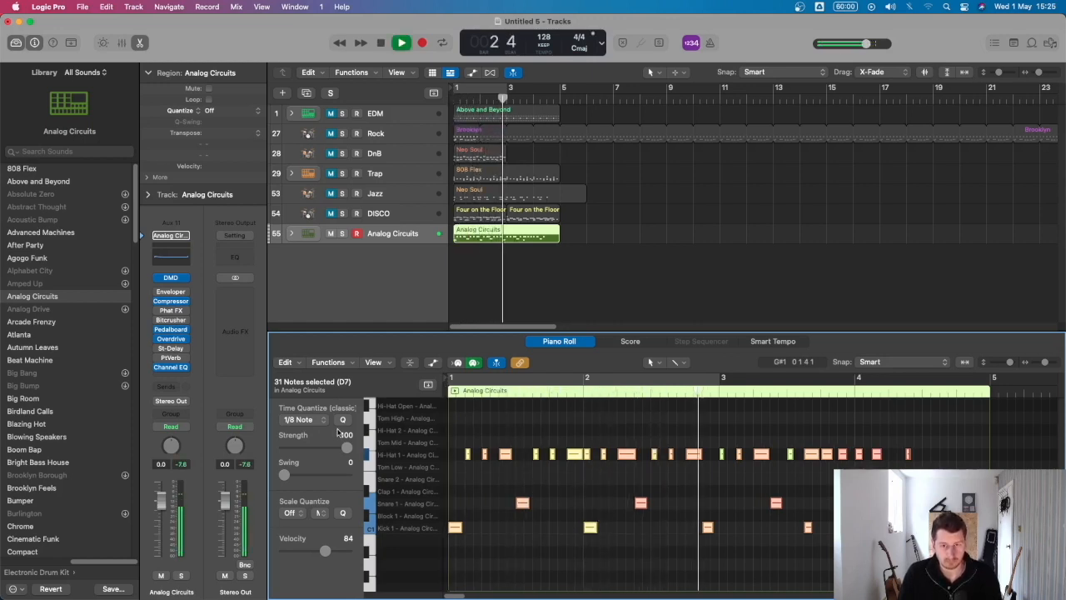
key(space)
click(597, 500)
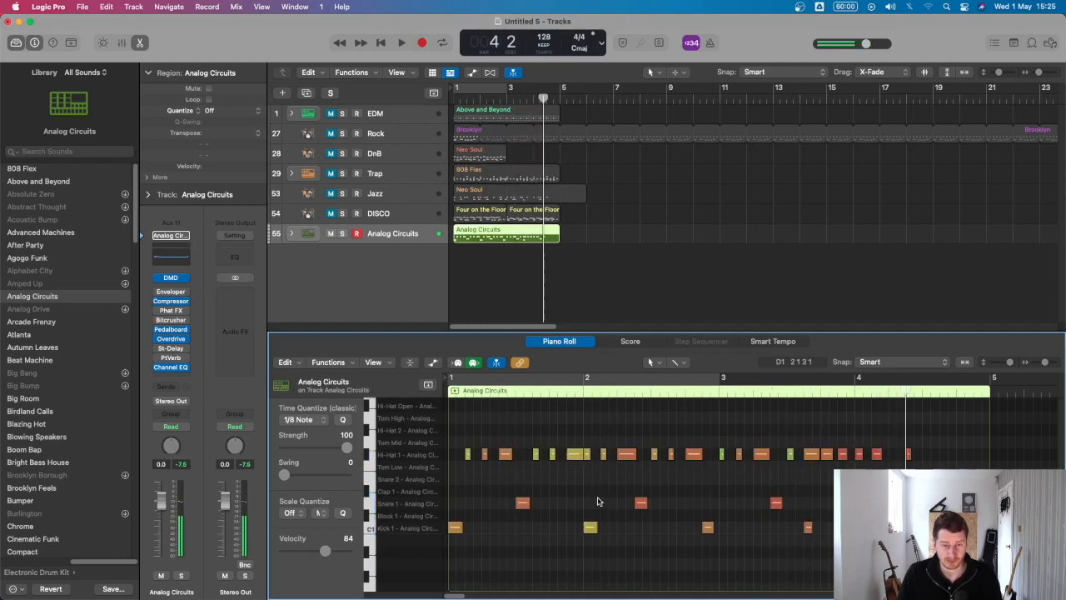
key(super+z)
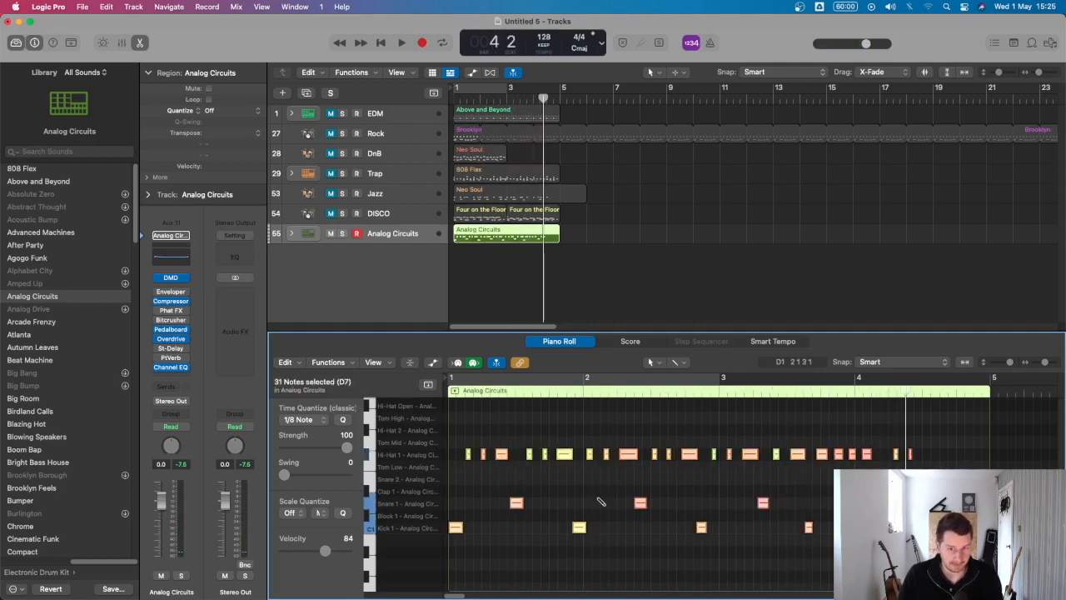
Move the third kick to the start of bar 3 and delete the kick after it.
drag(706, 526, 723, 526)
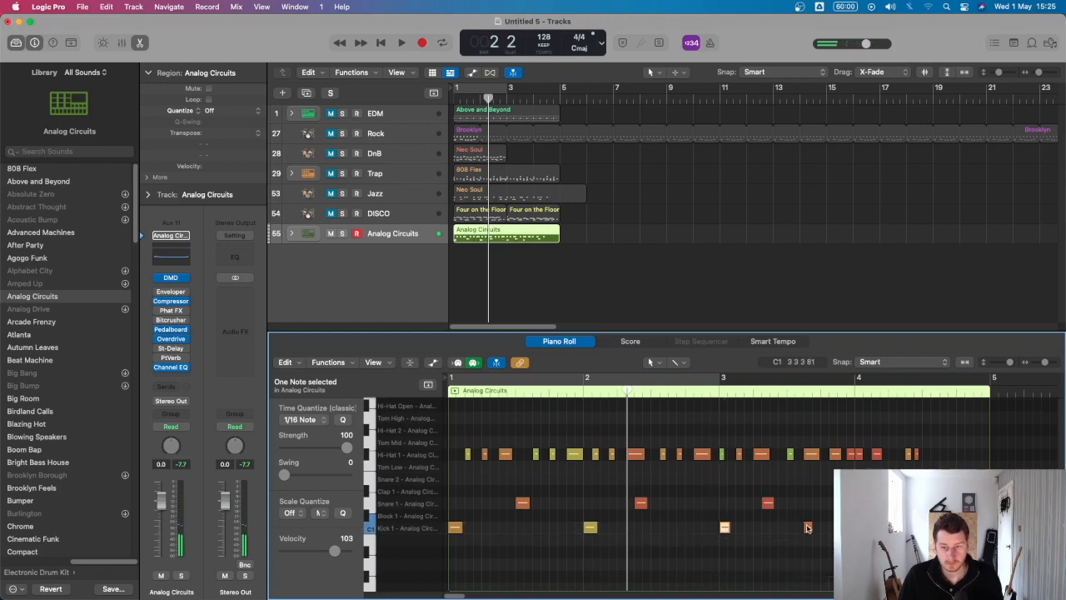
click(806, 527)
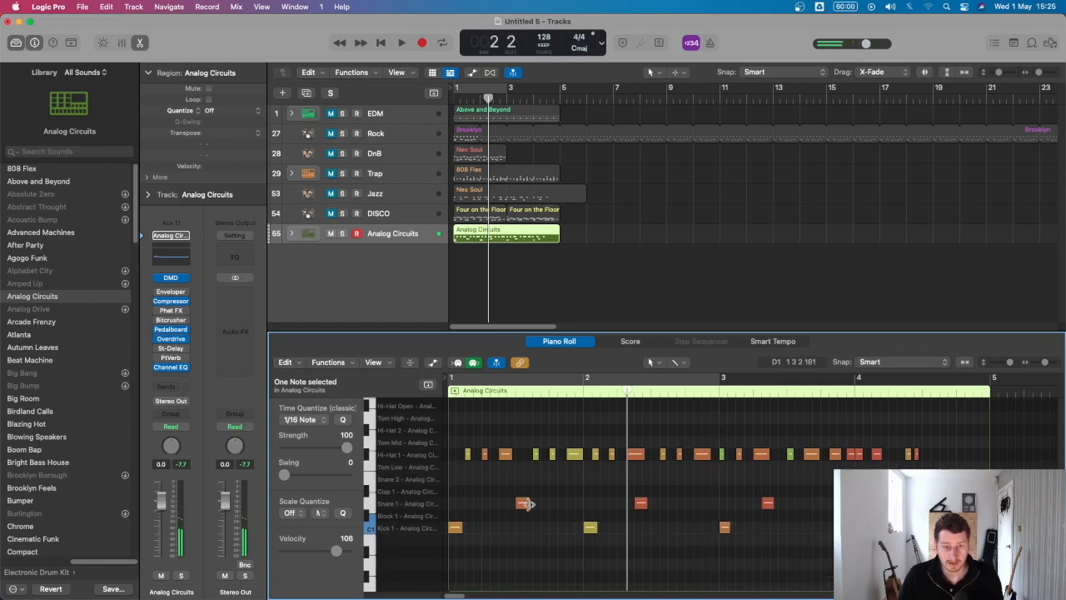
Align the snare notes on beat 3 of each bar, quantizing them to 1/2 Note and repositioning the bar 4 snare.
mouse_move(528, 503)
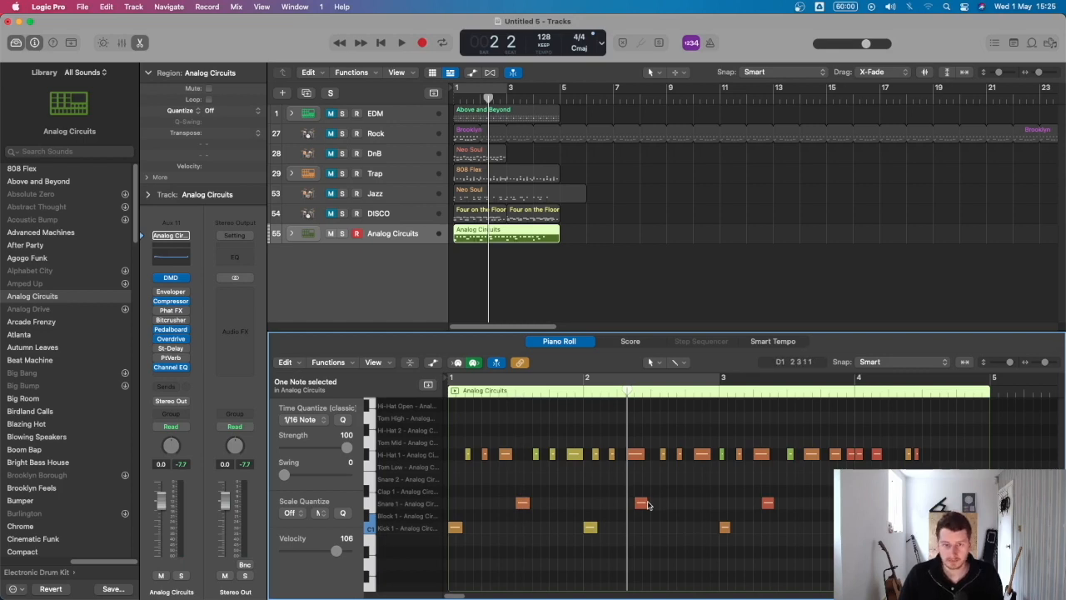
mouse_move(641, 503)
mouse_down()
mouse_move(725, 505)
mouse_move(657, 503)
mouse_up()
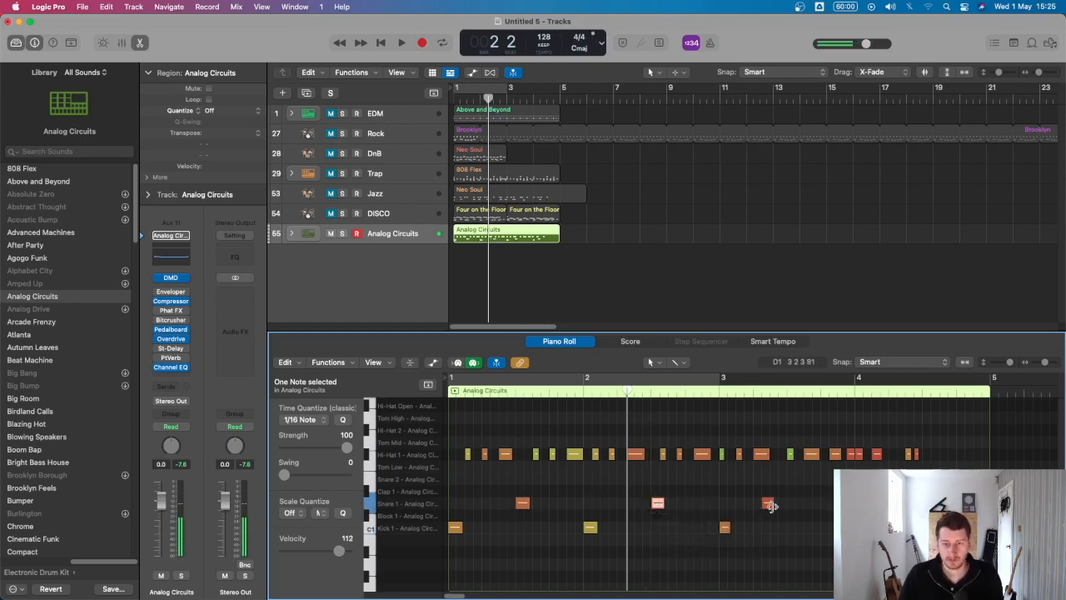
drag(761, 503, 774, 504)
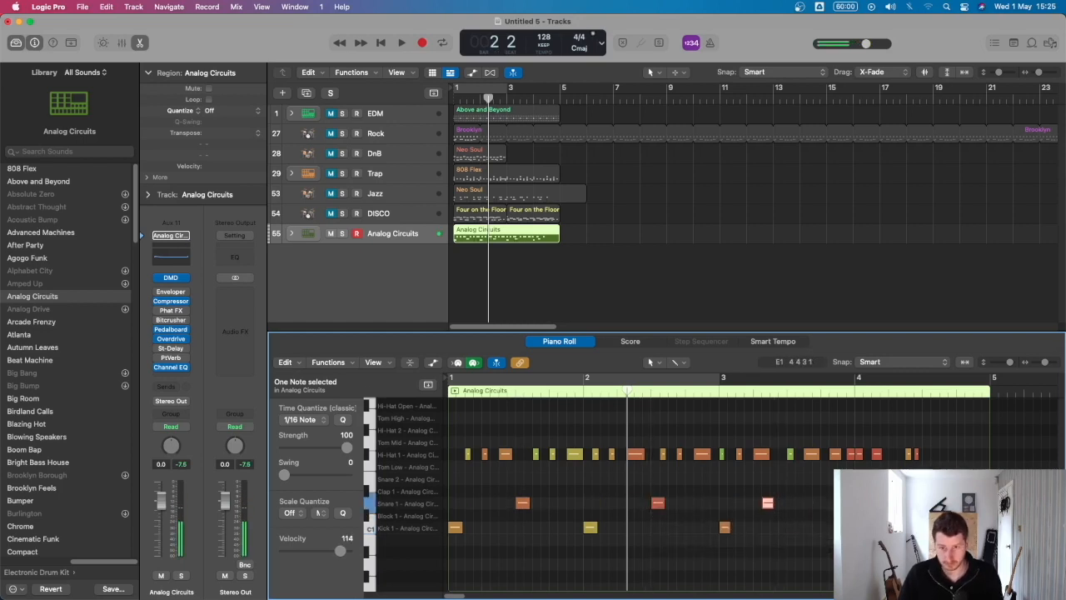
drag(841, 484, 516, 503)
click(303, 419)
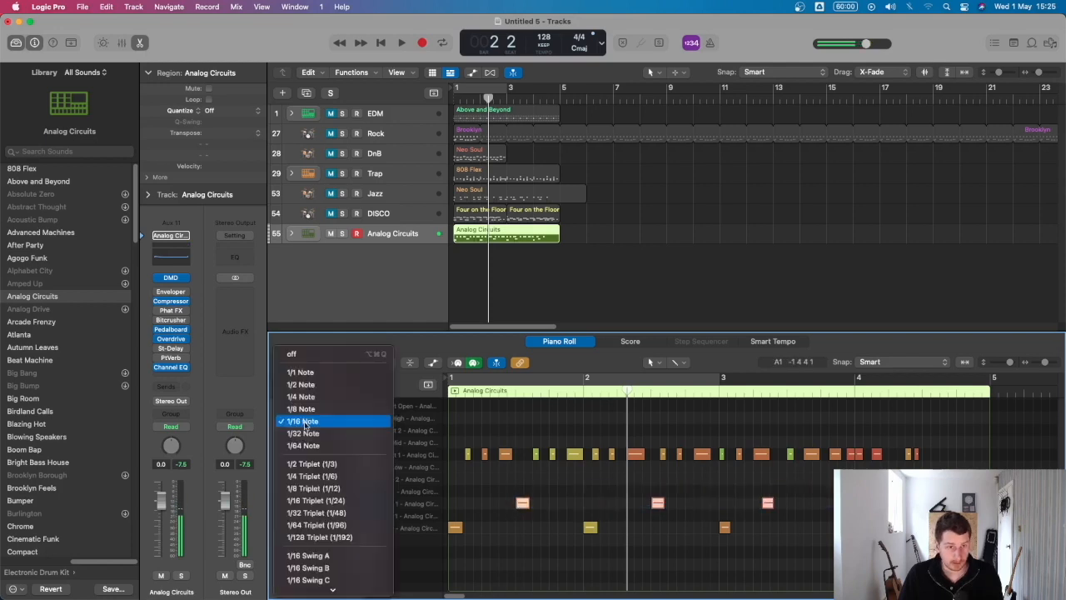
click(300, 386)
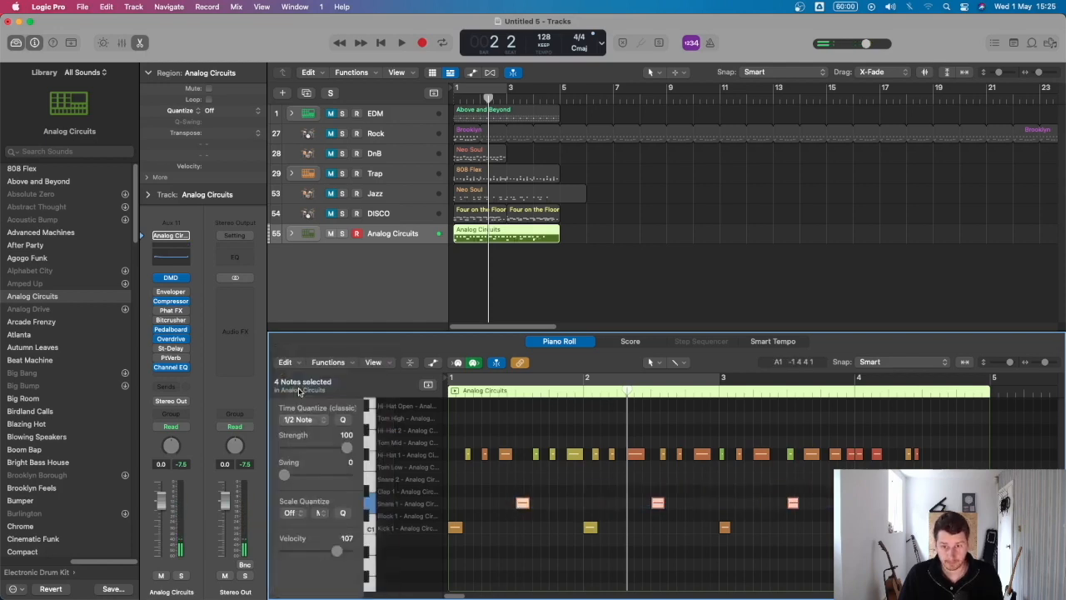
click(927, 503)
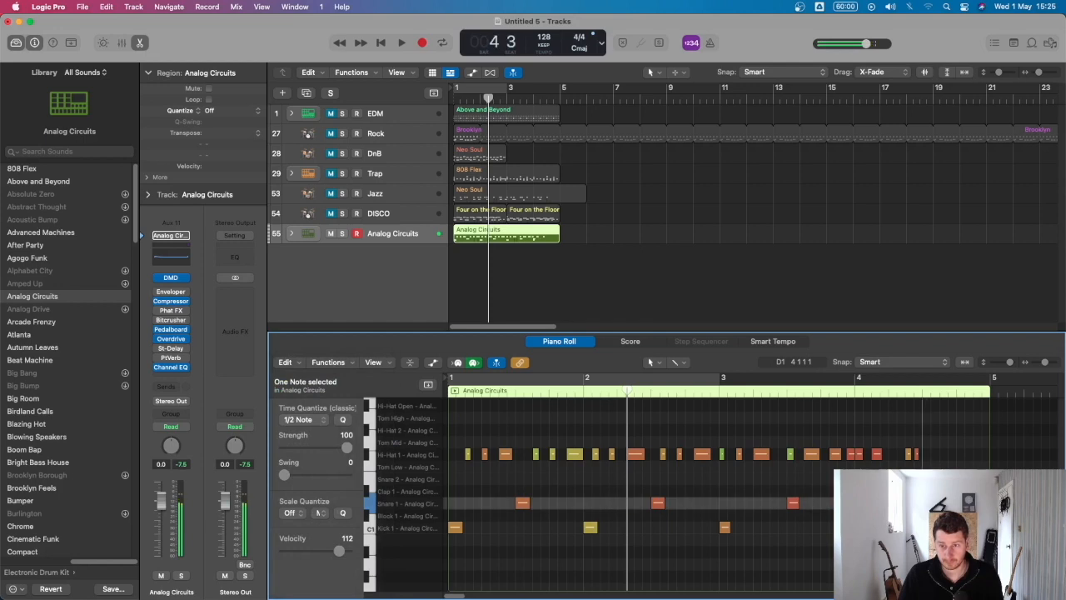
Set the project tempo to 140 and play the pattern back from the start.
key(space)
key(Return)
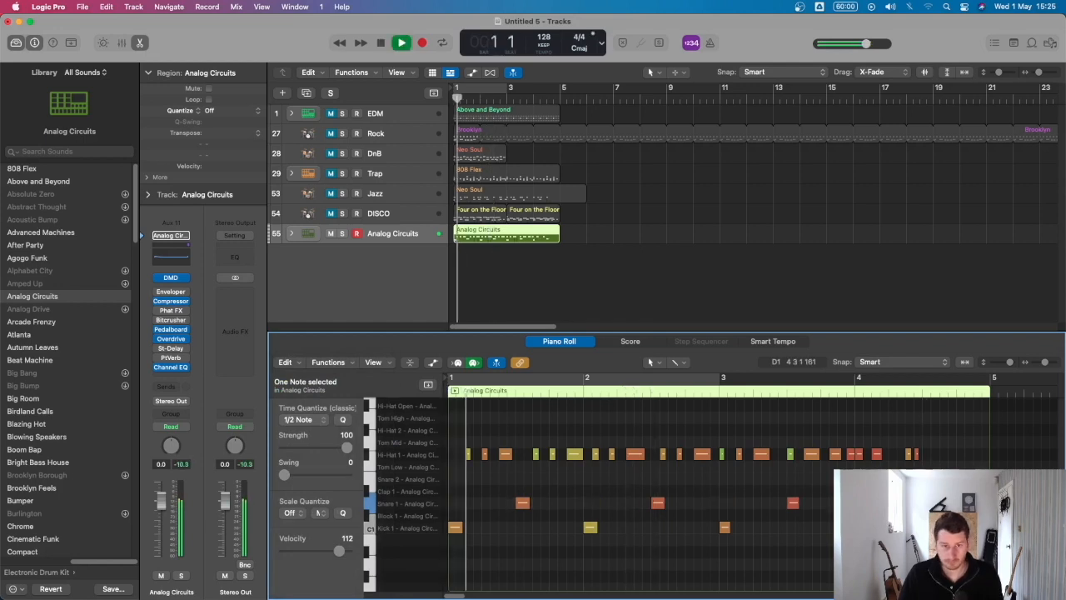
key(space)
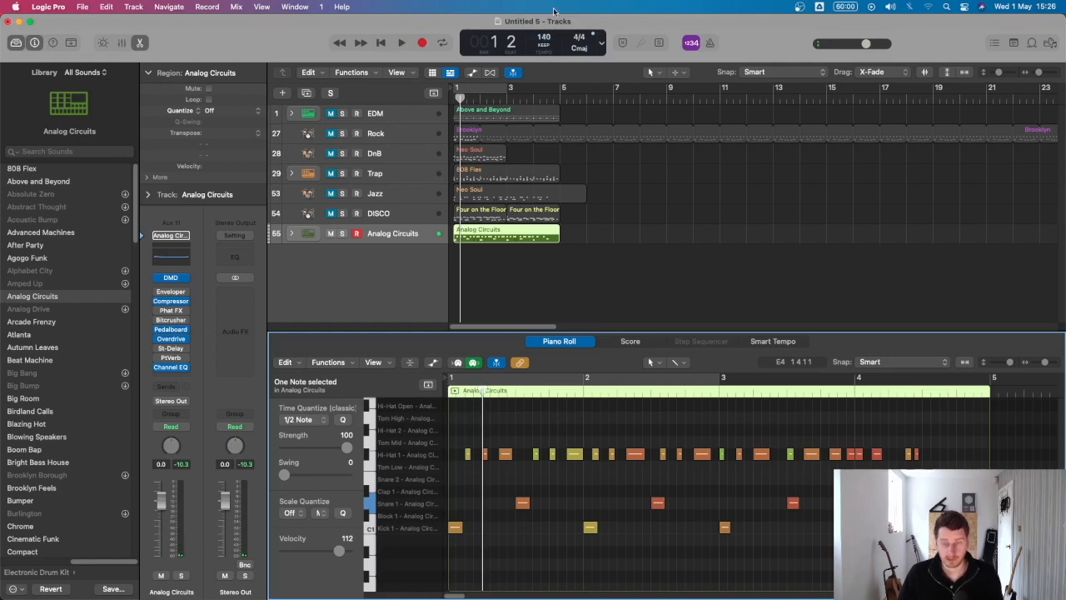
key(Return)
key(space)
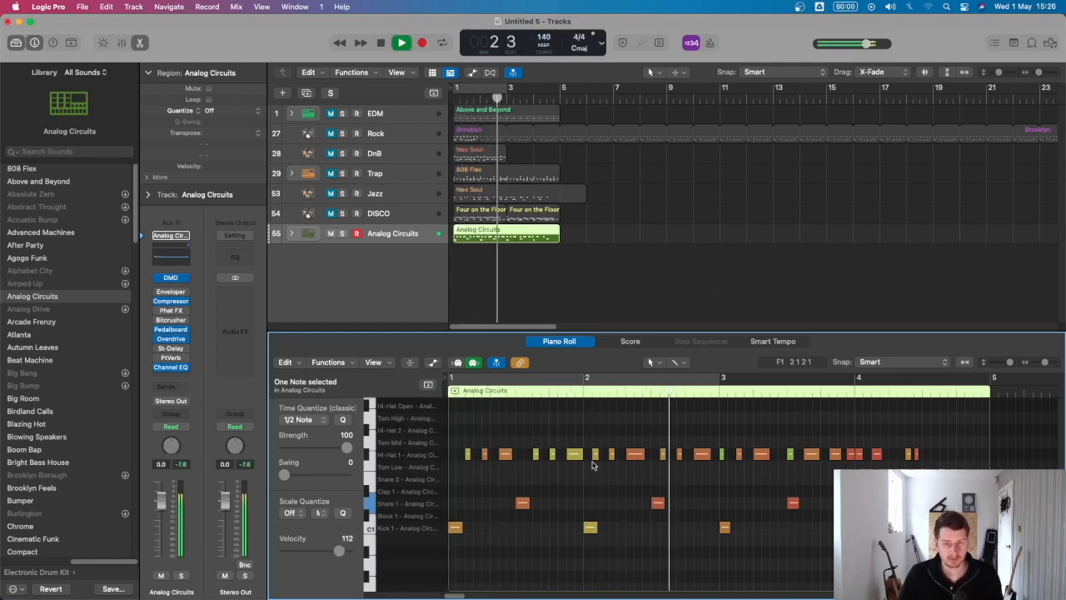
key(space)
Shift all hi-hat notes from bar 2 onward a sixteenth later and play back the result.
drag(590, 428, 932, 485)
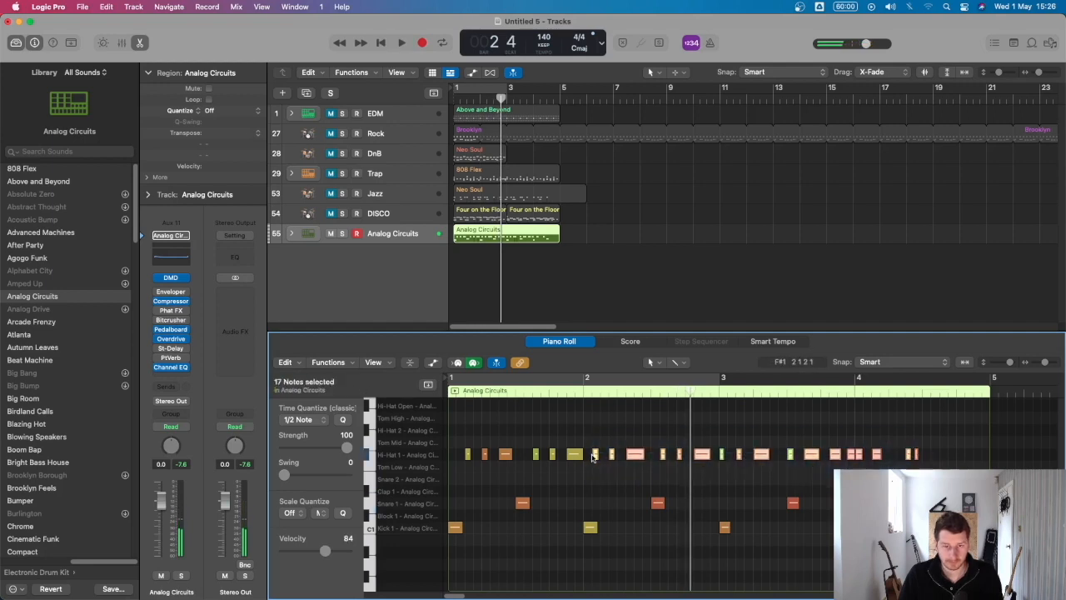
drag(595, 457, 602, 456)
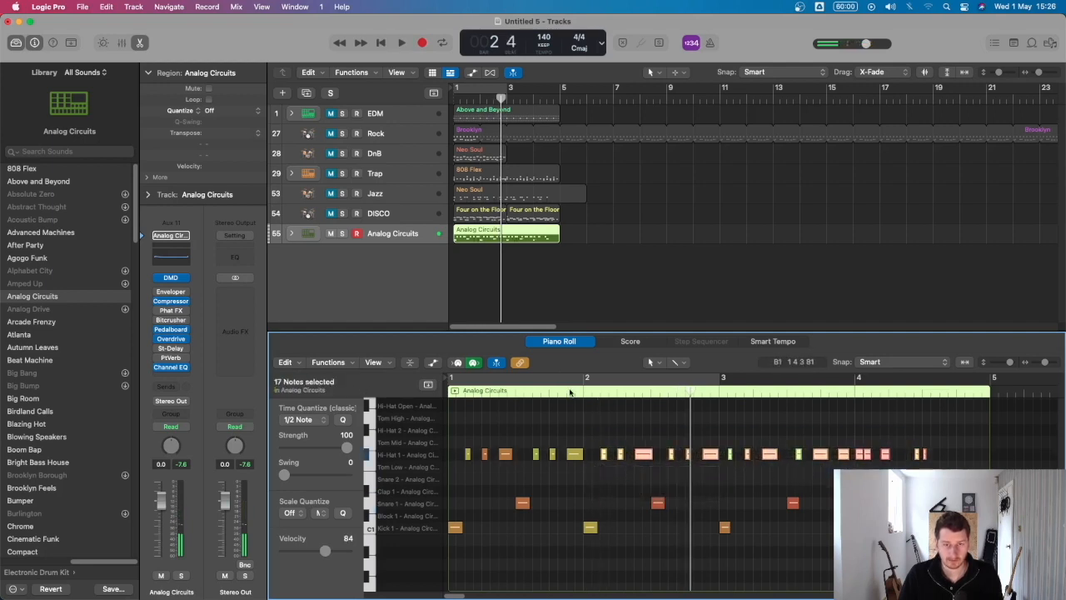
click(571, 391)
key(space)
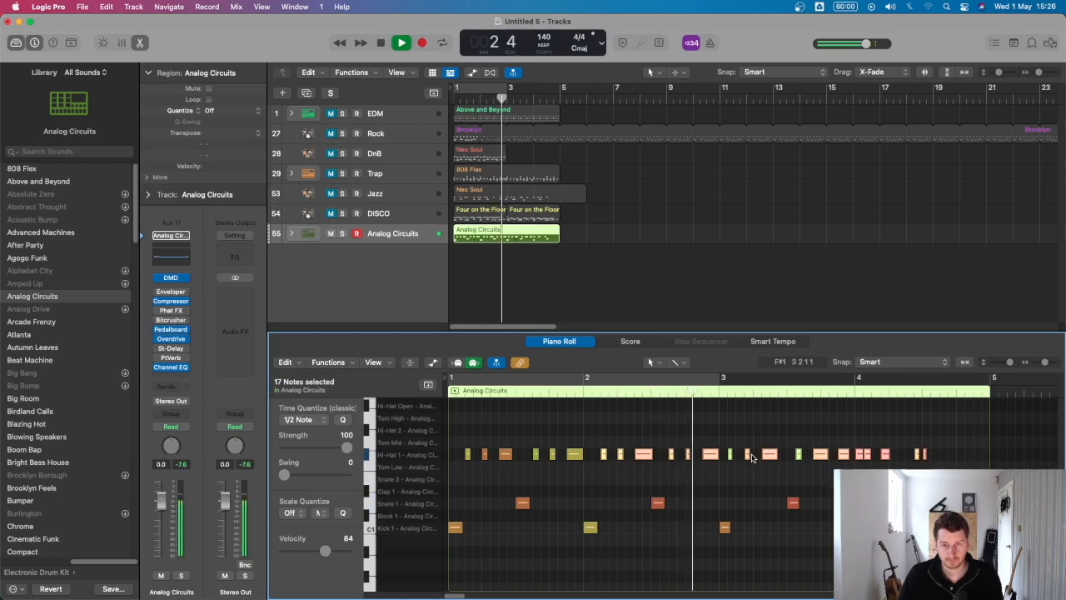
key(space)
Delete all notes from bar 3 onward, then repeat the first two bars of the Analog Circuits region over bars 3 and 4.
drag(721, 438, 969, 563)
key(Delete)
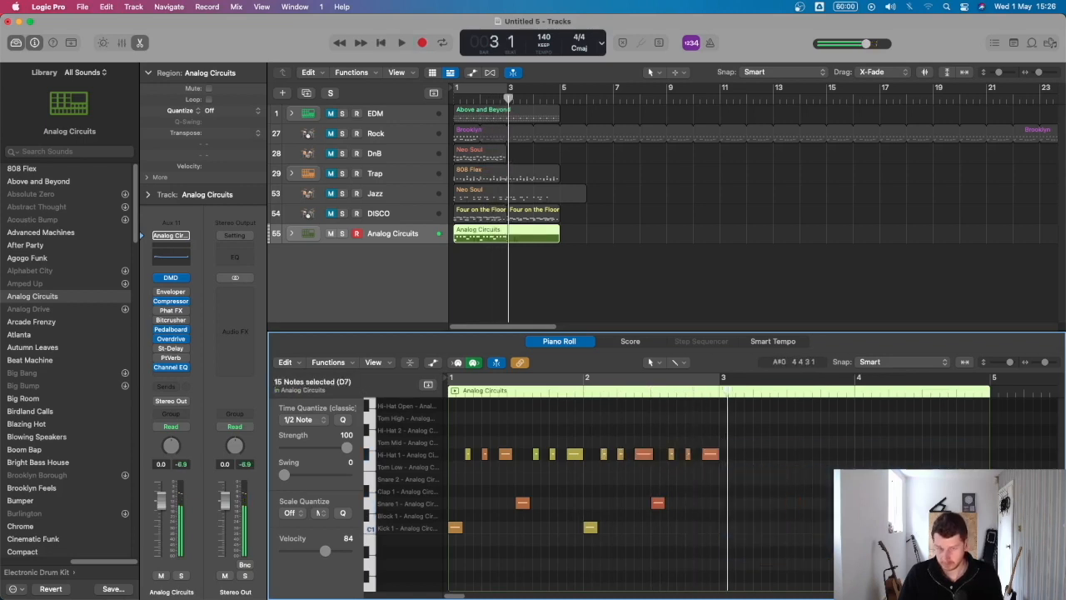
drag(496, 238, 509, 236)
Cycle bars 1 and 2 and add an extra kick just before bar 2, playing back the loop.
drag(457, 87, 504, 87)
key(space)
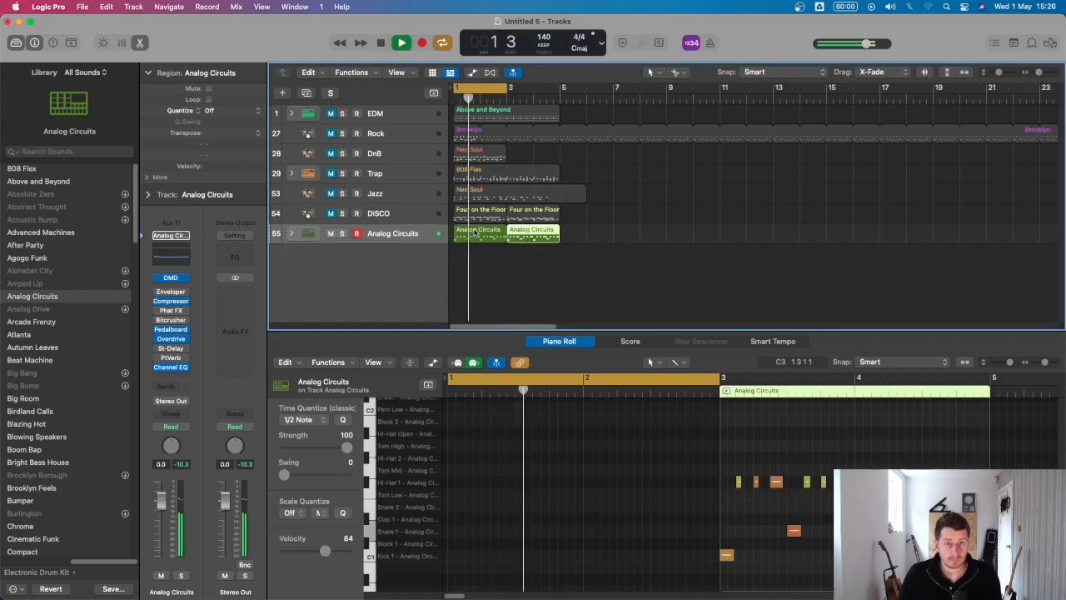
key(space)
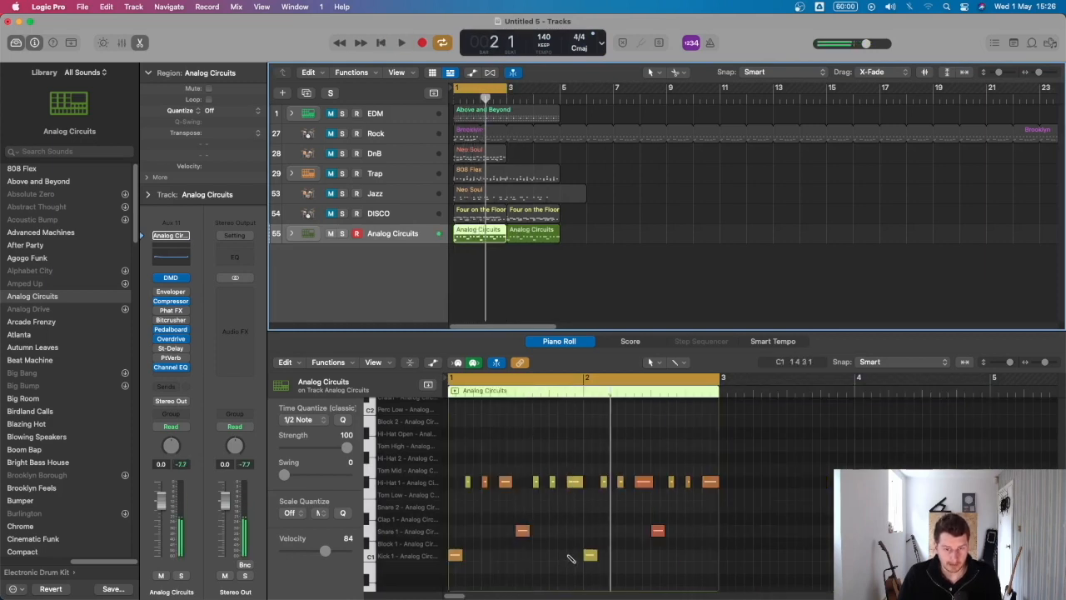
click(570, 556)
drag(571, 555, 576, 561)
key(space)
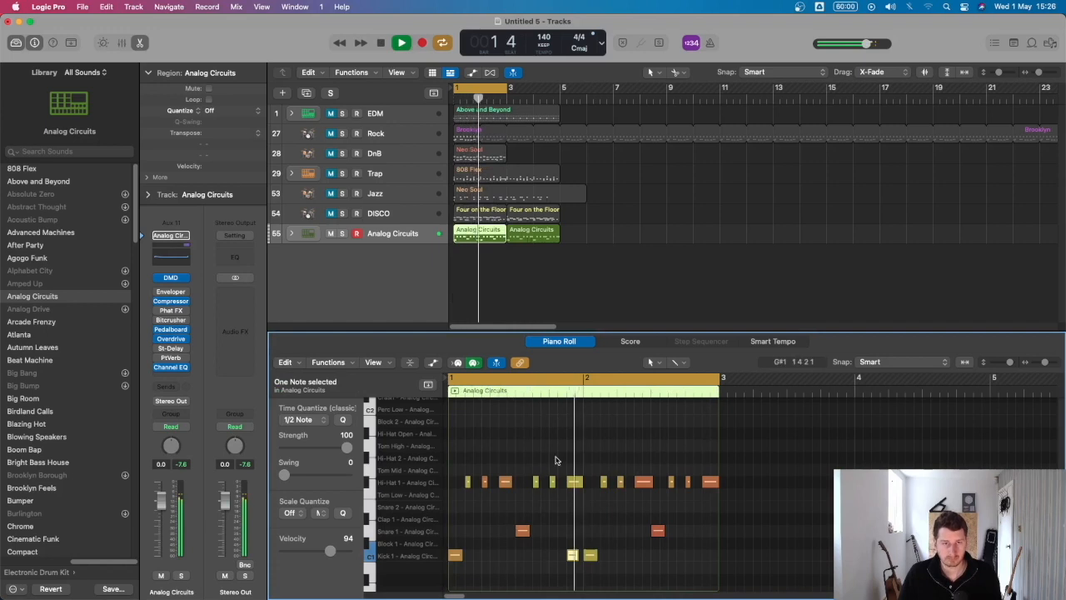
Cycle bars 3 and 4 and add a kick halfway through beat 3 of bar 3 in the second region, auditioning the loop.
drag(497, 88, 548, 98)
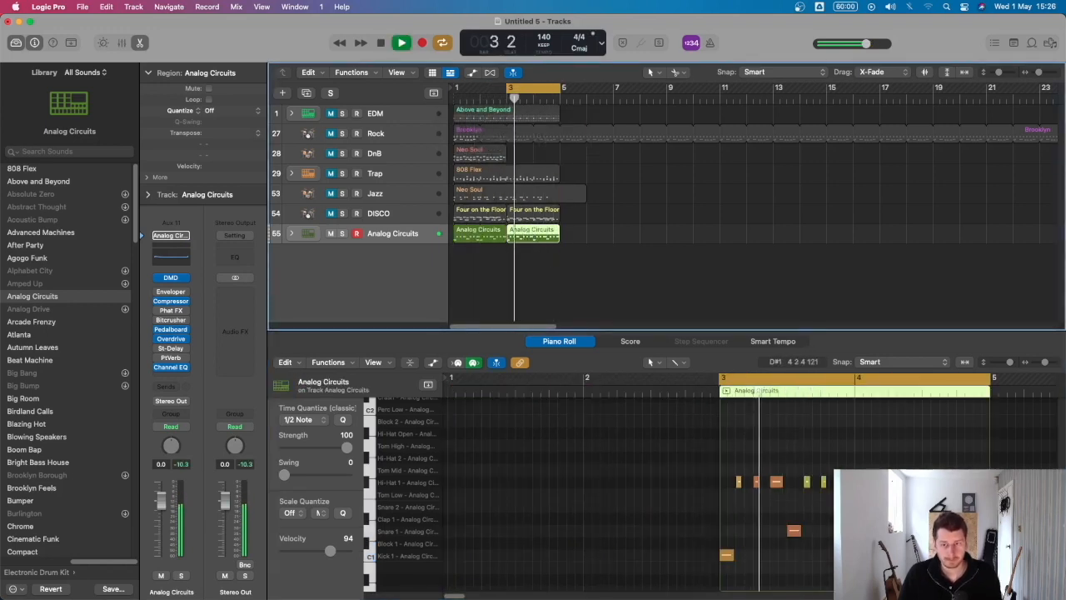
super+click(808, 554)
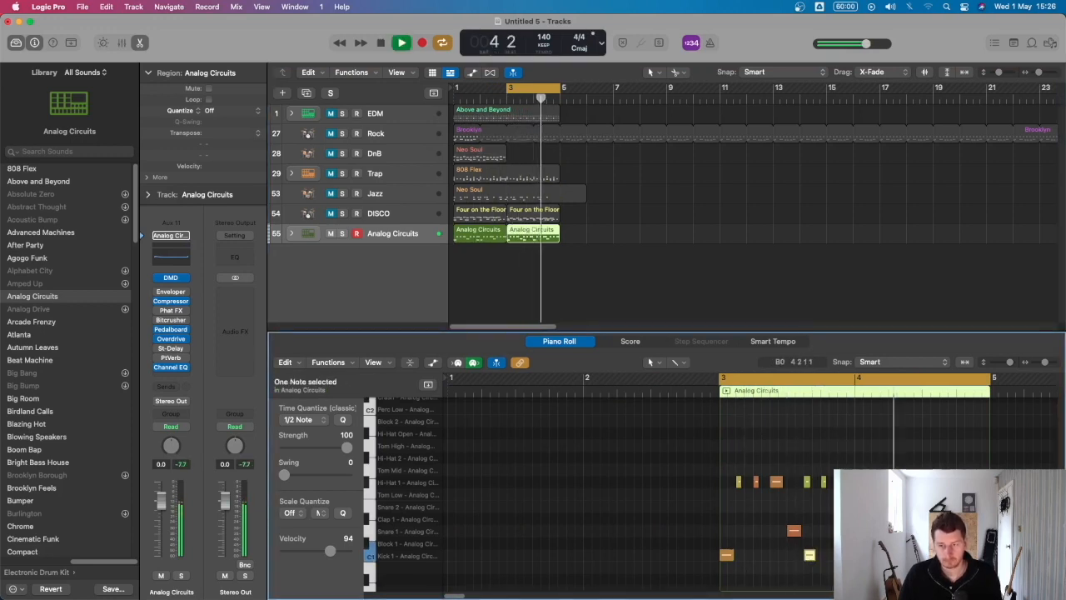
key(space)
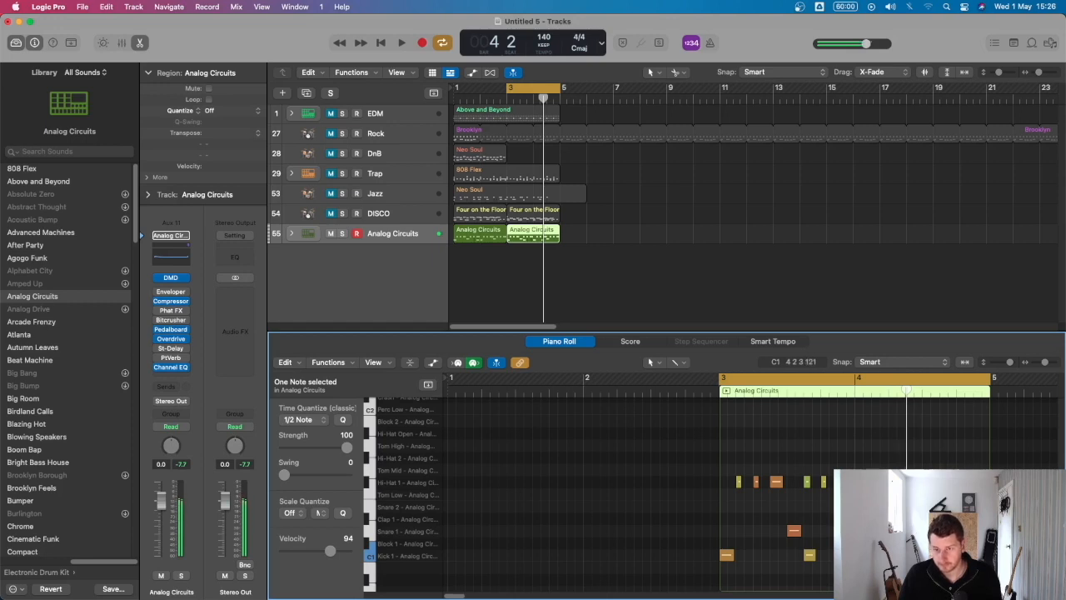
key(space)
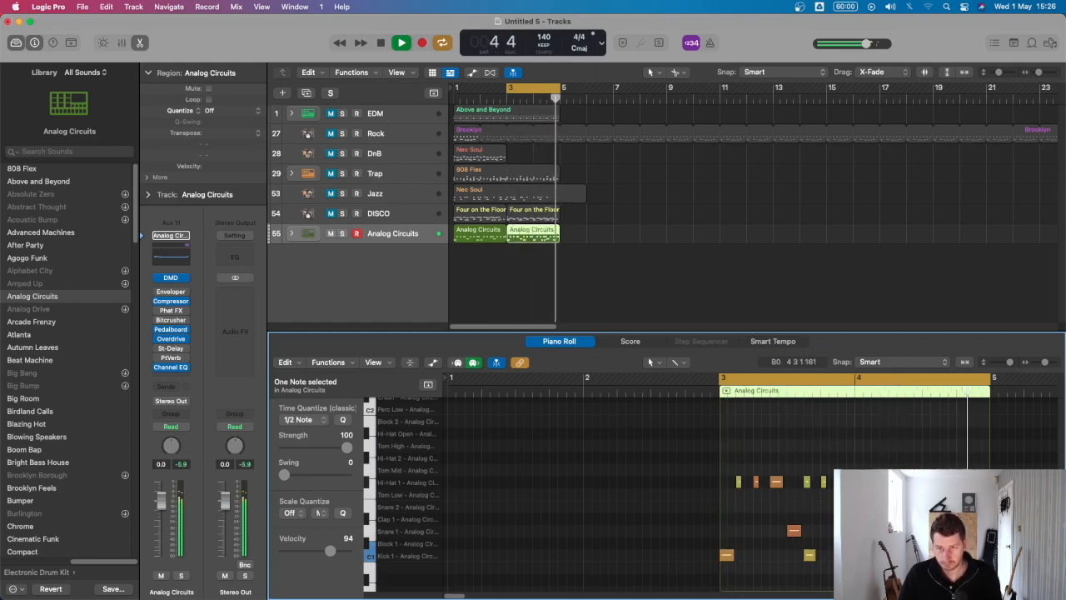
key(space)
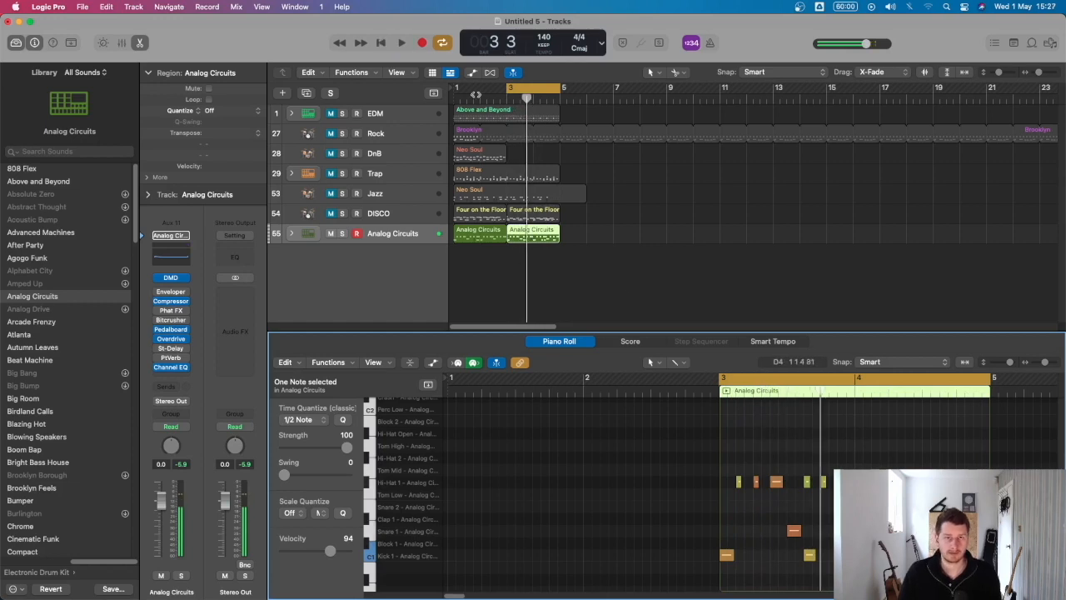
Extend the cycle range to bars 1 through 4 and set the selected kick's velocity to 101.
click(472, 95)
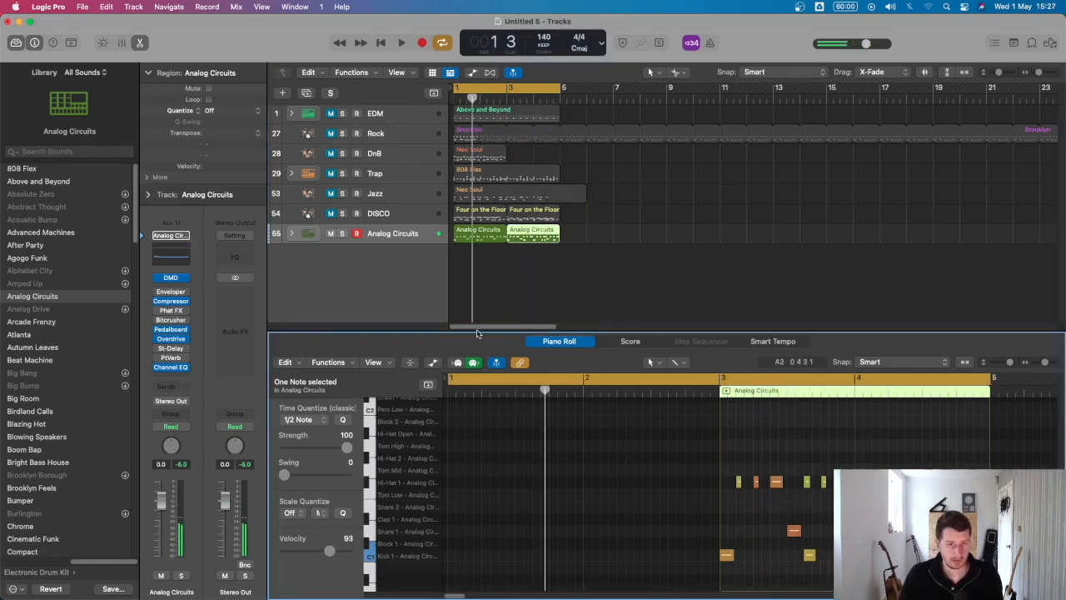
drag(330, 551, 337, 557)
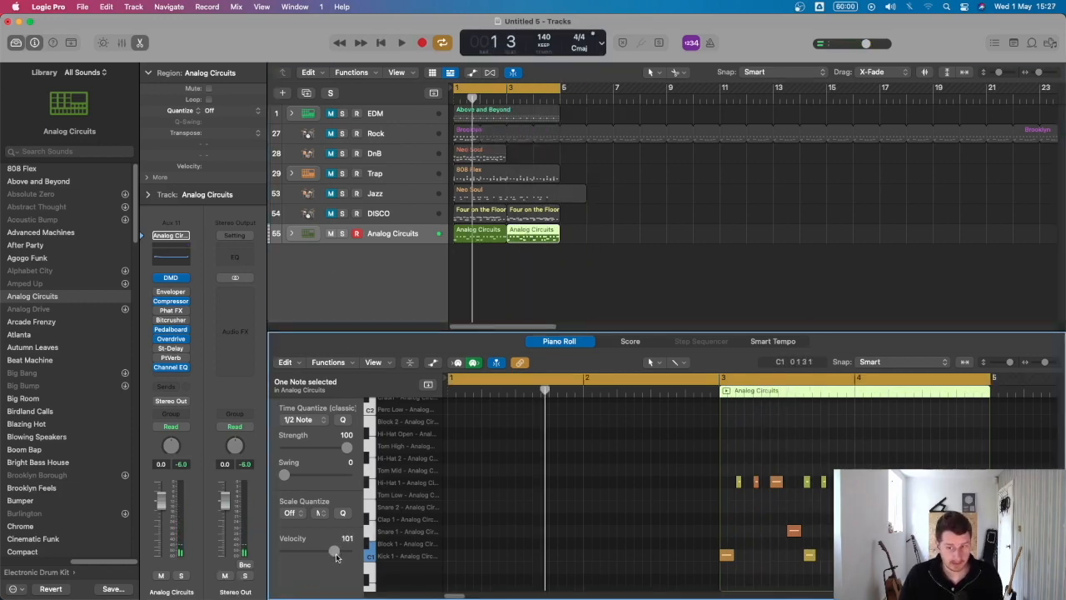
Move the last hi-hat of bar 4 to Hi-Hat Open and the last of bar 2 to Hi-Hat 2, then play back.
click(985, 472)
click(984, 482)
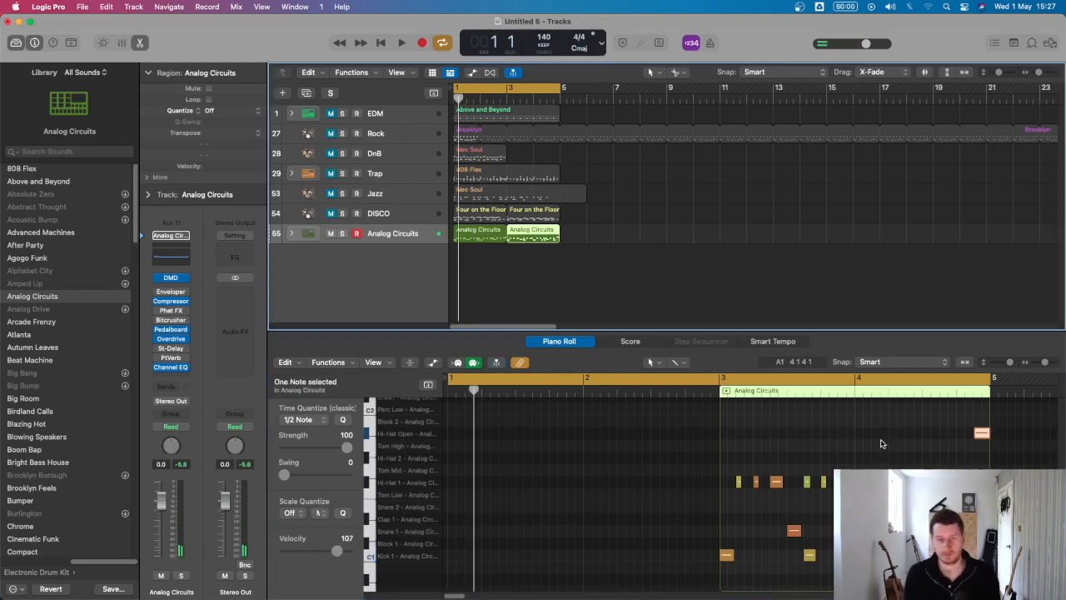
key(space)
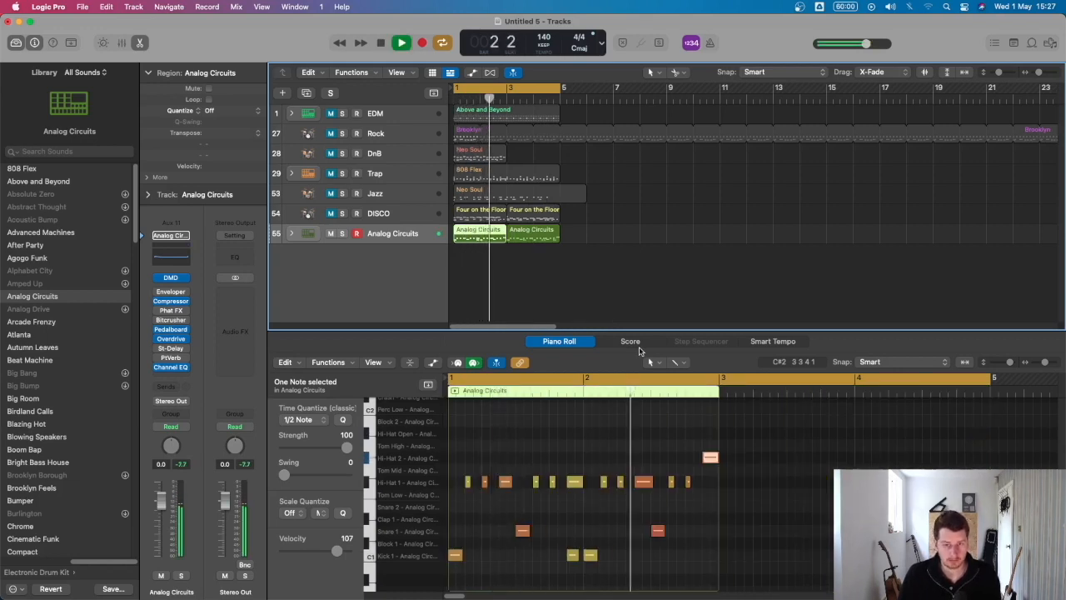
key(space)
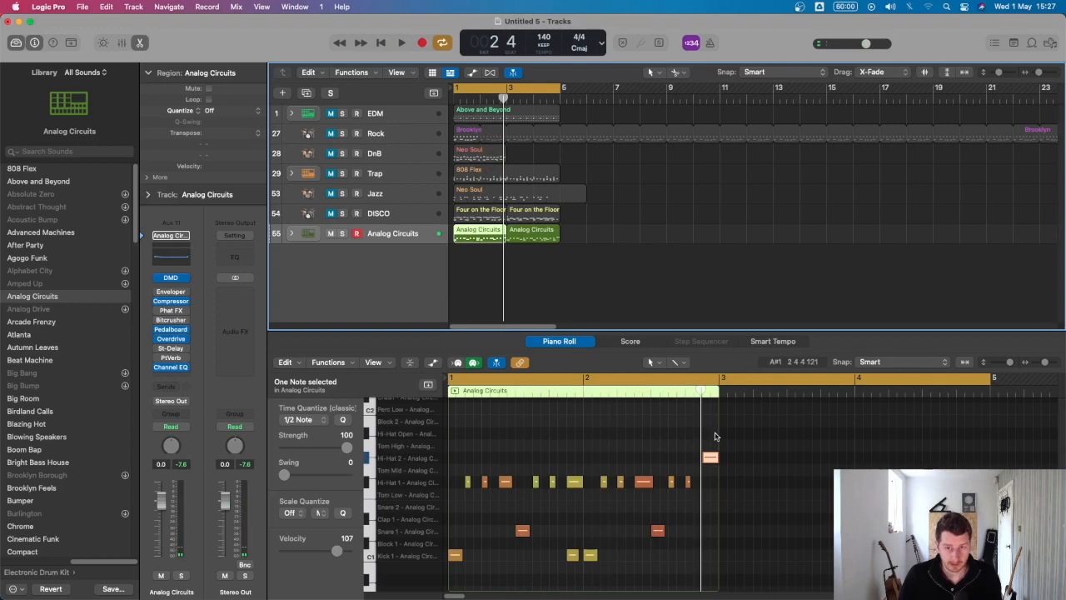
Quantize all notes in the first Analog Circuits region to 1/16 Note with the swing set to 77.
drag(714, 436, 458, 505)
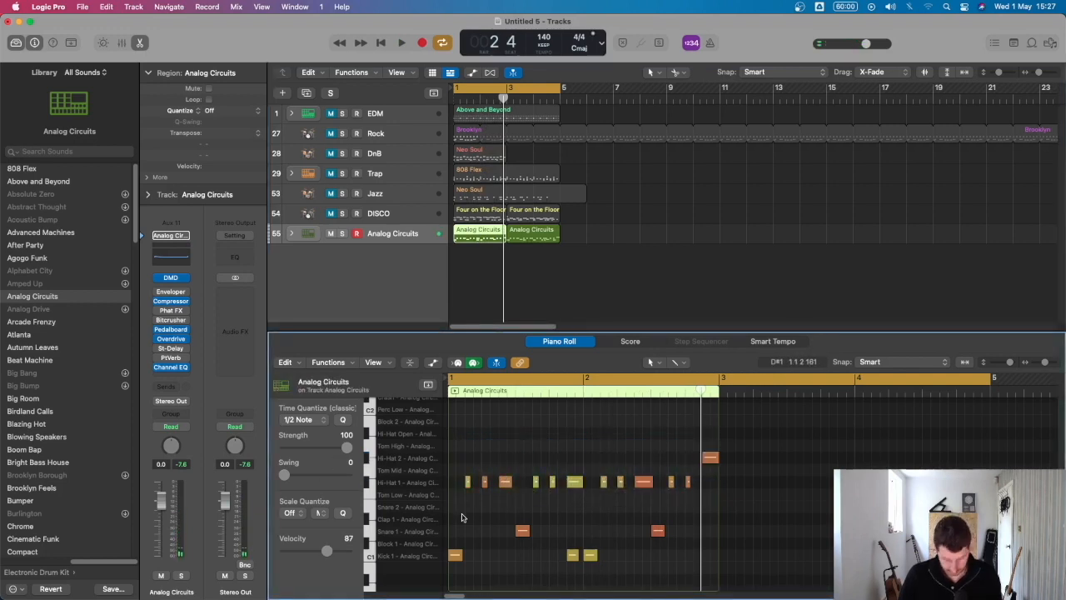
key(super+a)
drag(285, 476, 291, 477)
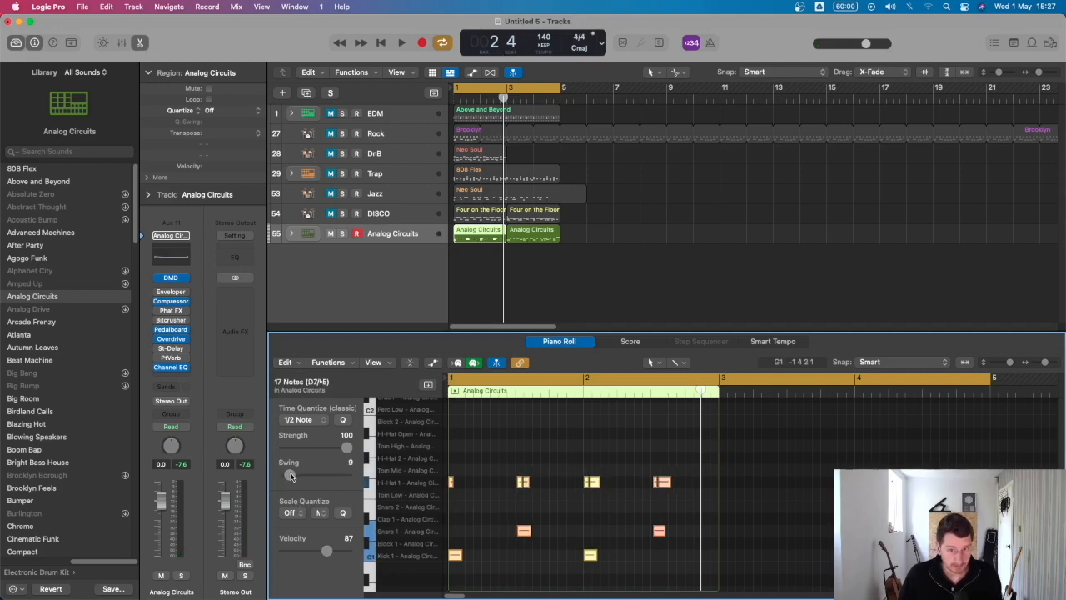
click(317, 425)
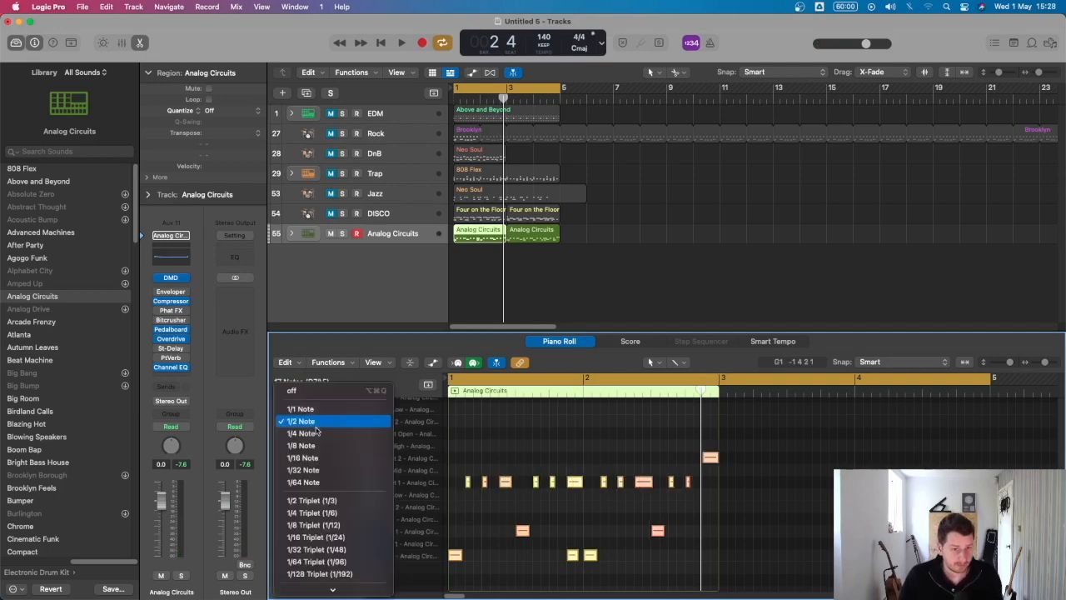
click(301, 458)
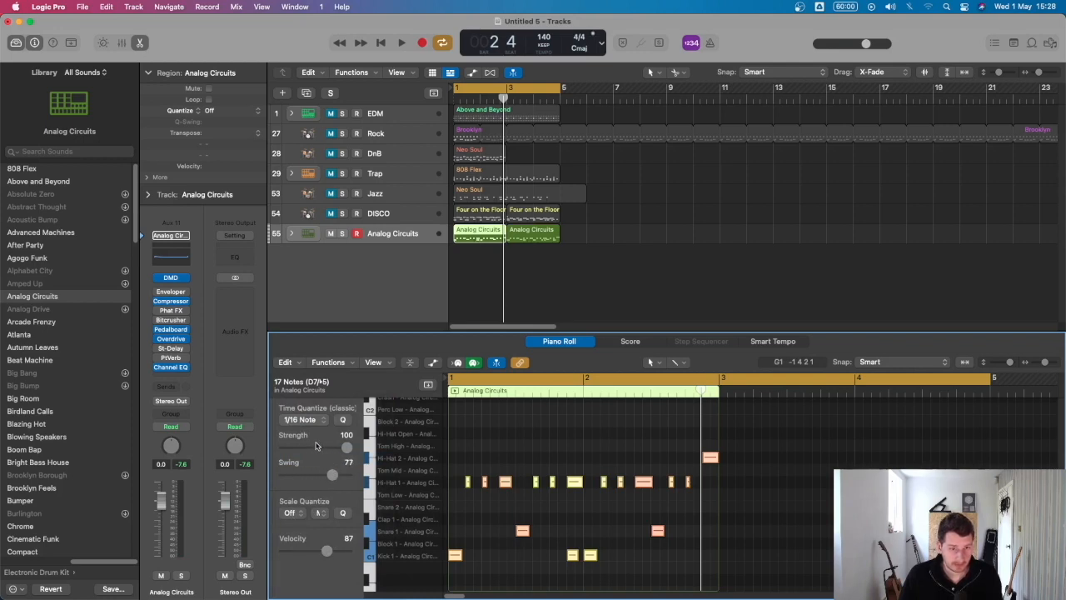
Quantize all notes in the first Analog Circuits region to 1/8 Note with the swing set to 38, and play the loop.
click(296, 419)
click(297, 407)
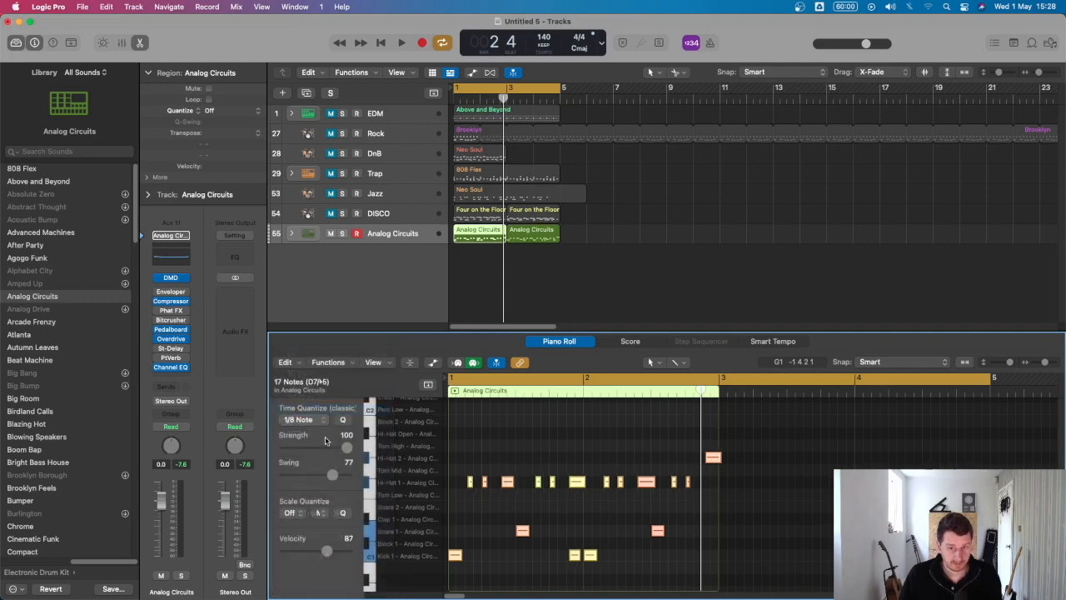
drag(317, 476, 309, 476)
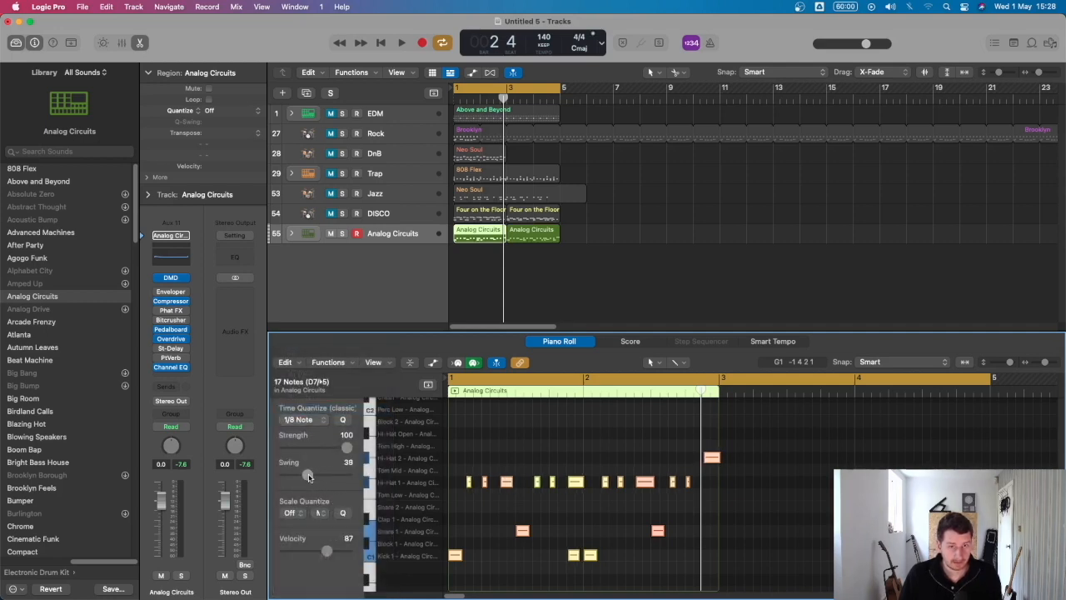
key(space)
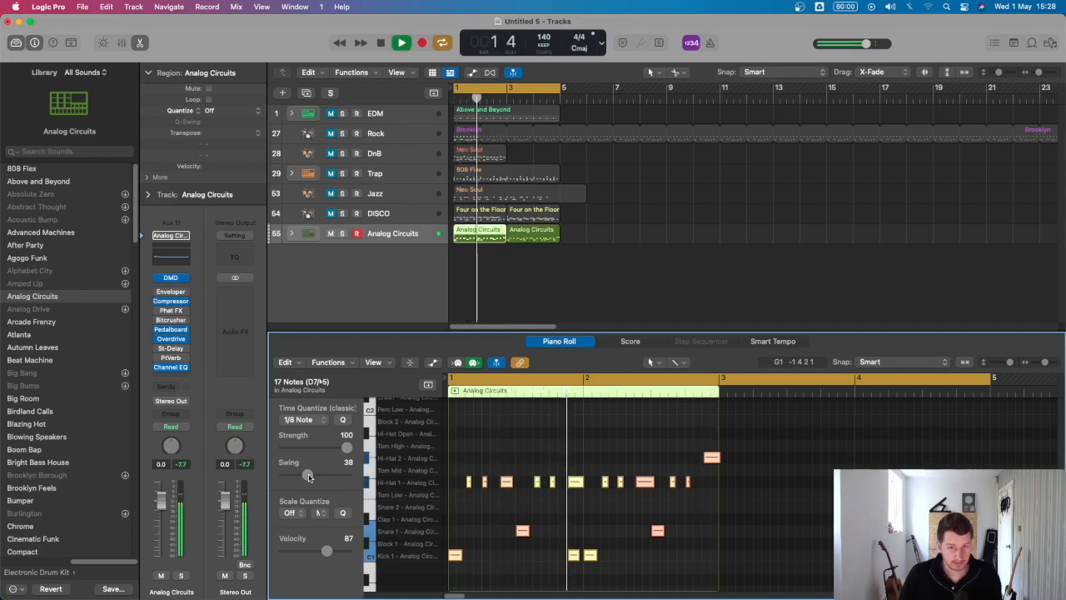
key(space)
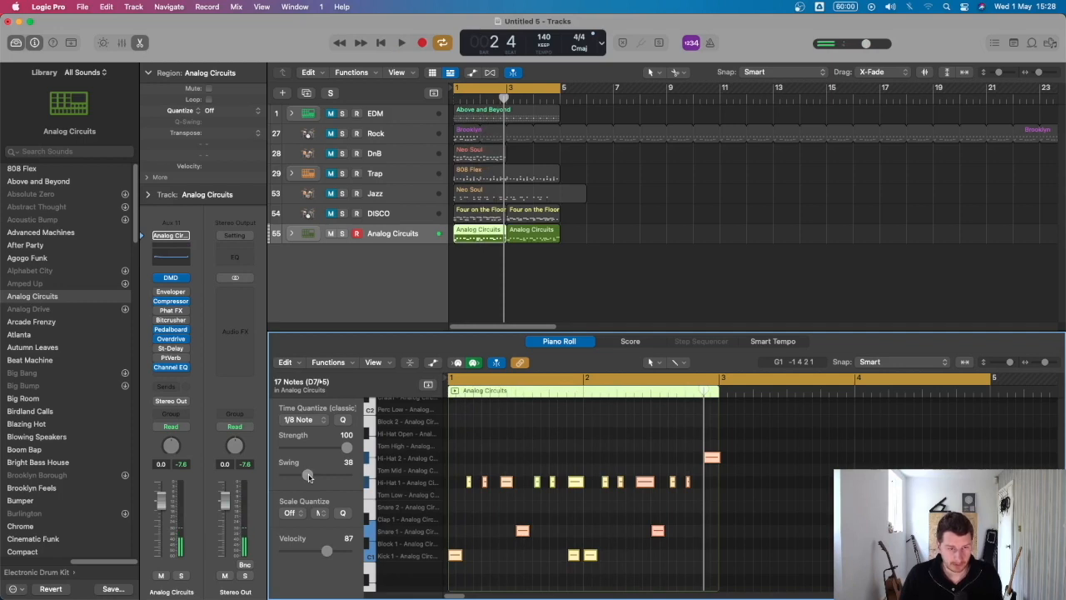
Raise the quantize swing of the Analog Circuits notes to 100 and audition the loop.
drag(308, 476, 373, 481)
key(space)
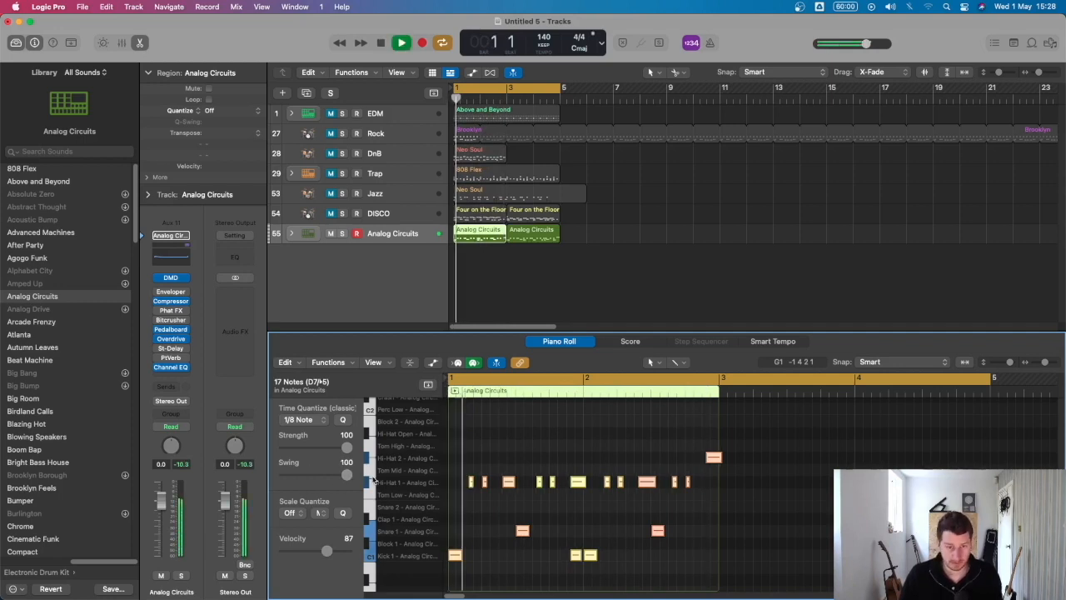
key(space)
Set the quantize swing of the Analog Circuits notes to 10, play the loop and return to bar 1.
drag(347, 474, 291, 477)
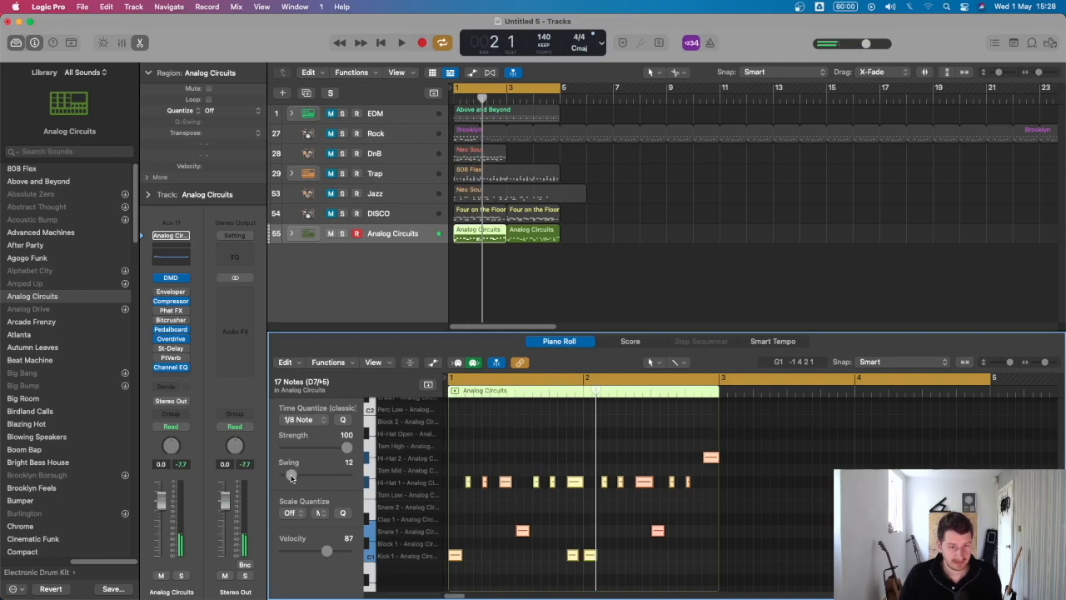
key(space)
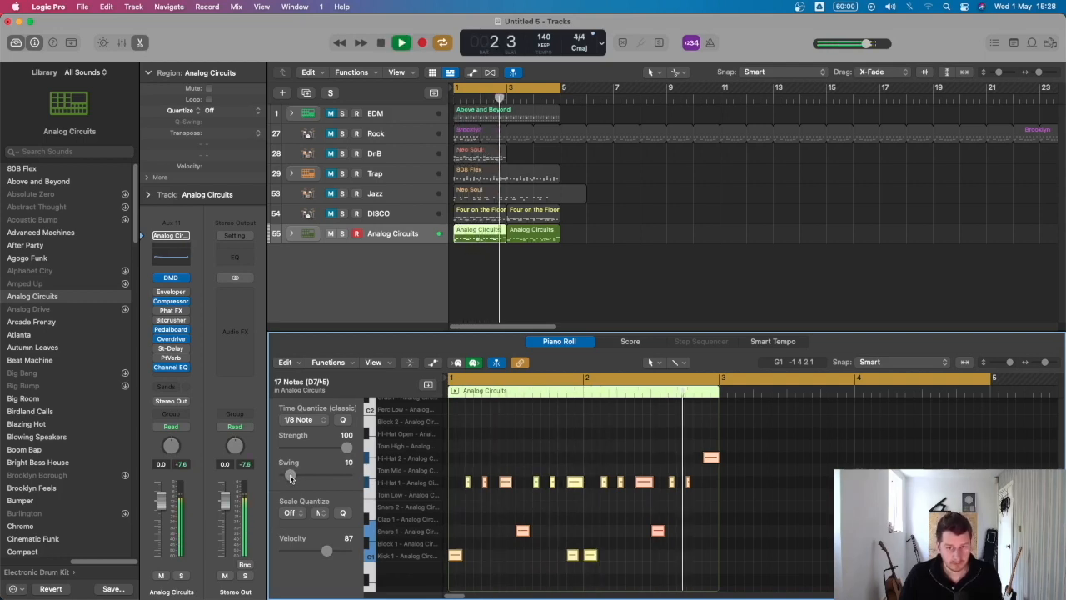
key(space)
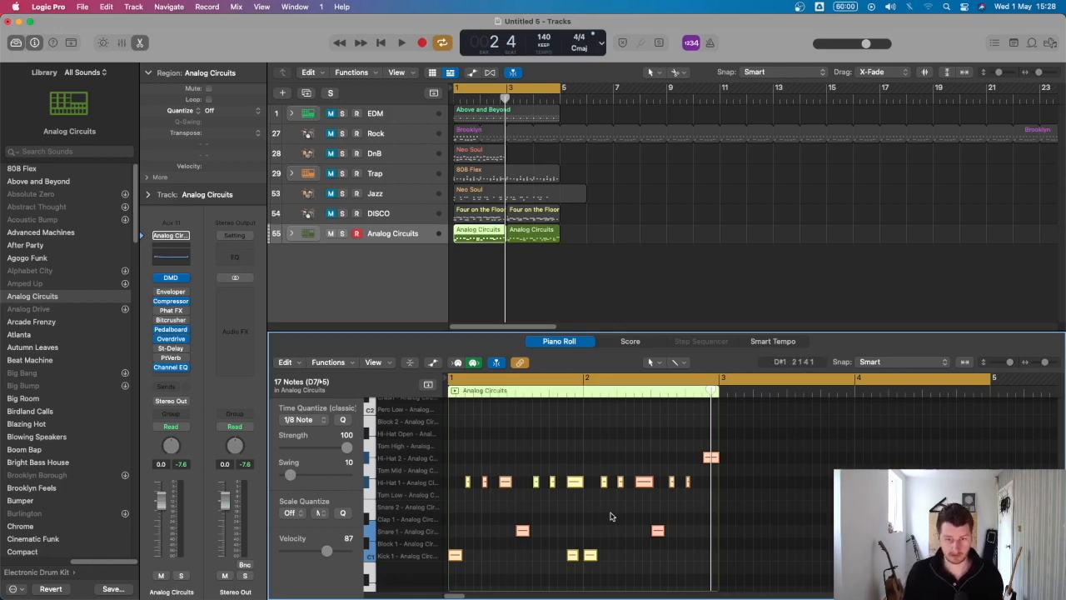
key(space)
key(space)
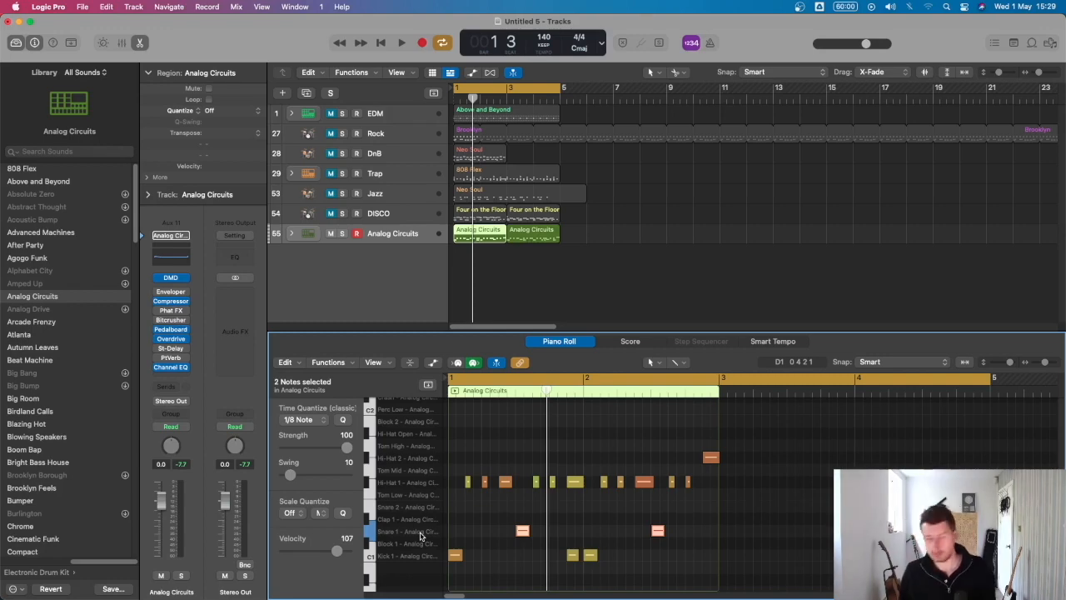
key(space)
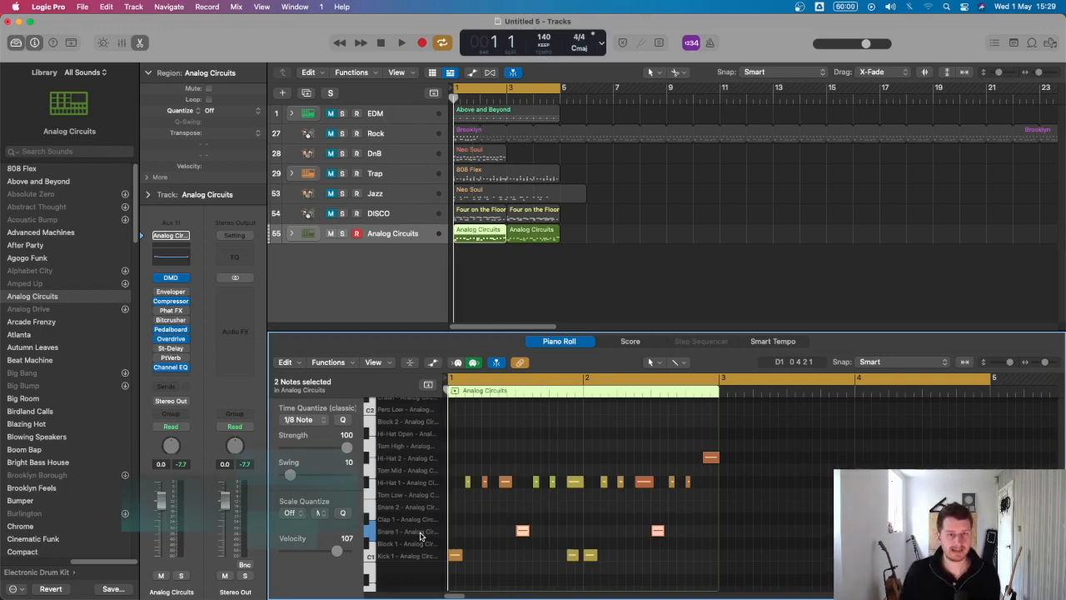
Create a new software instrument track with an empty channel strip for the Punk groove.
click(284, 92)
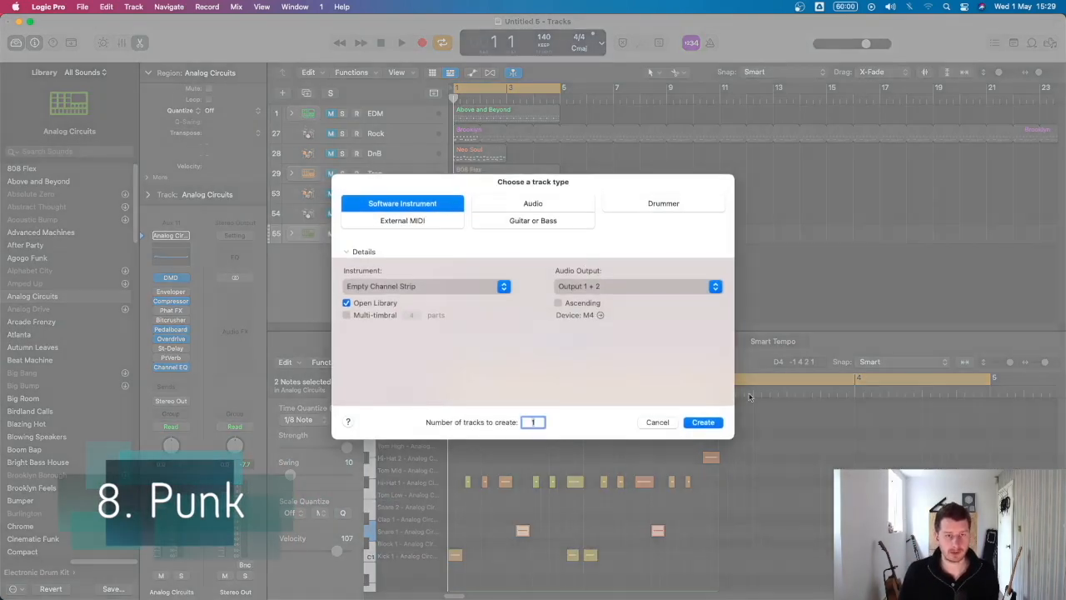
click(703, 422)
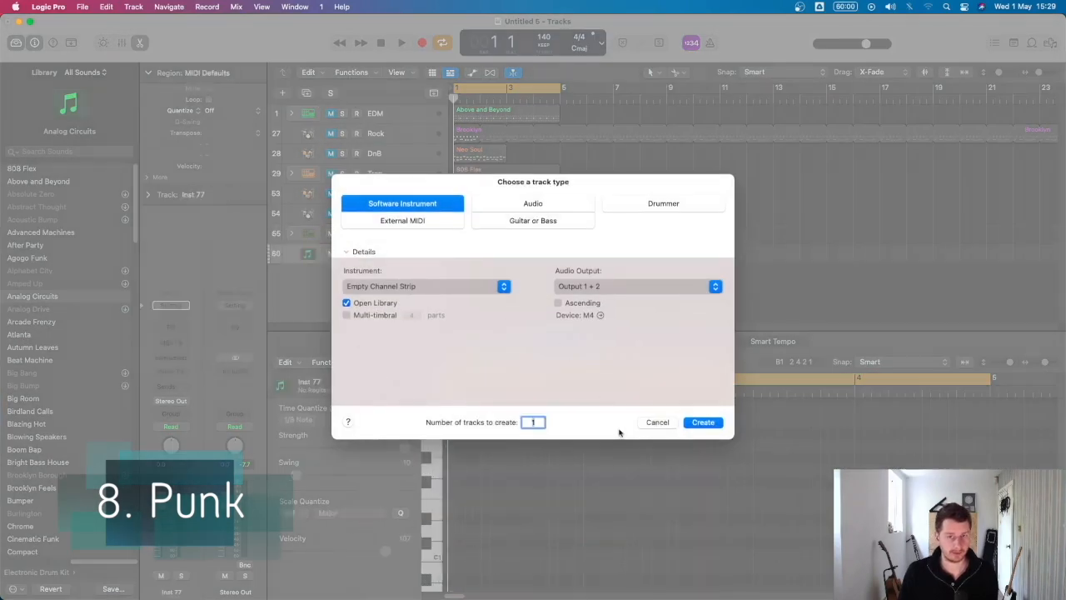
click(703, 422)
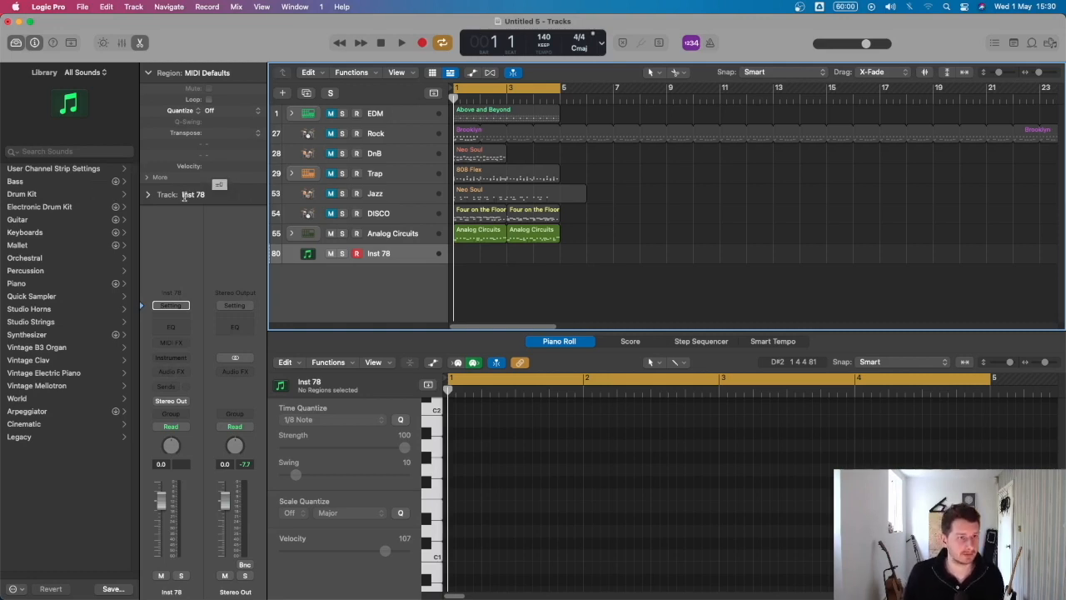
Try several acoustic drum kits, including Blue Ridge and Retro Rock, on the new track and load the Heavy kit.
click(37, 195)
click(36, 170)
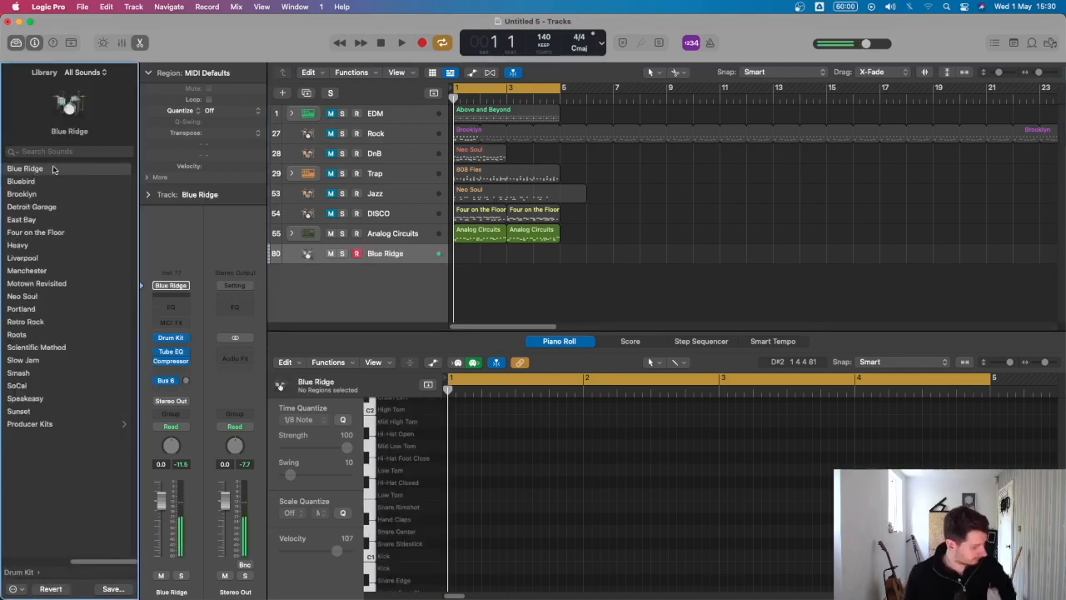
click(23, 248)
click(38, 323)
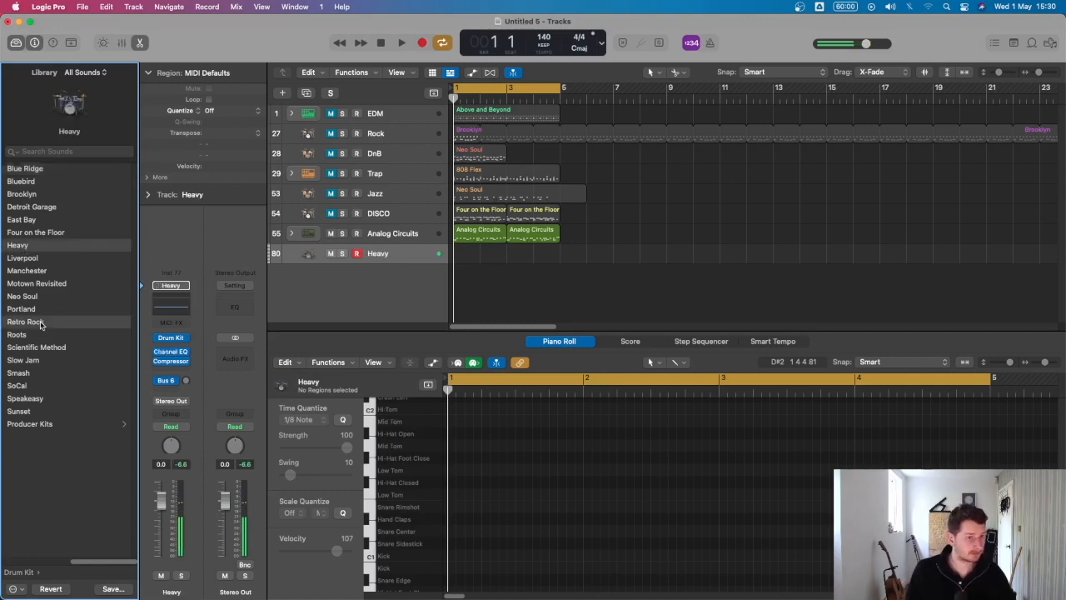
click(25, 295)
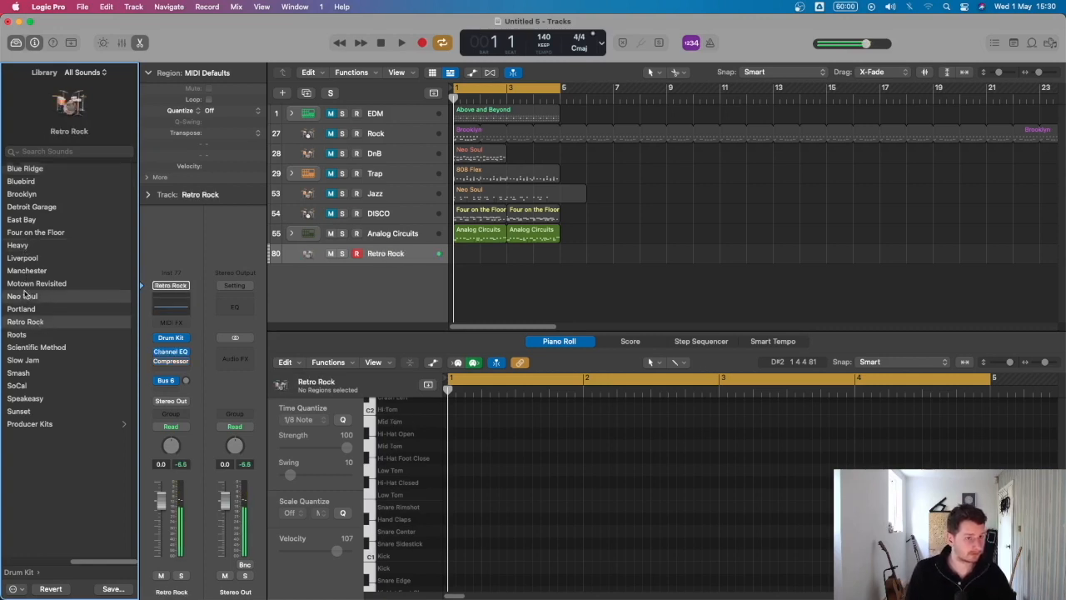
click(20, 247)
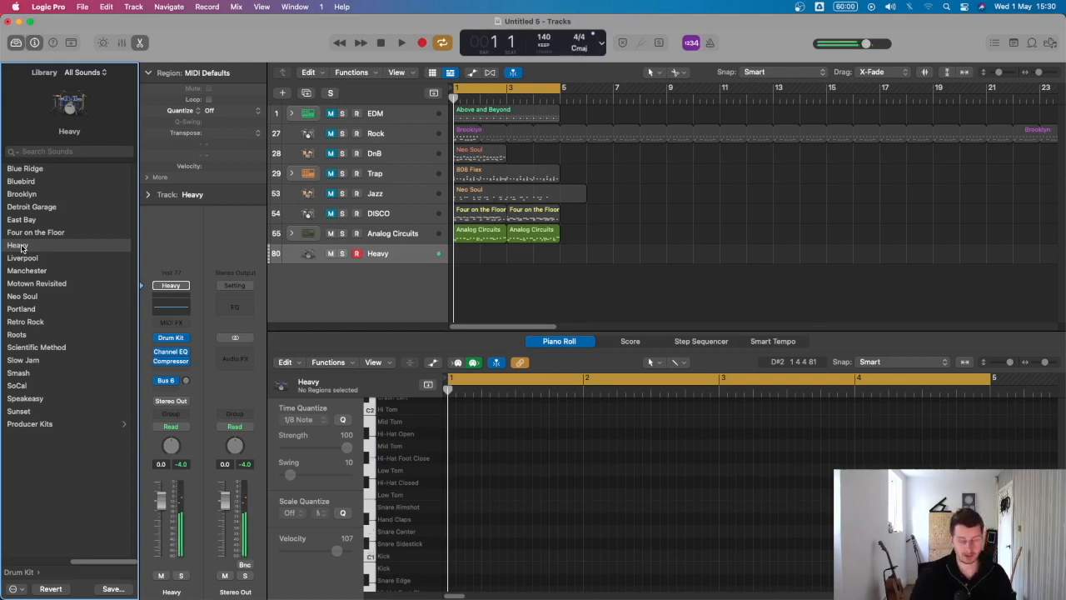
Record a fast pattern of kicks, center snares and closed hi-hats on the Heavy track, starting at bar 1.
click(441, 136)
key(r)
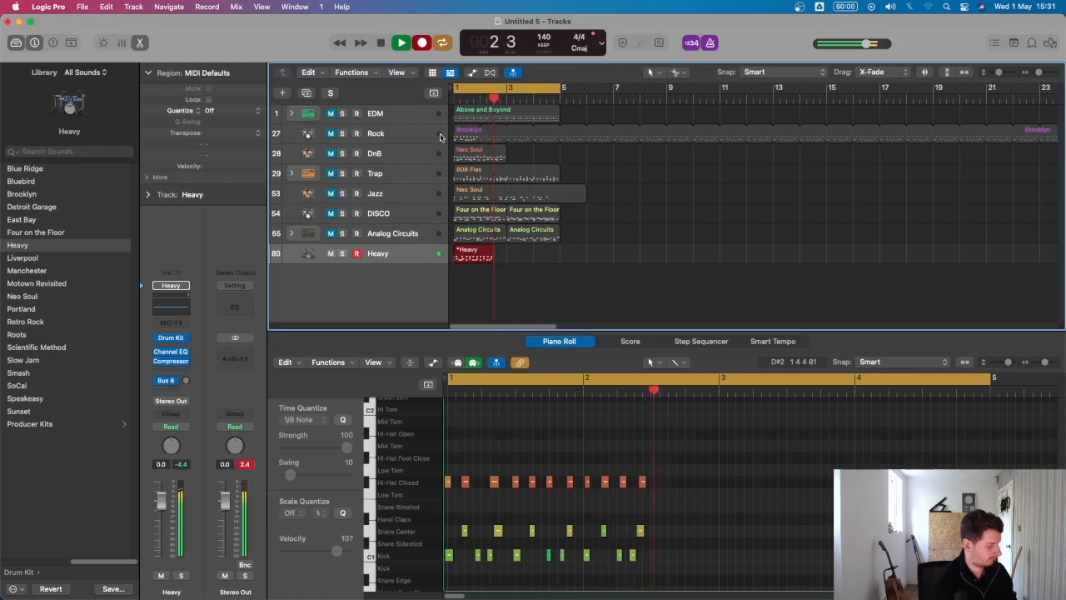
key(space)
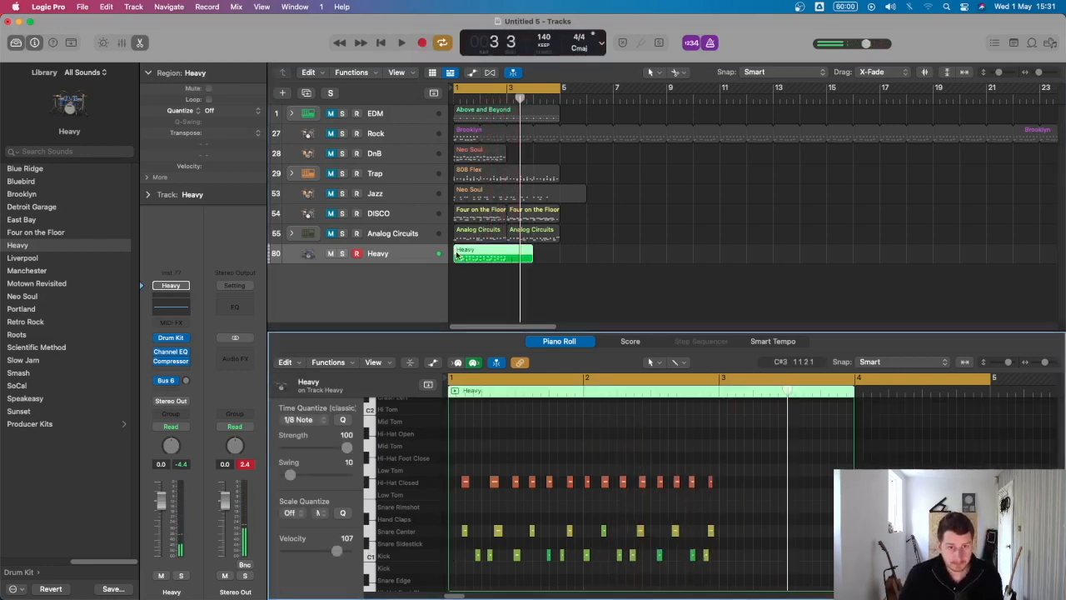
Extend the start of the Heavy region to recover its first notes and shift all its notes slightly later to start on bar 1.
drag(450, 255, 441, 255)
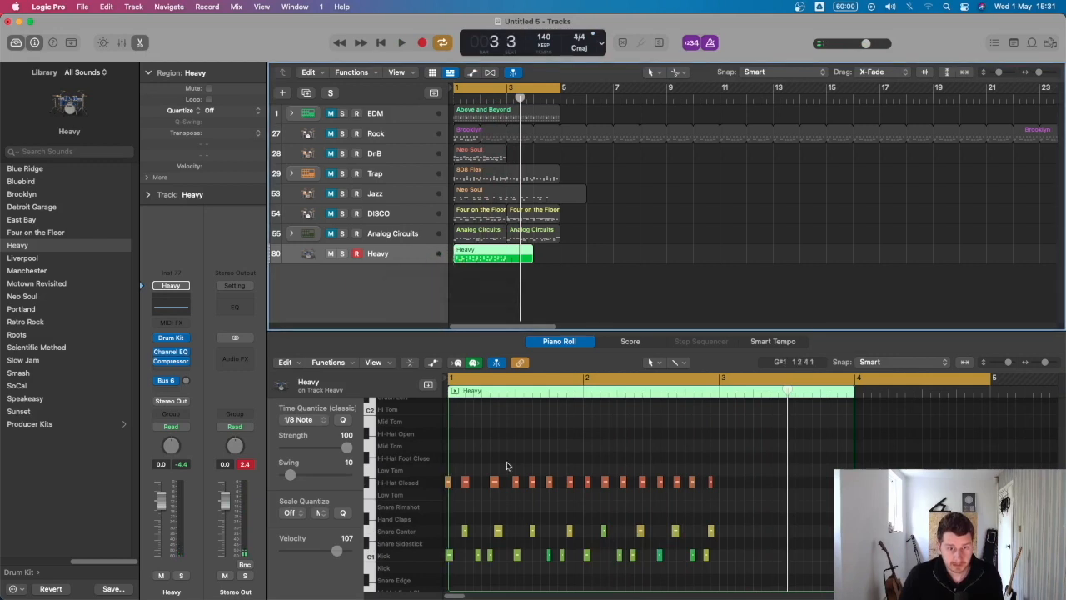
click(508, 462)
key(super+a)
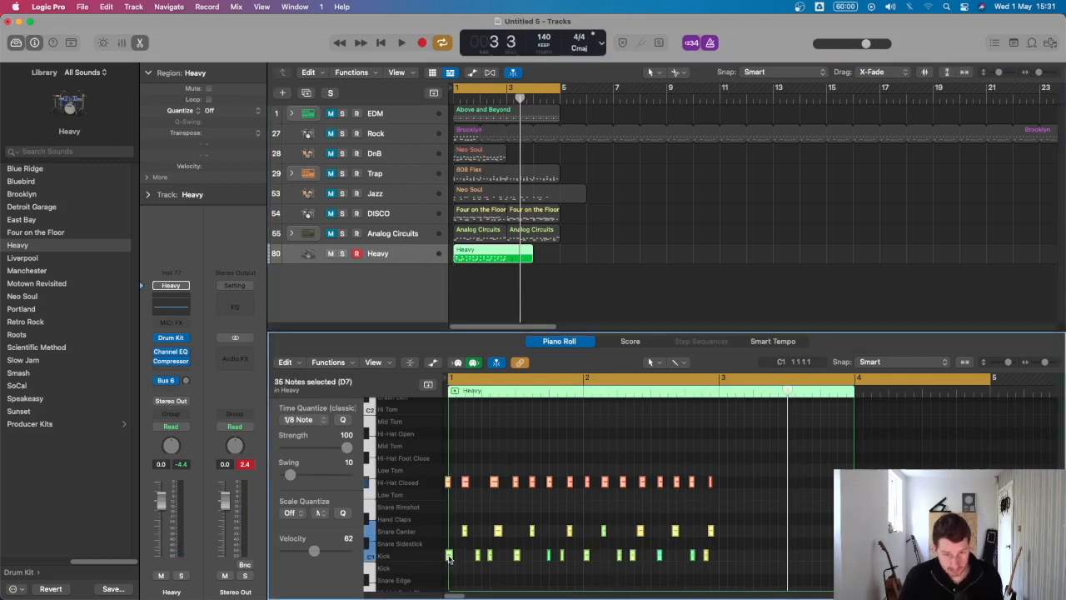
drag(448, 558, 453, 560)
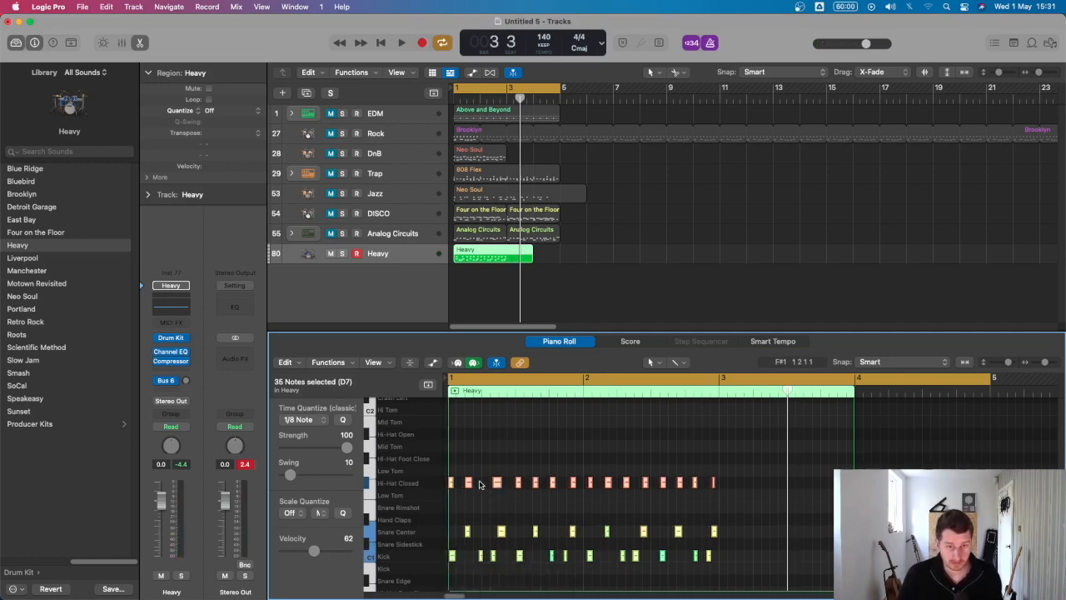
Quantize all notes in the Heavy region to 1/16 Note and play back the pattern.
click(479, 484)
key(super+a)
click(302, 419)
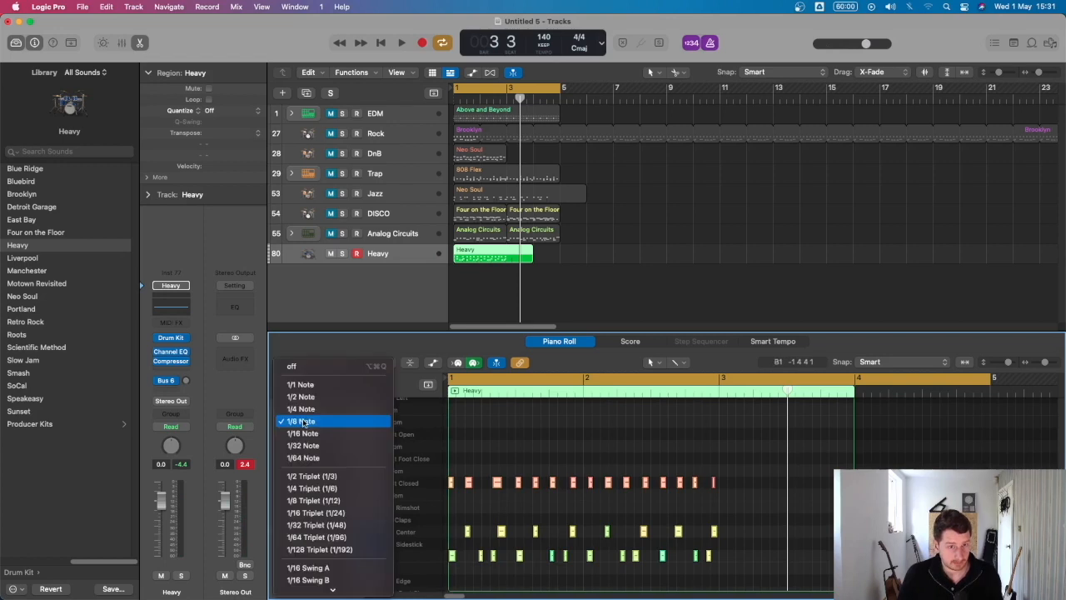
click(303, 433)
key(space)
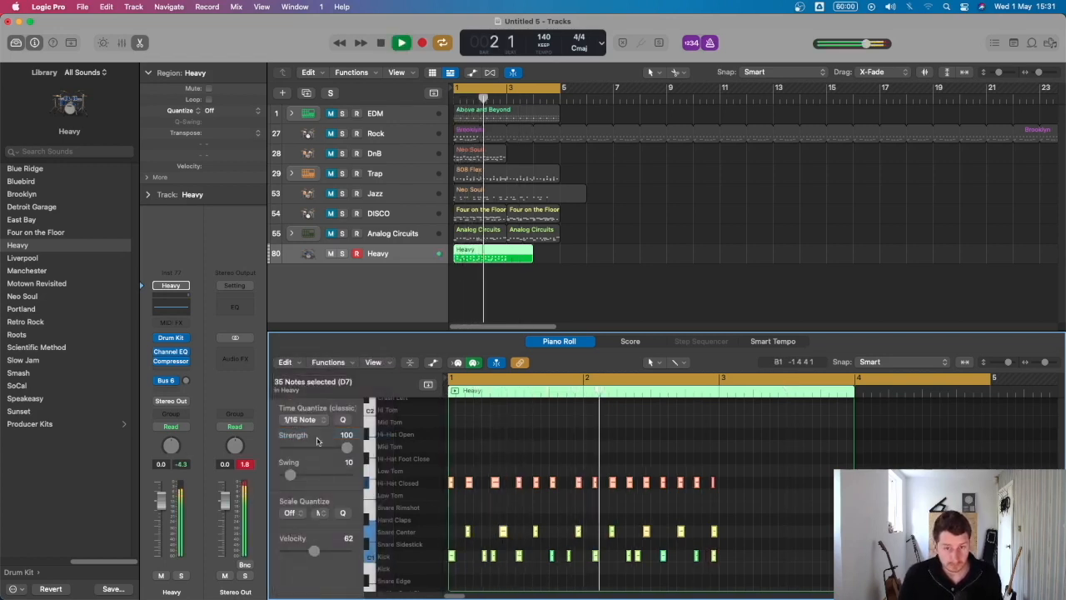
key(space)
Shift the notes from the second half of beat 4 in bar 1 onward one sixteenth earlier, and play the pattern.
drag(563, 466, 733, 533)
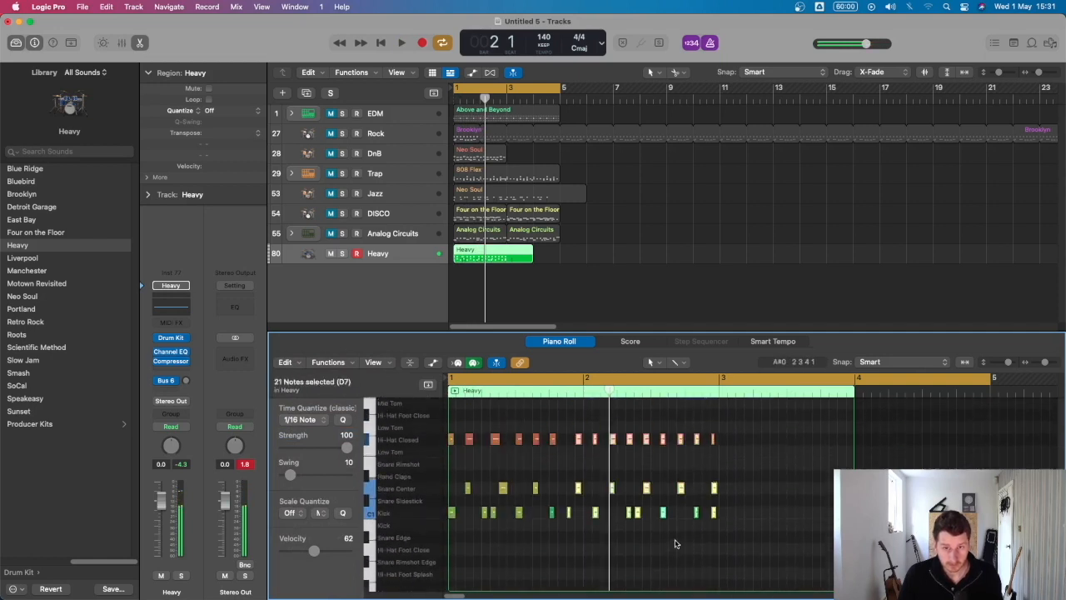
drag(567, 522, 562, 522)
key(space)
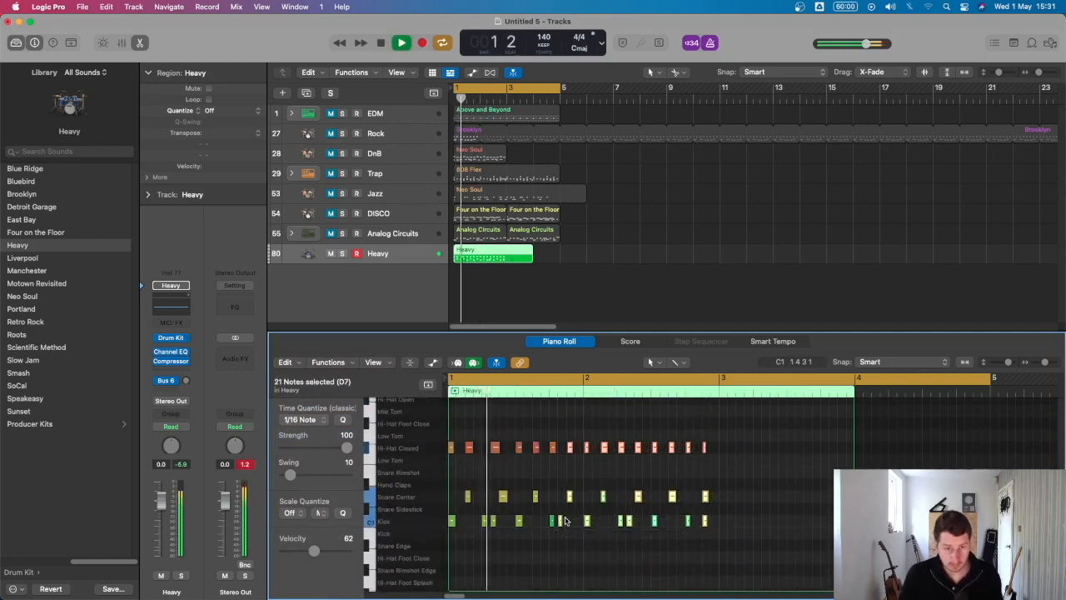
key(space)
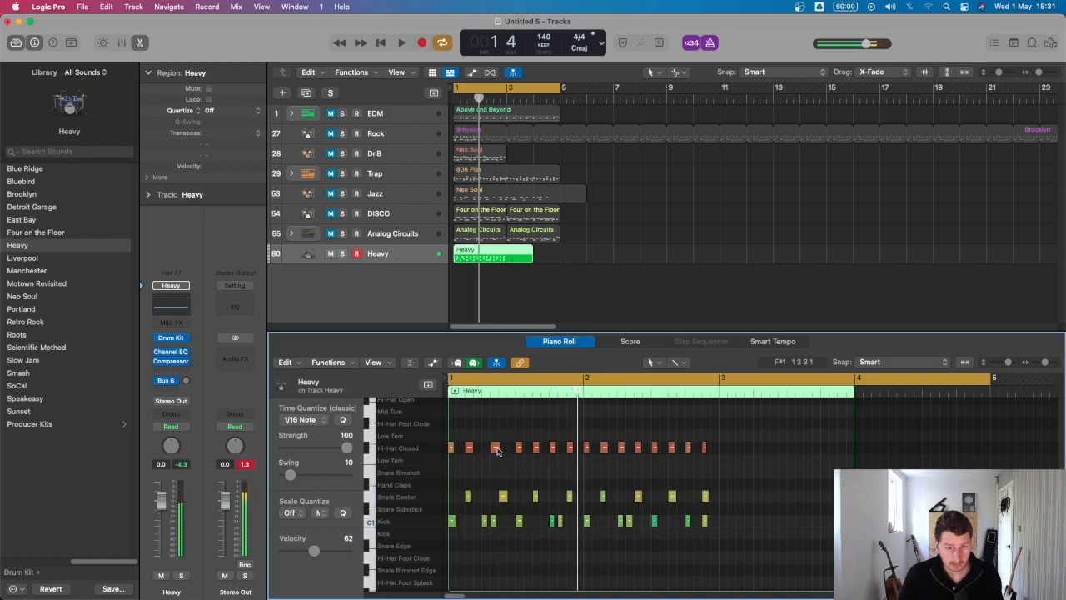
Replace the third closed hi-hat of bar 1 with hits on beat 2 and halfway through beat 2, and audition the pattern.
drag(496, 449, 504, 452)
key(space)
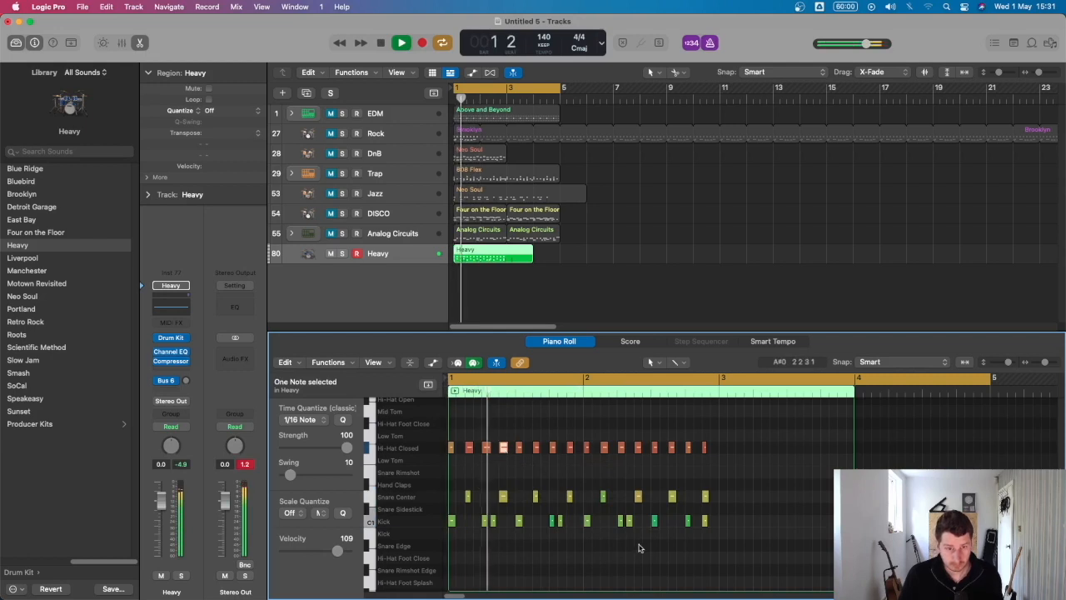
click(639, 499)
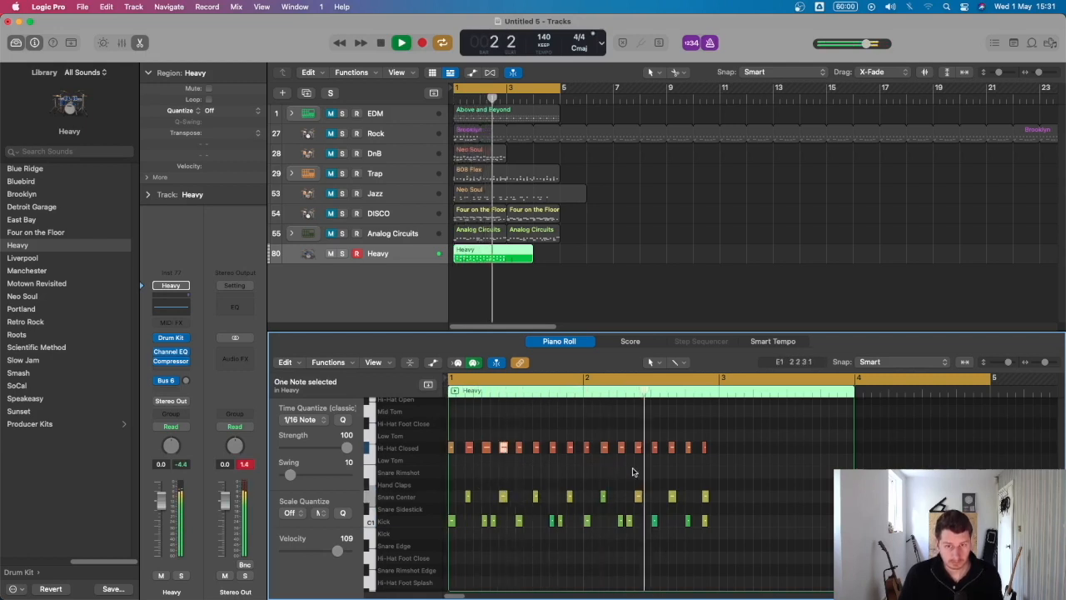
key(space)
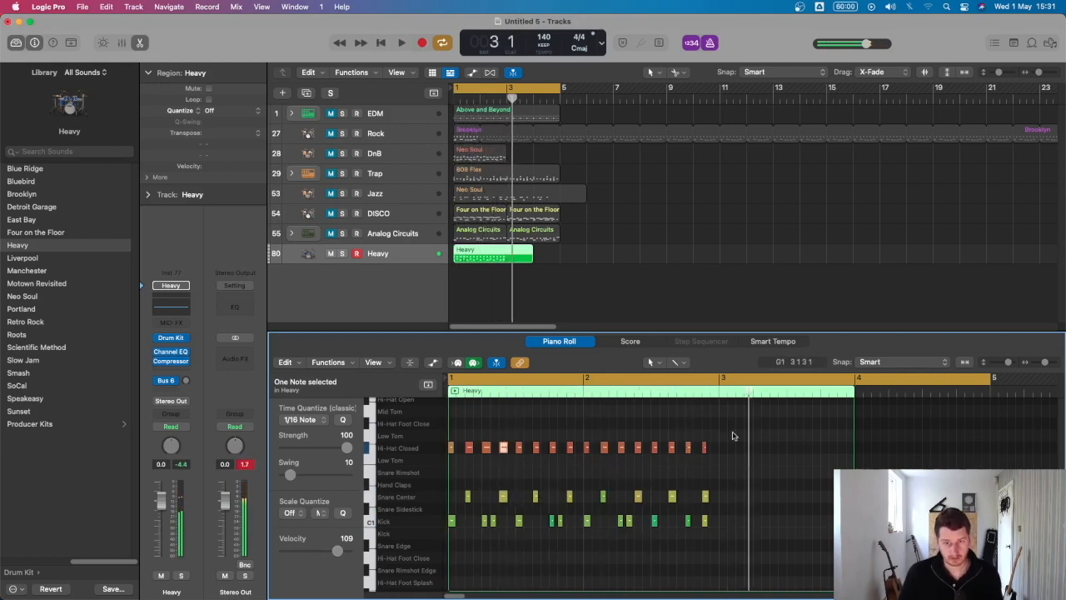
Trim the end of the Heavy region to bar 3 and play the two-bar pattern from the start.
click(541, 261)
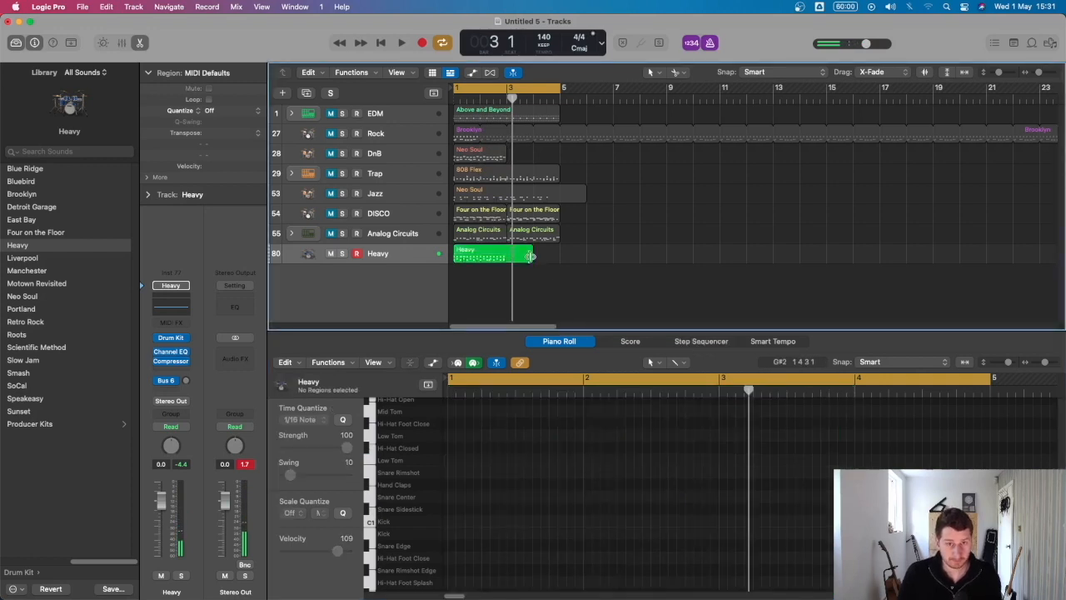
click(529, 256)
click(504, 447)
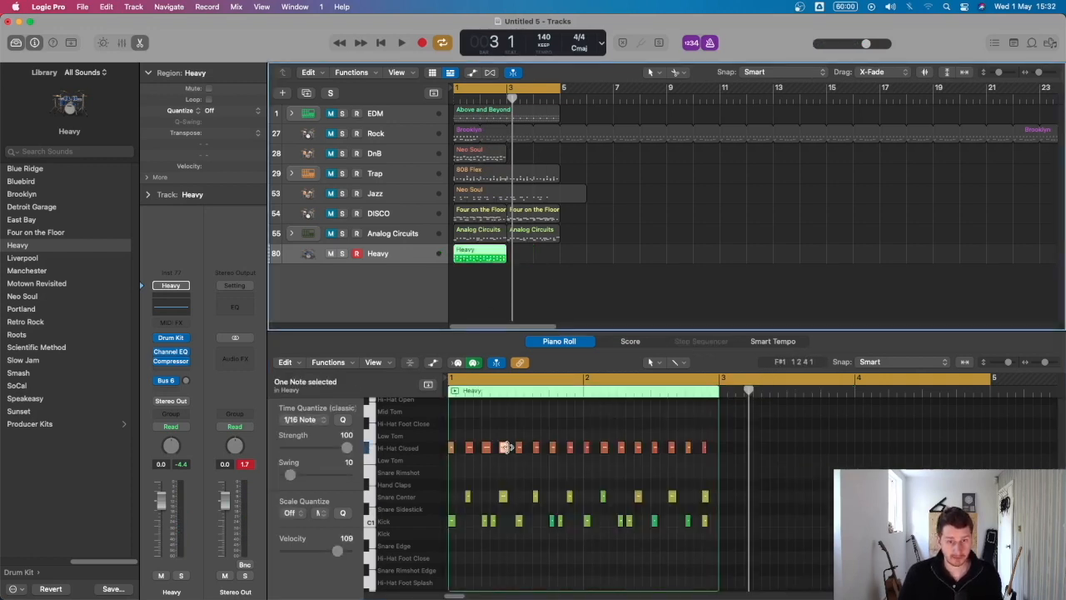
key(Return)
key(space)
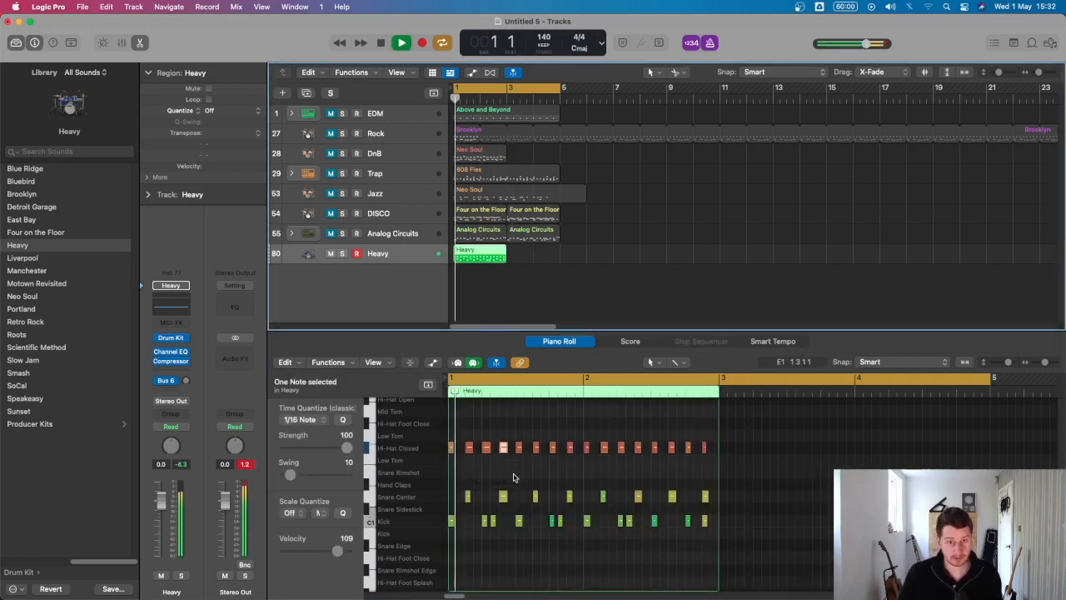
key(space)
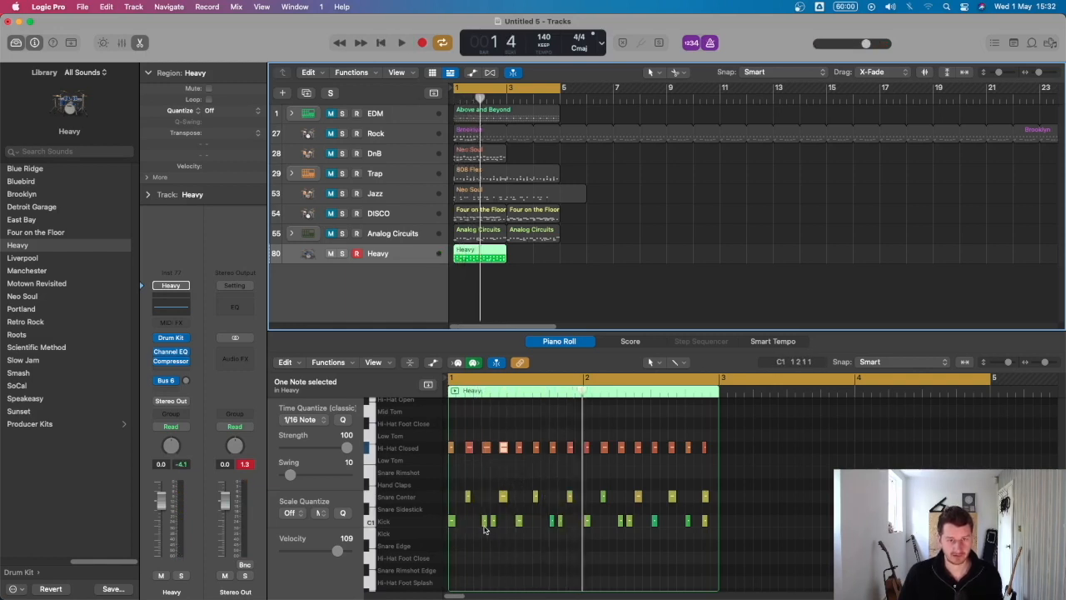
key(Return)
key(space)
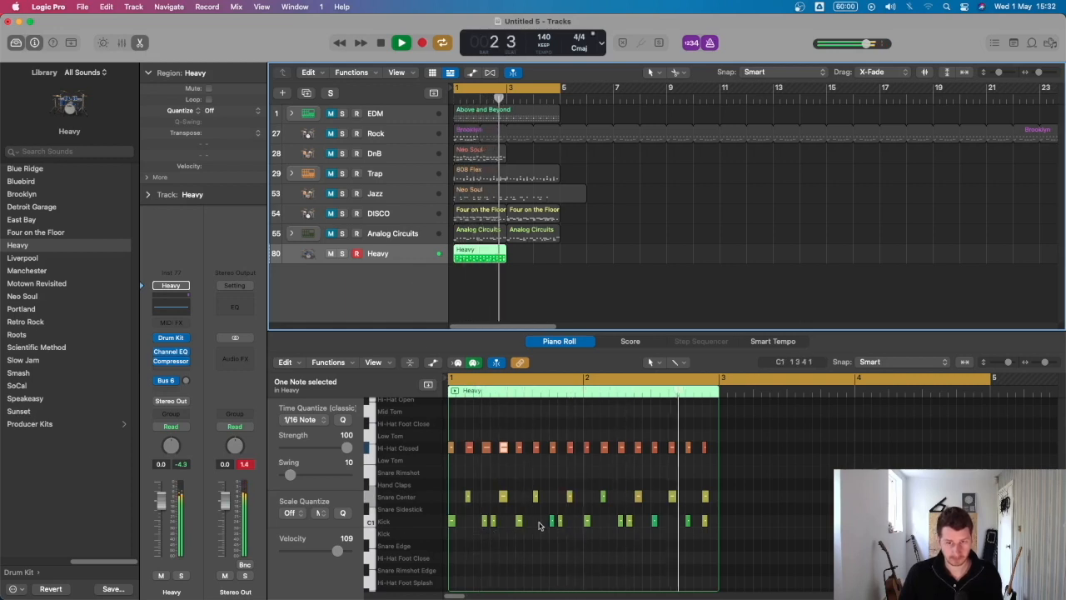
Move the last kick in the Heavy region one sixteenth later, to the final sixteenth of bar 2, and play the pattern.
key(space)
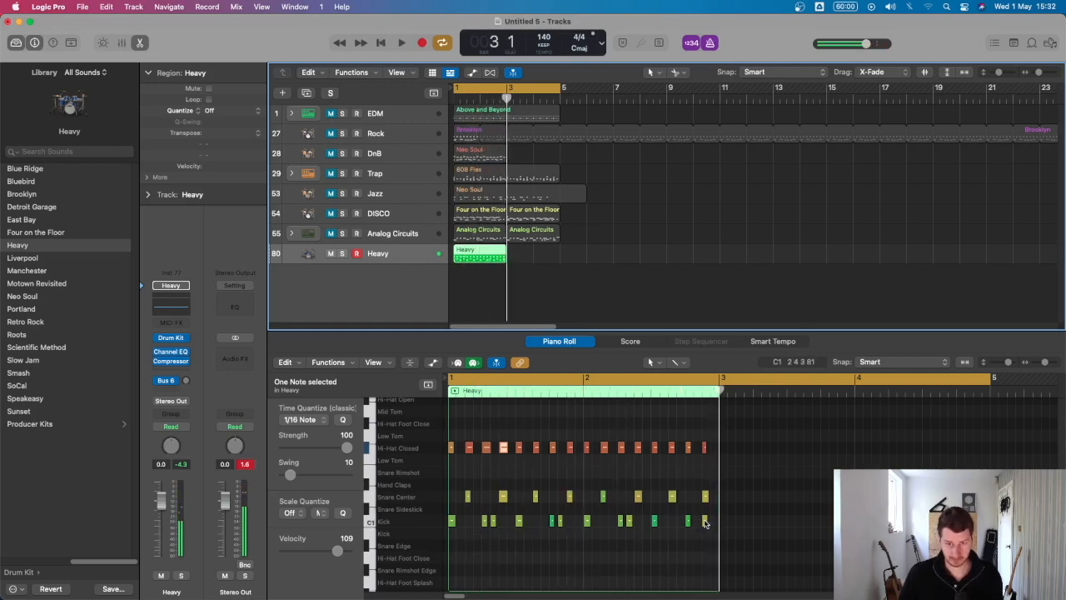
drag(705, 522, 713, 523)
key(space)
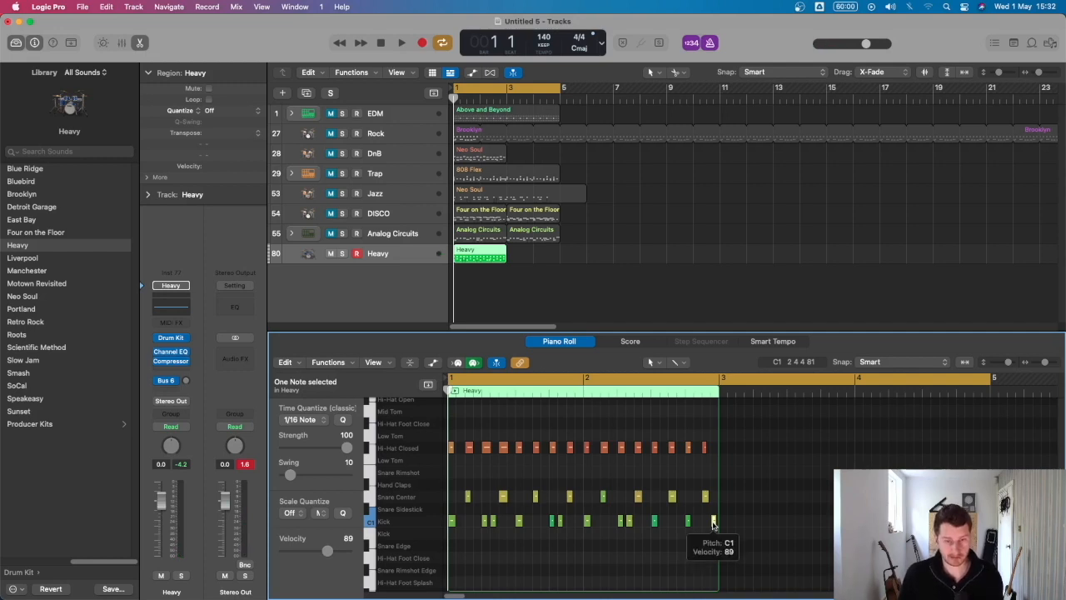
Transpose all closed hi-hat notes up to the Hi-Hat Open row and play the pattern.
click(423, 451)
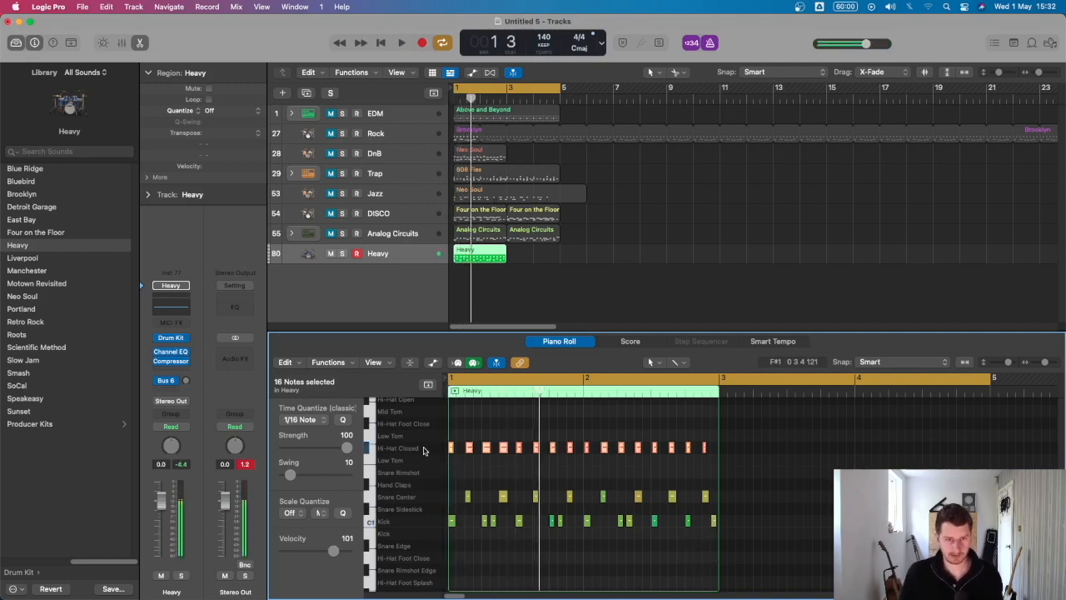
key(alt+Up)
key(alt+Up)
key(alt+Up)
key(alt+Up)
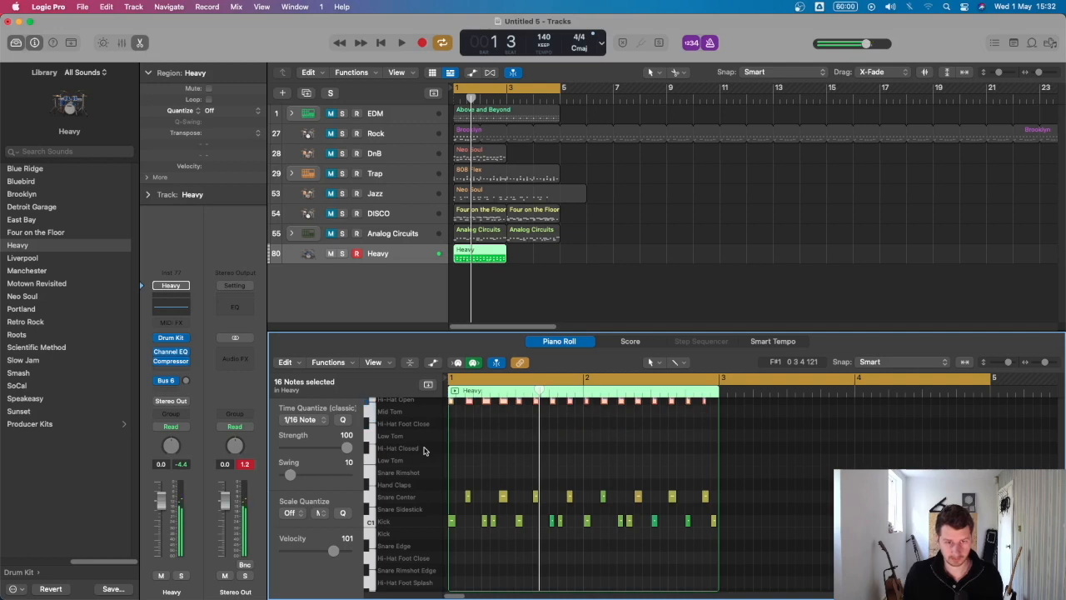
key(space)
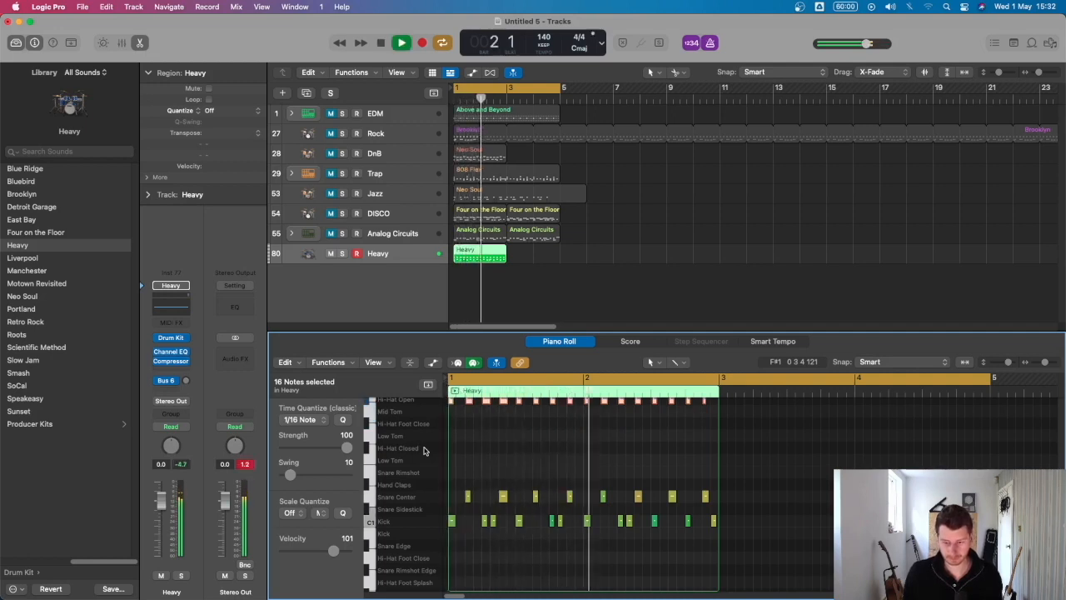
key(space)
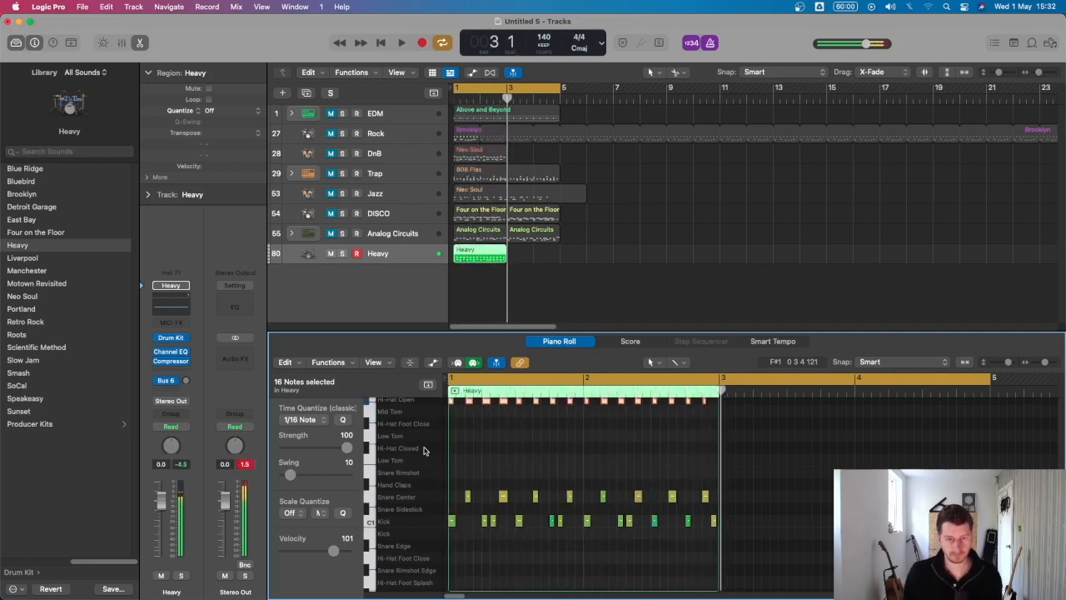
Raise the velocity of all snare and kick notes to 95 and audition the pattern.
drag(813, 488, 444, 545)
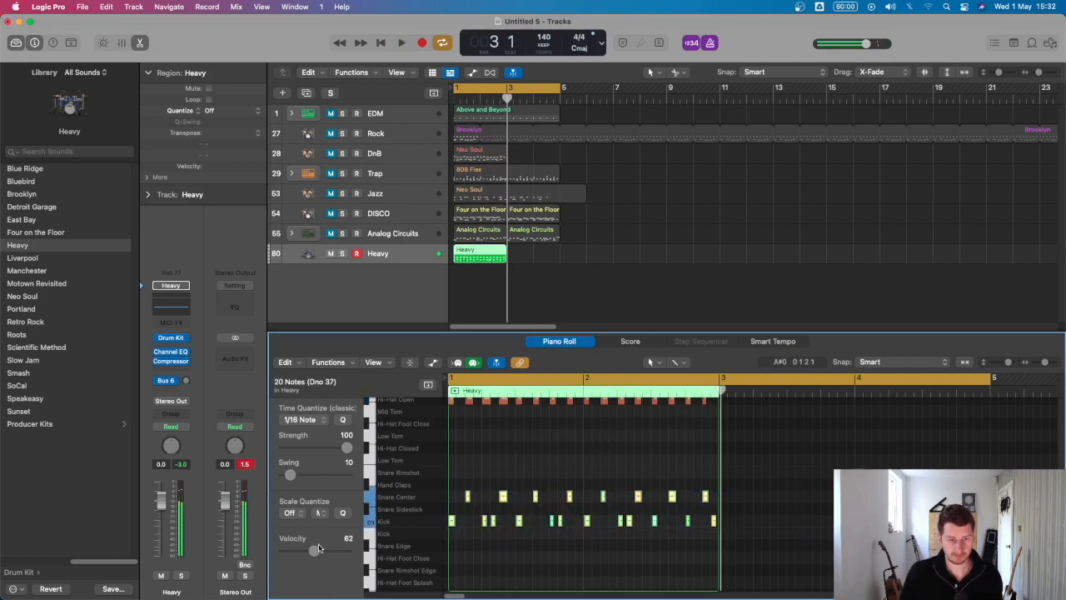
drag(333, 551, 336, 552)
key(space)
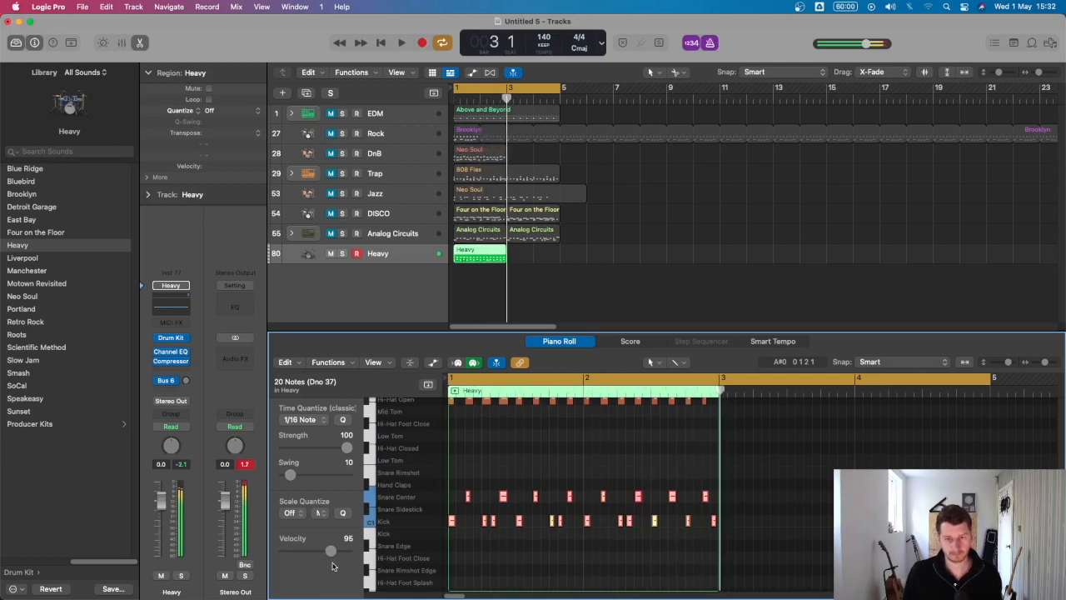
key(space)
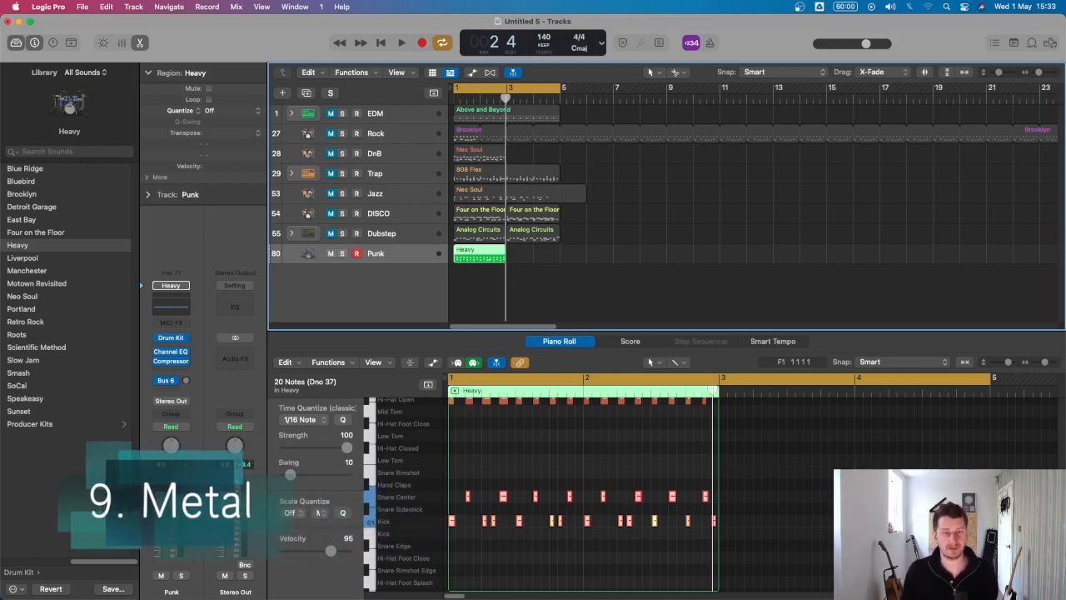
Mute the Punk track and add a new drum track named Metal below it.
key(Return)
click(421, 261)
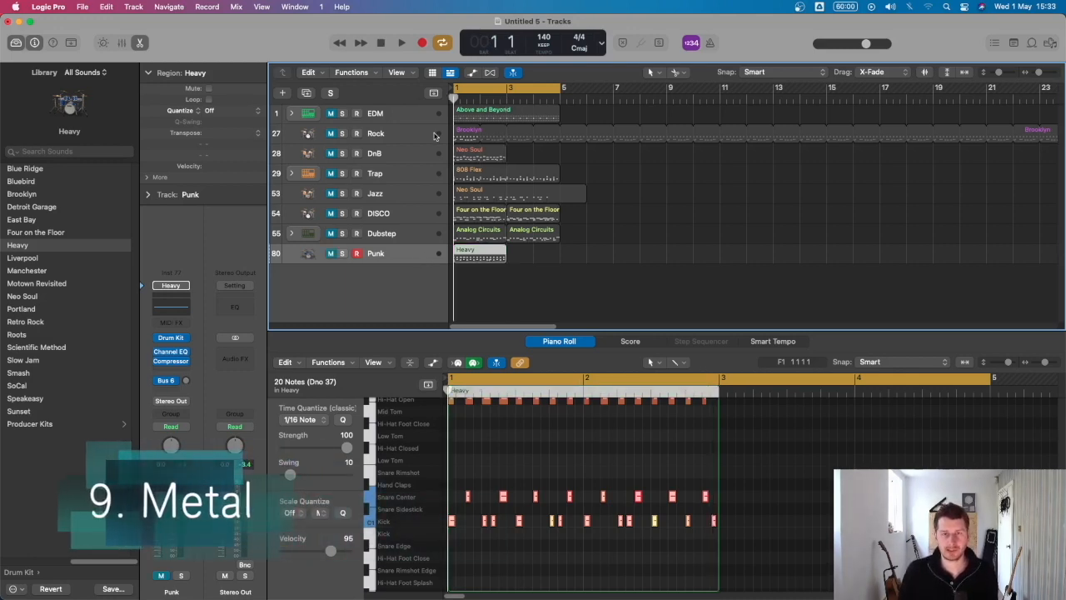
key(space)
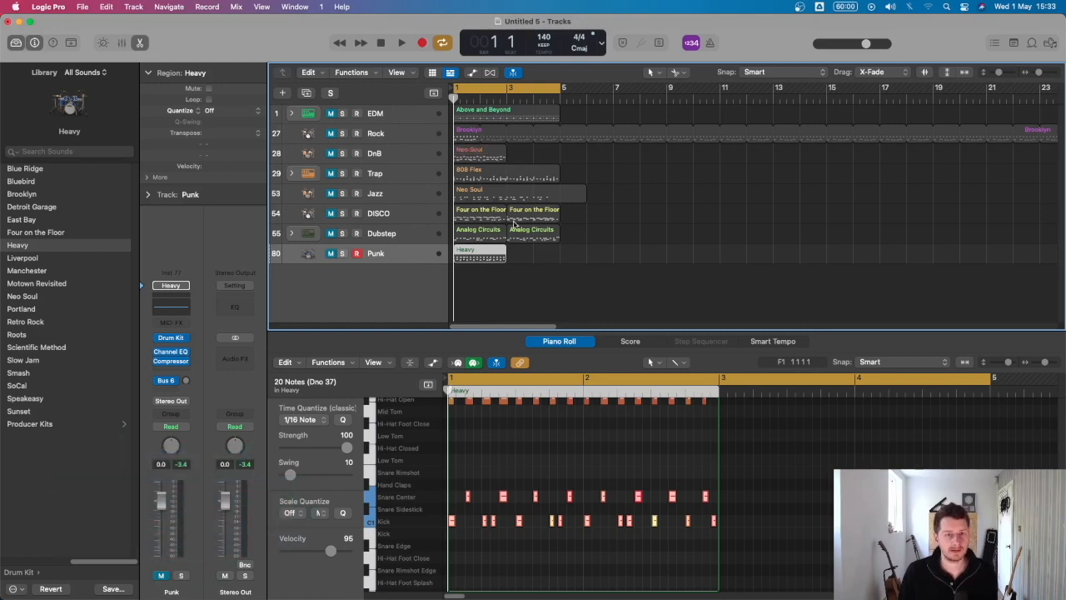
double_click(396, 265)
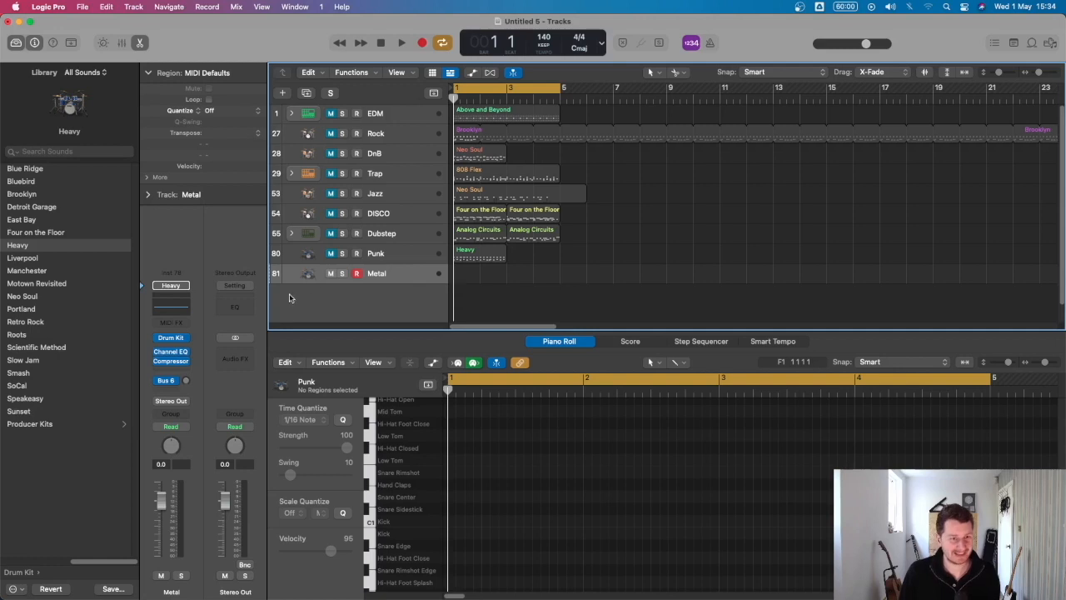
Try the Heavy and Retro Rock kits on the Metal track and load the Smash kit.
click(45, 247)
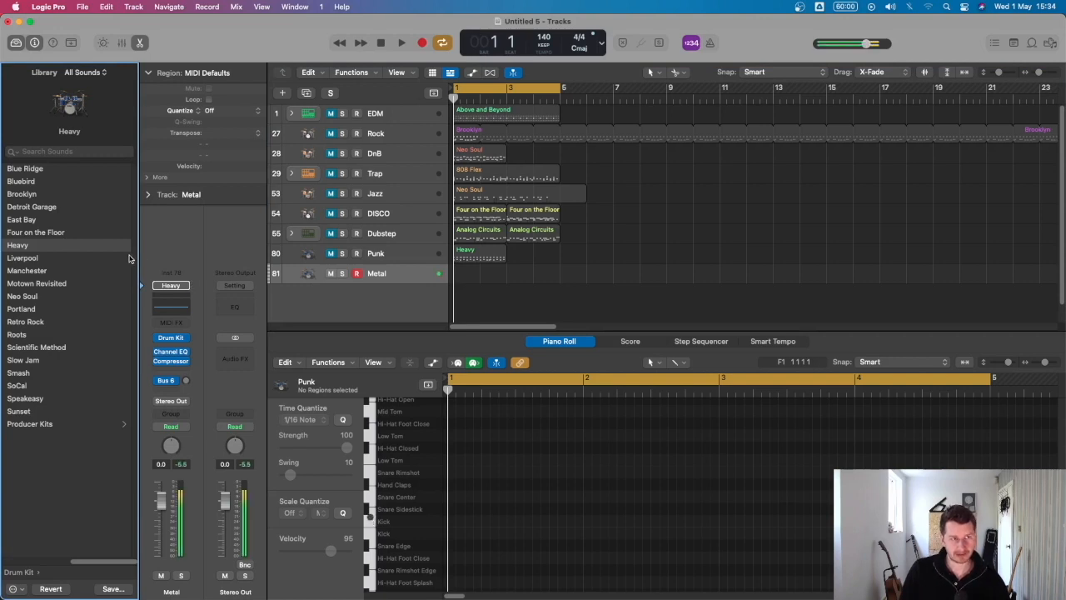
click(42, 322)
click(25, 373)
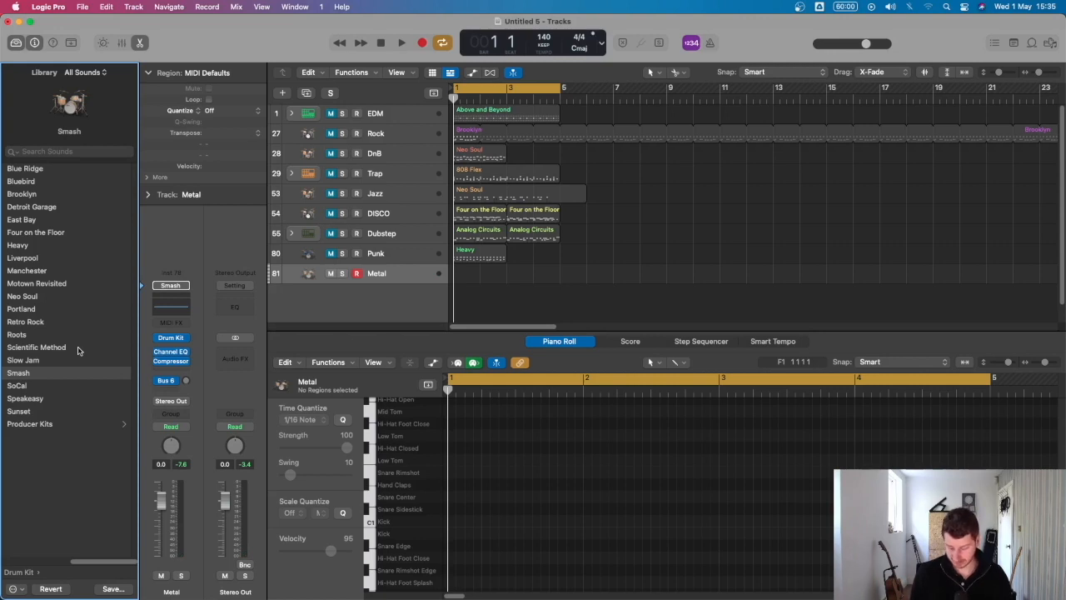
Record a four-bar kick, snare and open hi-hat pattern on the Metal track, quantized to 1/8 Note, and play it back.
key(r)
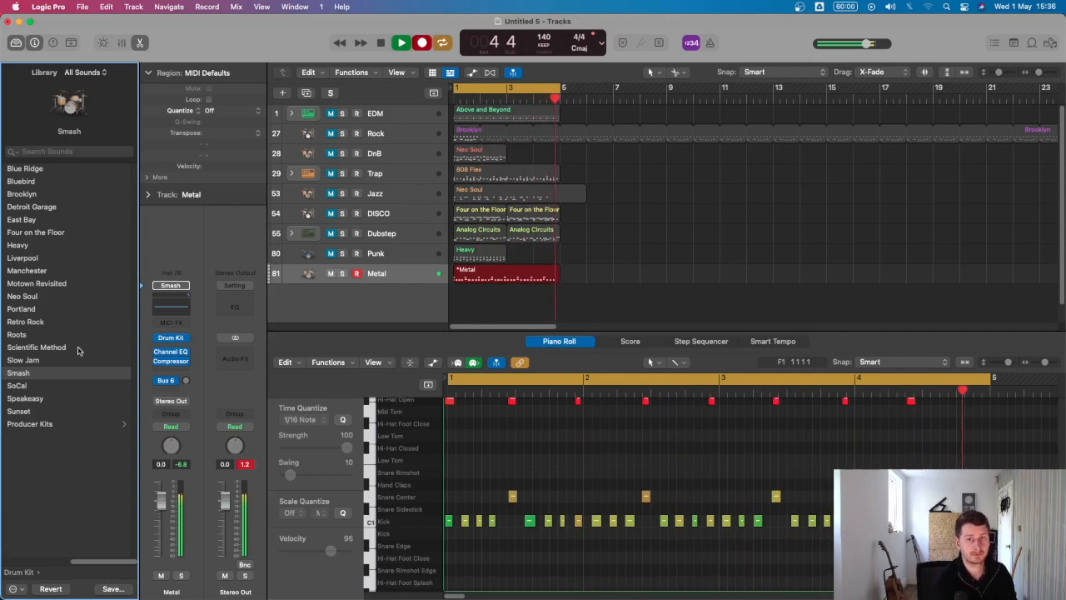
key(space)
key(space)
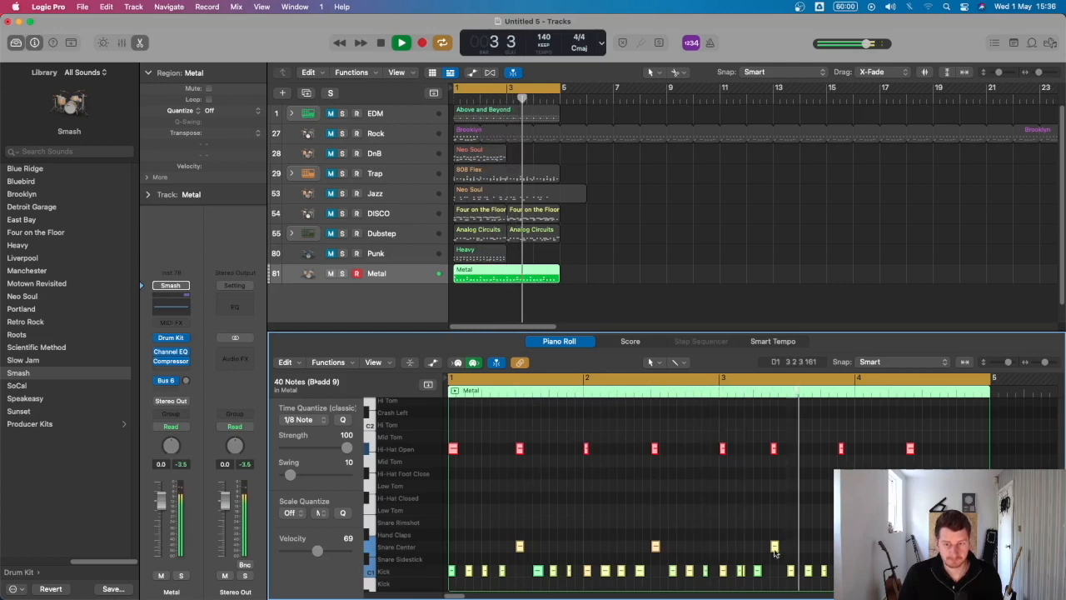
Move the doubled kick from halfway through beat 1 of bar 3 to the gap halfway through beat 2.
click(740, 571)
key(space)
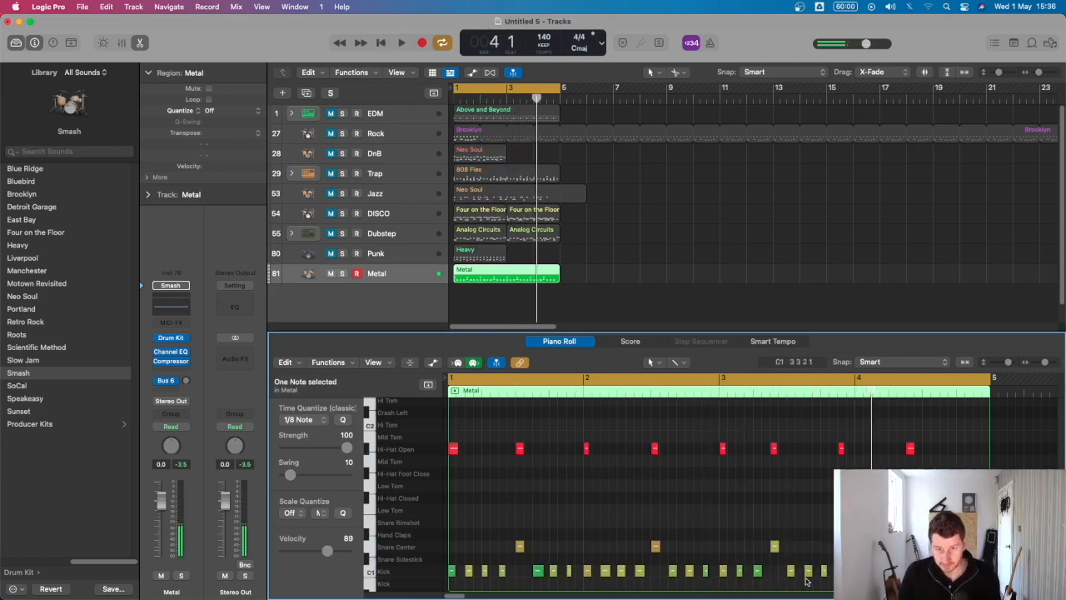
click(740, 571)
scroll(781, 578, down, 2)
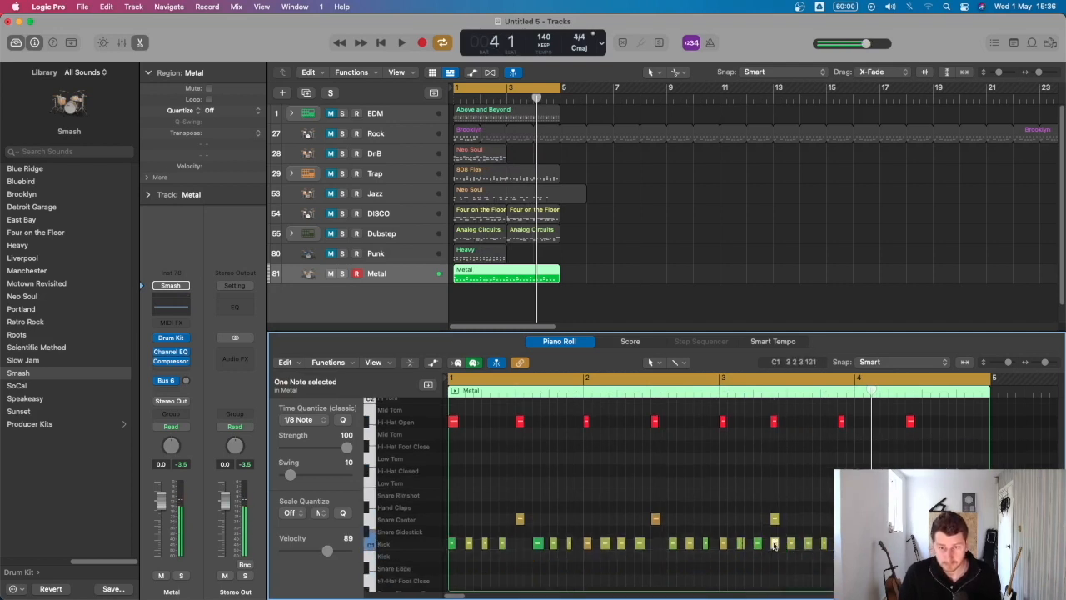
click(774, 544)
Copy kicks onto beat 3 of bars 2 and 1, and play the pattern from the start.
click(656, 543)
click(519, 544)
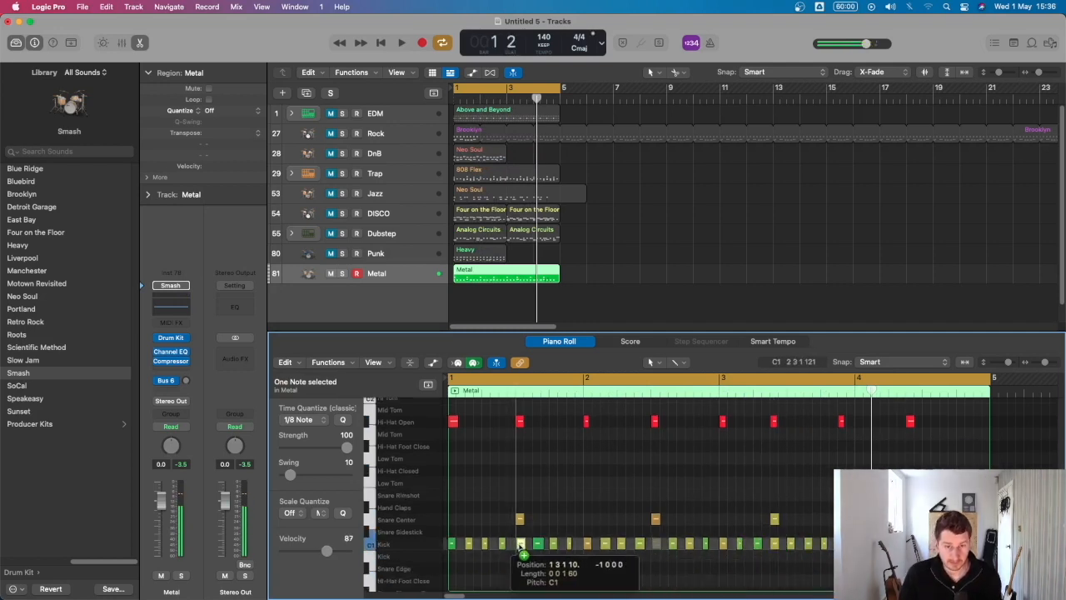
key(Return)
key(space)
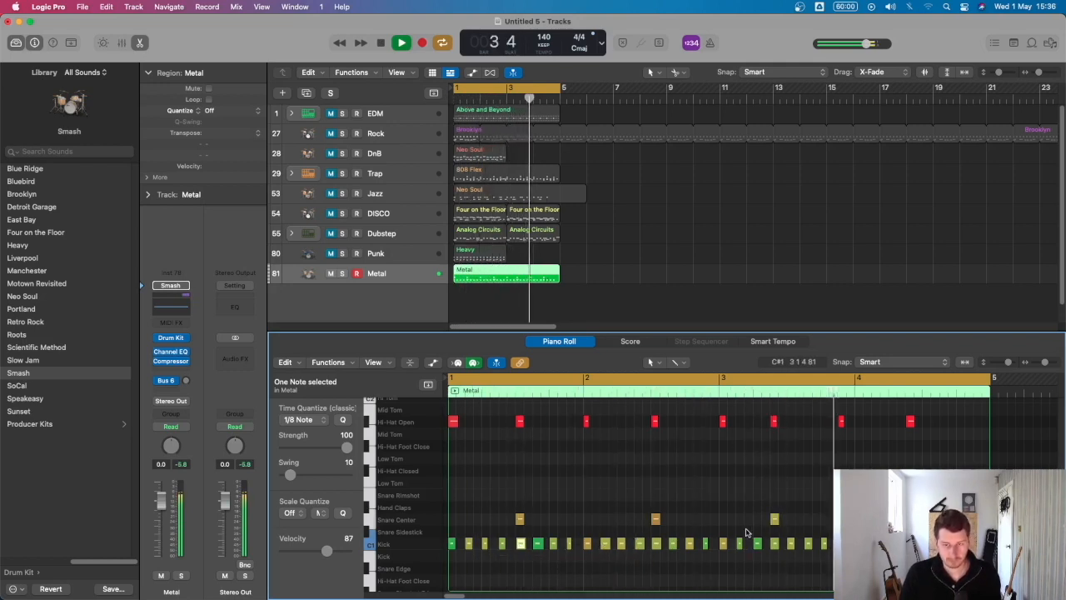
Move the bar 3 snare an eighth later onto beat 3 and audition the pattern.
click(791, 519)
key(space)
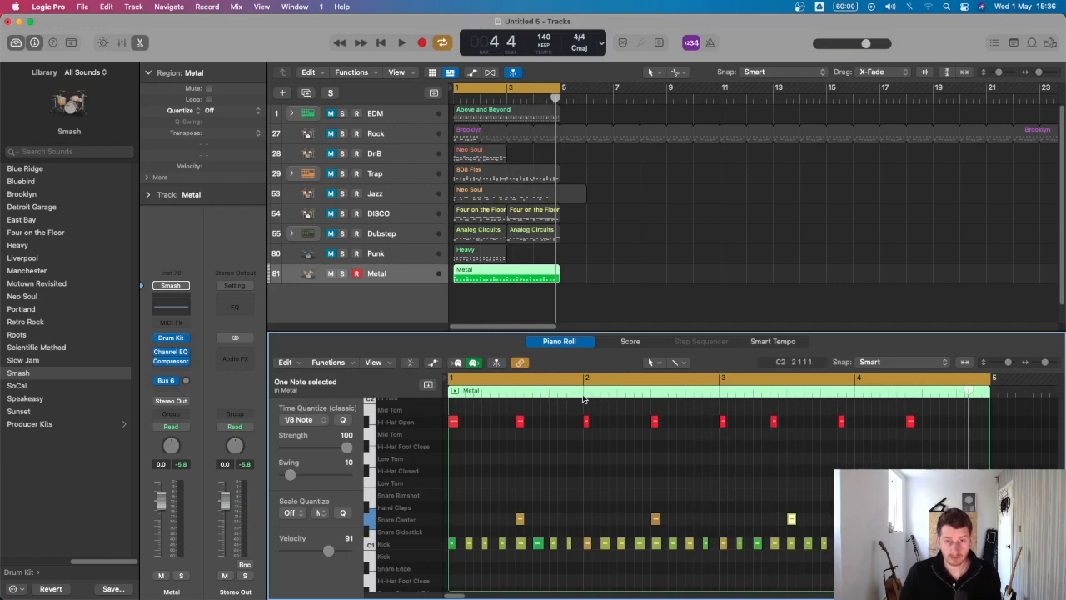
key(space)
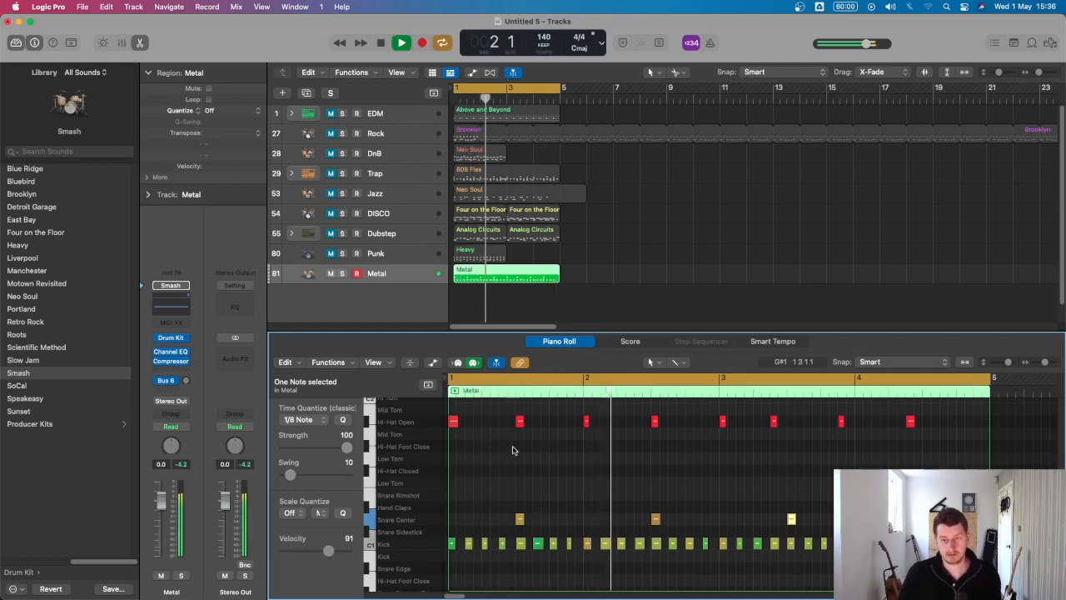
key(space)
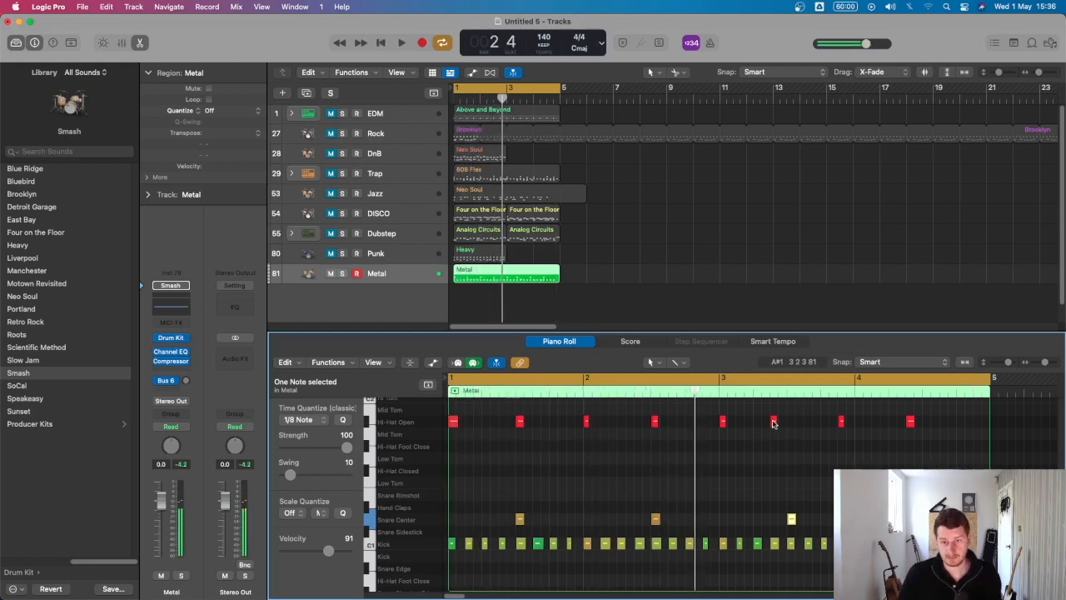
Shift the last three open hi-hats an eighth later, and copy all eight open hi-hats one beat later.
drag(774, 422, 926, 421)
click(841, 422)
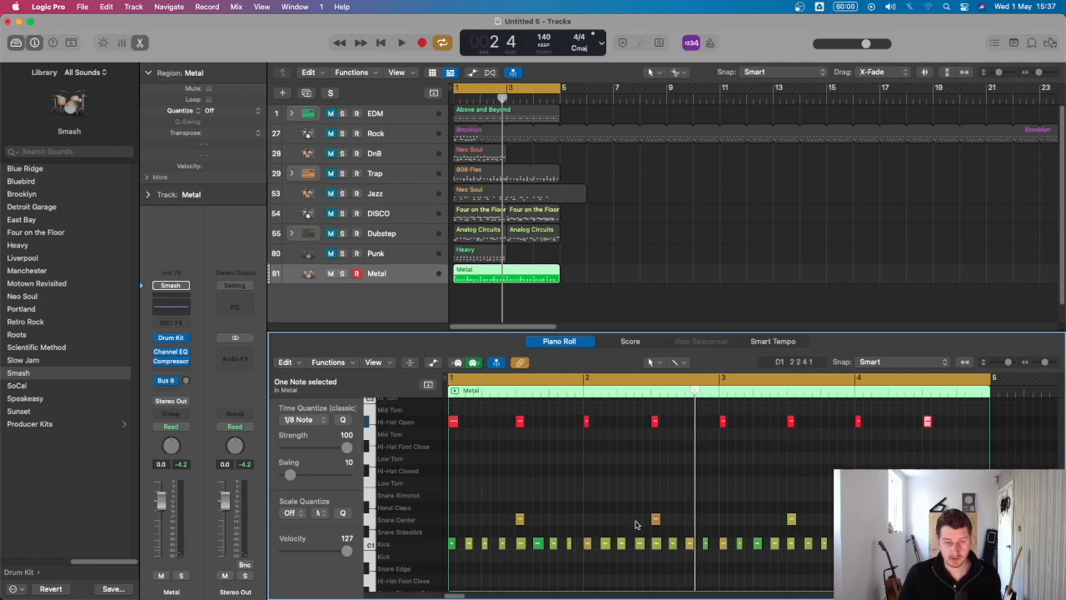
click(399, 421)
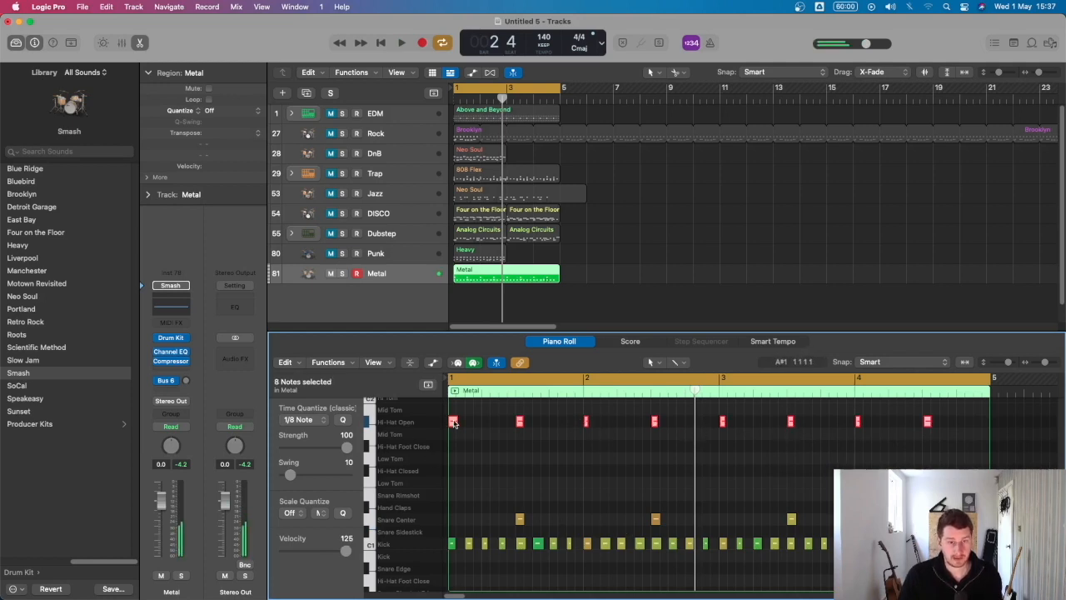
drag(474, 425, 507, 425)
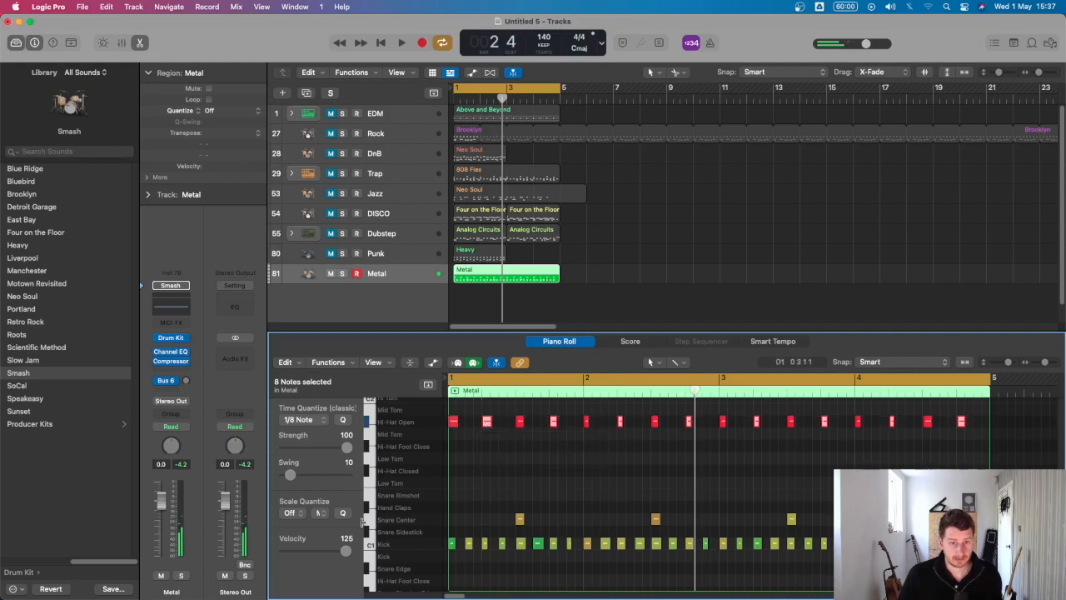
Set the velocity of the copied open hi-hats to 90 and play the pattern.
drag(345, 551, 329, 553)
key(space)
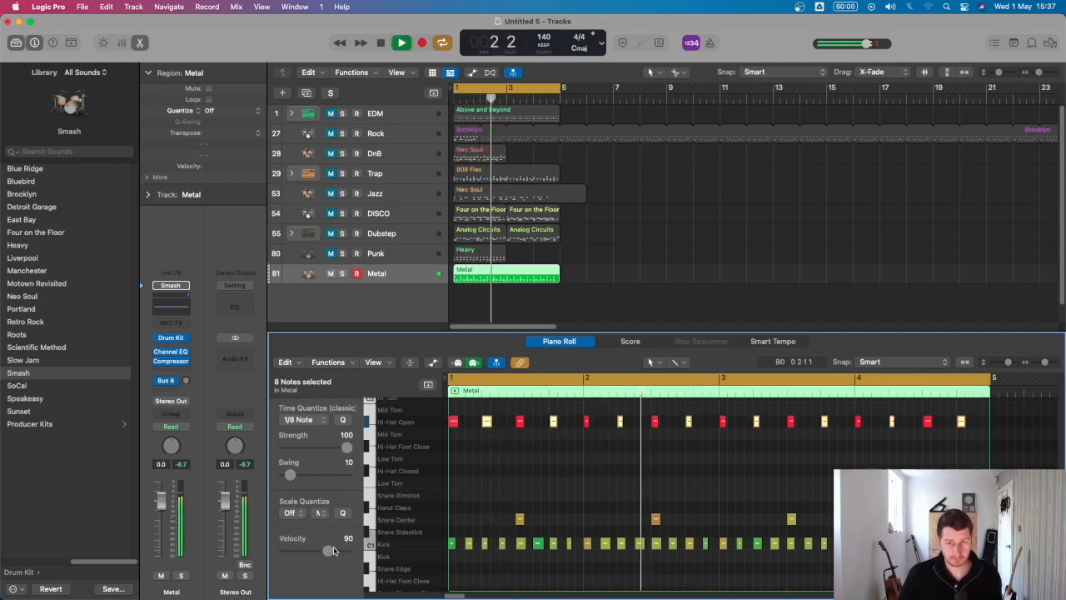
key(space)
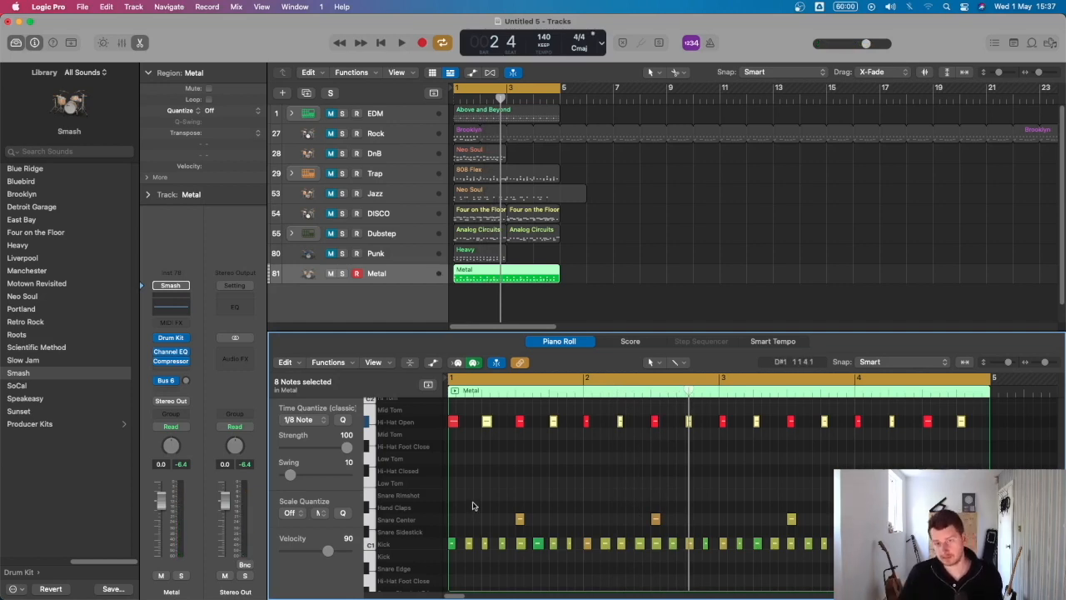
Raise the velocity of all kicks to 85 and copy them one sixteenth later to fill the gaps.
click(370, 544)
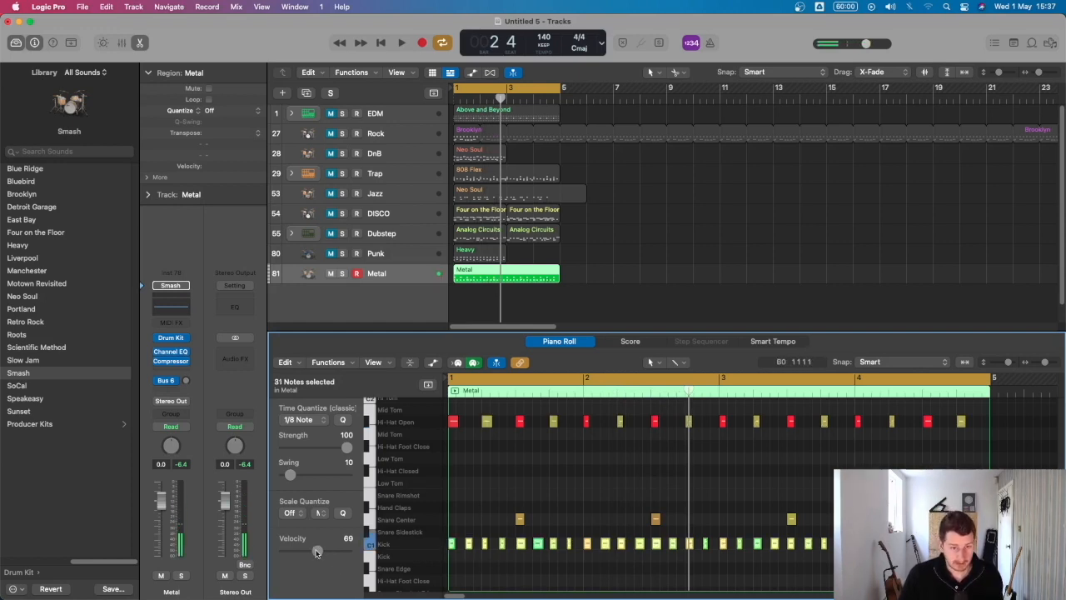
drag(316, 552, 326, 552)
drag(599, 491, 433, 564)
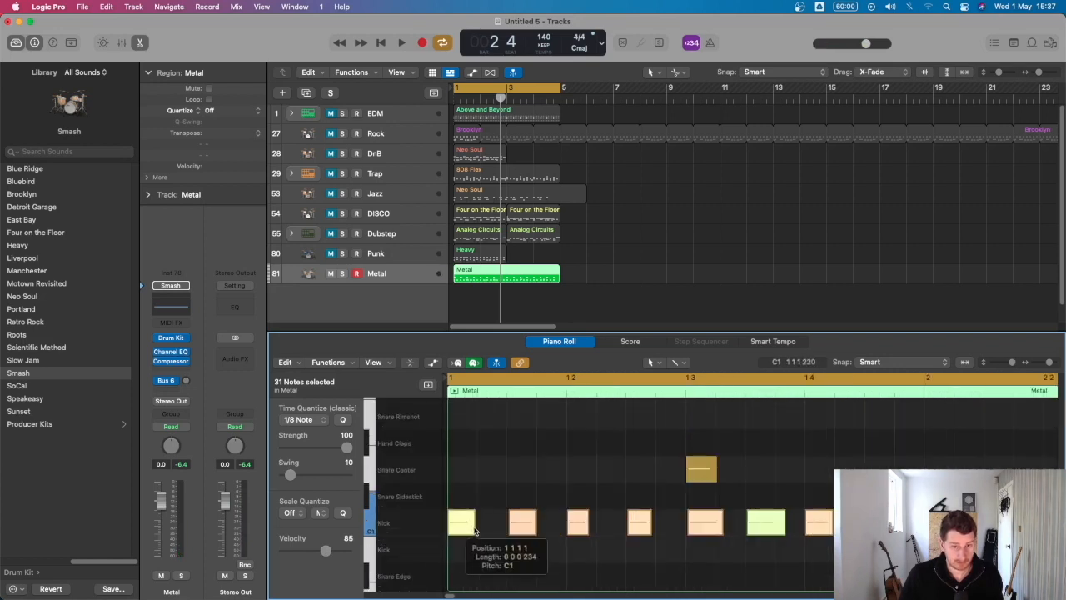
drag(474, 530, 494, 533)
Make the kicks on the eighths louder than the copied in-between kicks, and play the Metal pattern from the start.
mouse_move(325, 551)
mouse_down()
mouse_move(317, 551)
mouse_move(344, 550)
mouse_up()
click(379, 522)
key(e)
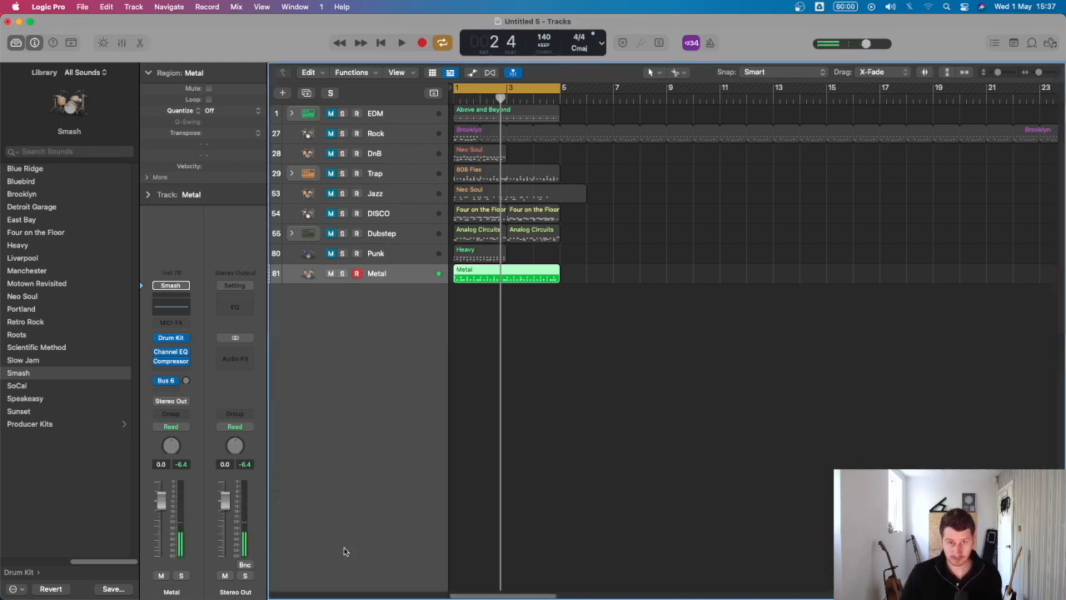
key(e)
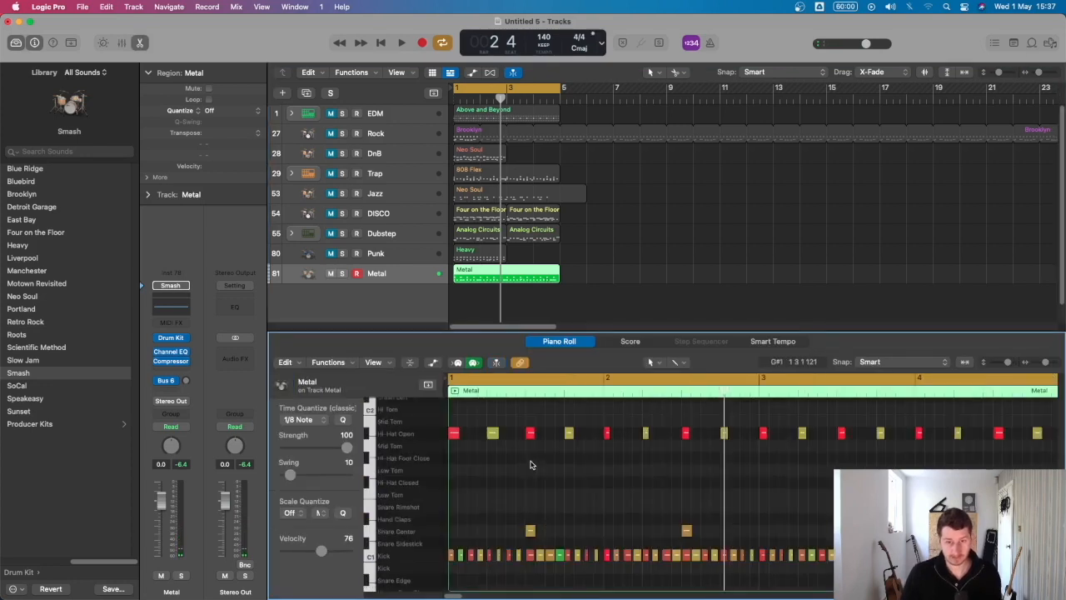
key(Return)
key(space)
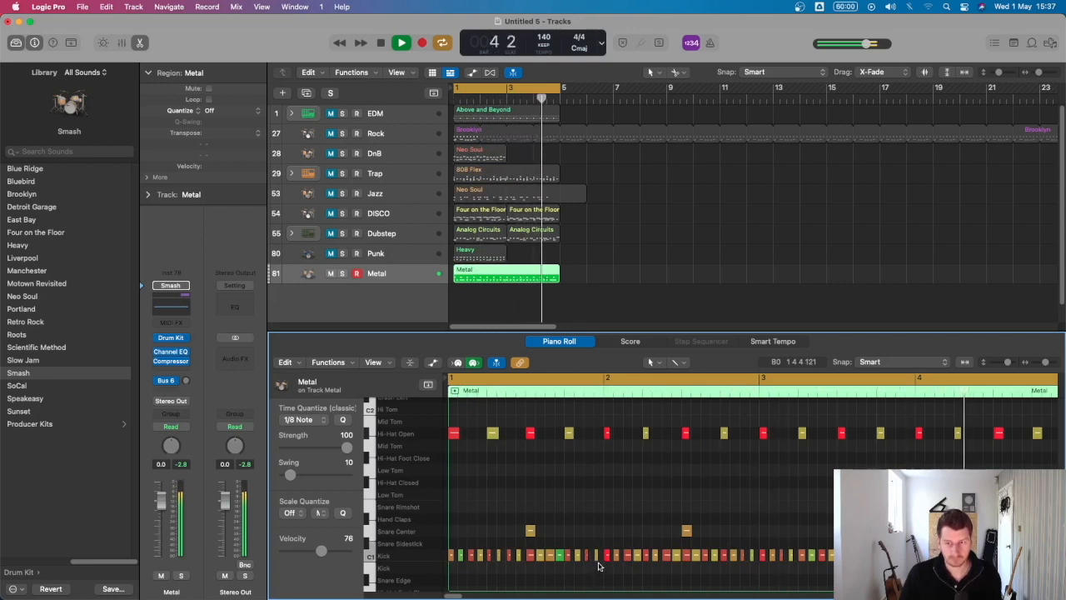
key(space)
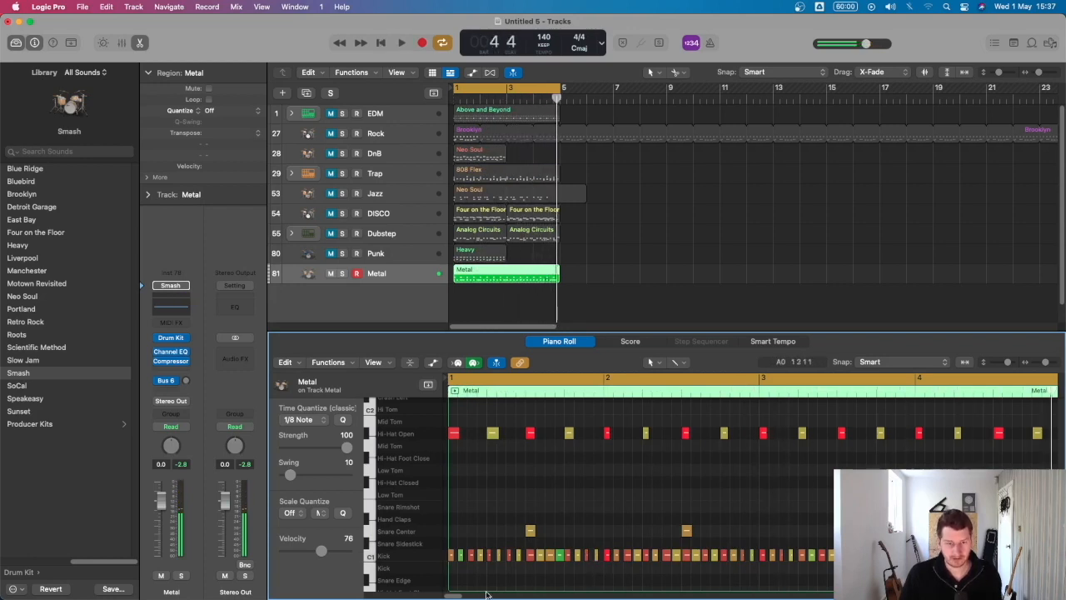
Place a snare on beat 3 of bar 4 and set its velocity to 124.
scroll(452, 595, right, 5)
mouse_move(780, 531)
mouse_down()
mouse_move(759, 530)
mouse_move(781, 530)
mouse_up()
drag(328, 550, 345, 551)
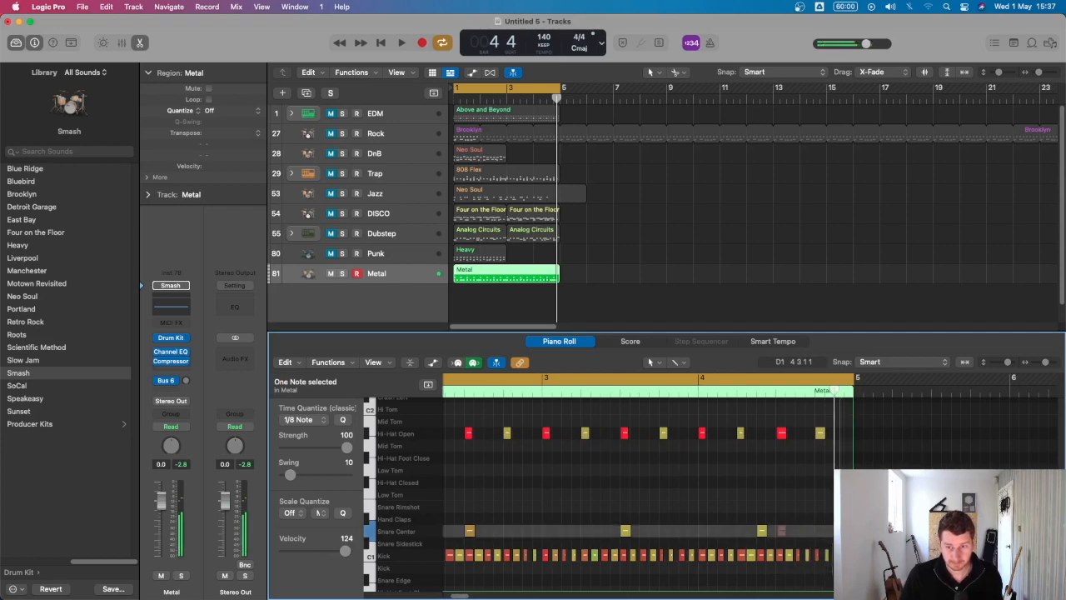
Move all the open hi-hat notes up to the Crash Left row and play the Metal pattern from the start.
key(space)
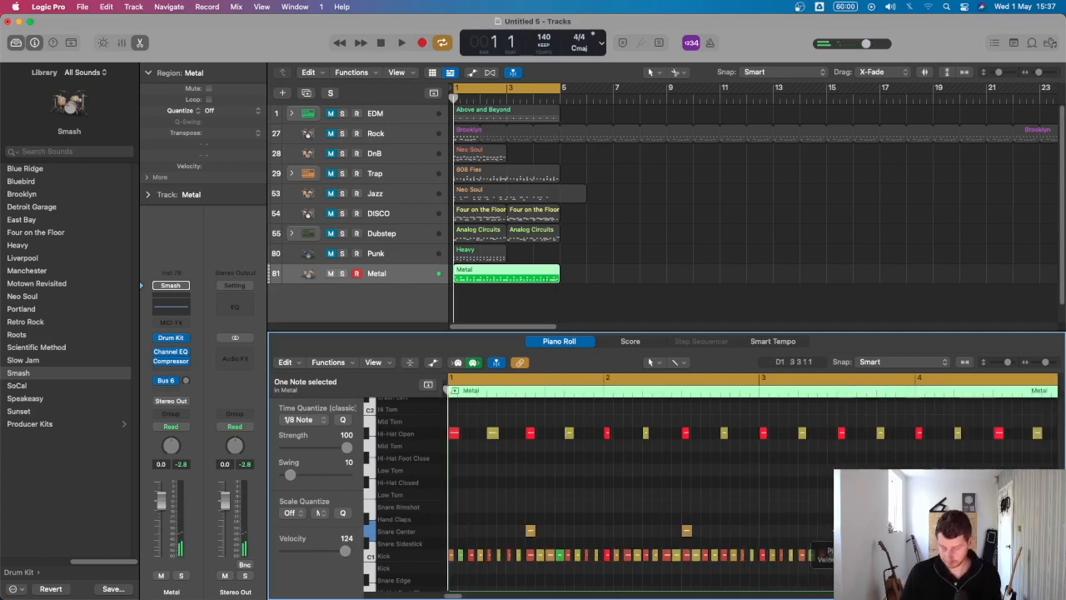
scroll(587, 497, down, 2)
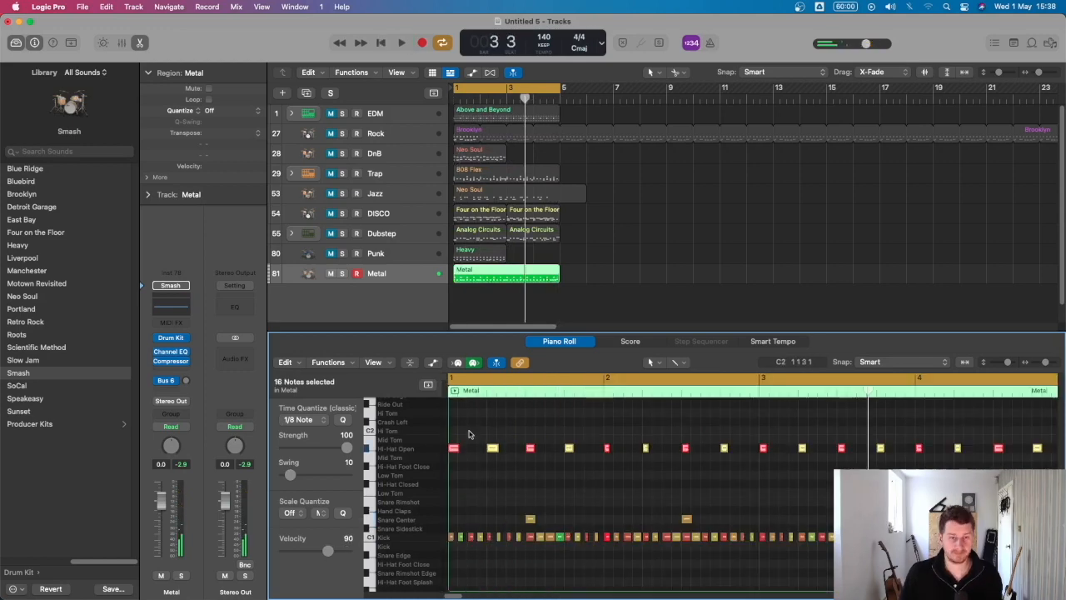
key(alt+Up)
key(alt+Up)
key(alt+Up)
key(Return)
key(space)
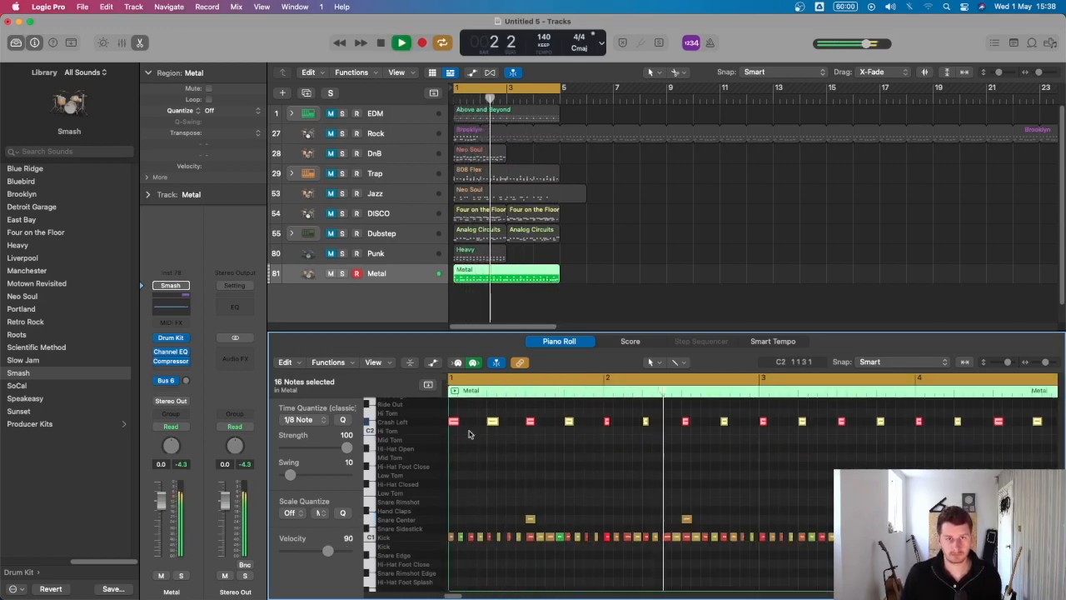
key(space)
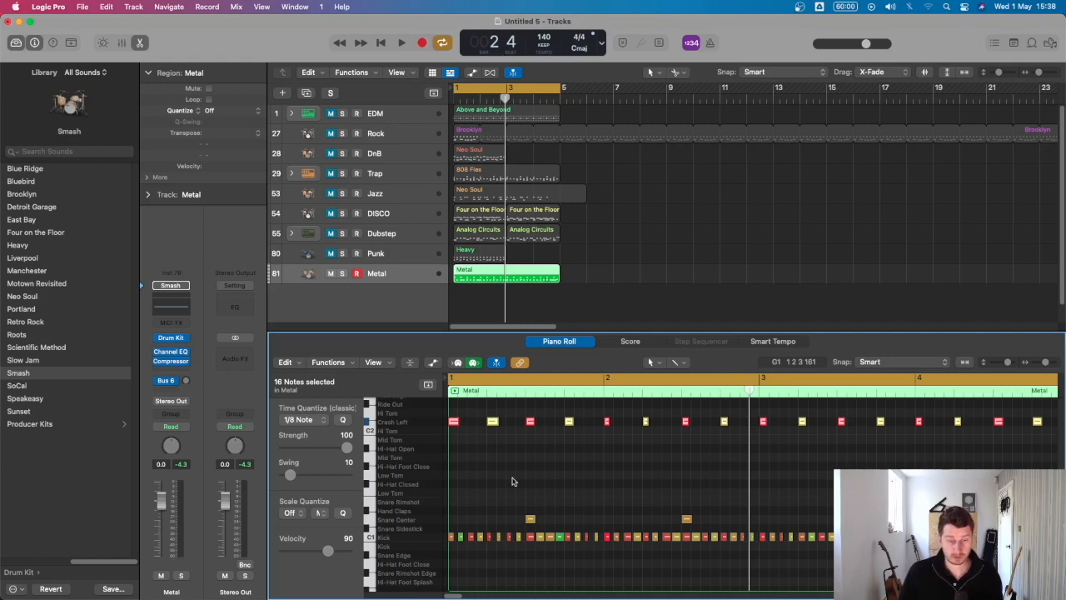
Rearrange and duplicate the Snare Center notes so they fall on beats 2 and 4 of the bars, and play the pattern.
click(418, 520)
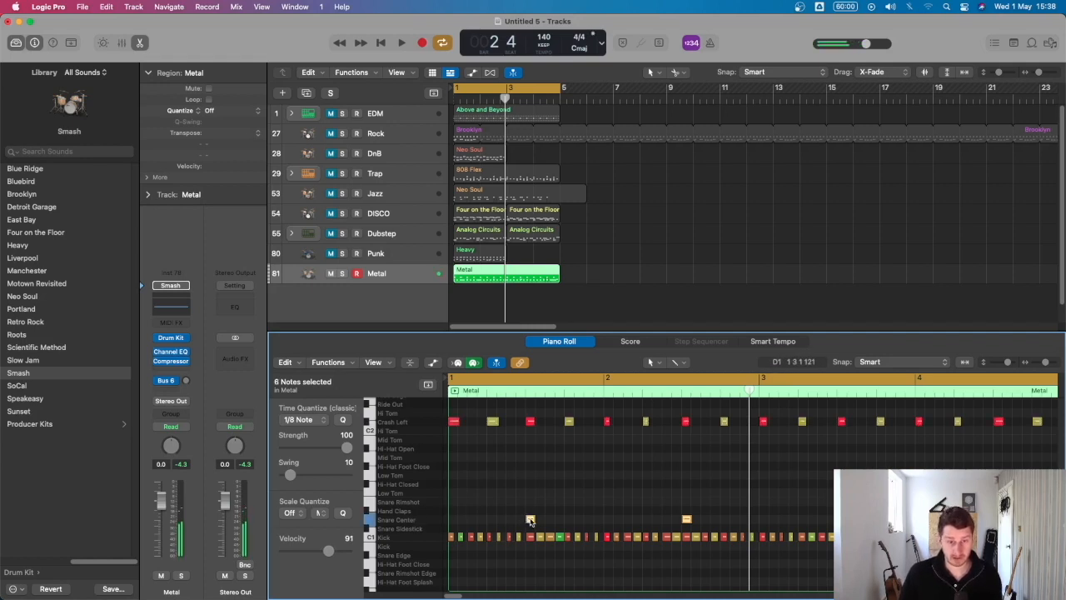
drag(530, 520, 569, 522)
key(space)
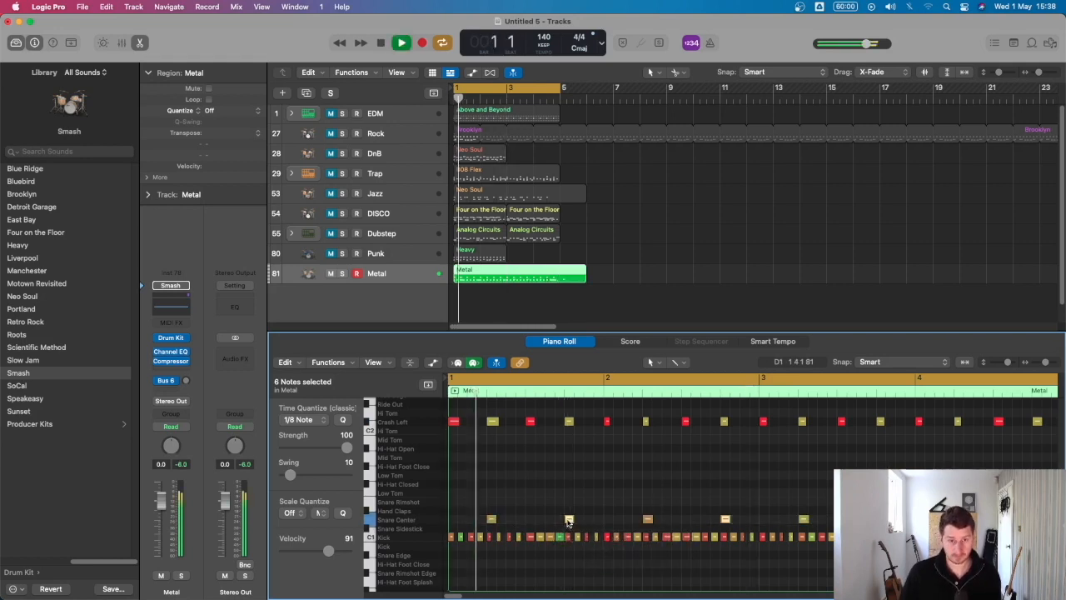
Shift all Snare Center notes and duplicate them so a snare falls on every off-beat eighth, and play the pattern.
key(space)
click(399, 522)
drag(486, 522, 512, 519)
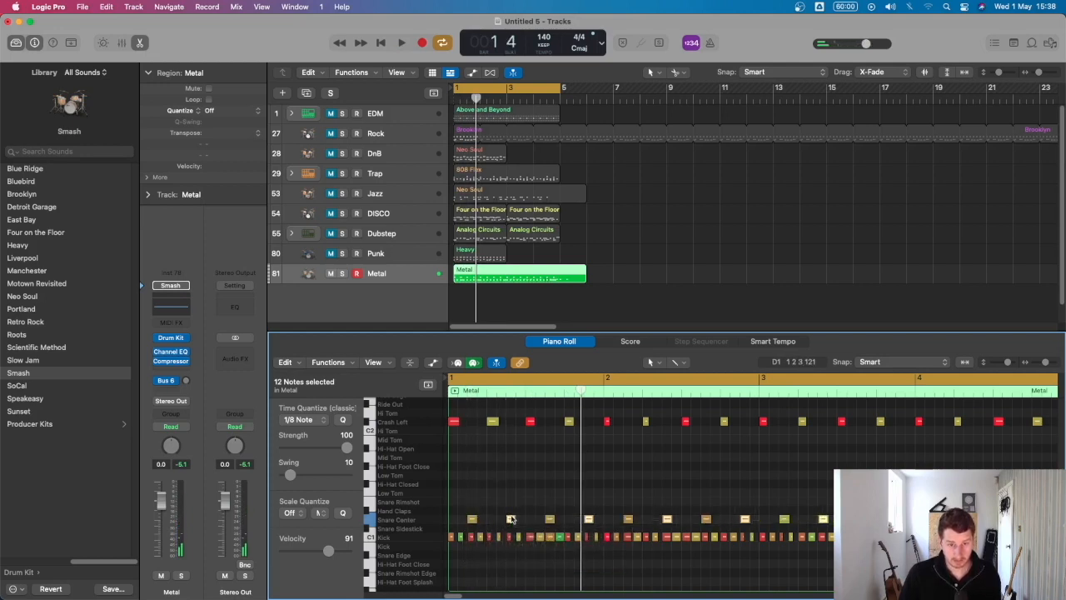
key(space)
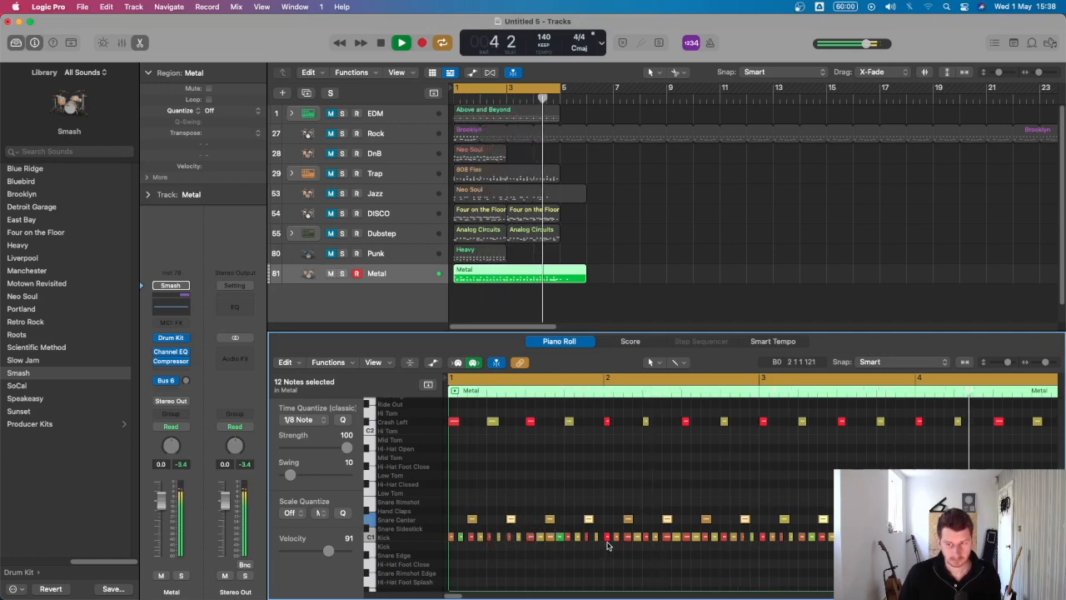
key(space)
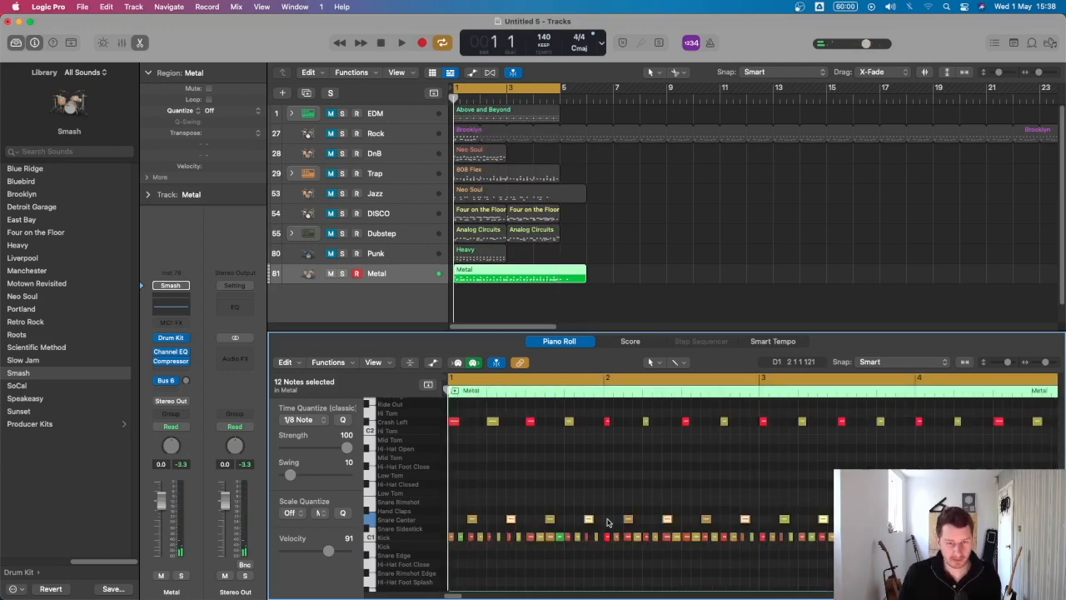
Mute the Metal track and create one new software instrument track with an empty channel strip.
click(330, 273)
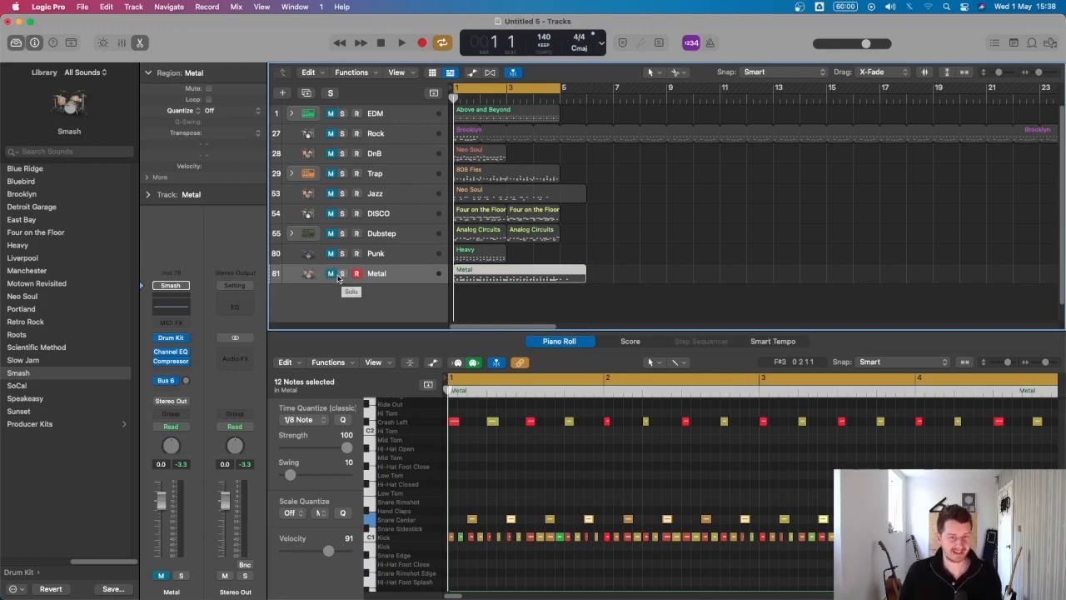
click(282, 93)
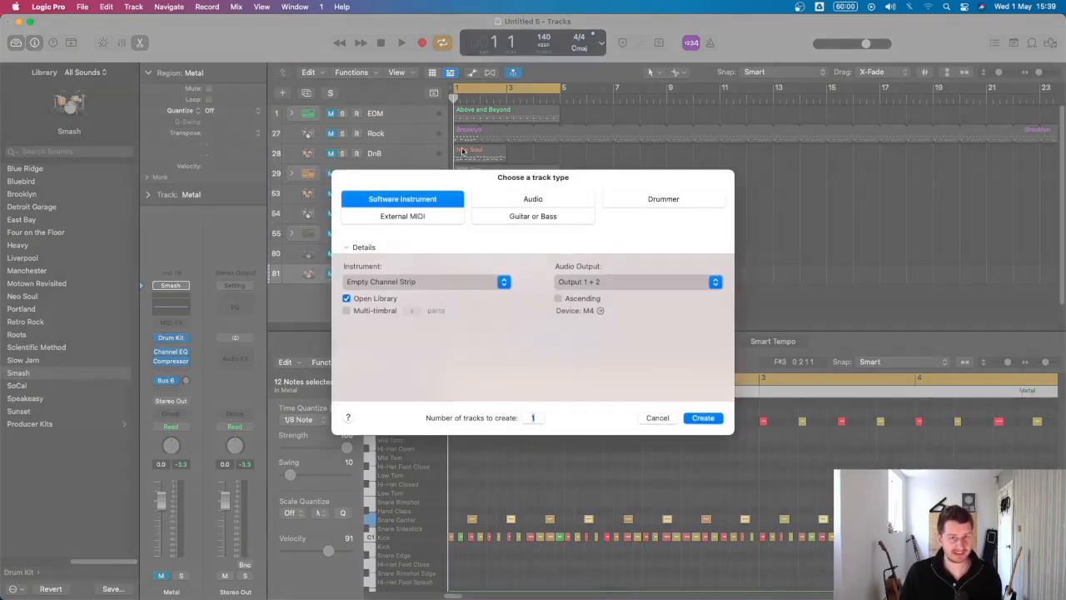
click(702, 422)
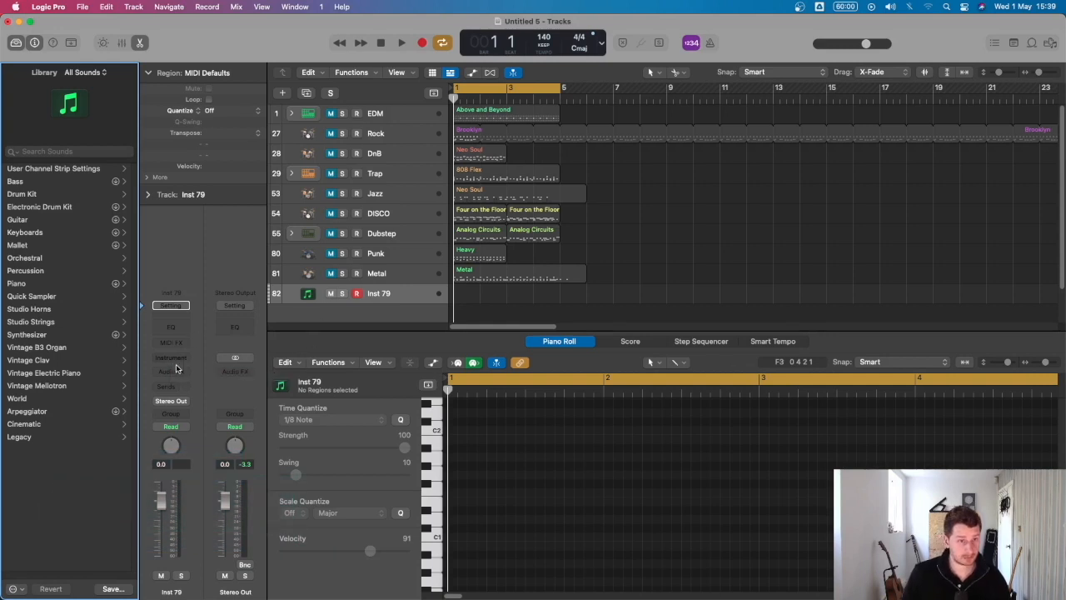
Load the Motown Revisited drum kit on the new track.
click(176, 359)
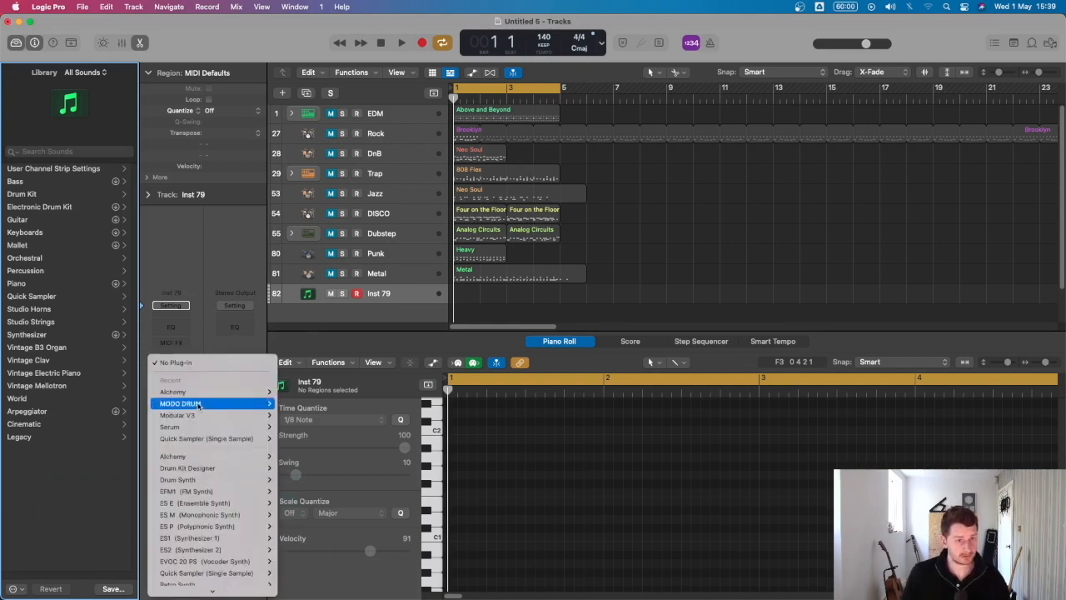
key(Escape)
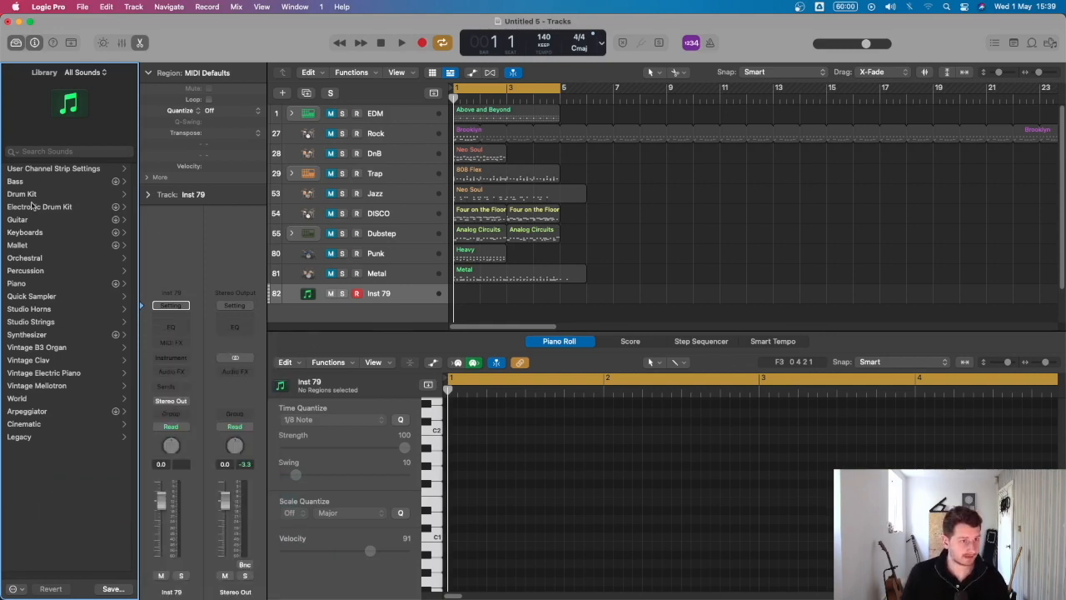
click(29, 195)
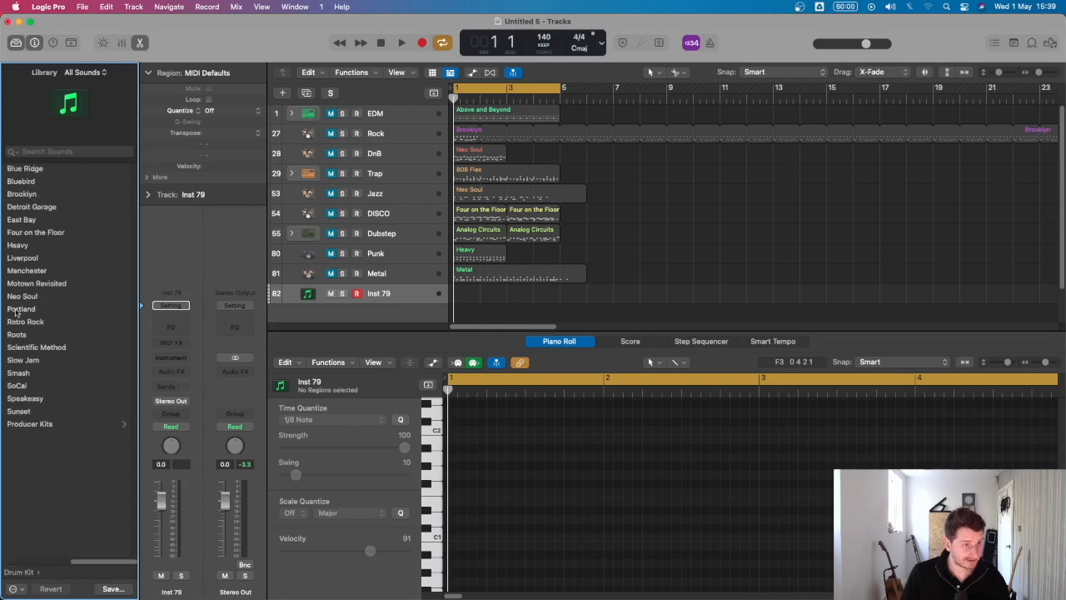
click(32, 287)
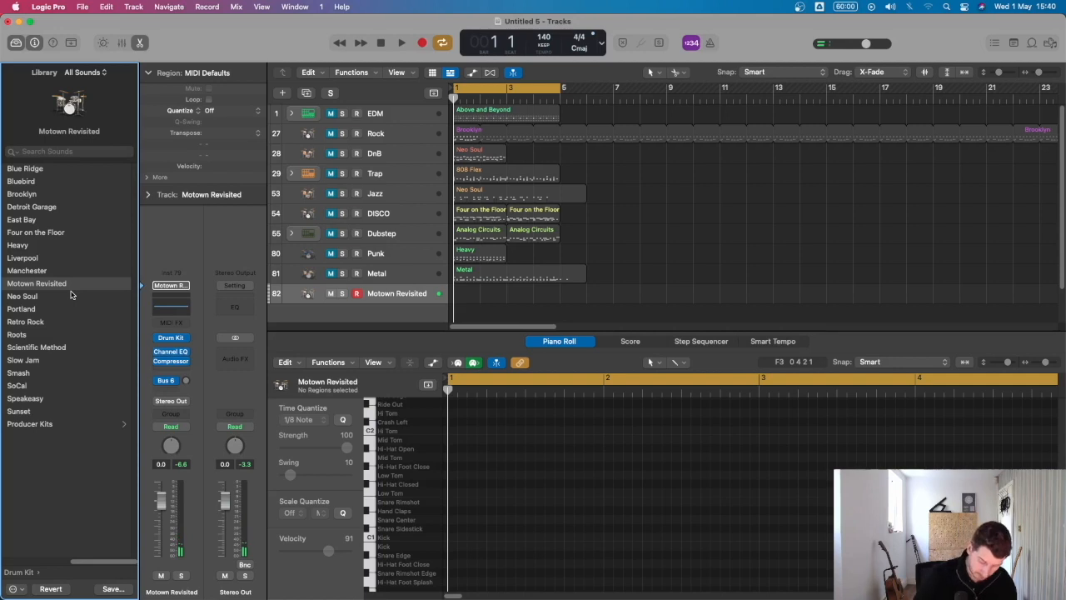
Record a four-bar ride and side-stick groove on the Motown Revisited track and flatten its take folder into a single region.
key(r)
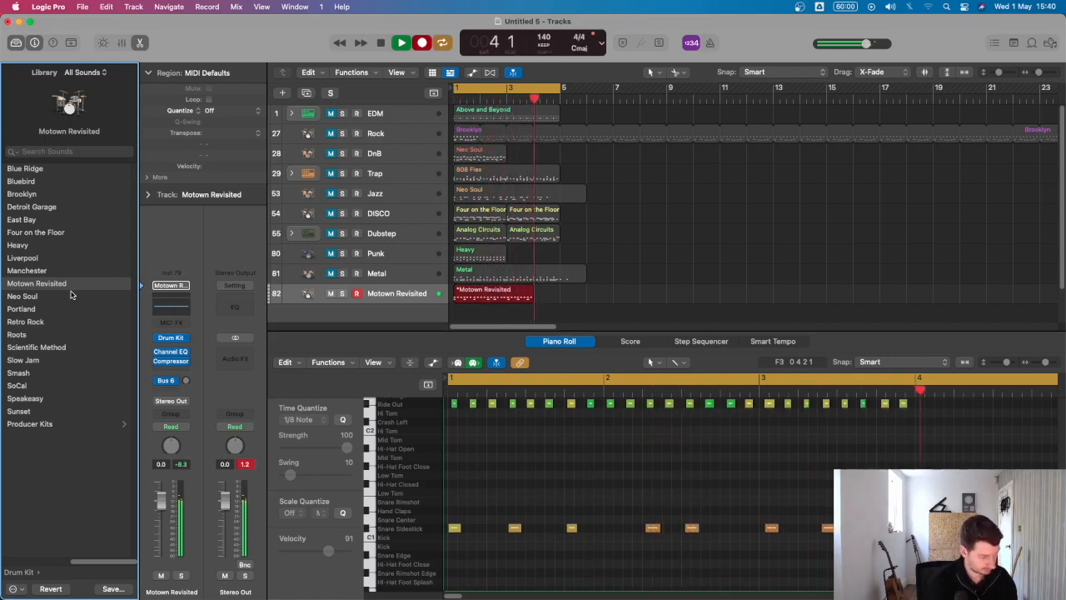
key(space)
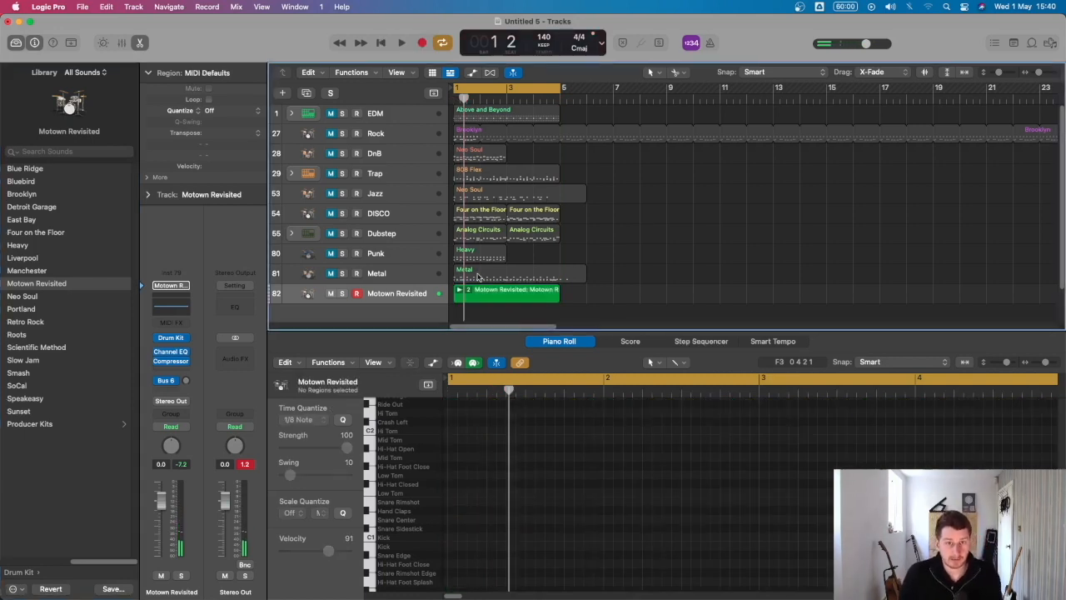
click(468, 290)
click(509, 352)
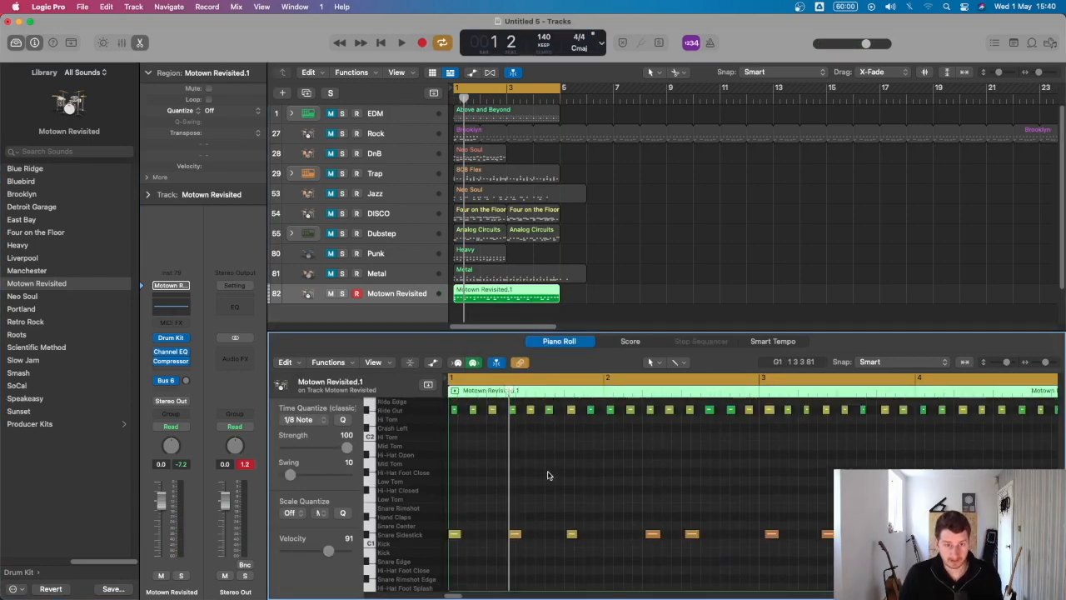
Quantize all notes of the recorded region to 1/16 Note and play it back.
key(super+a)
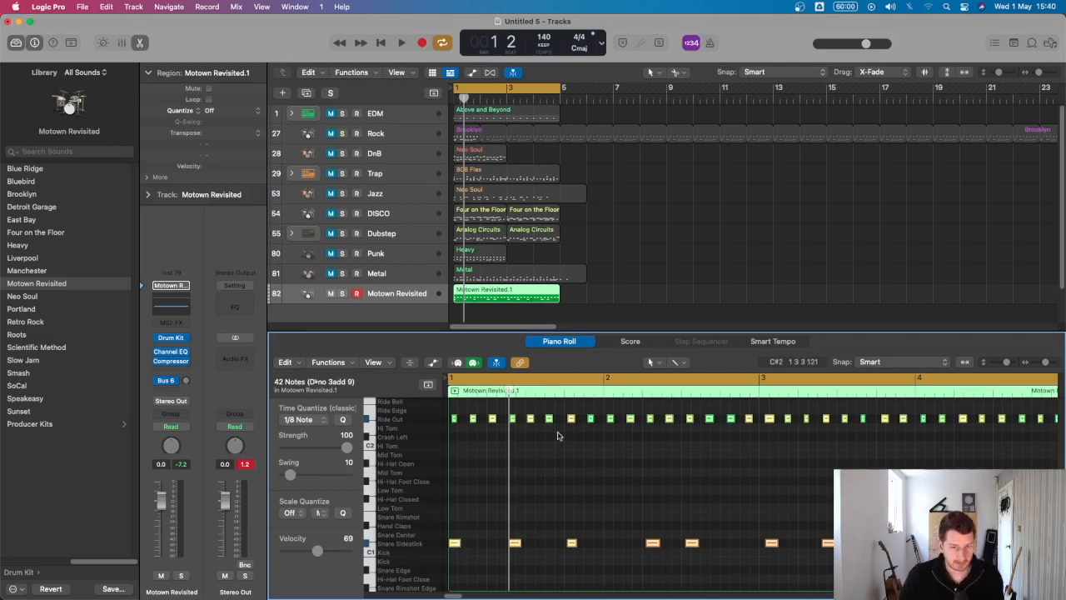
click(300, 419)
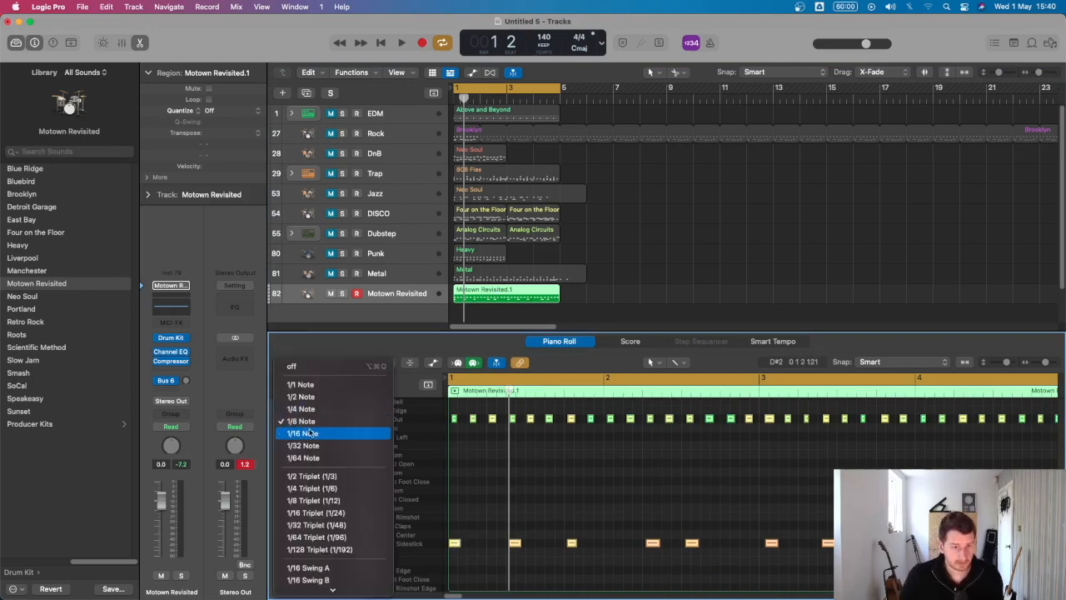
click(308, 433)
key(space)
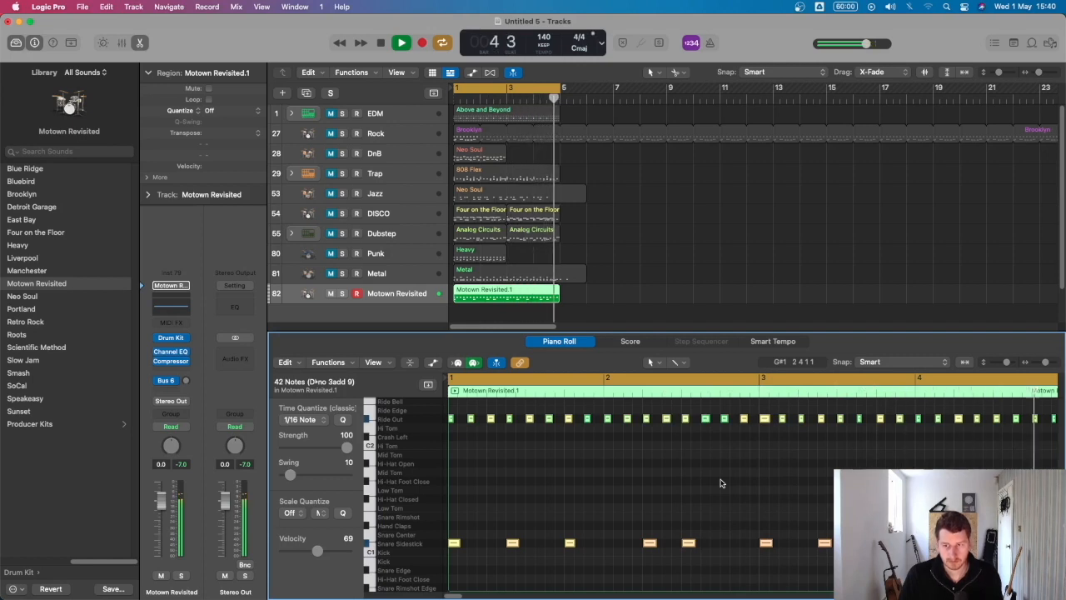
key(space)
key(Return)
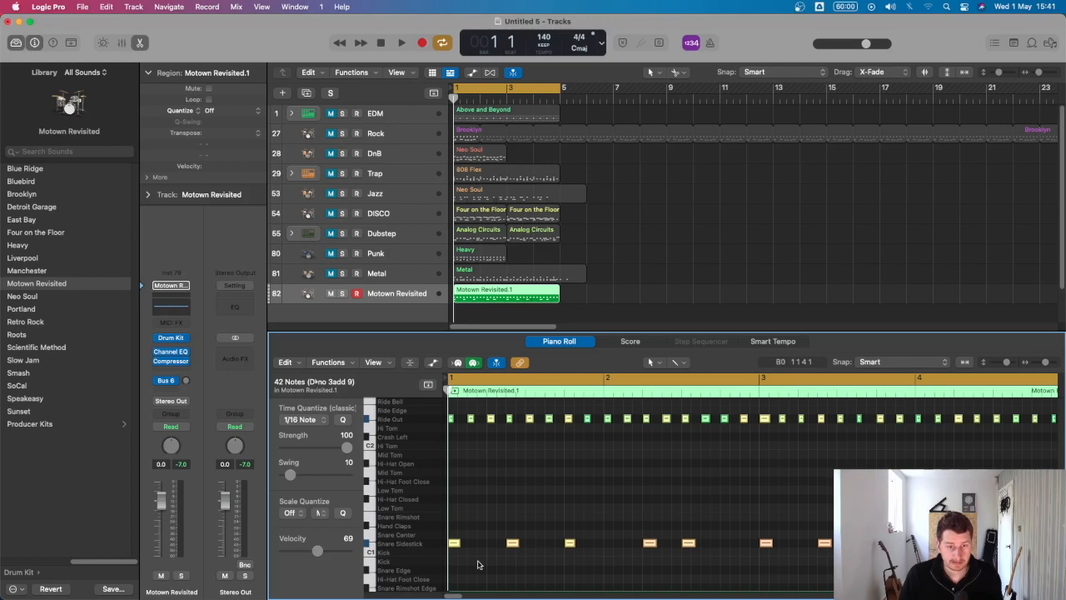
Add kicks in bar 1 on beats 1, 3 and 4 and on the off-beats of 2 and 4, and play the groove.
scroll(480, 560, down, 1)
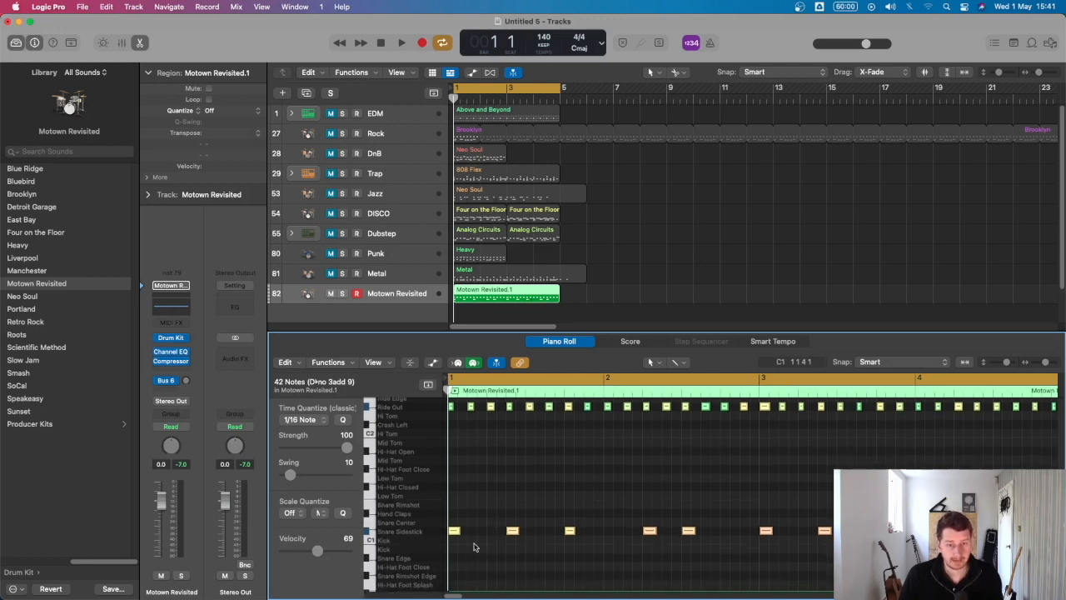
click(452, 540)
click(510, 540)
click(531, 539)
key(space)
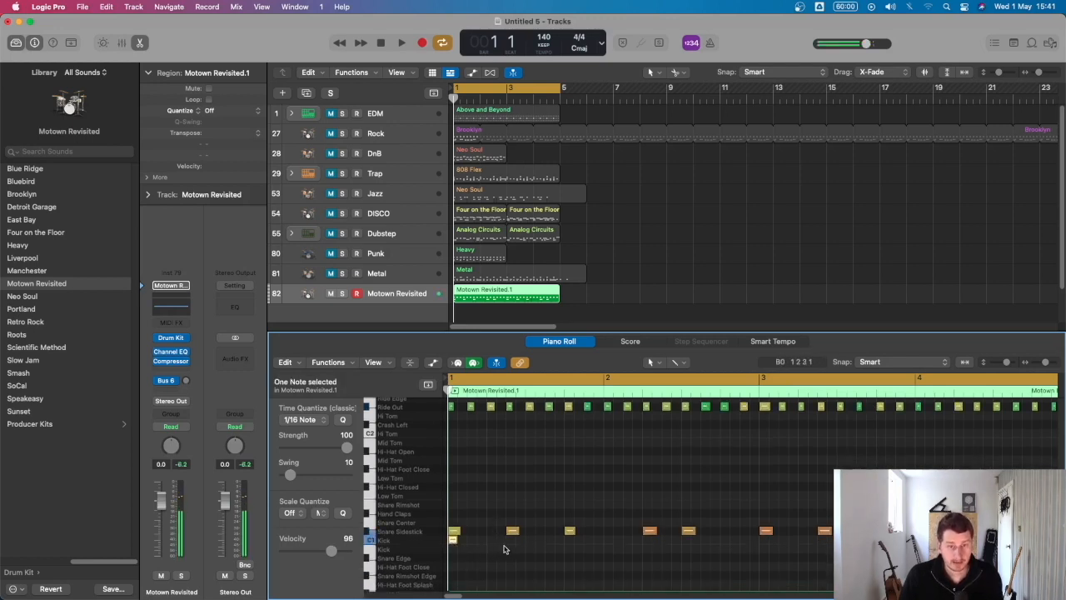
click(569, 540)
click(588, 540)
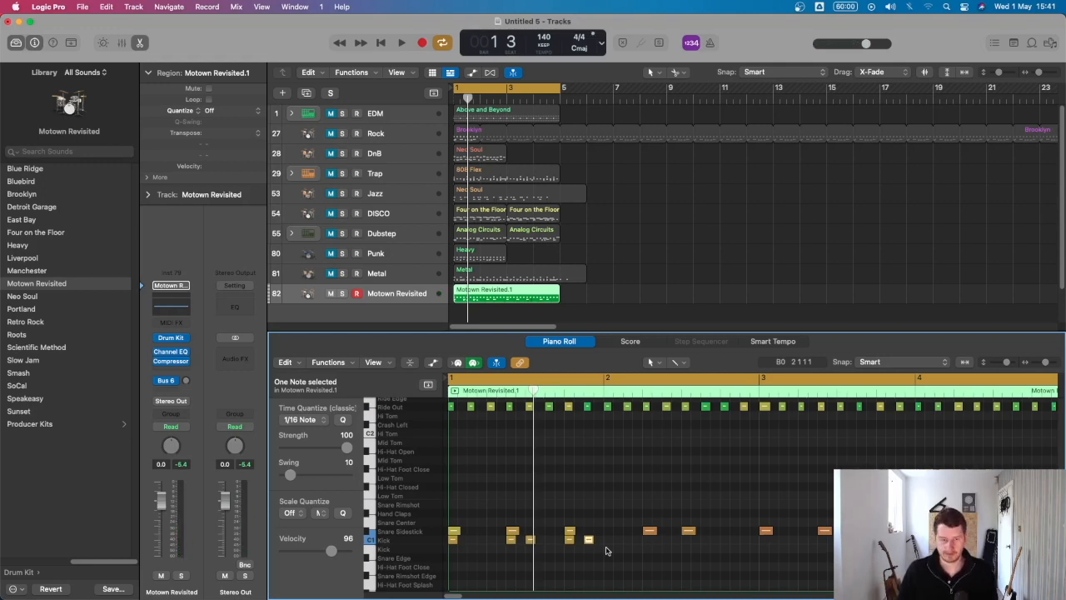
key(space)
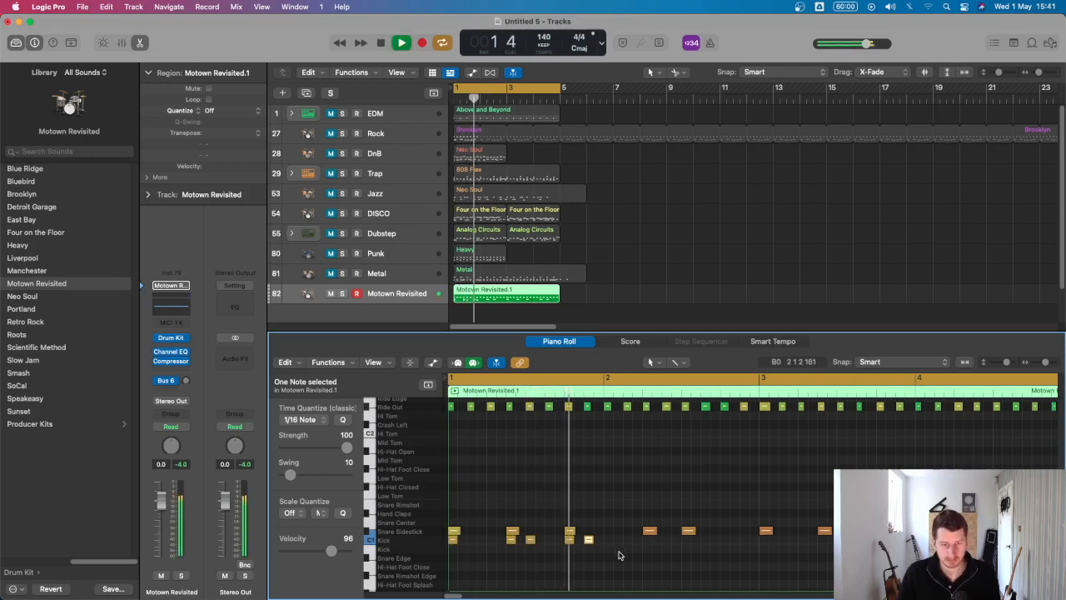
Move the kick on beat 4 of bar 1 to beat 1 of bar 2 and play the groove.
key(space)
click(571, 542)
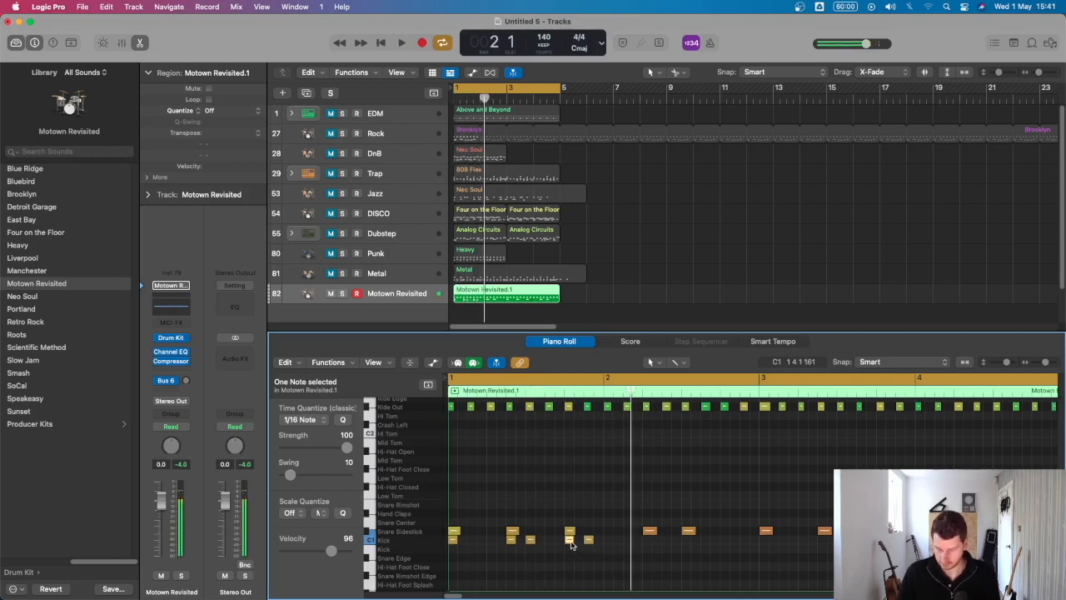
drag(571, 542, 609, 542)
key(space)
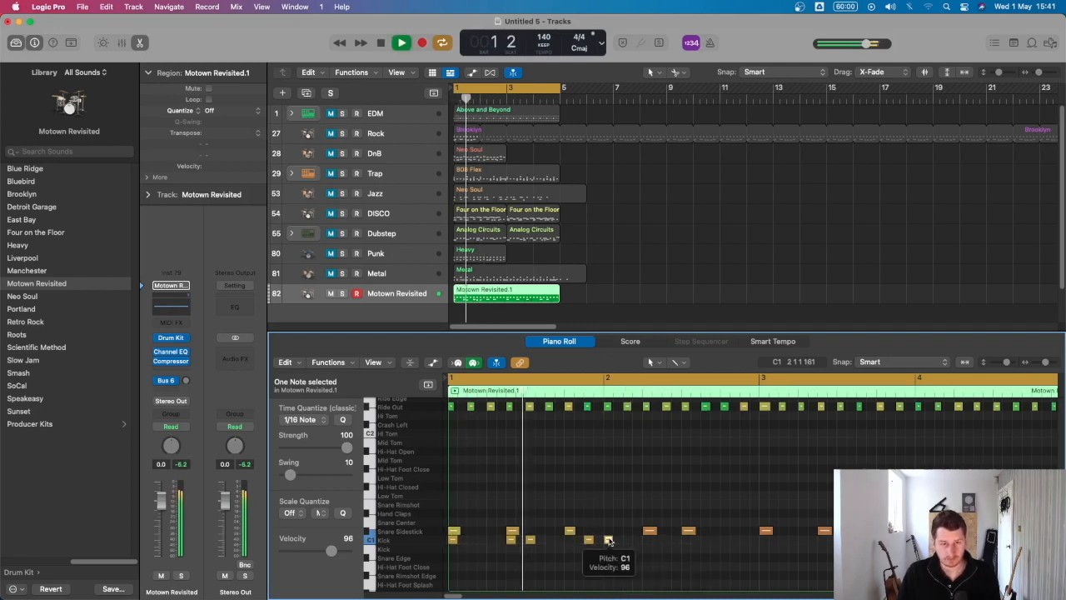
key(space)
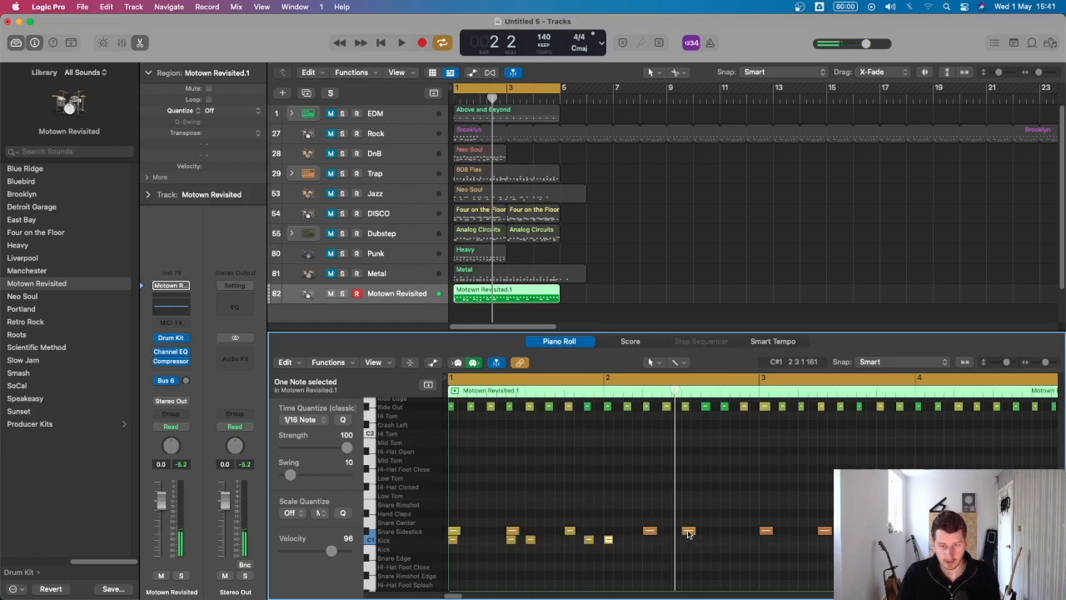
Move the side-stick on beat 3 of bar 2 an eighth later, and add kicks on beat 3 and the off-beat of 2.
drag(688, 533, 708, 534)
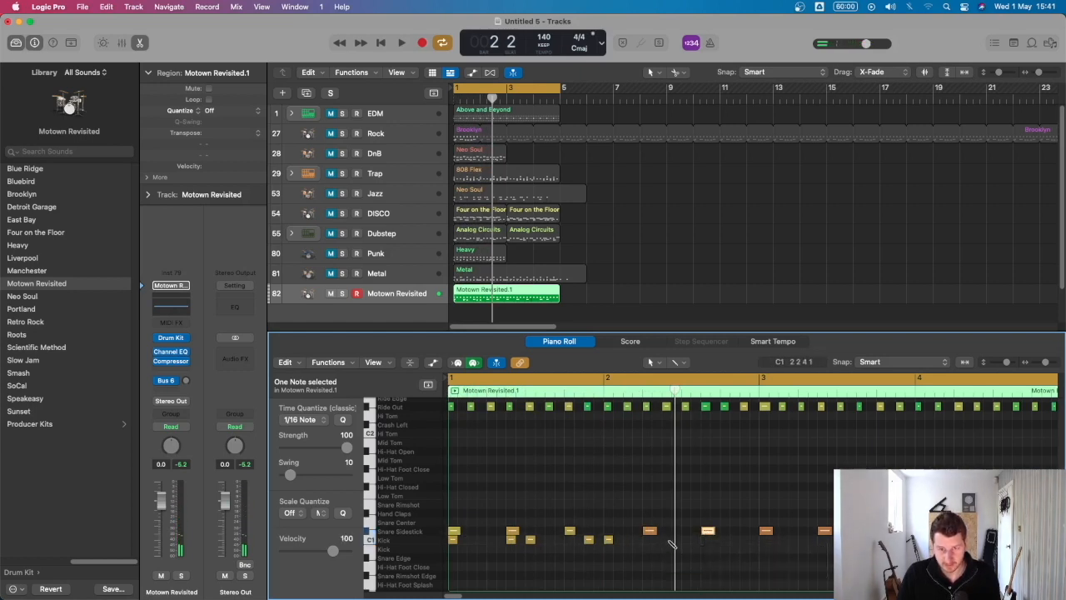
click(679, 540)
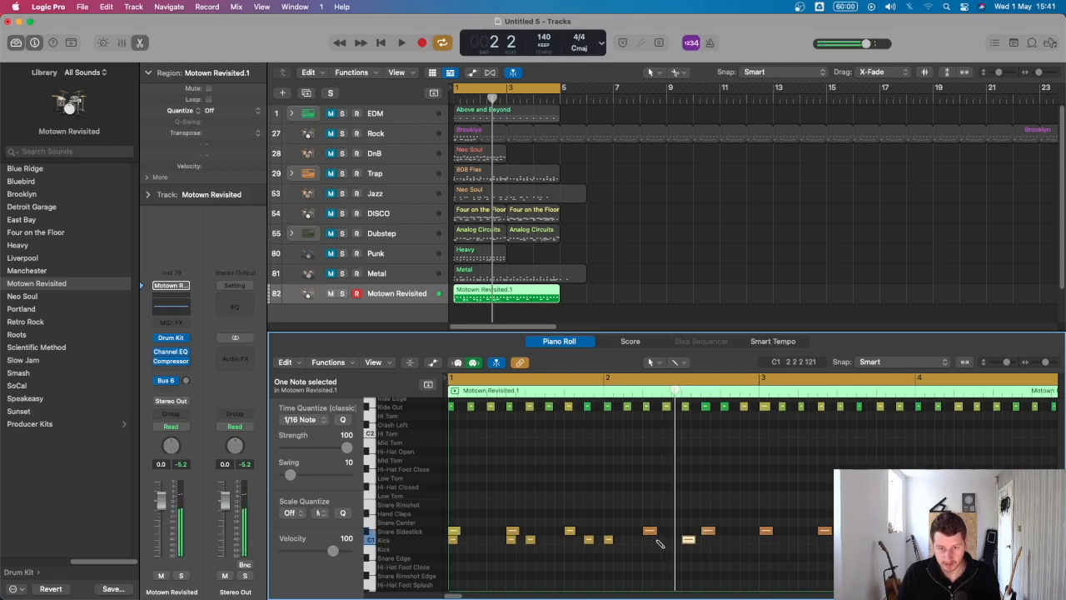
key(space)
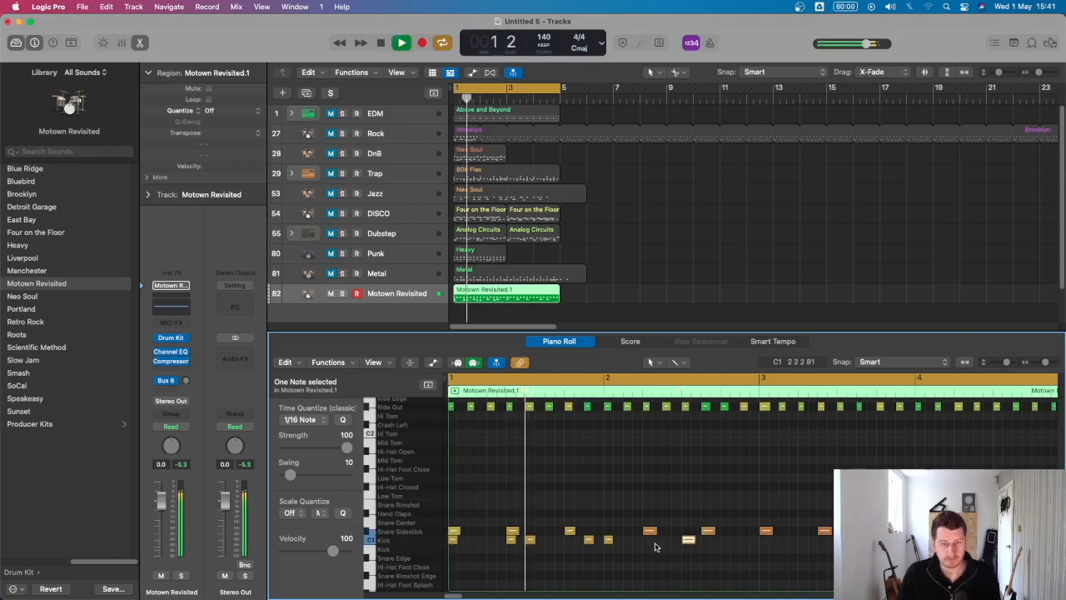
key(space)
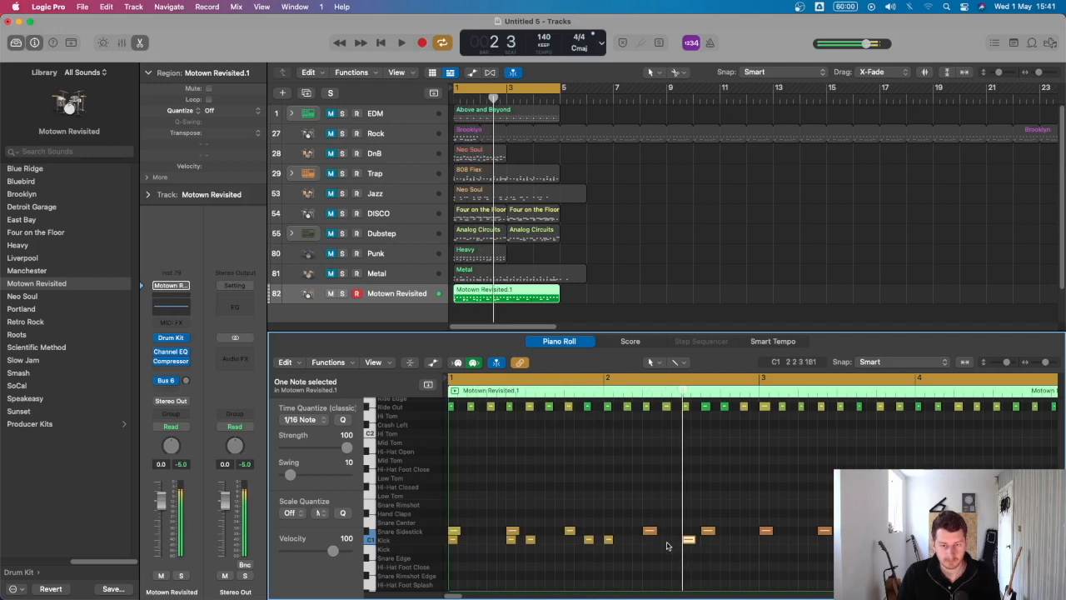
click(668, 540)
key(space)
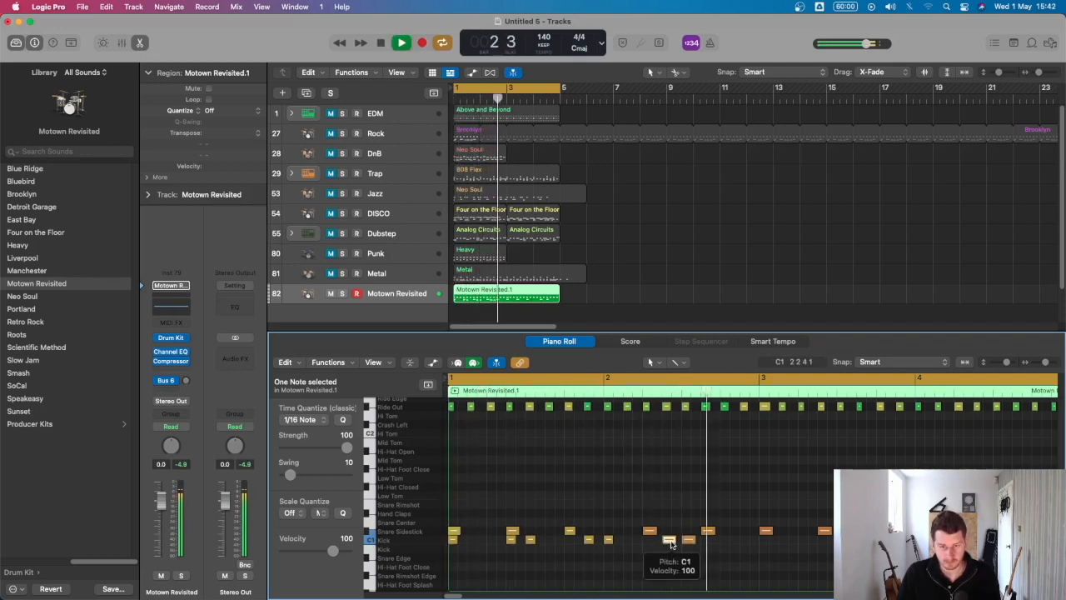
Add a kick on the off-beat of beat 4 in bar 2, and copy the two-bar kick pattern to bars 3 and 4.
key(space)
click(746, 539)
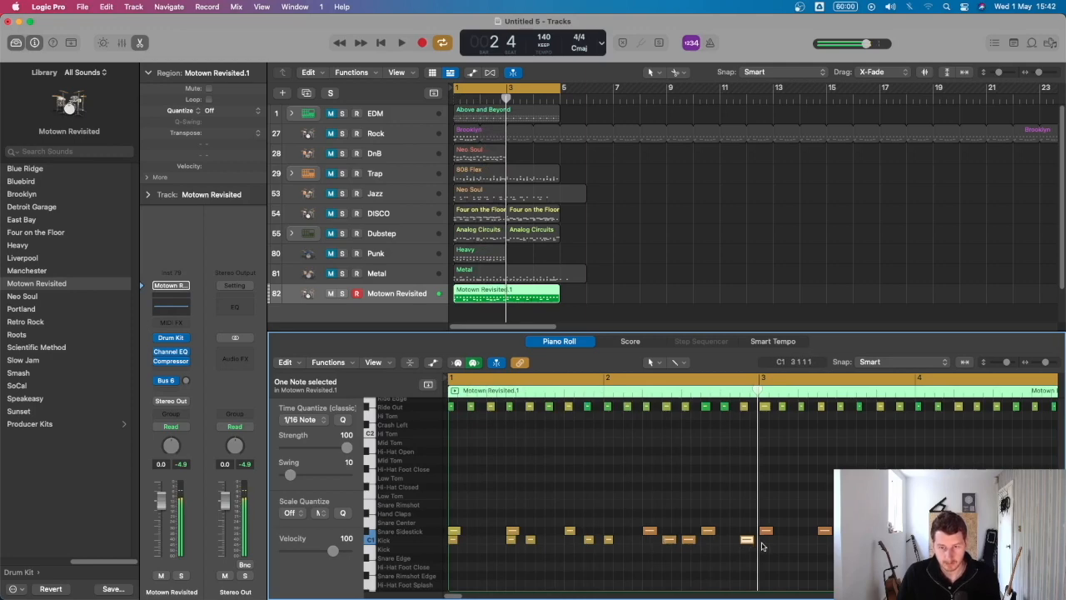
click(552, 546)
drag(451, 541, 766, 540)
Play the groove through all four bars without looping, and turn the cycle range back on.
ctrl+alt+click(705, 508)
key(space)
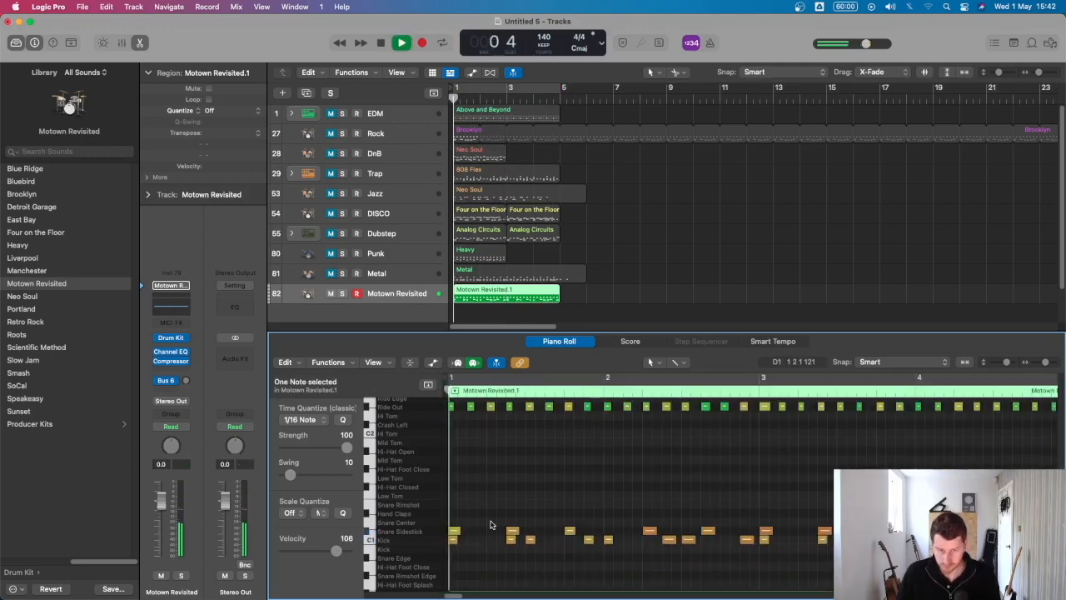
ctrl+alt+click(705, 508)
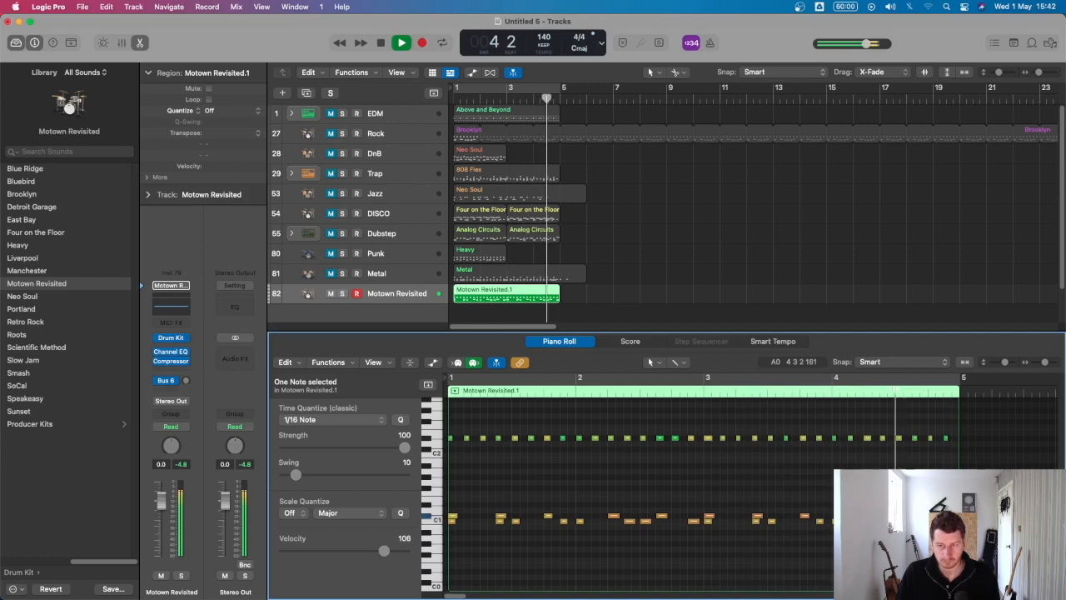
key(space)
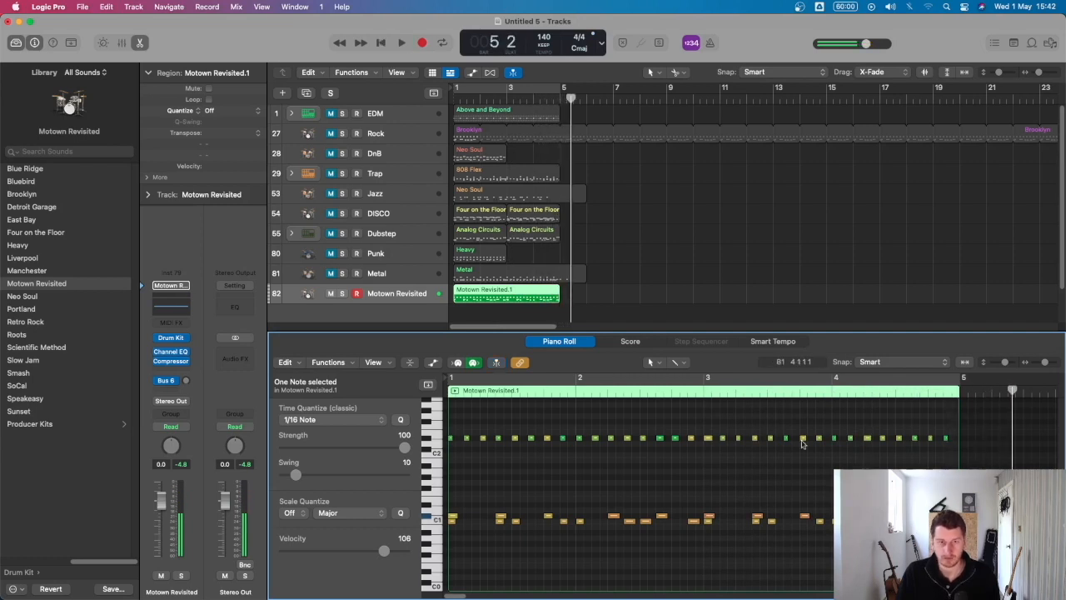
click(537, 211)
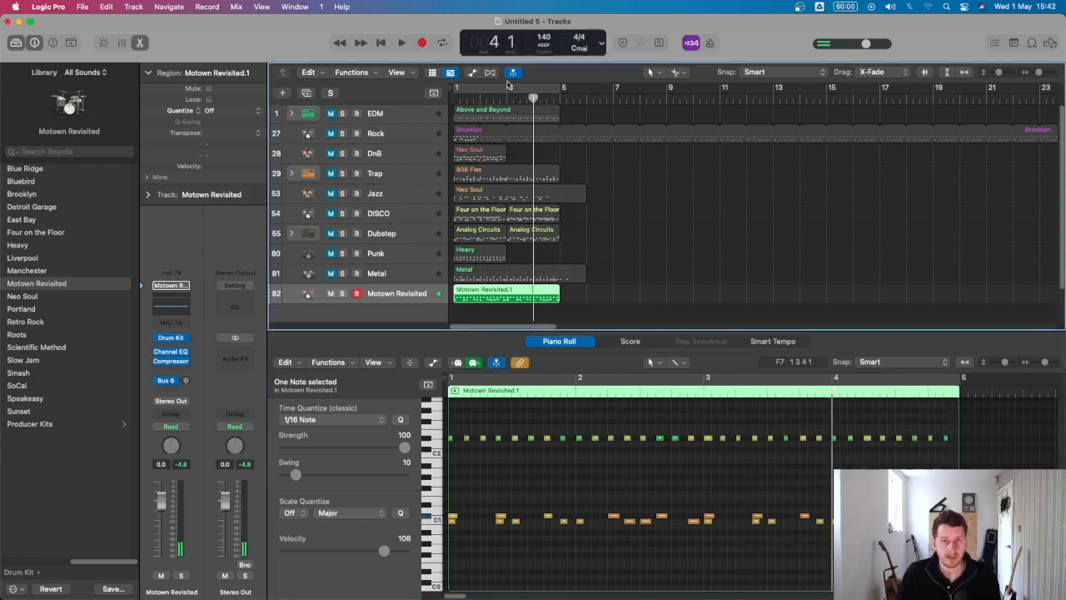
click(505, 86)
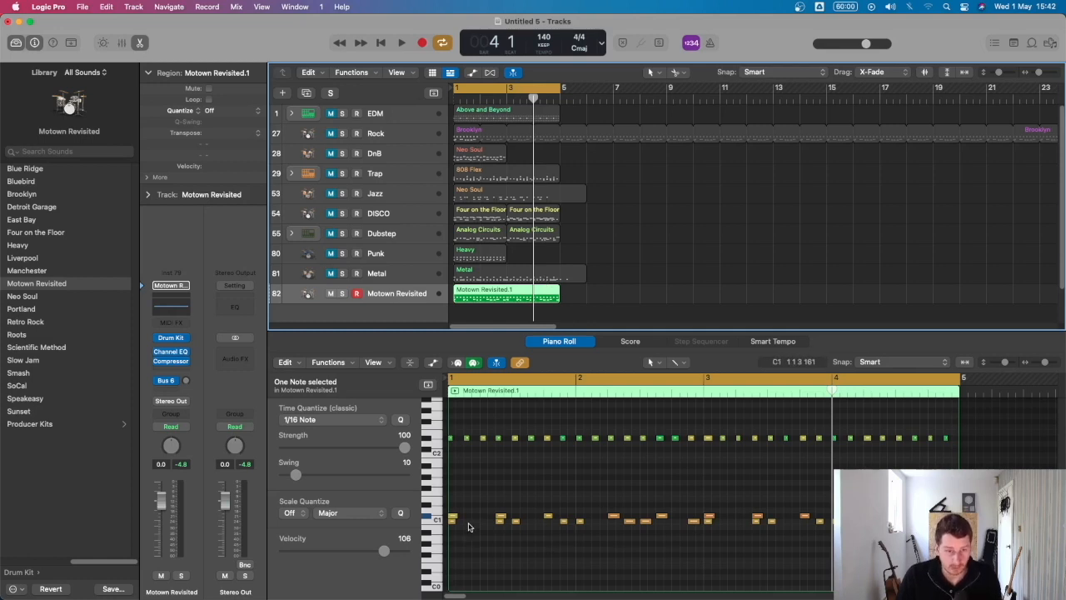
Add F#1 hi-hat notes on all four beats of bar 1 and play the groove.
click(427, 507)
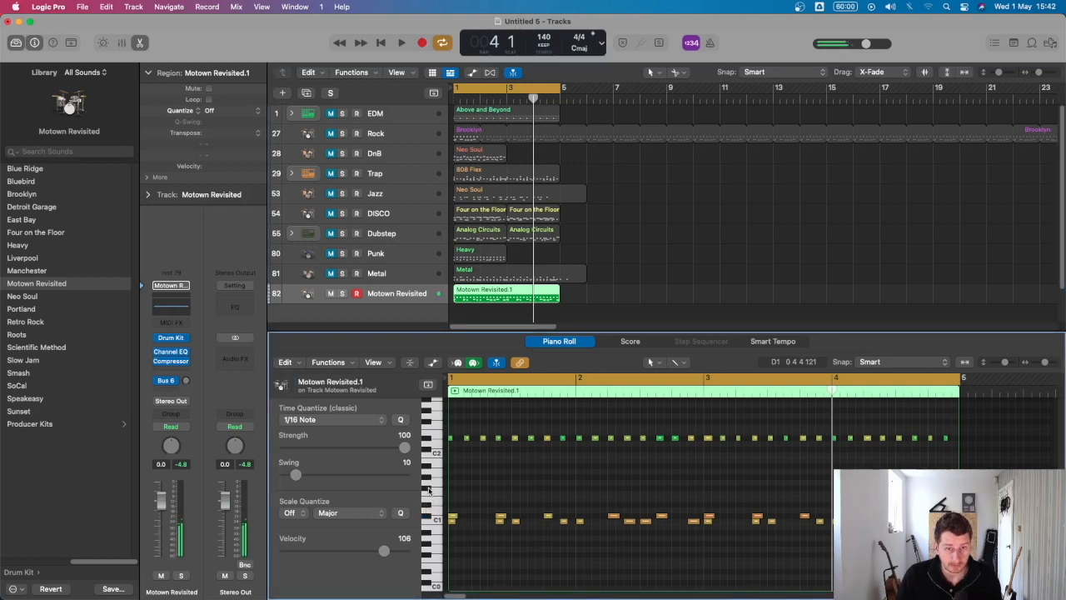
click(454, 488)
click(484, 488)
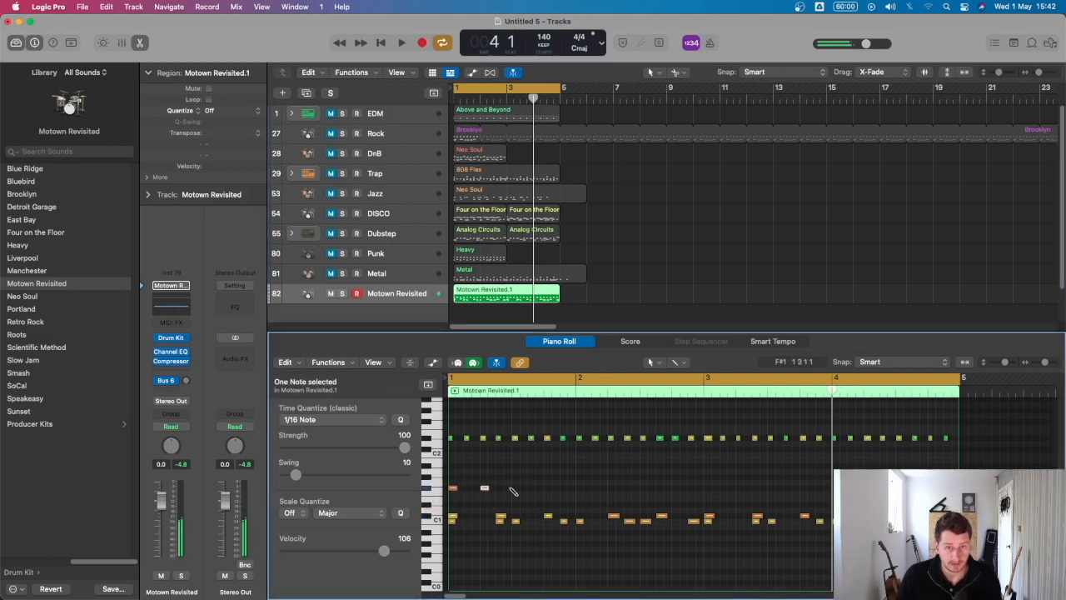
click(515, 488)
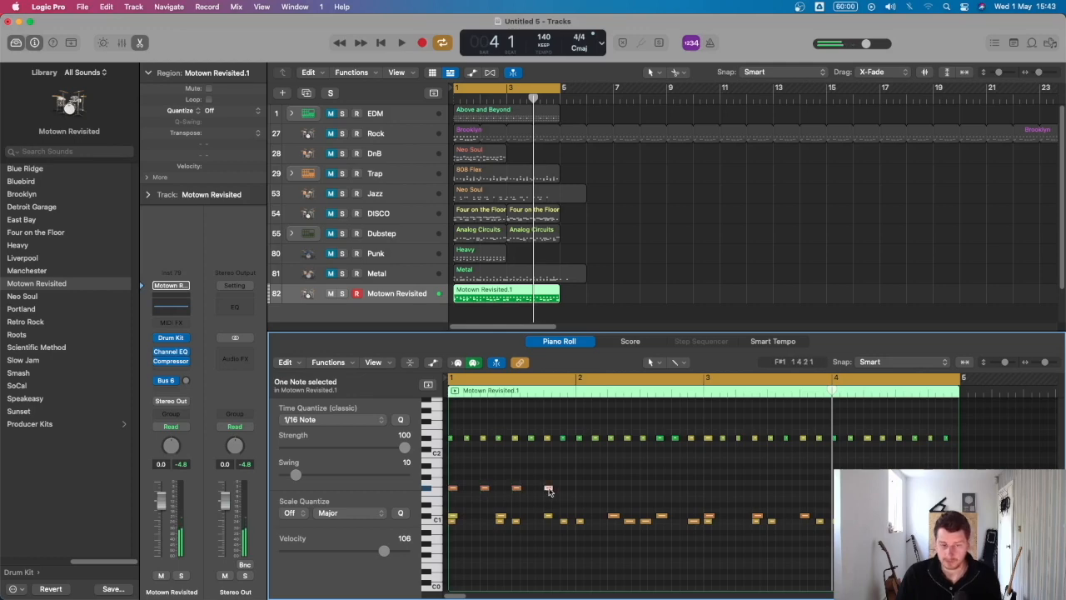
key(space)
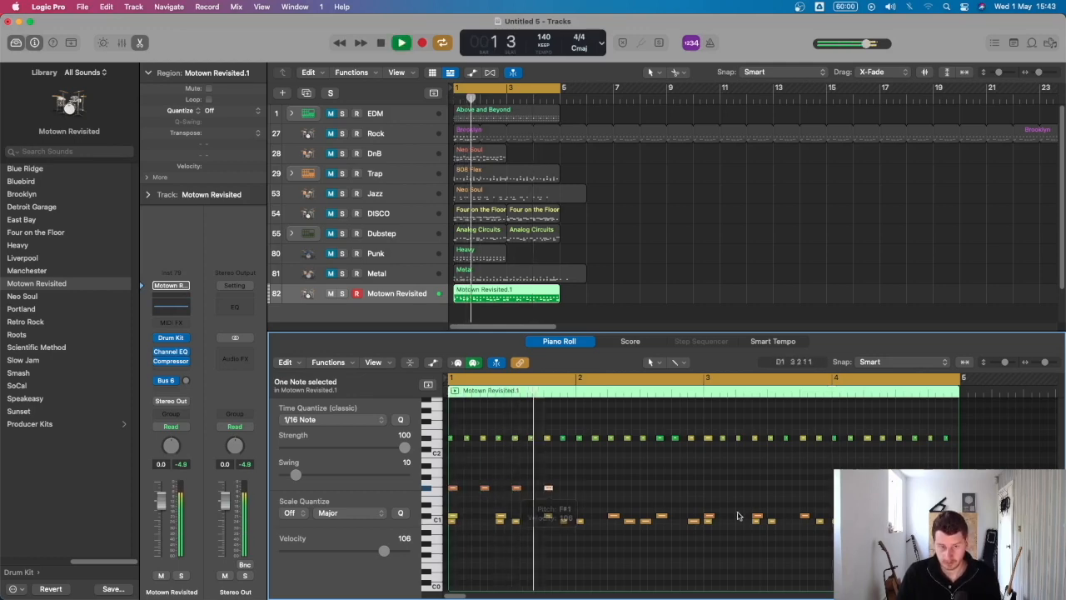
key(space)
Copy the four hi-hat notes across bars 2 to 4, move them all up to G#1, and play the groove.
drag(558, 483, 452, 491)
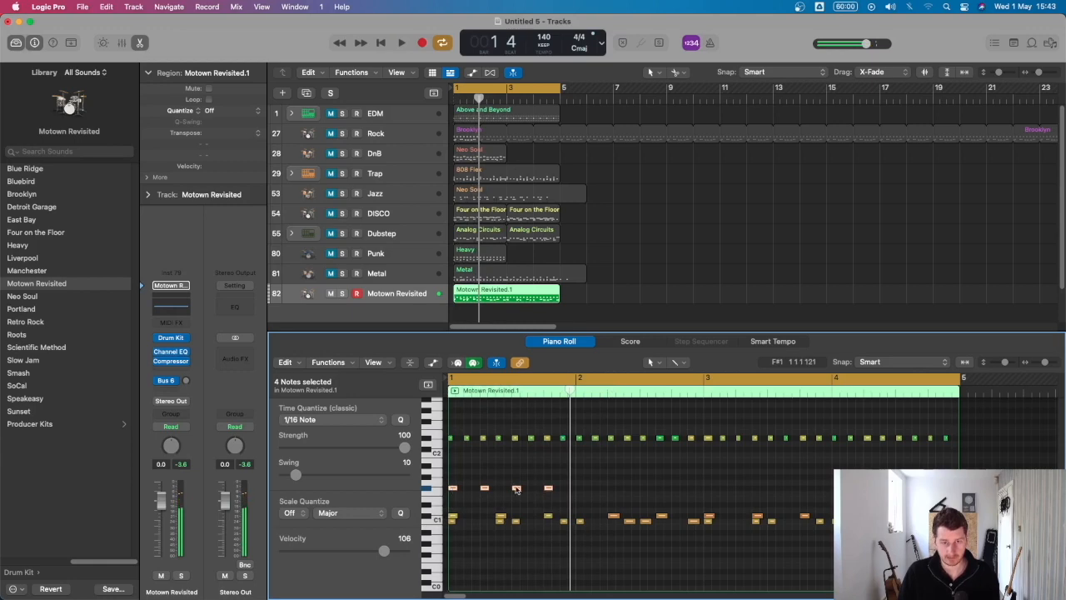
drag(516, 490, 645, 489)
drag(719, 469, 709, 490)
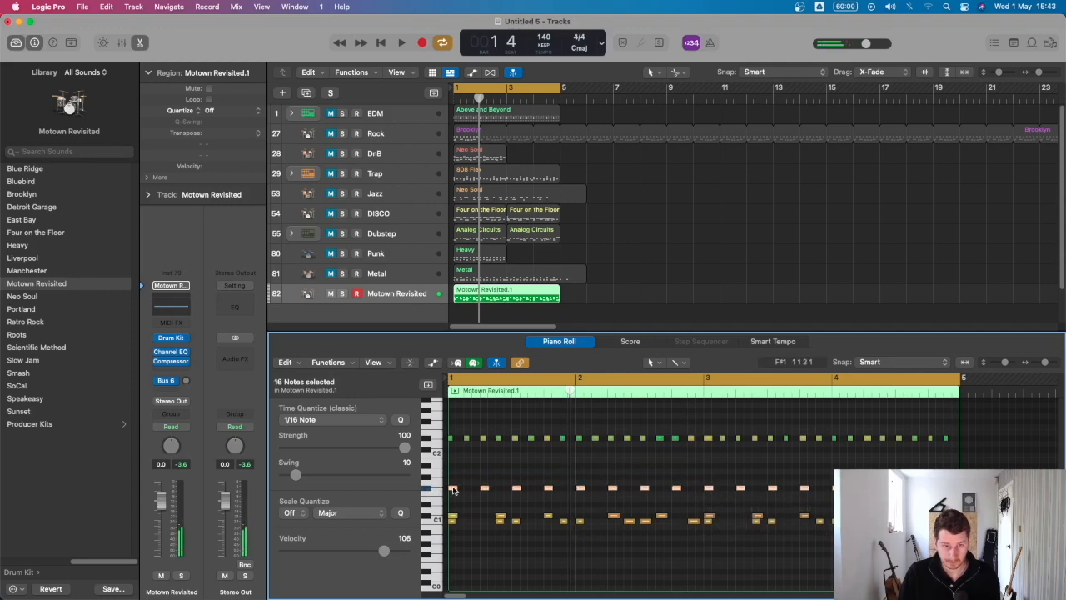
drag(453, 490, 455, 480)
key(space)
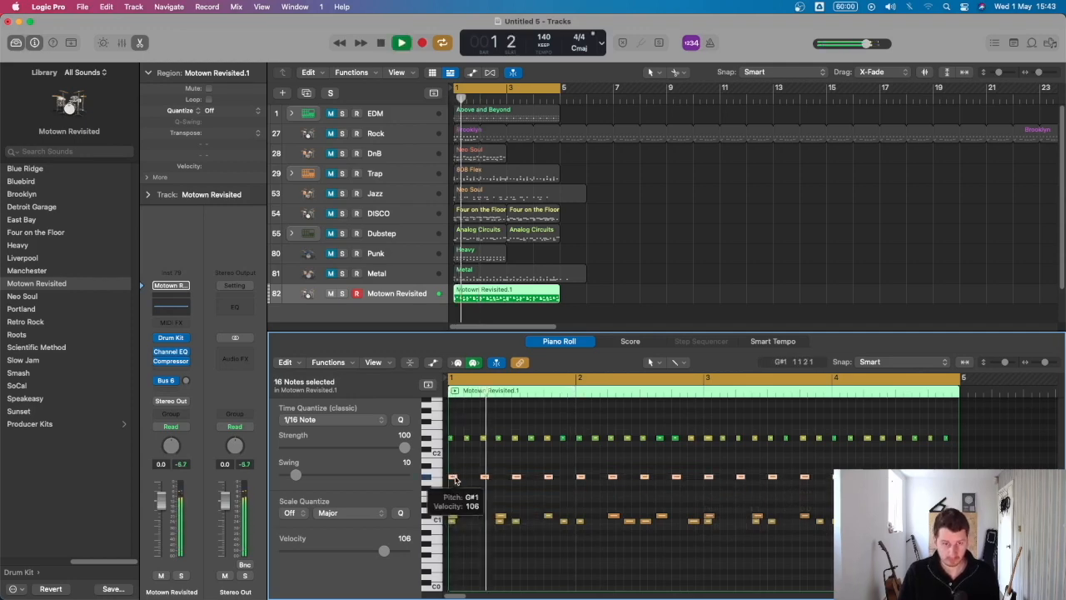